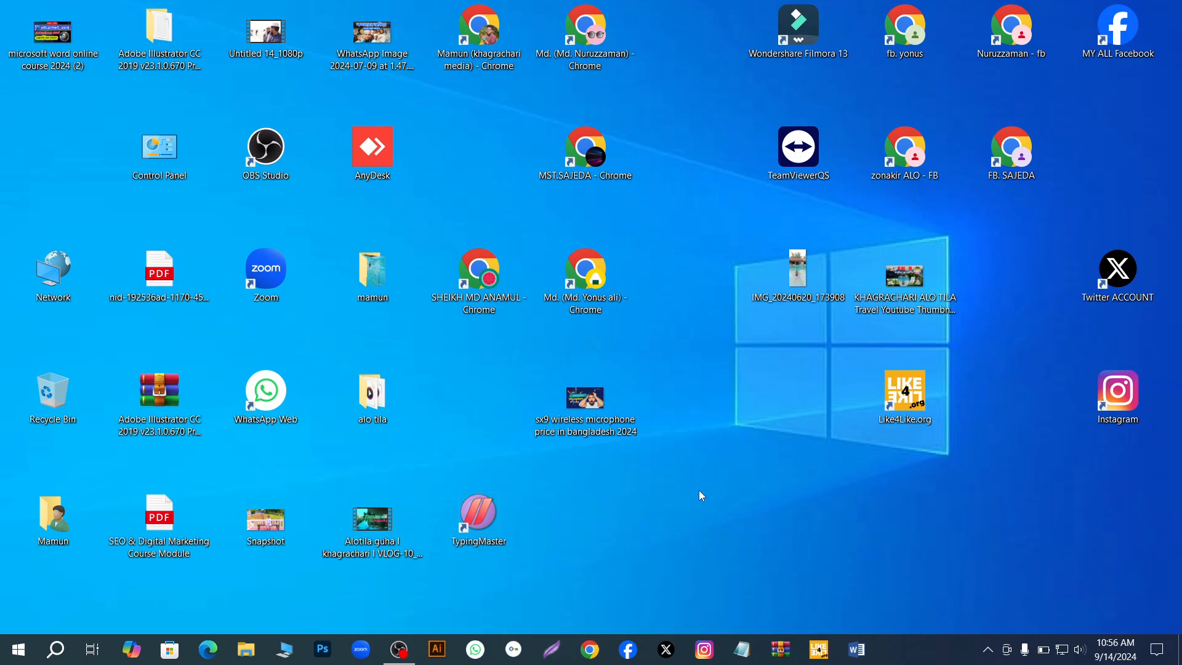
{"action": "right_click", "coordinate": [706, 484]}
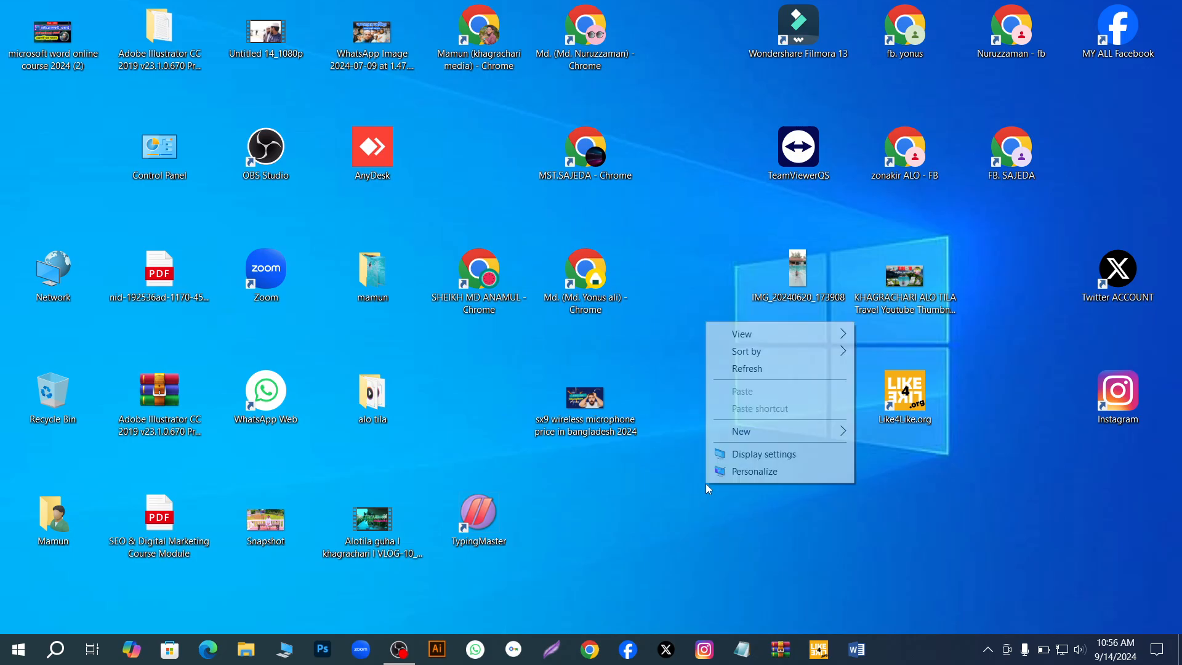
{"action": "left_click", "coordinate": [755, 368]}
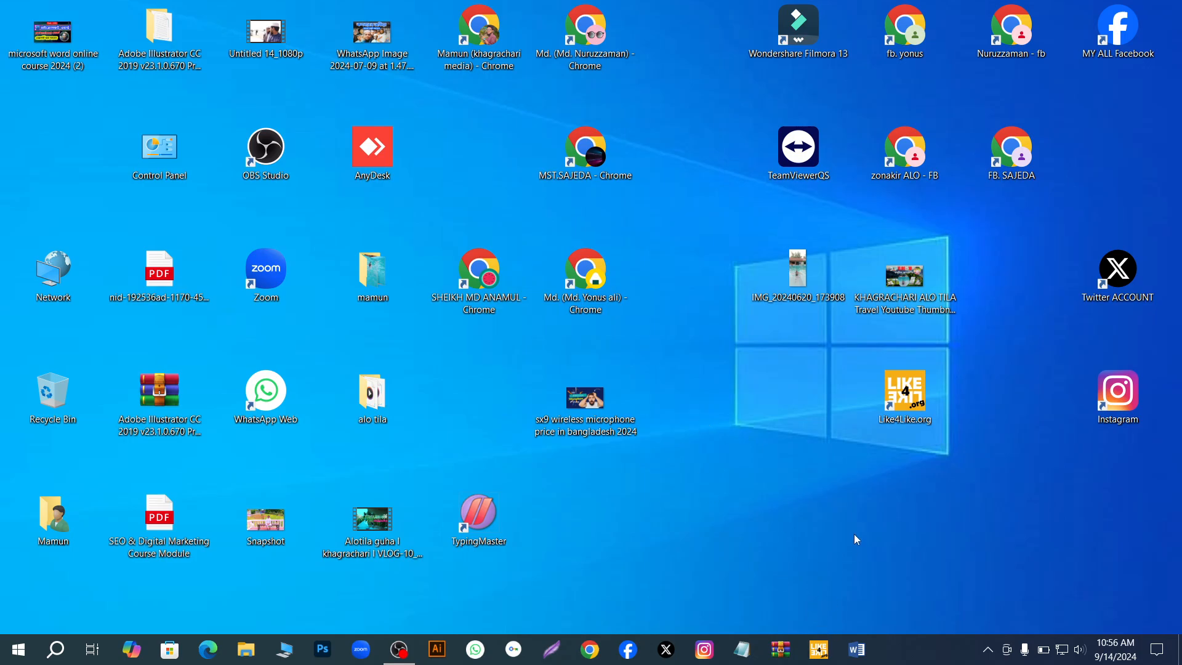
{"action": "right_click", "coordinate": [730, 485]}
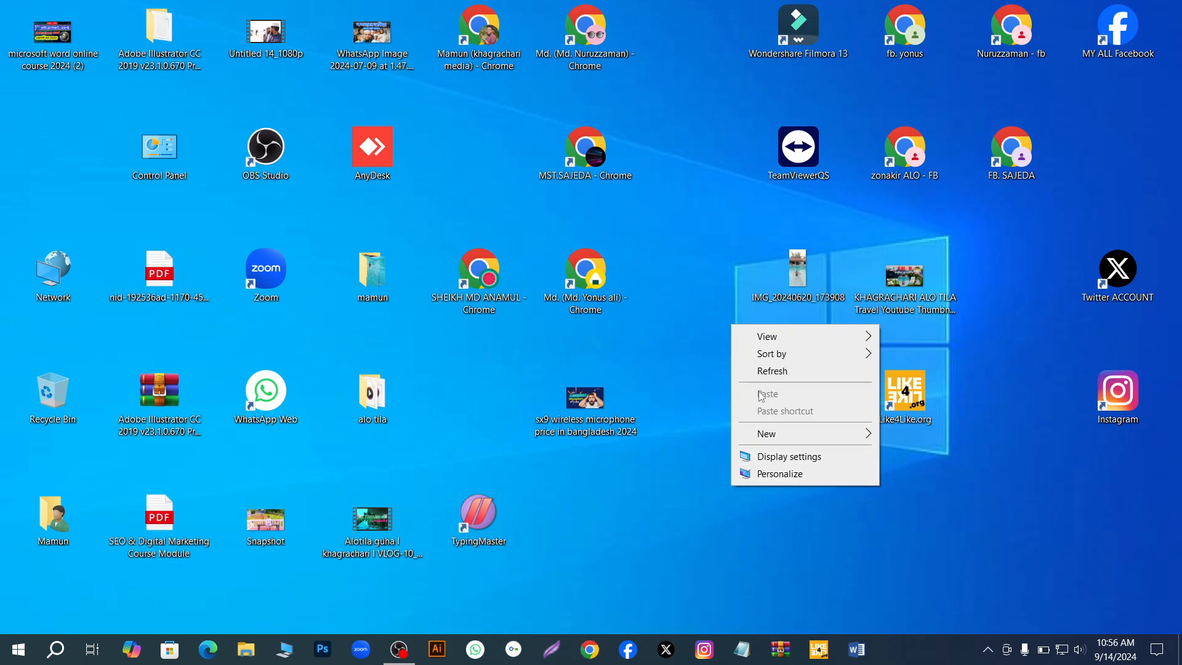
{"action": "left_click", "coordinate": [769, 373]}
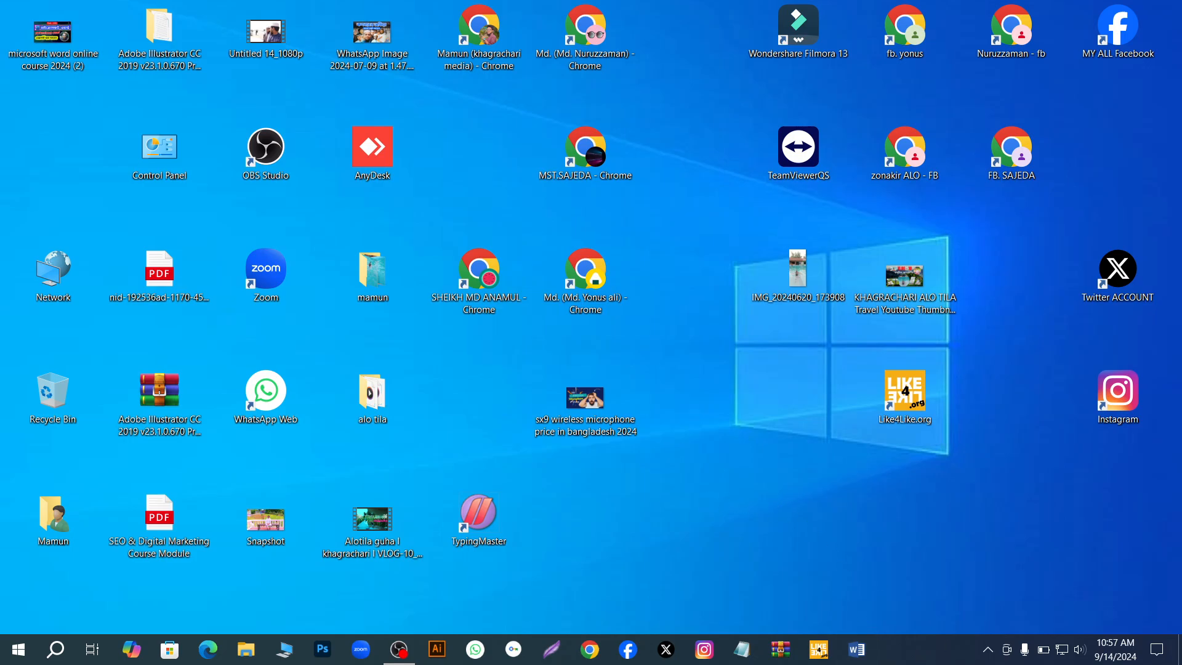
{"action": "left_click", "coordinate": [858, 650]}
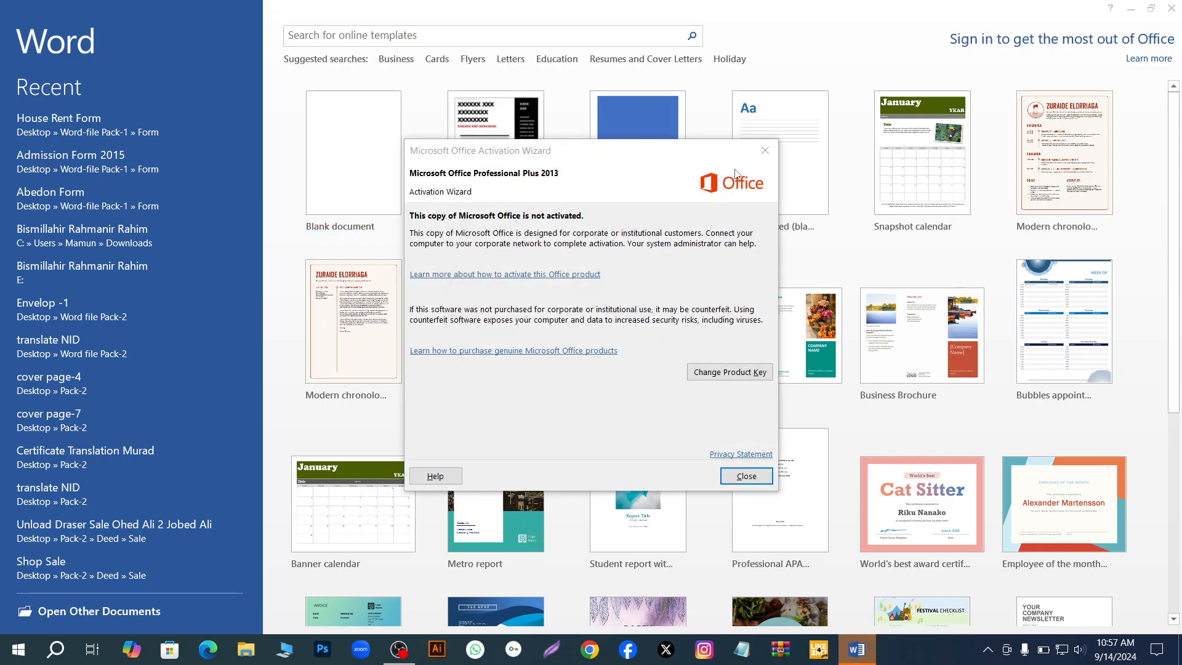
{"action": "left_click", "coordinate": [765, 150]}
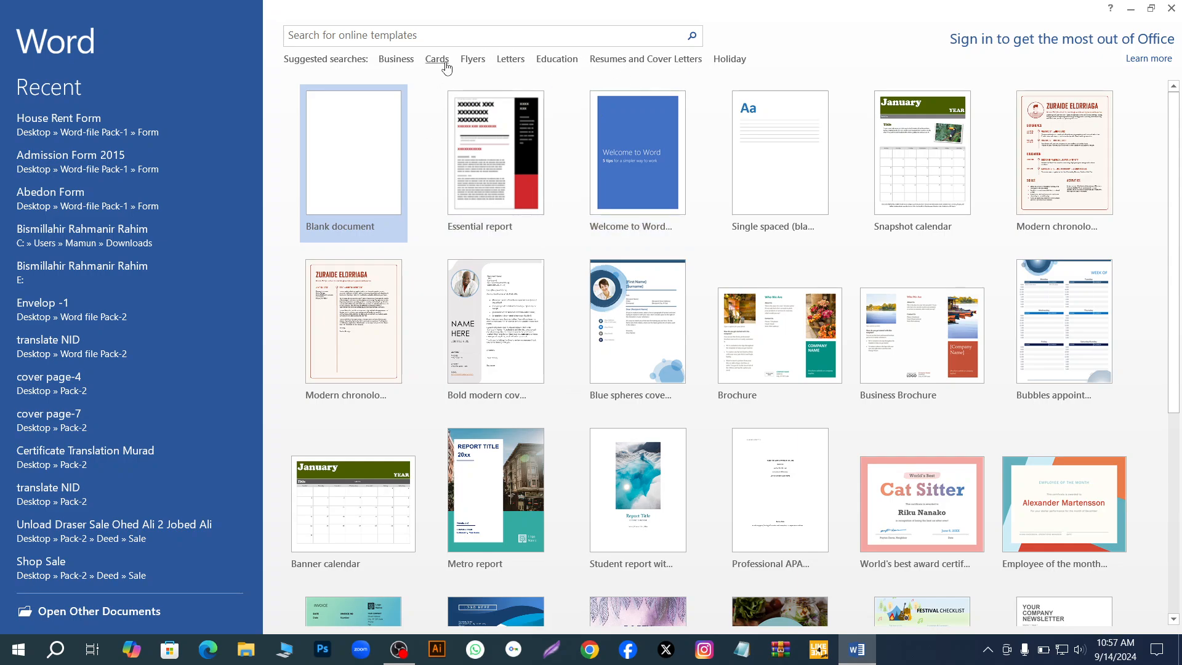
{"action": "left_click", "coordinate": [396, 60]}
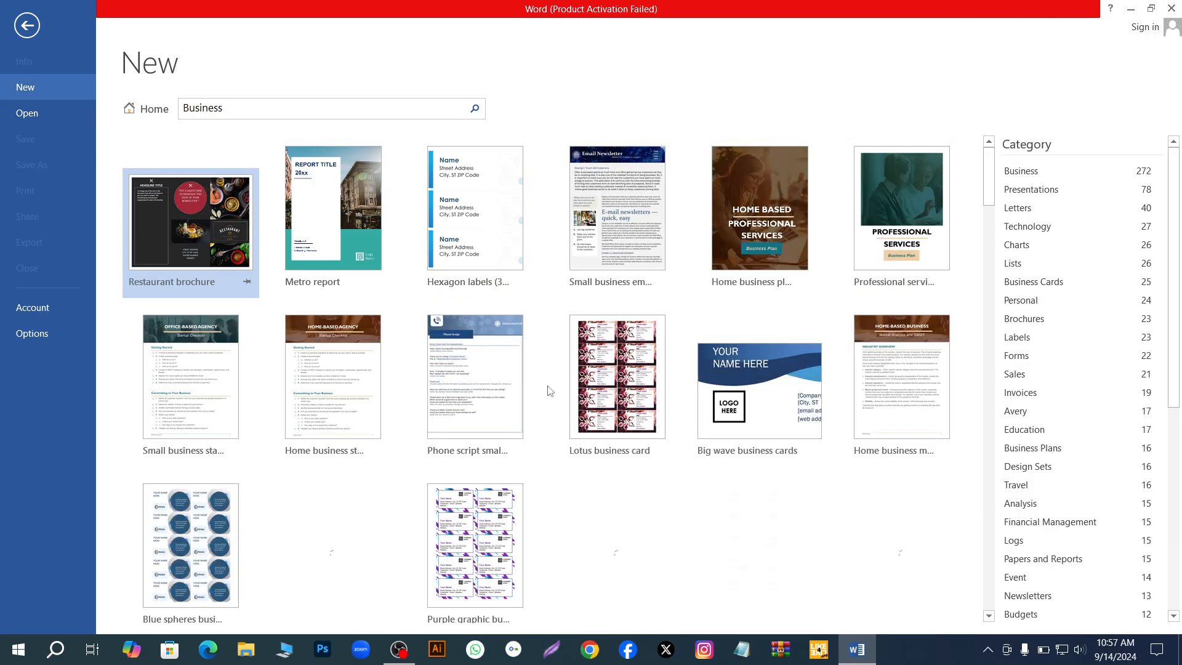
{"action": "left_click", "coordinate": [1172, 8]}
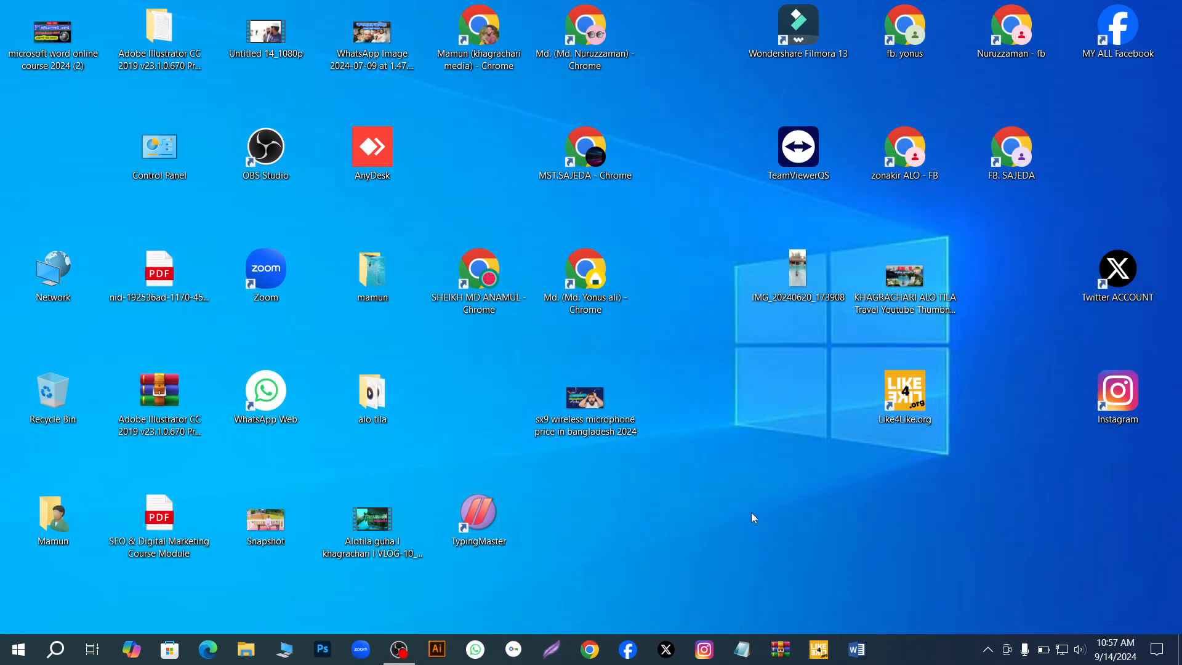
- Open Microsoft Word, dismiss the activation wizard and create a blank document
{"action": "right_click", "coordinate": [751, 512]}
{"action": "left_click", "coordinate": [796, 401]}
{"action": "left_click", "coordinate": [864, 655]}
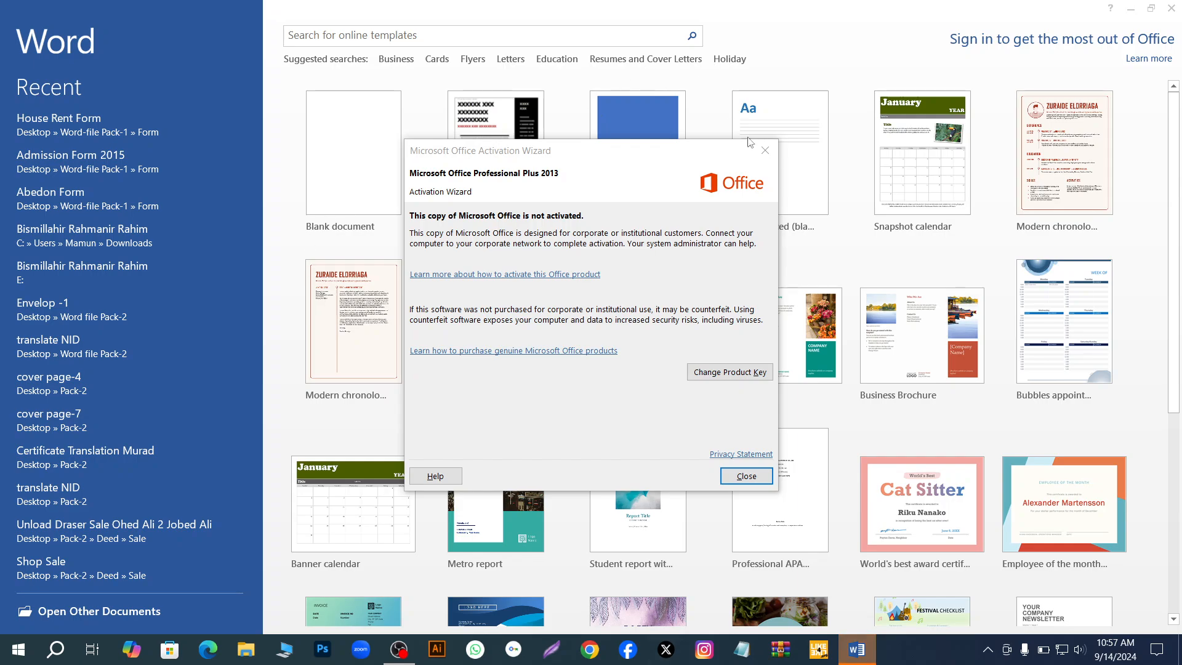
{"action": "left_click", "coordinate": [747, 477]}
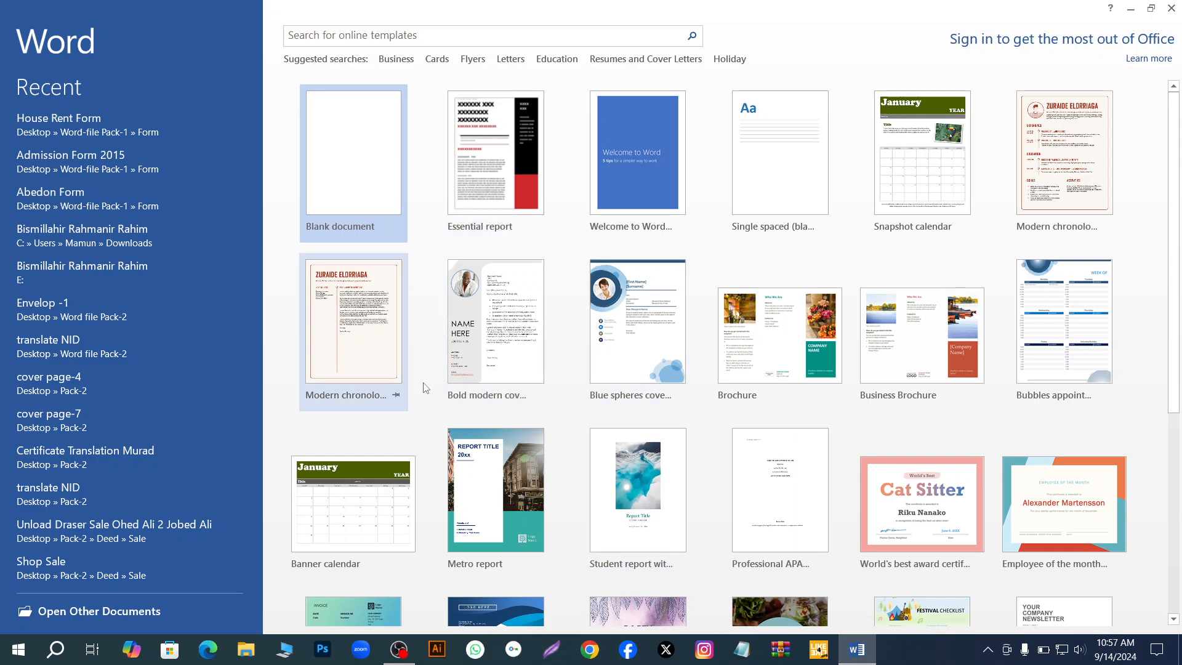
{"action": "left_click", "coordinate": [341, 152]}
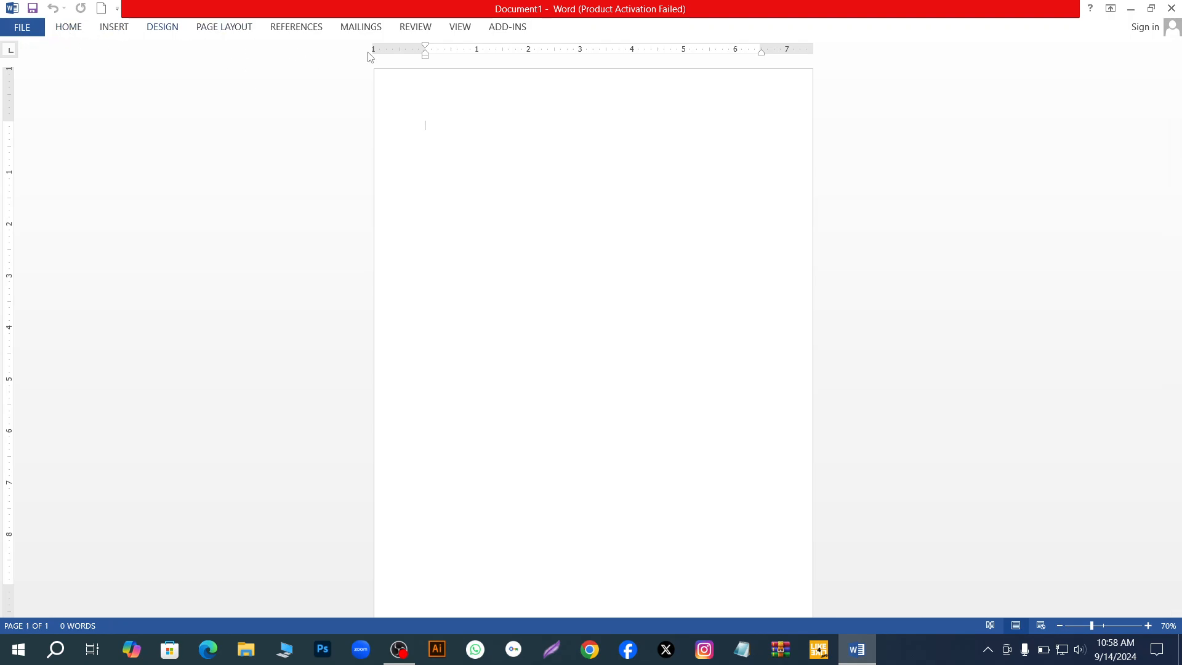
{"action": "left_click", "coordinate": [65, 31]}
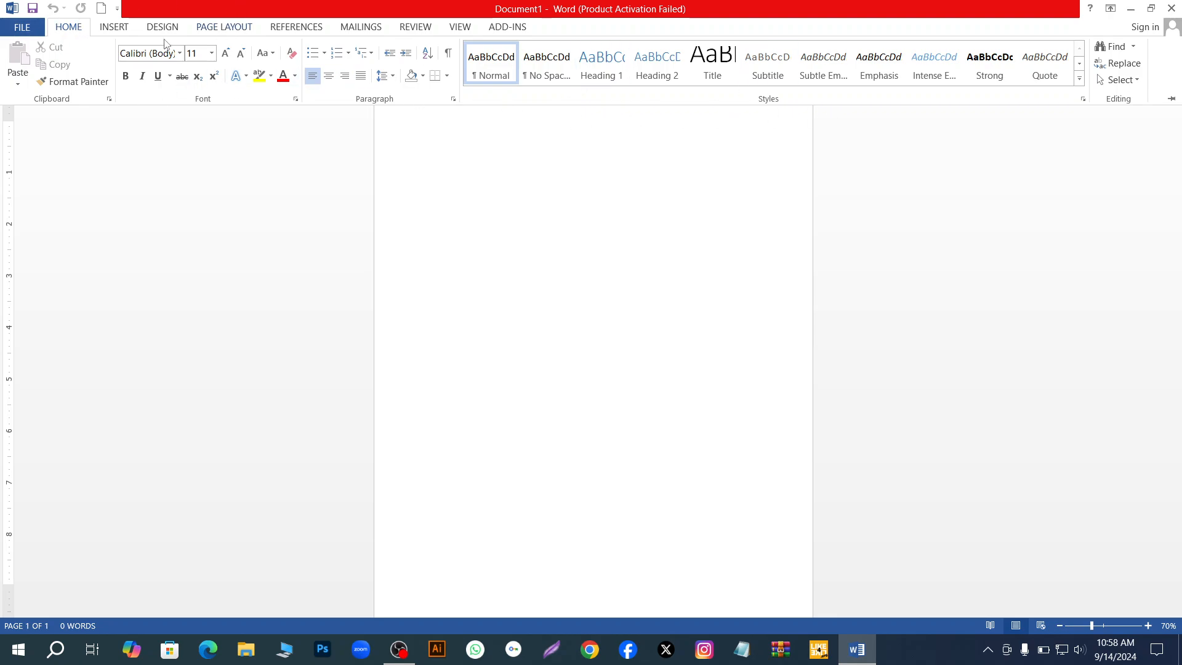
{"action": "left_click", "coordinate": [19, 28]}
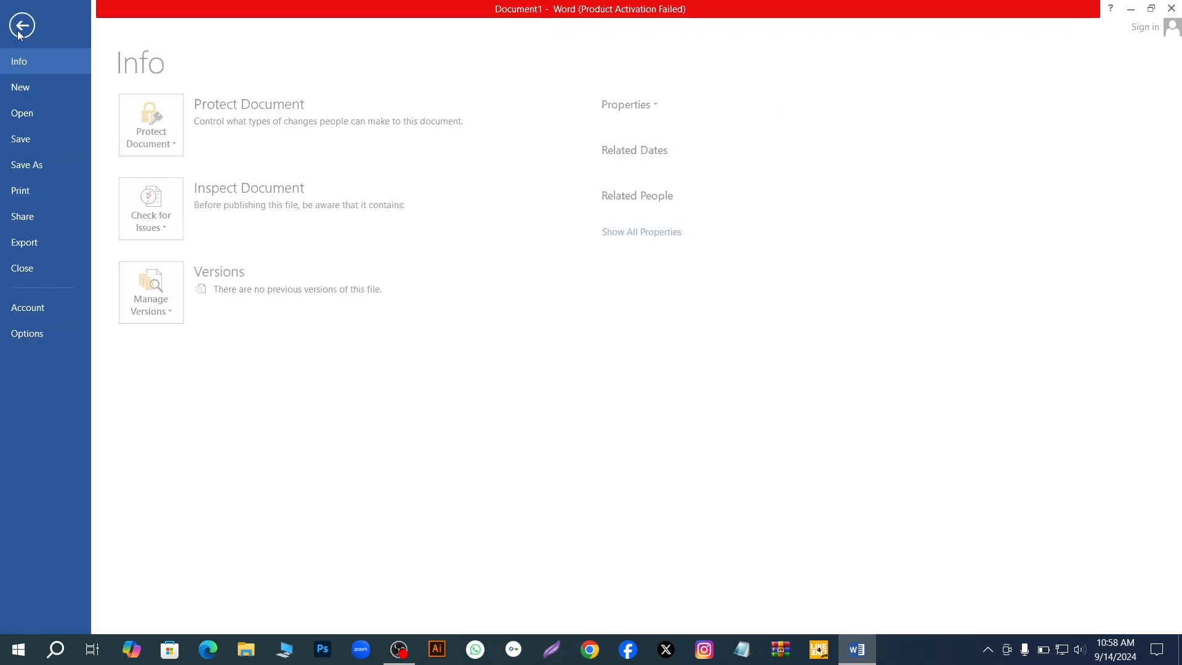
{"action": "left_click", "coordinate": [25, 26]}
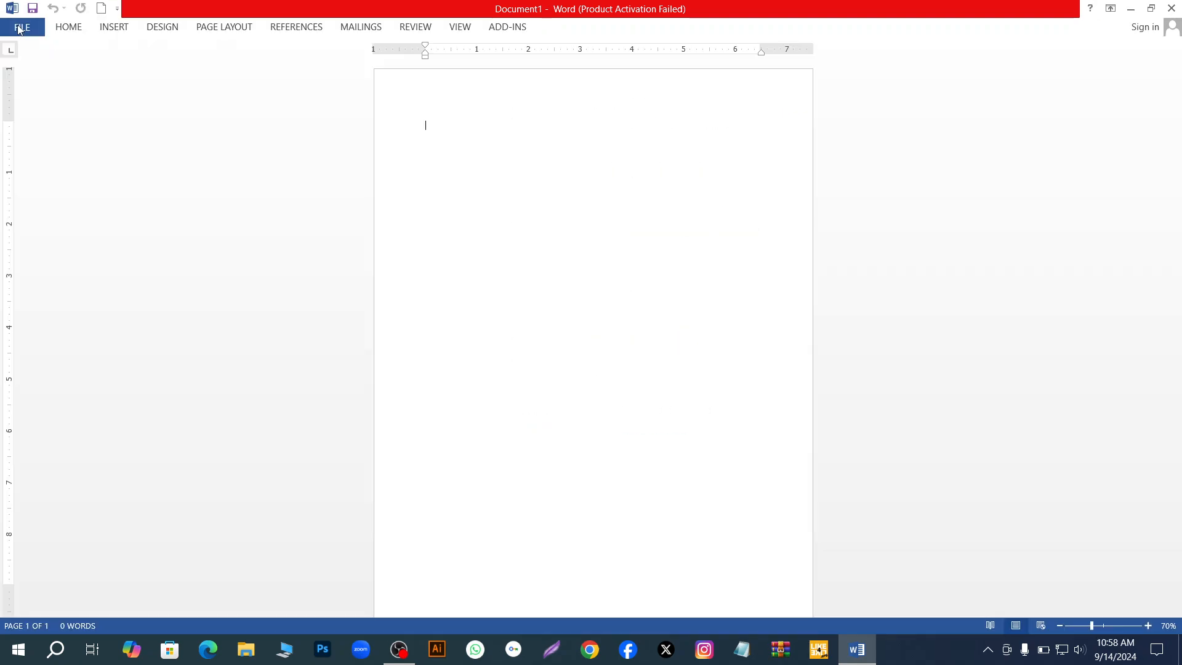
{"action": "left_click", "coordinate": [65, 28]}
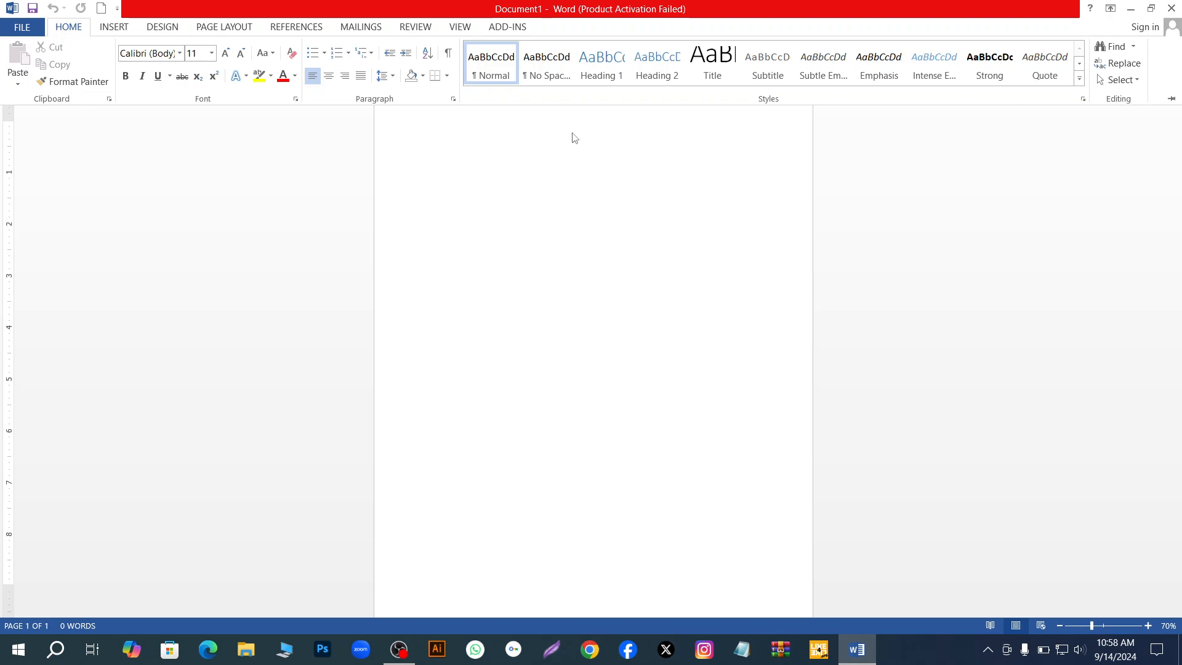
{"action": "left_click", "coordinate": [455, 138]}
{"action": "type", "text": "mm"}
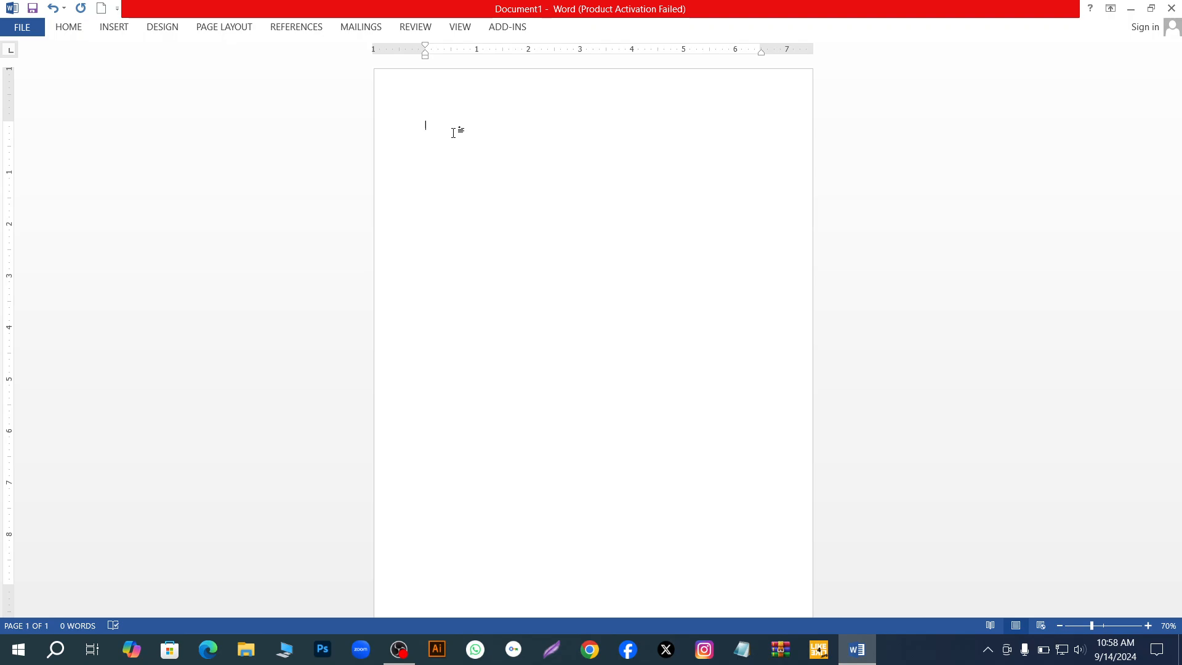
{"action": "left_click", "coordinate": [68, 27]}
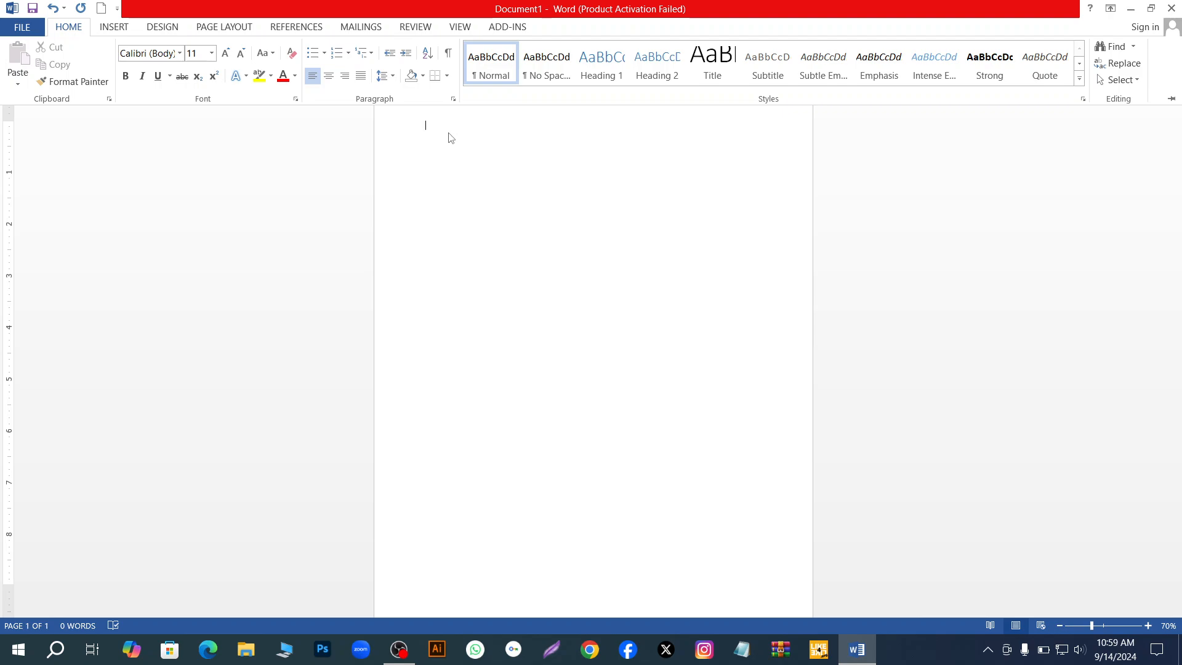
- Collapse the ribbon and enter the sample-text formula =rand() on the first line of the page
{"action": "key", "text": "ctrl+F1"}
{"action": "type", "text": "="}
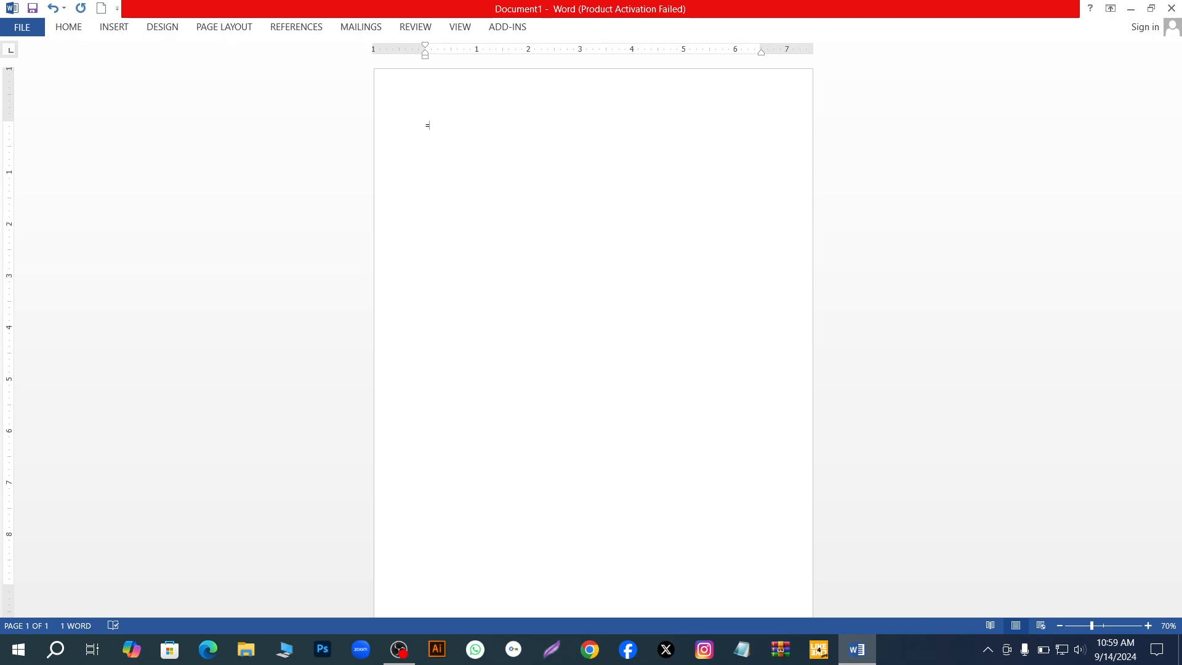
{"action": "type", "text": "rand("}
{"action": "type", "text": ")"}
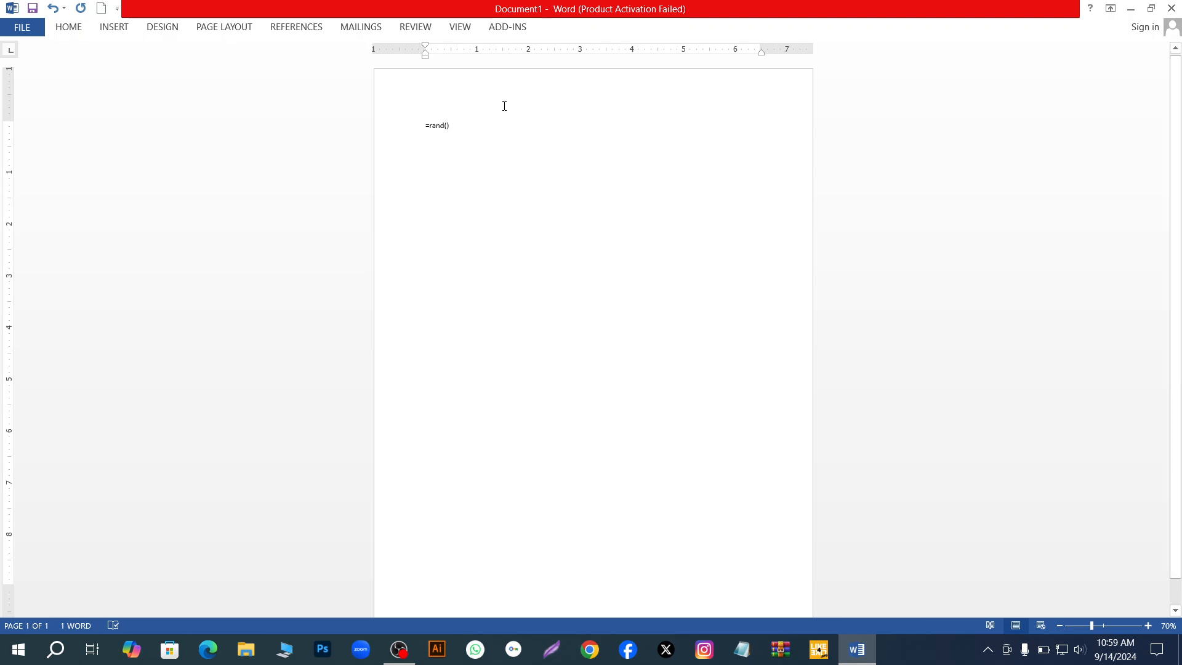
- Try growing the font size after the =rand() formula and shrinking it to 8
{"action": "left_click", "coordinate": [77, 31]}
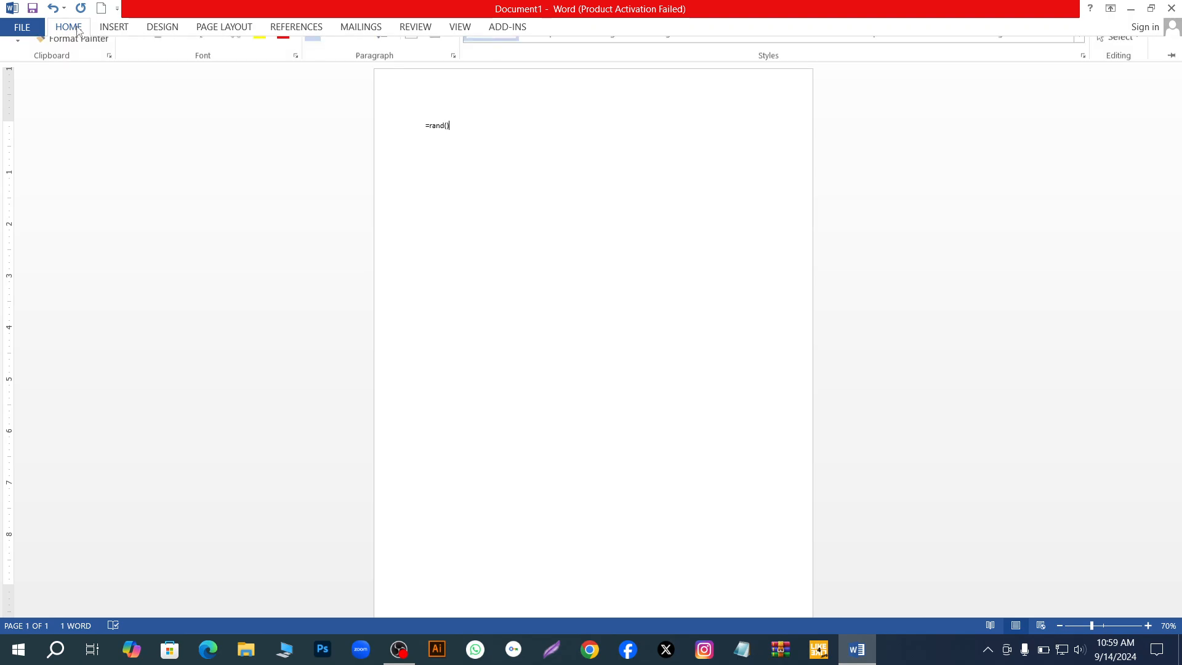
{"action": "left_click", "coordinate": [226, 54]}
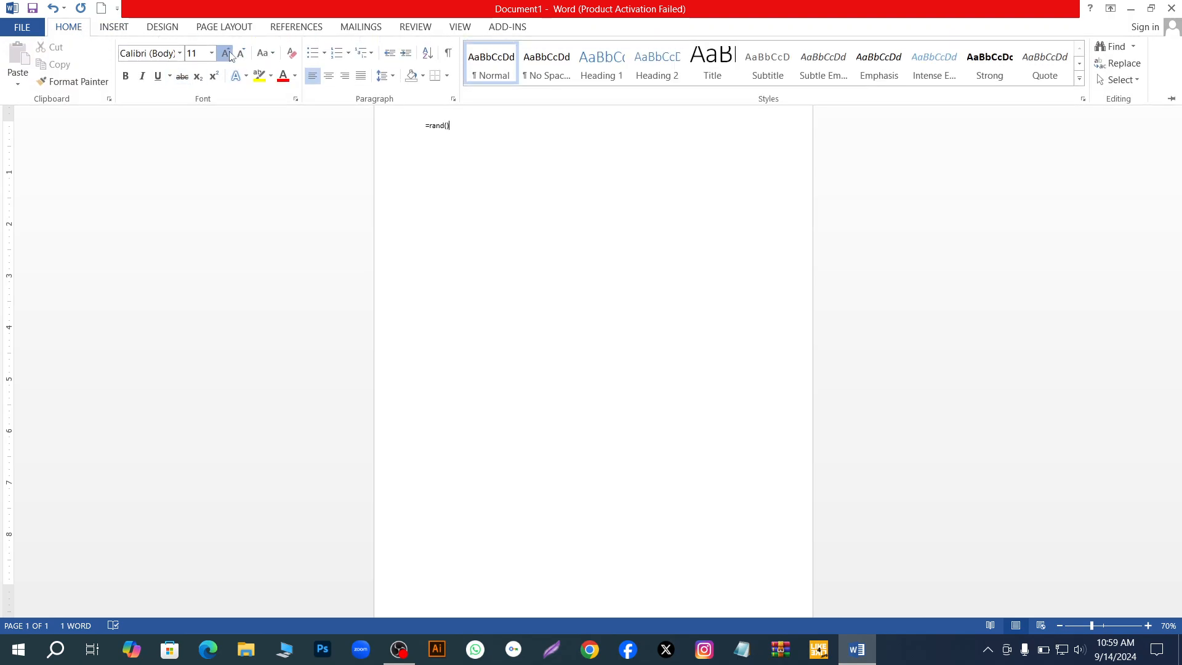
{"action": "left_click", "coordinate": [226, 54]}
{"action": "left_click", "coordinate": [242, 54]}
{"action": "left_click", "coordinate": [241, 54]}
{"action": "left_click", "coordinate": [242, 54]}
{"action": "left_click", "coordinate": [242, 53]}
{"action": "left_click", "coordinate": [242, 53]}
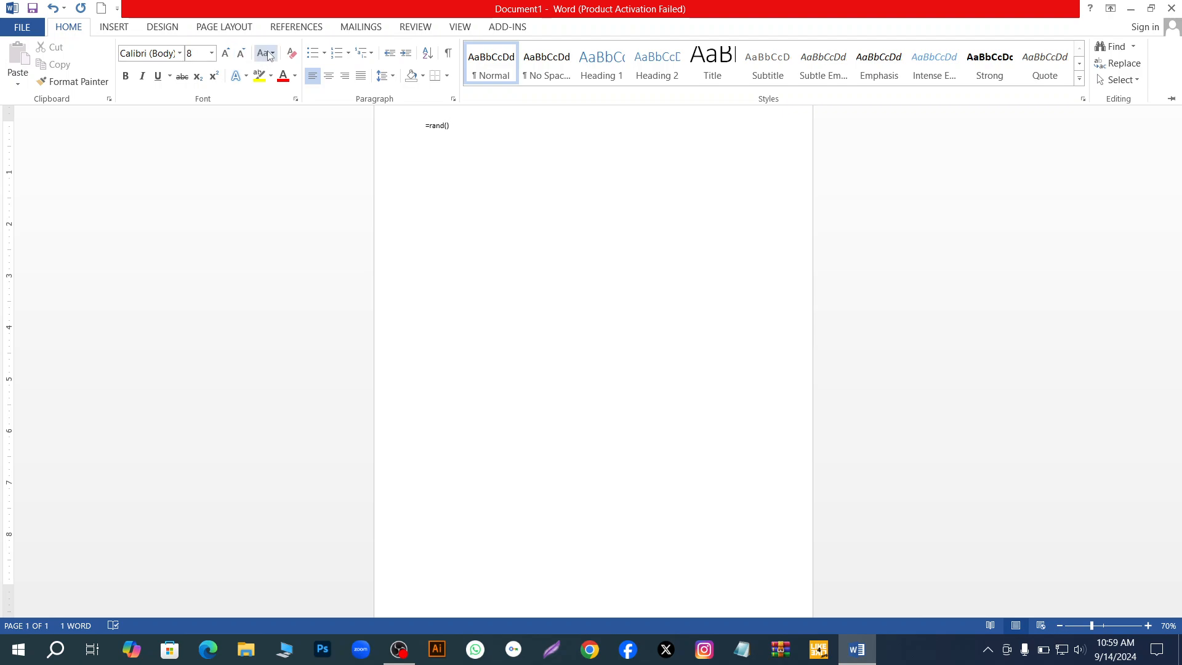
{"action": "left_click", "coordinate": [269, 54]}
{"action": "left_click", "coordinate": [269, 54]}
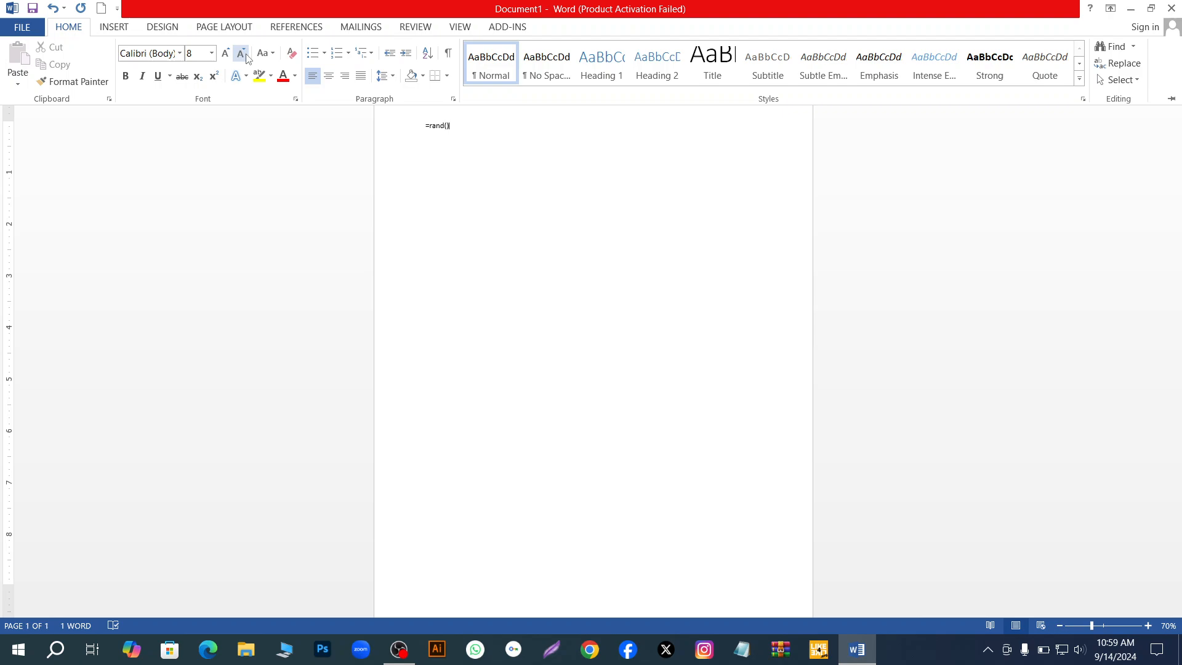
- Set the font size to 20 and expand the =rand() formula into sample paragraphs
{"action": "left_click", "coordinate": [212, 54]}
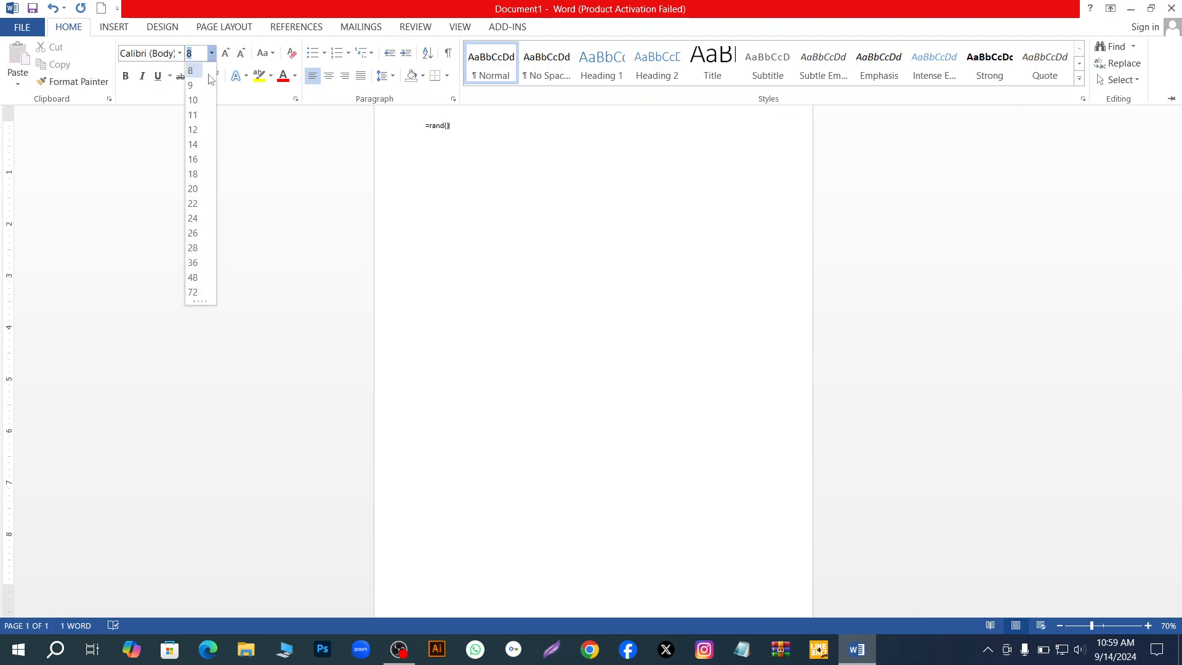
{"action": "left_click", "coordinate": [195, 189]}
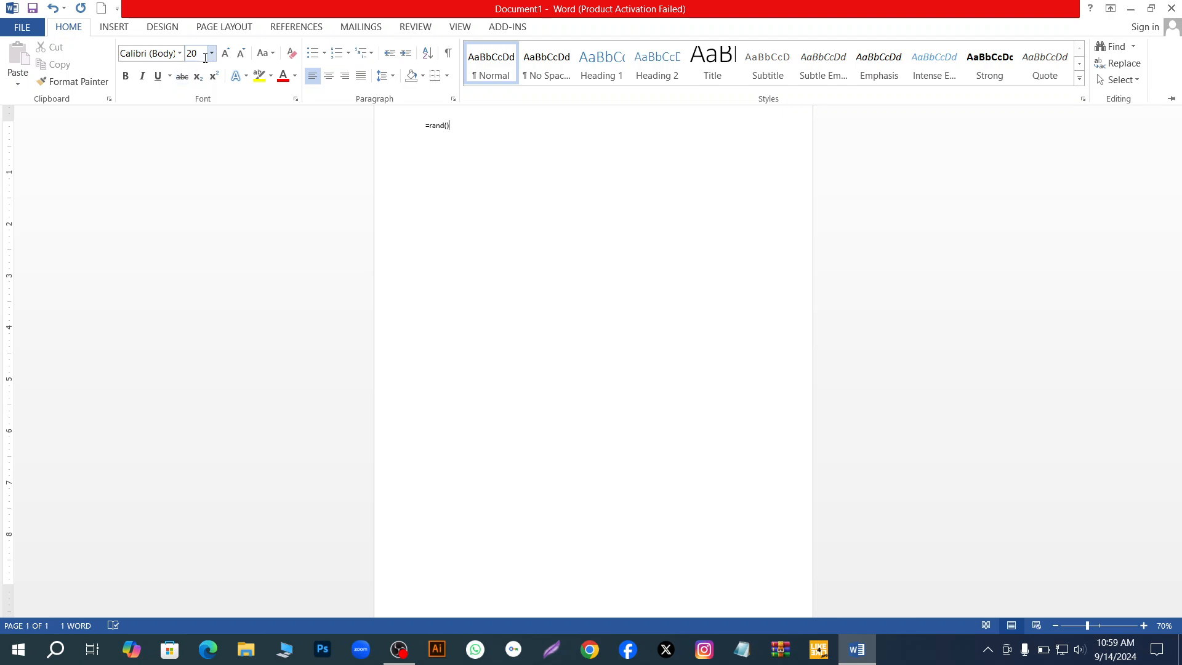
{"action": "left_click", "coordinate": [486, 121]}
{"action": "key", "text": "ctrl+F1"}
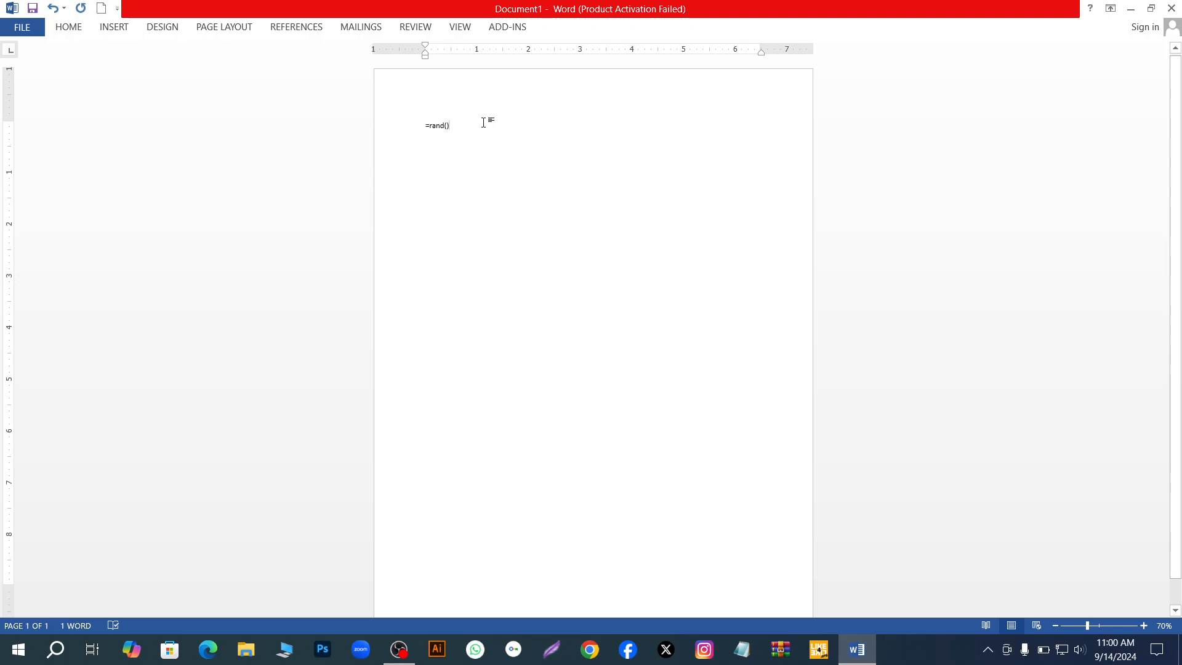
{"action": "key", "text": "Return"}
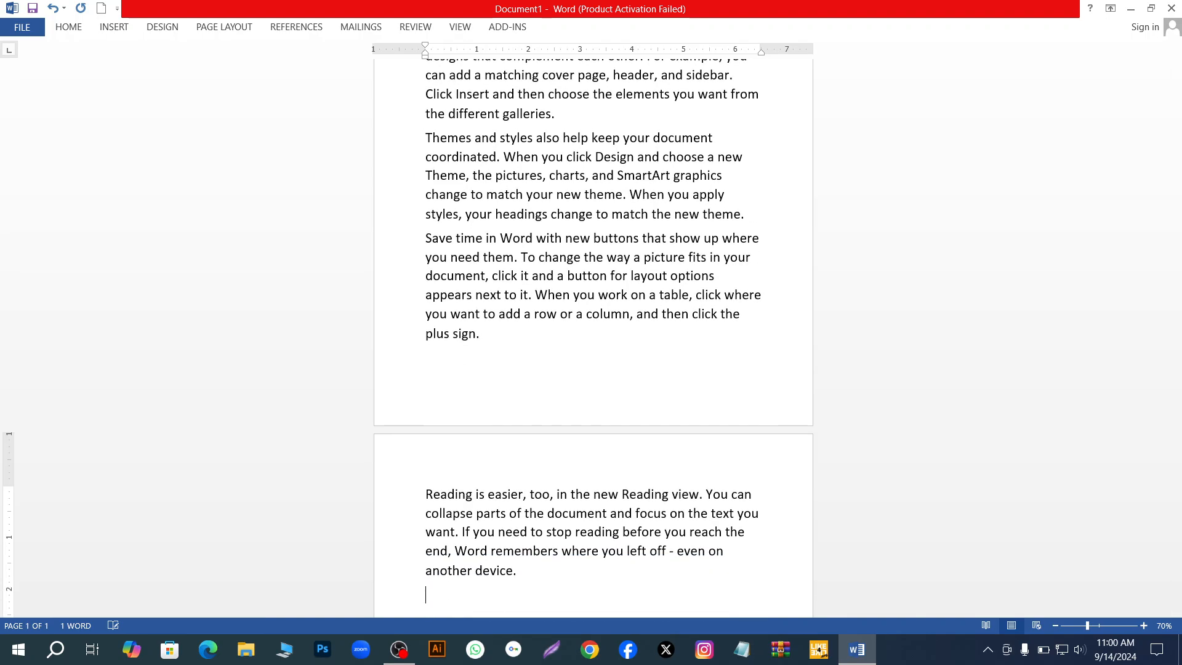
- Grow the font size of the empty paragraph at the end of the document to 80
{"action": "scroll", "coordinate": [666, 235], "scroll_direction": "up", "scroll_amount": 5}
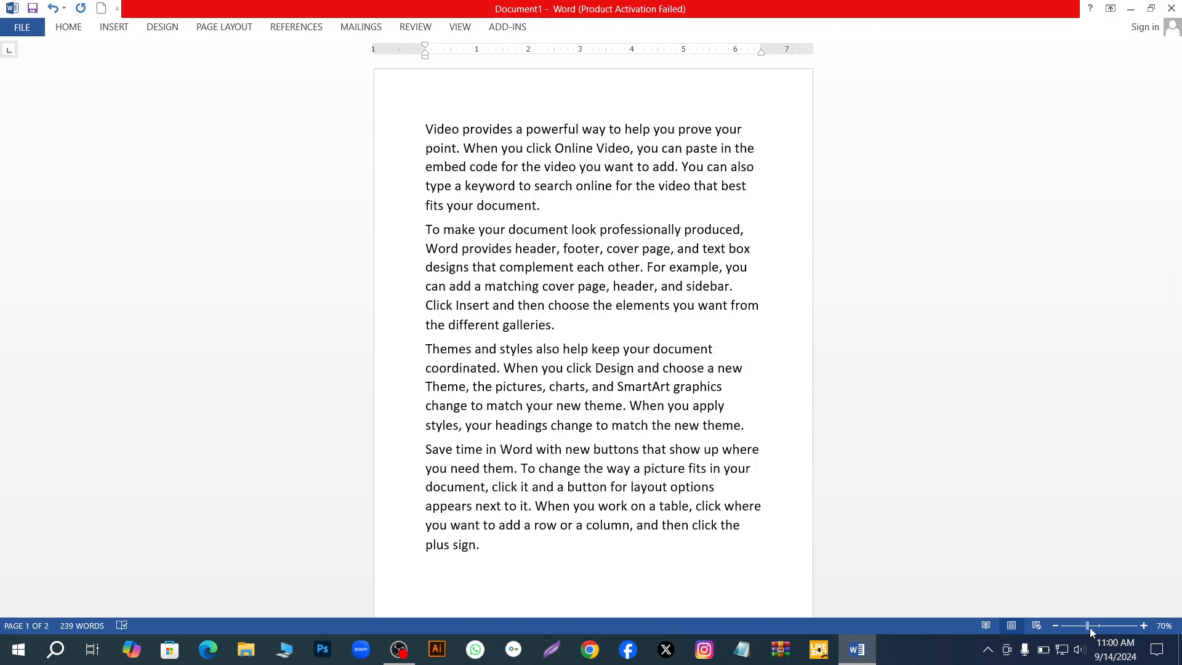
{"action": "left_click_drag", "start_coordinate": [1088, 626], "coordinate": [1097, 626]}
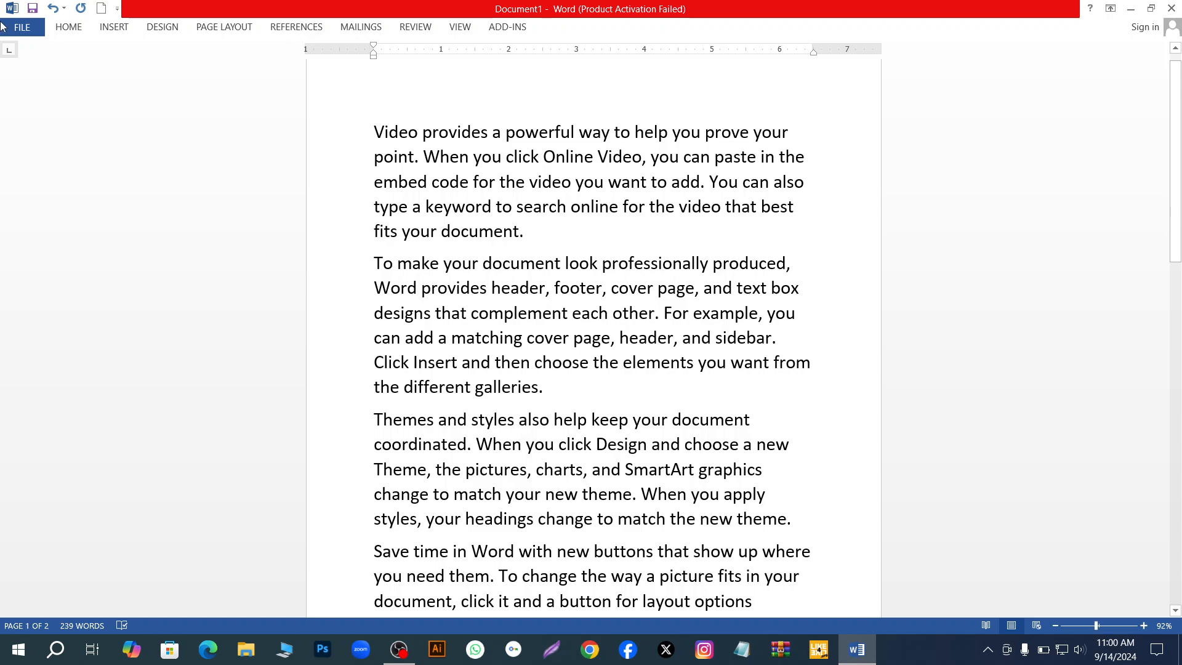
{"action": "left_click", "coordinate": [68, 31]}
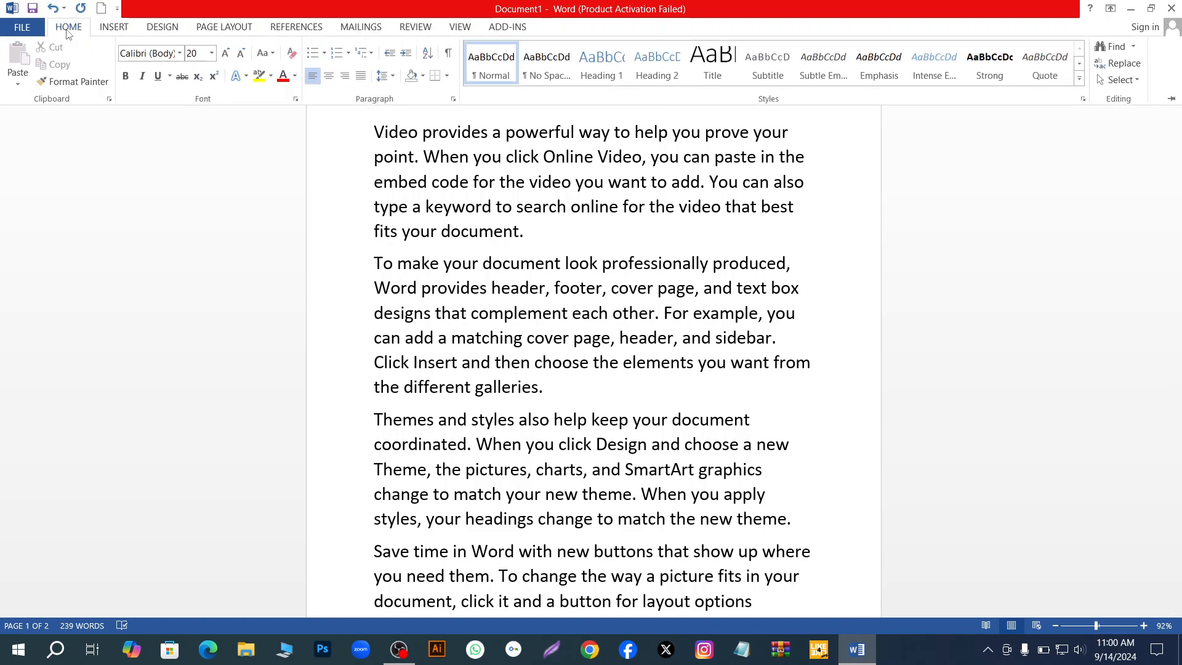
{"action": "left_click", "coordinate": [226, 58]}
{"action": "left_click", "coordinate": [227, 57]}
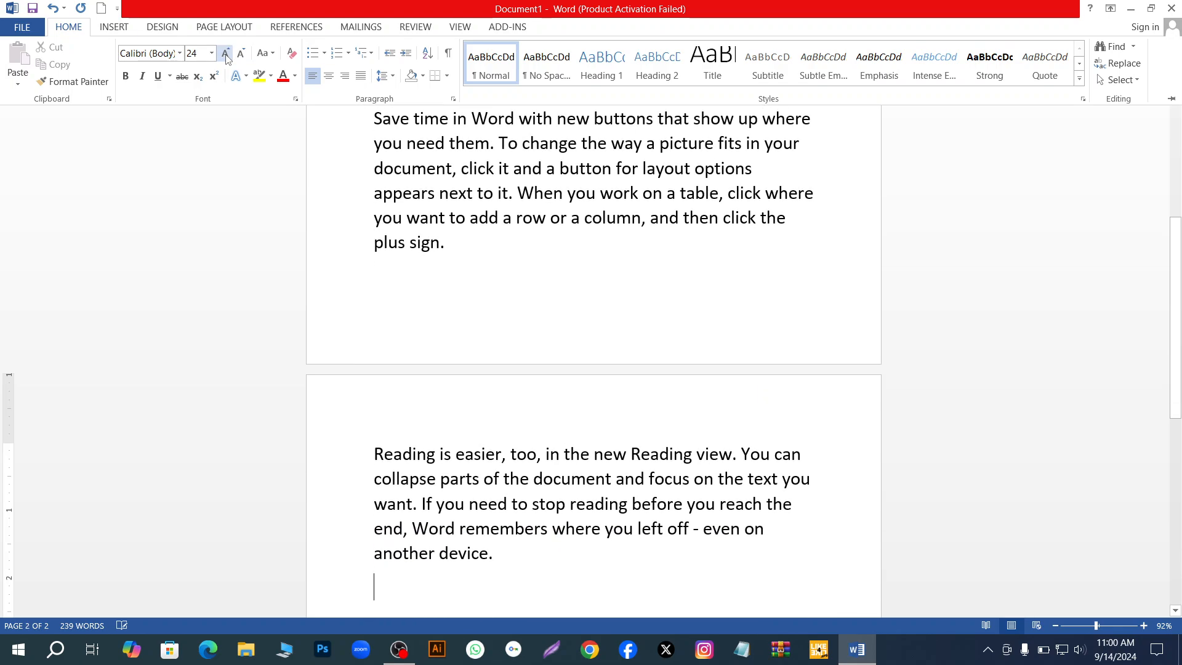
{"action": "left_click", "coordinate": [227, 57]}
{"action": "left_click", "coordinate": [228, 60]}
{"action": "left_click", "coordinate": [228, 60]}
{"action": "left_click", "coordinate": [227, 60]}
{"action": "left_click", "coordinate": [228, 60]}
{"action": "left_click", "coordinate": [227, 60]}
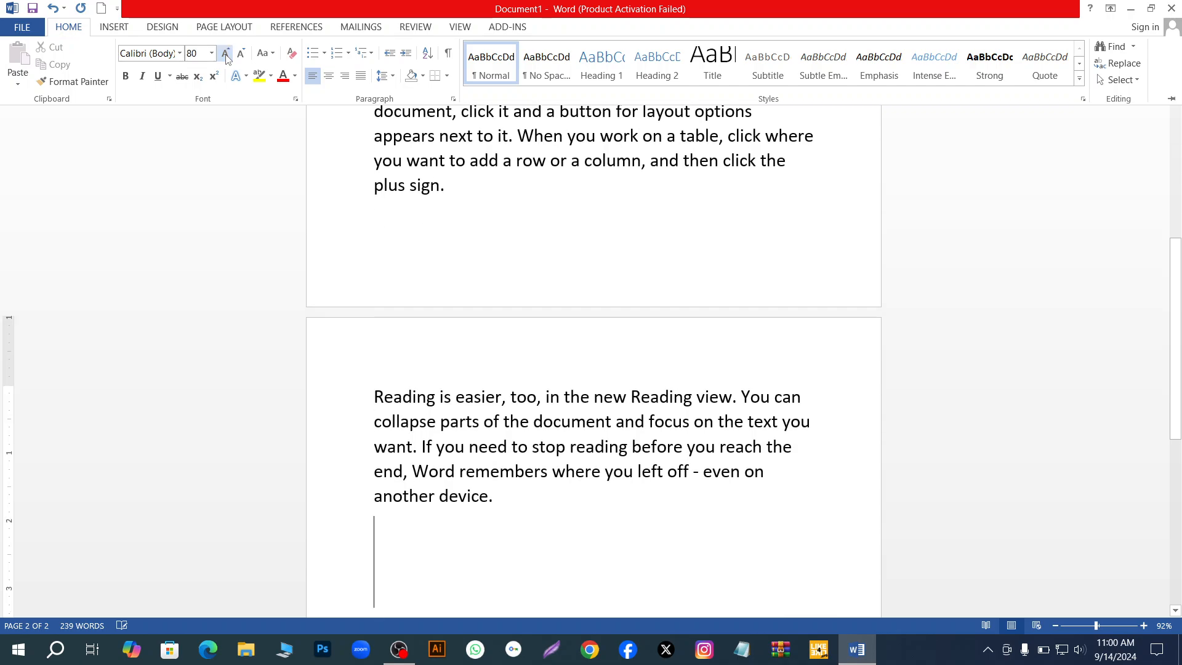
- Bring the font size of the empty paragraph at the end of the document down to 12
{"action": "left_click", "coordinate": [242, 56]}
{"action": "left_click", "coordinate": [242, 57]}
{"action": "left_click", "coordinate": [242, 56]}
{"action": "left_click", "coordinate": [242, 57]}
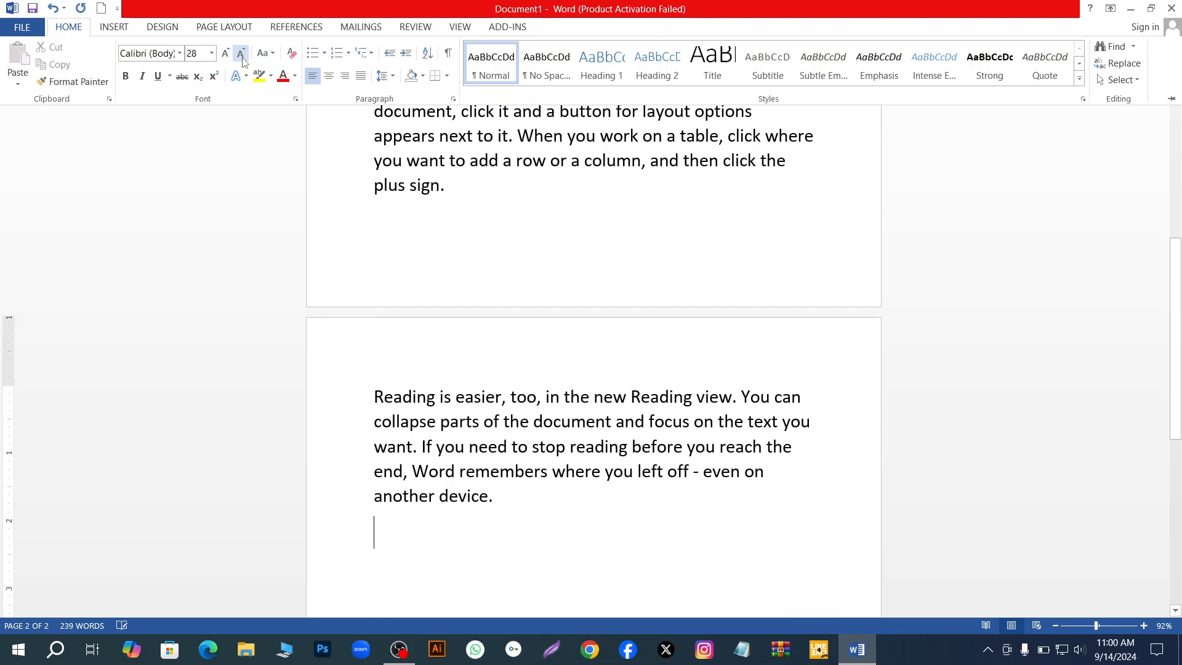
{"action": "left_click", "coordinate": [242, 55]}
{"action": "left_click", "coordinate": [242, 56]}
{"action": "left_click", "coordinate": [242, 56]}
{"action": "left_click", "coordinate": [242, 56]}
{"action": "left_click", "coordinate": [242, 55]}
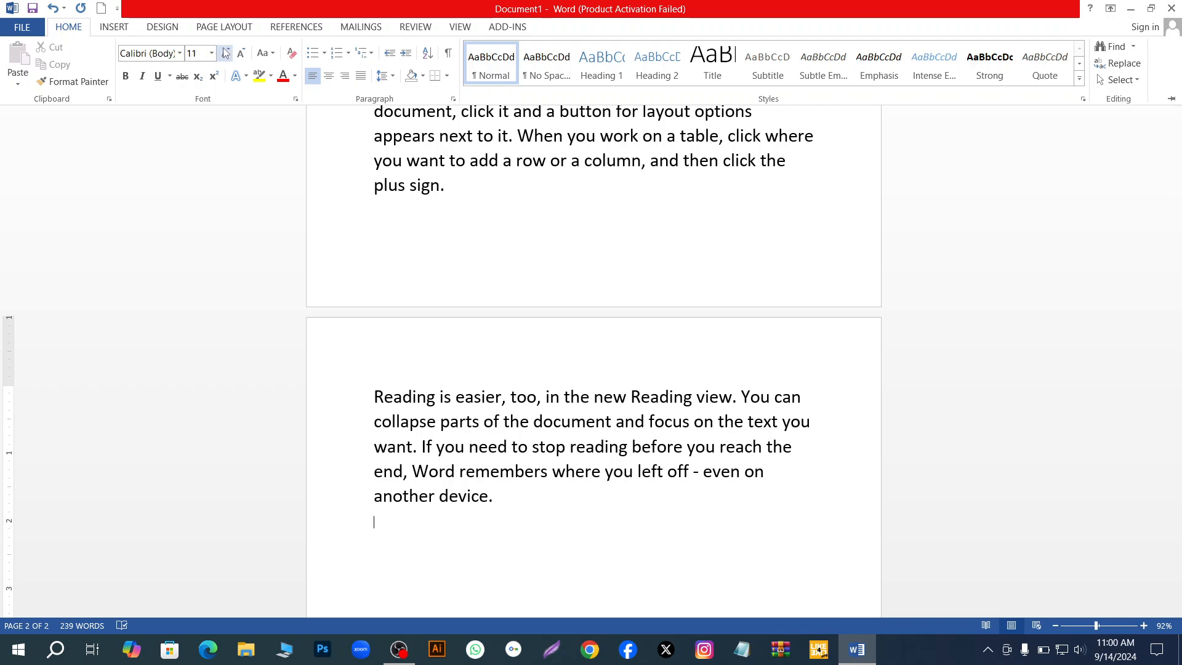
{"action": "scroll", "coordinate": [439, 202], "scroll_direction": "up", "scroll_amount": 5}
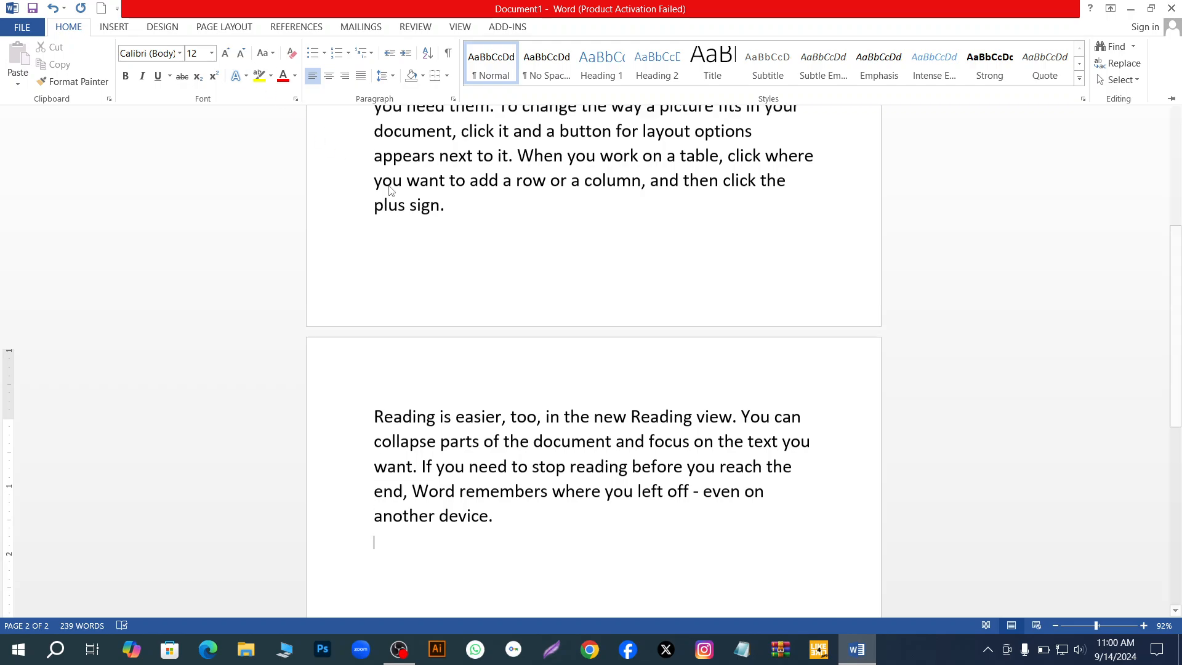
{"action": "scroll", "coordinate": [438, 202], "scroll_direction": "up", "scroll_amount": 3}
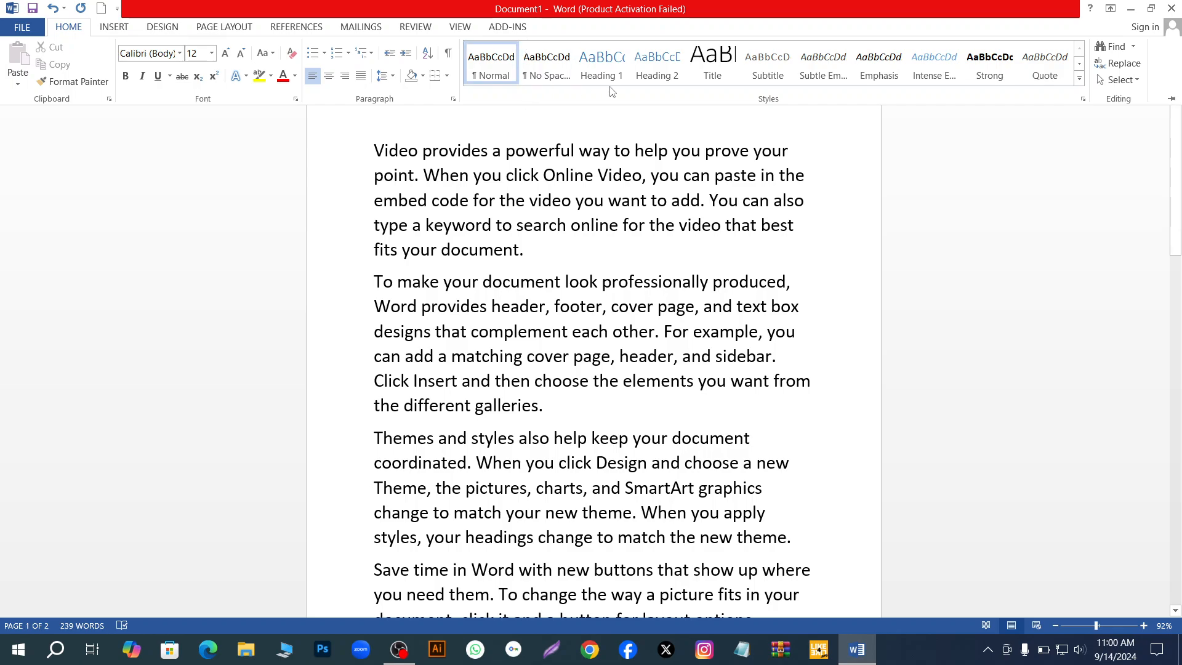
- Try the Heading 2 style on the empty paragraph at the end of the document and reapply the Normal style
{"action": "key", "text": "ctrl+End"}
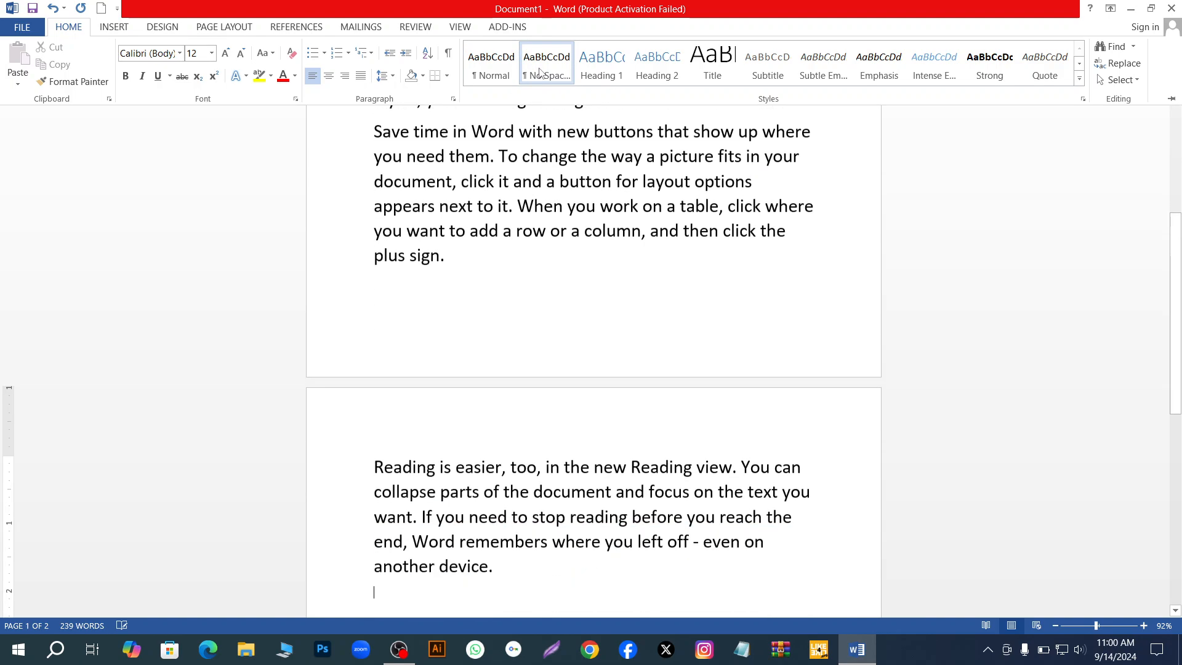
{"action": "left_click", "coordinate": [612, 72]}
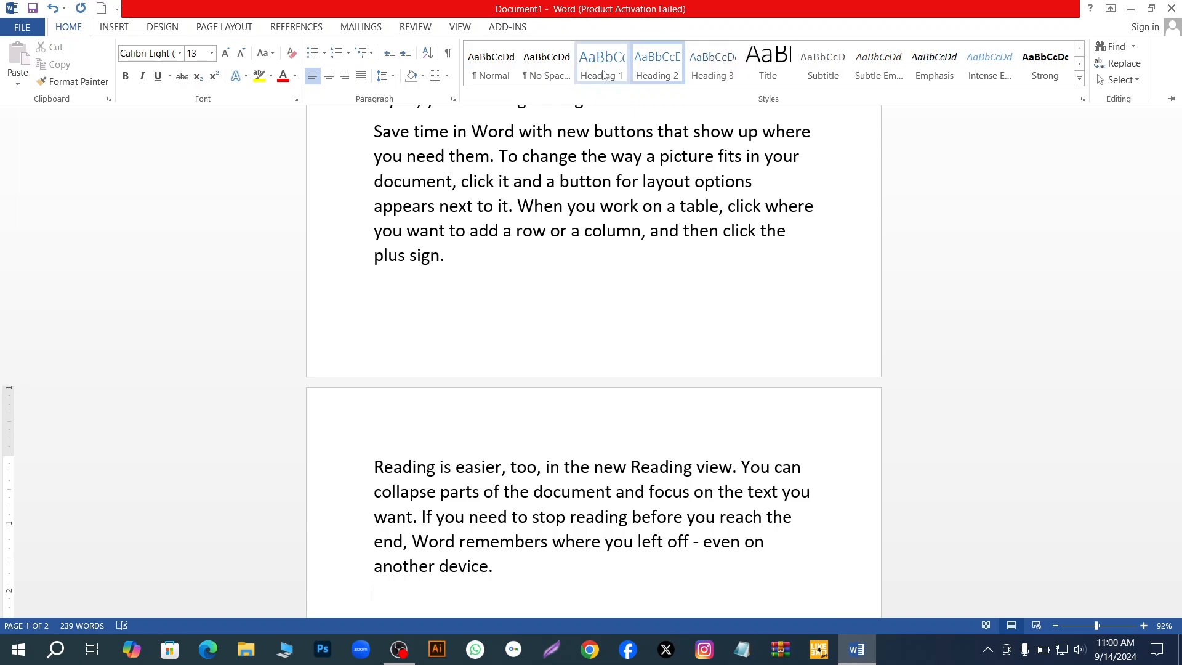
{"action": "left_click", "coordinate": [500, 70]}
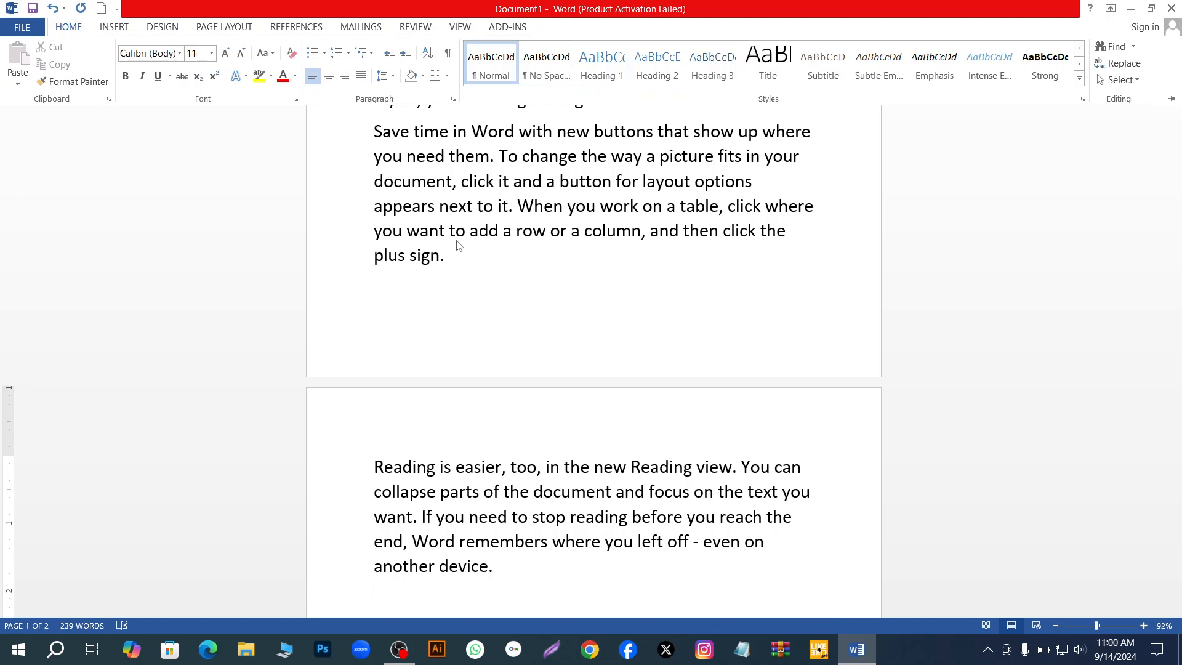
{"action": "scroll", "coordinate": [455, 274], "scroll_direction": "up", "scroll_amount": 6}
{"action": "scroll", "coordinate": [454, 276], "scroll_direction": "up", "scroll_amount": 2}
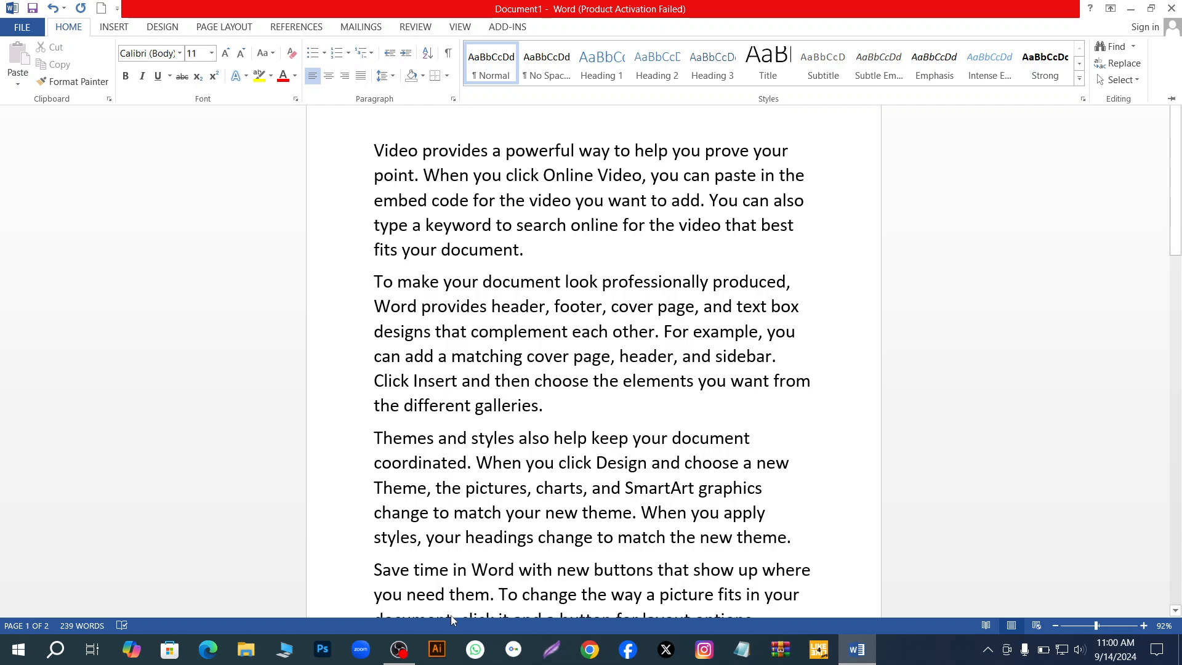
- Look through the list of available fonts, keeping Calibri
{"action": "mouse_move", "coordinate": [410, 655]}
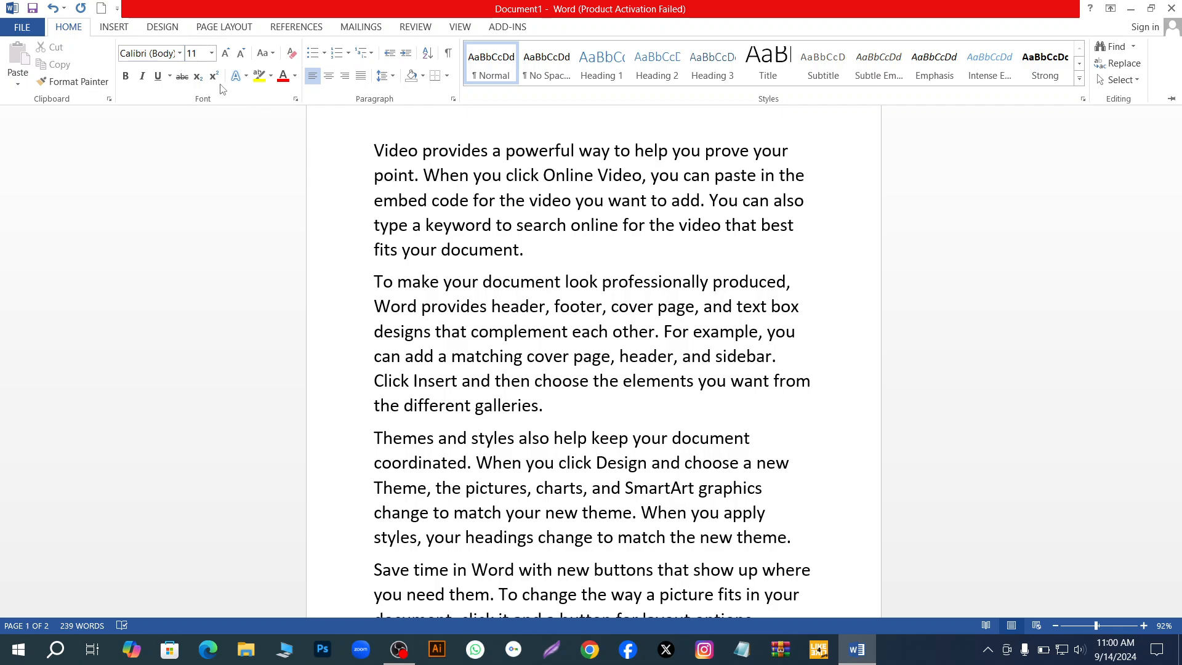
{"action": "left_click", "coordinate": [180, 53]}
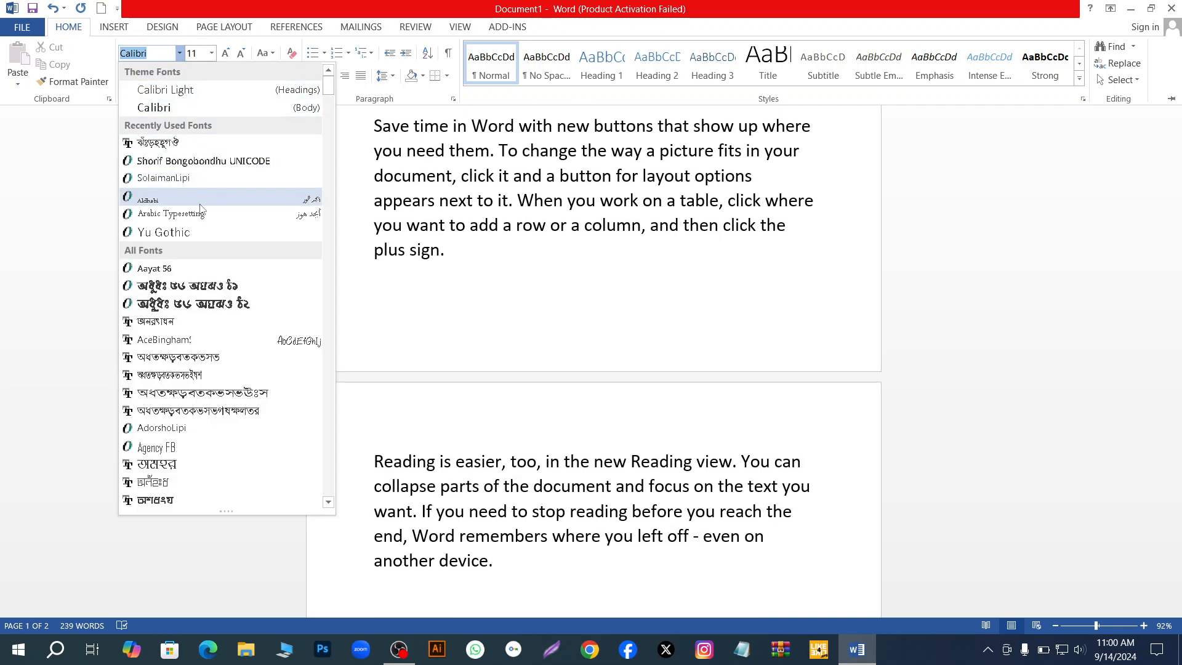
{"action": "scroll", "coordinate": [203, 332], "scroll_direction": "down", "scroll_amount": 2}
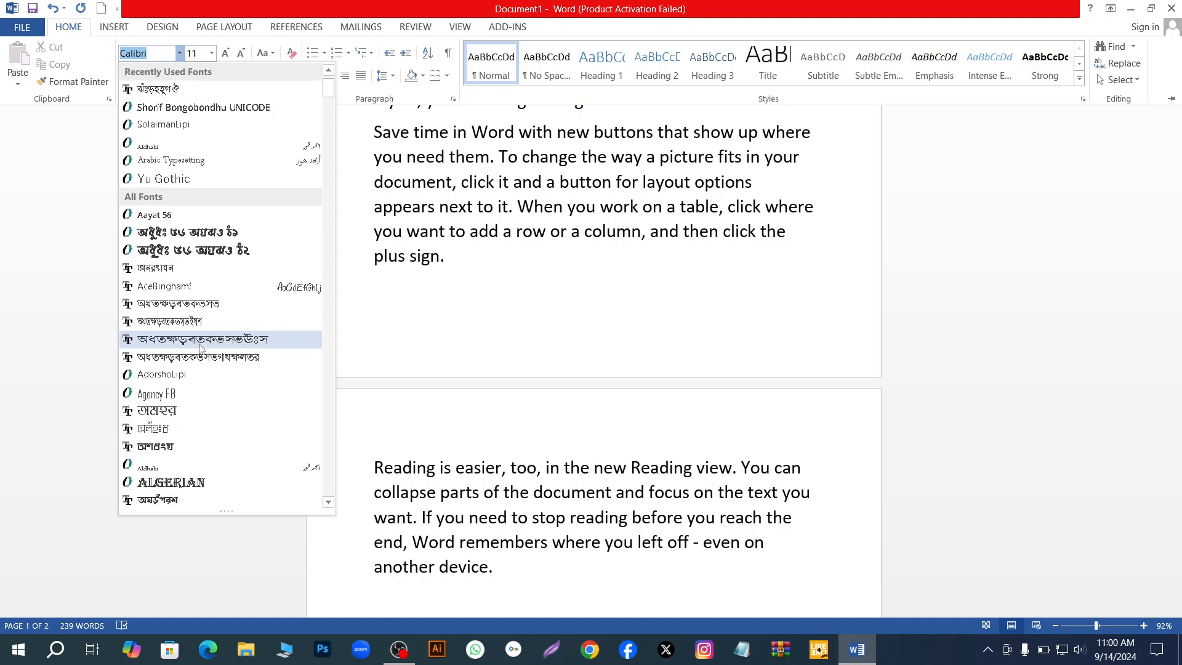
{"action": "scroll", "coordinate": [201, 376], "scroll_direction": "down", "scroll_amount": 6}
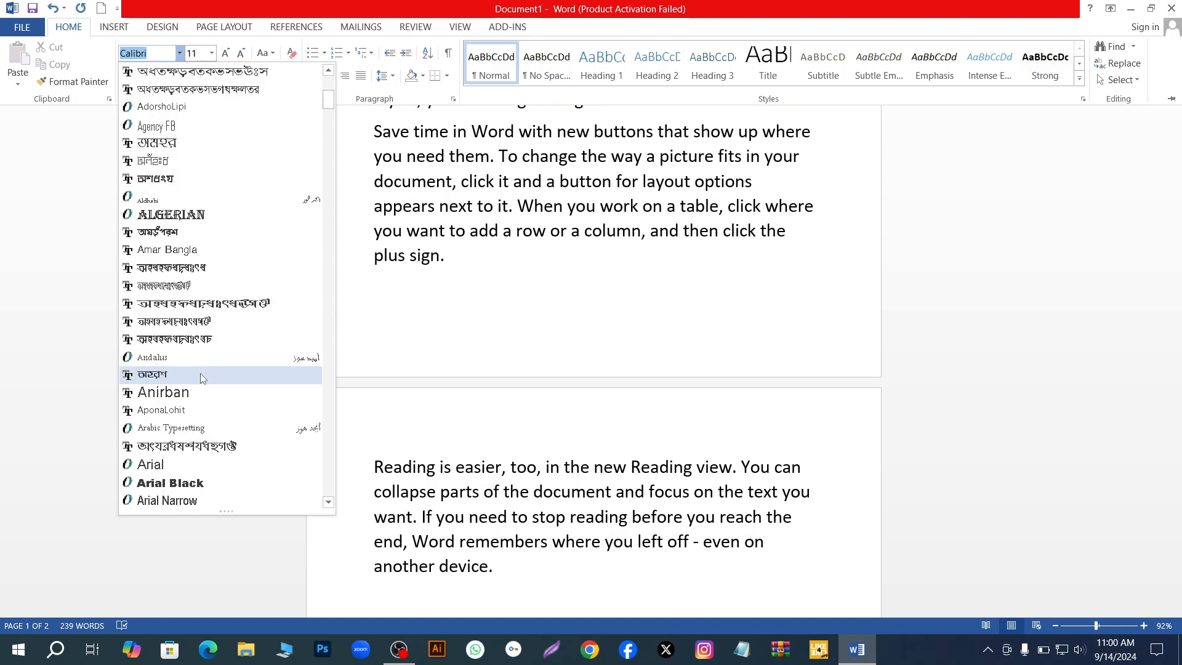
{"action": "scroll", "coordinate": [203, 377], "scroll_direction": "down", "scroll_amount": 5}
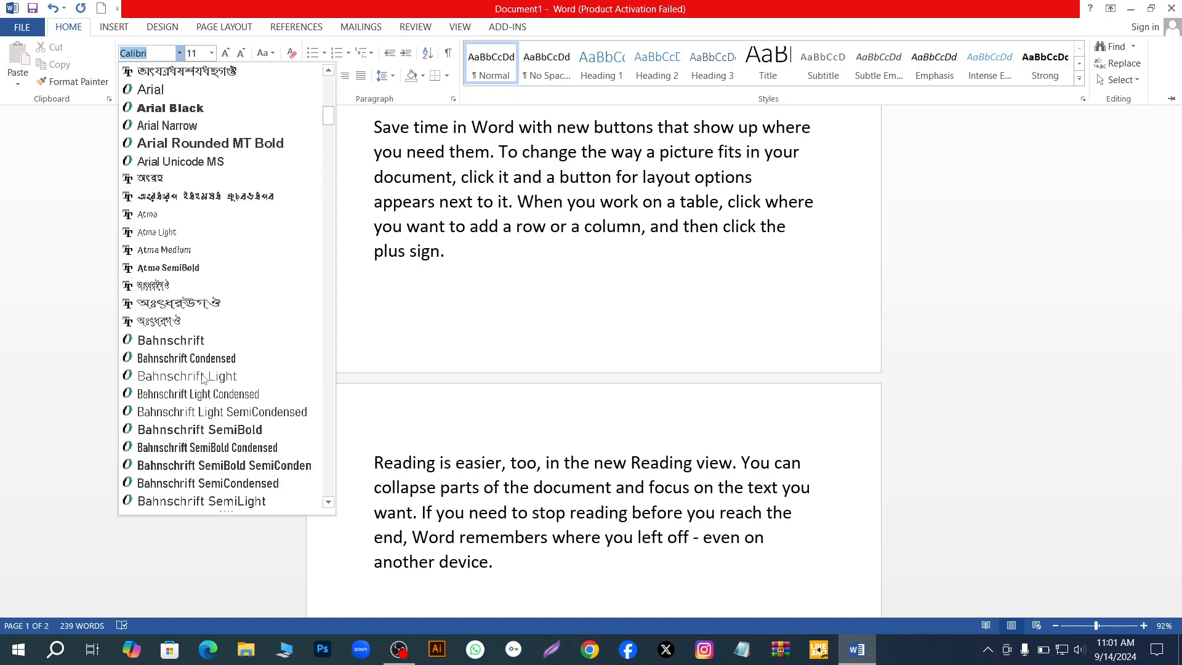
{"action": "scroll", "coordinate": [206, 378], "scroll_direction": "down", "scroll_amount": 10}
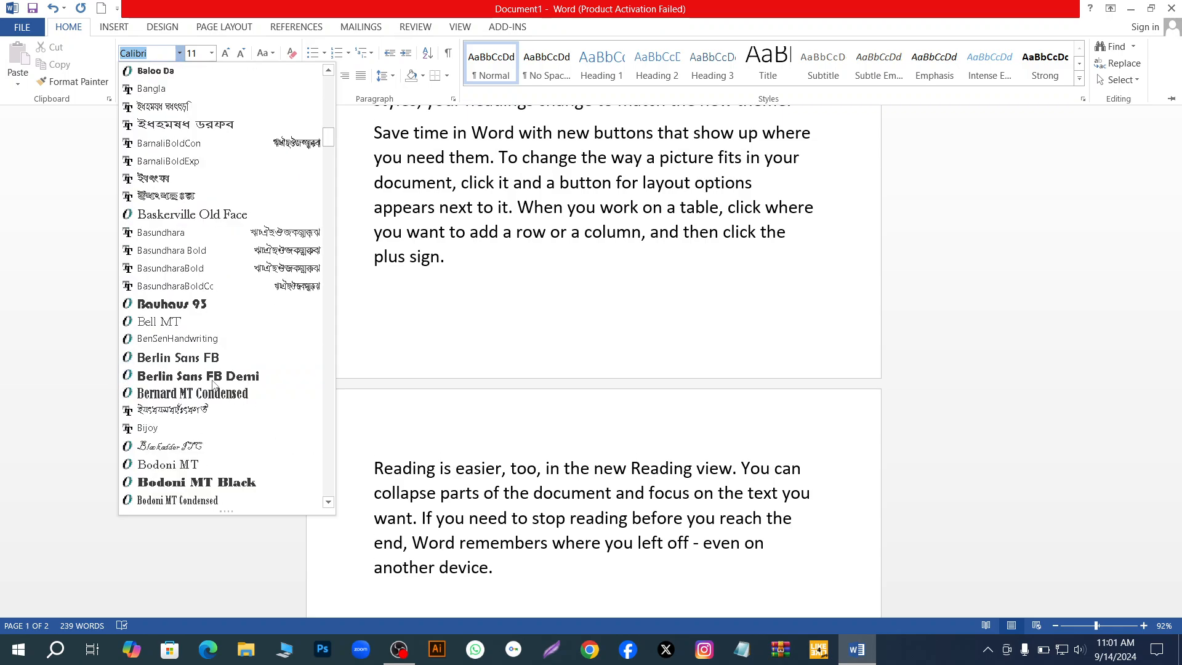
{"action": "scroll", "coordinate": [213, 382], "scroll_direction": "up", "scroll_amount": 12}
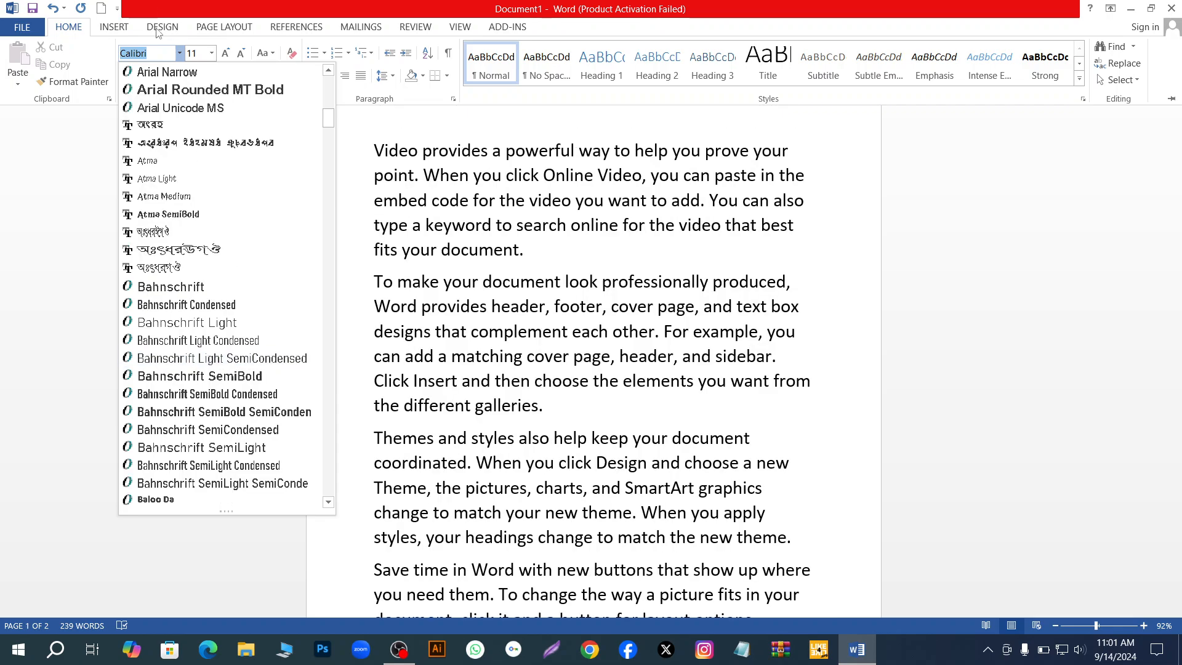
{"action": "left_click", "coordinate": [173, 53]}
{"action": "left_click", "coordinate": [180, 53]}
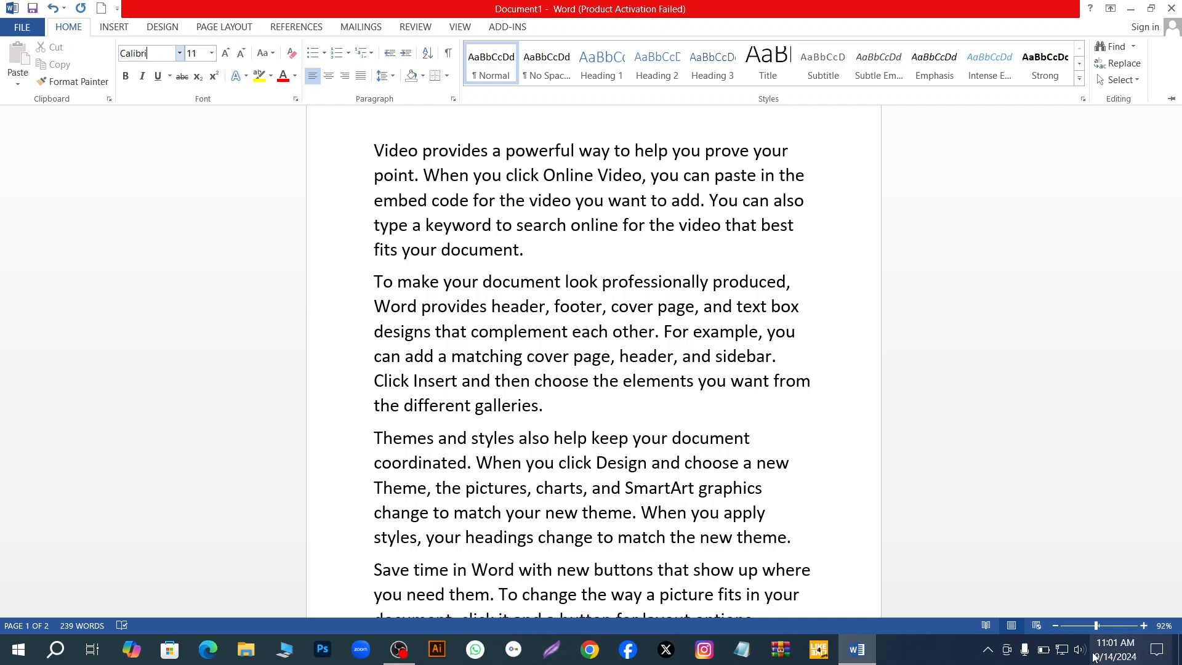
- Try growing the font size of the empty last paragraph and shrink it to 8
{"action": "left_click_drag", "start_coordinate": [1097, 628], "coordinate": [1103, 628]}
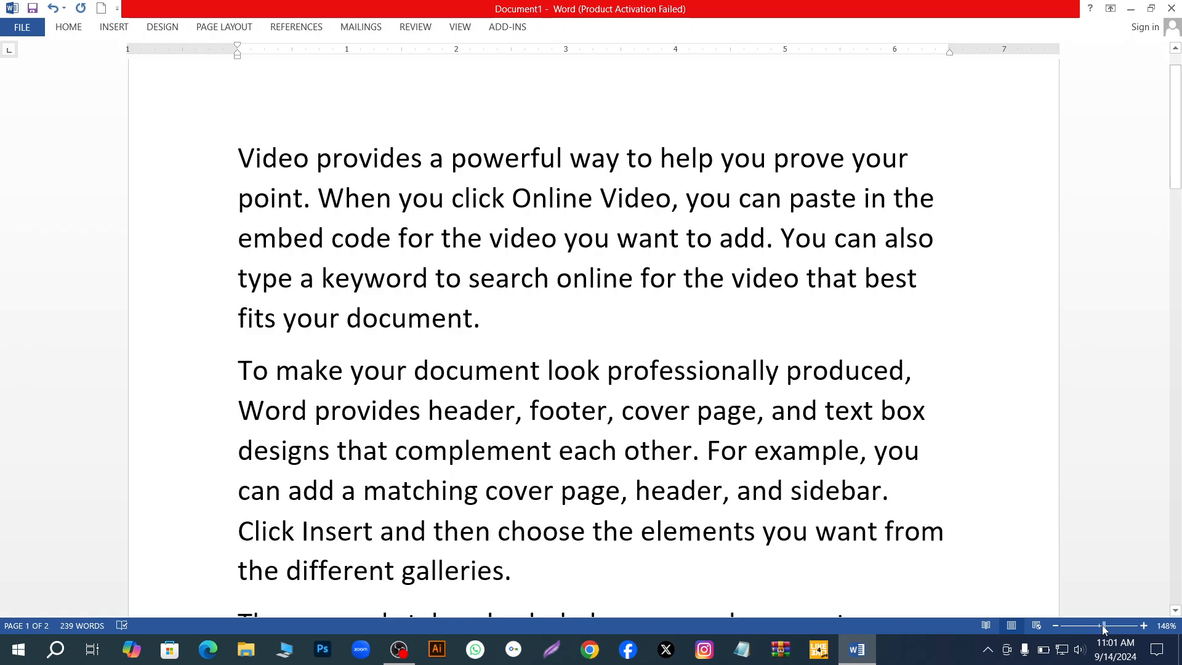
{"action": "scroll", "coordinate": [794, 344], "scroll_direction": "up", "scroll_amount": 1}
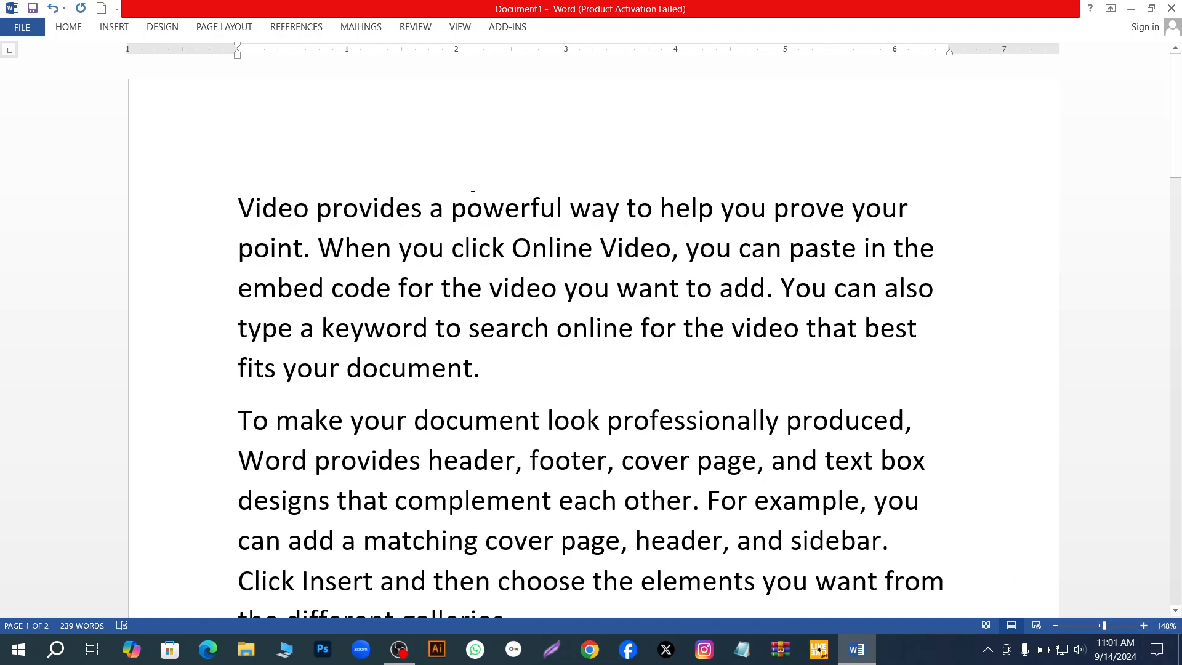
{"action": "left_click", "coordinate": [80, 29]}
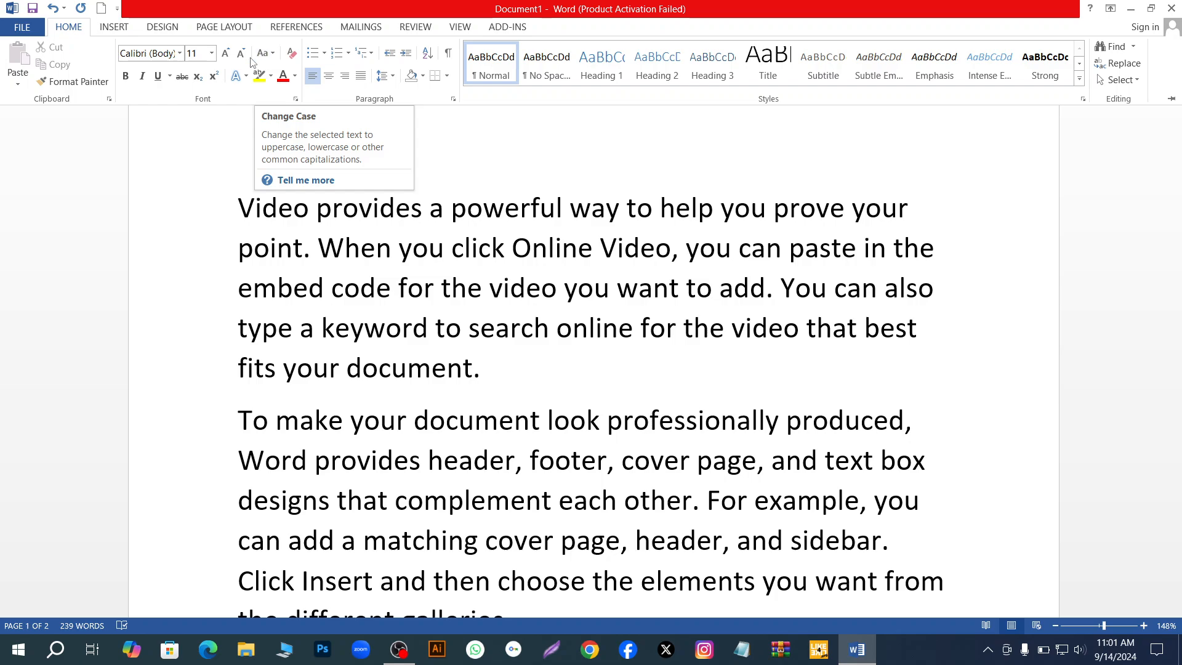
{"action": "left_click", "coordinate": [227, 55]}
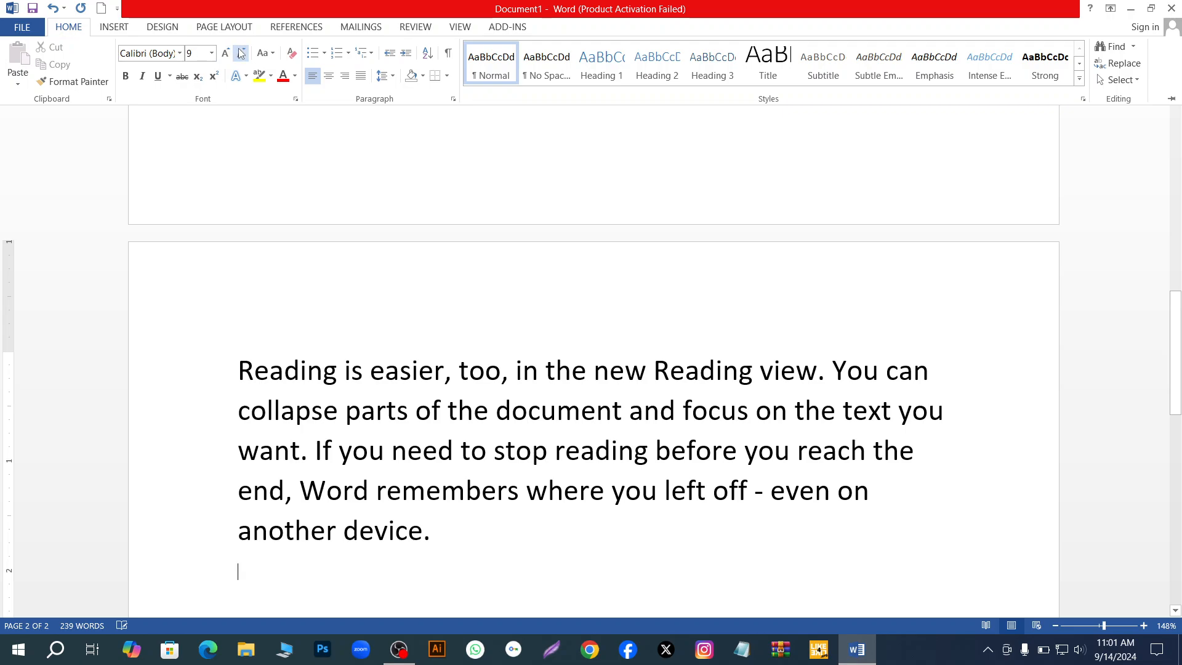
{"action": "left_click", "coordinate": [241, 54]}
{"action": "scroll", "coordinate": [325, 132], "scroll_direction": "up", "scroll_amount": 10}
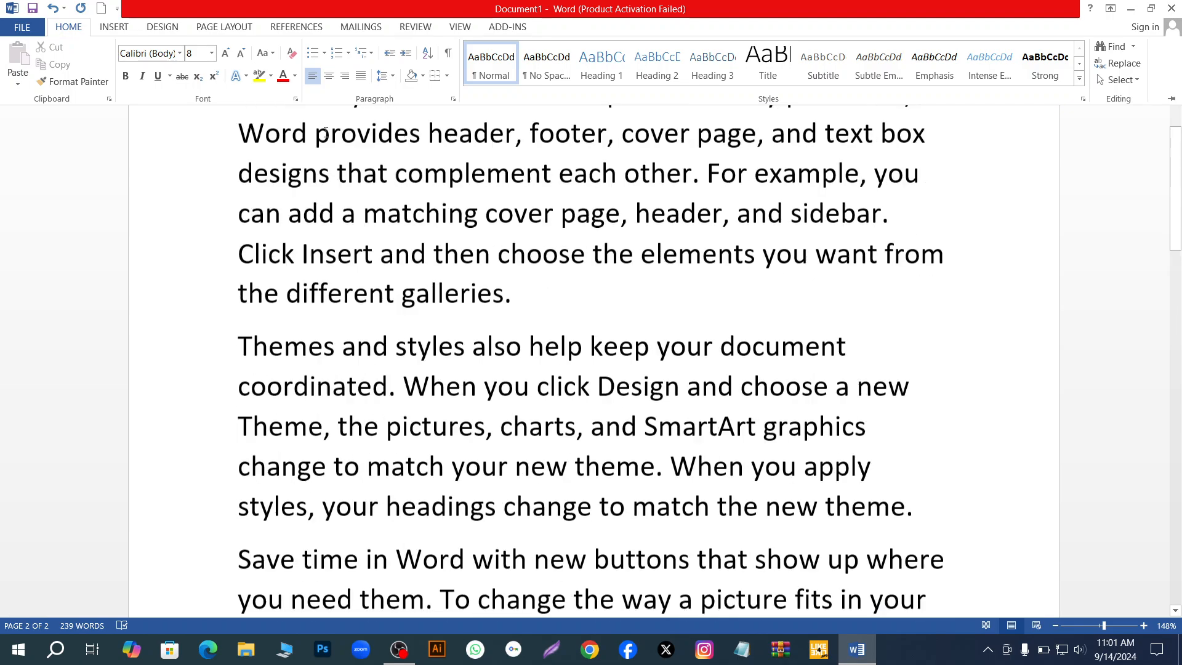
{"action": "scroll", "coordinate": [325, 132], "scroll_direction": "up", "scroll_amount": 3}
- Grow the font size of the empty paragraph at the end of the document to 18
{"action": "left_click", "coordinate": [226, 53]}
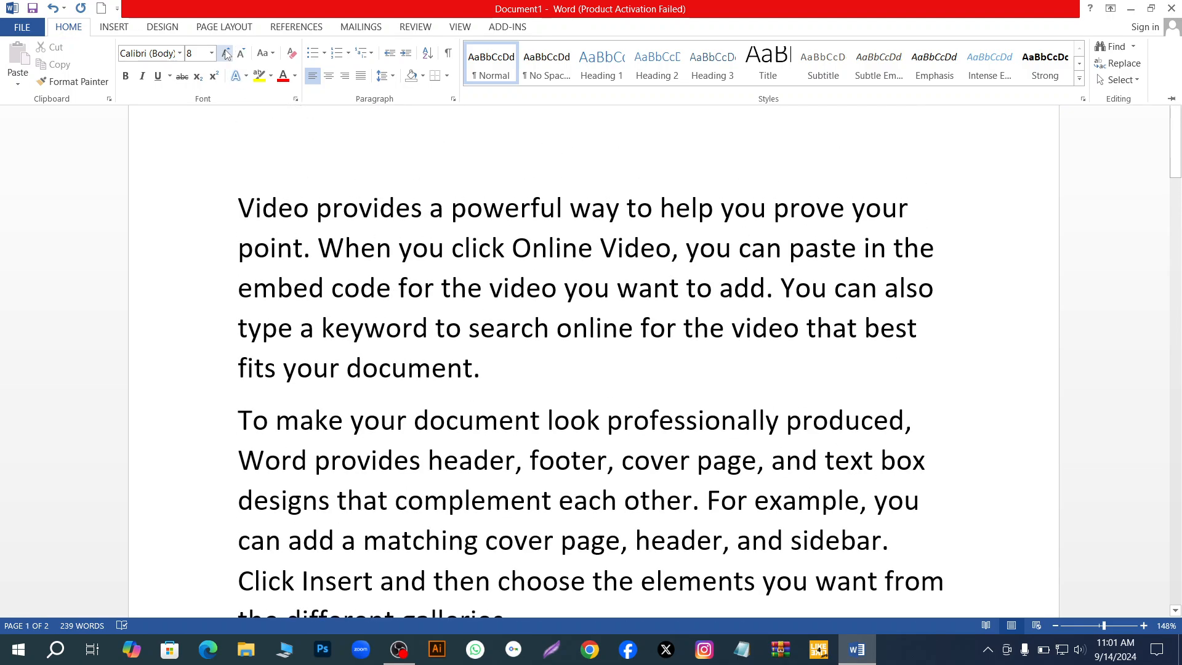
{"action": "left_click", "coordinate": [226, 53]}
{"action": "left_click", "coordinate": [226, 53]}
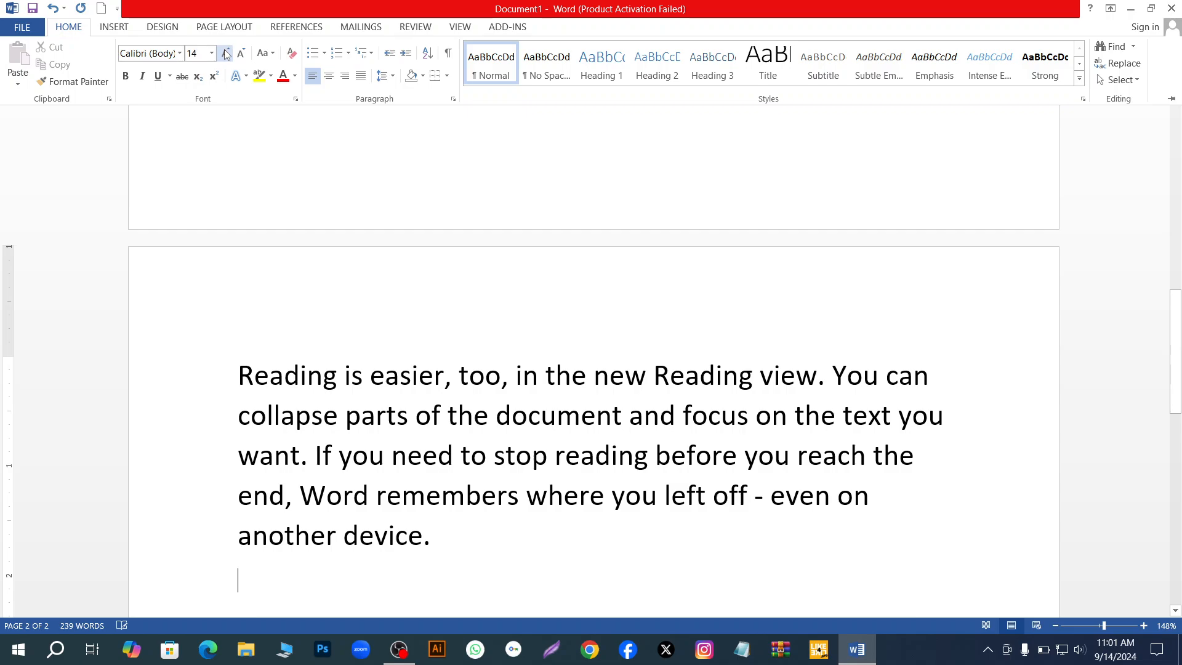
{"action": "left_click", "coordinate": [226, 54]}
{"action": "left_click", "coordinate": [226, 54]}
{"action": "left_click", "coordinate": [226, 54]}
{"action": "left_click", "coordinate": [225, 54]}
{"action": "scroll", "coordinate": [751, 320], "scroll_direction": "up", "scroll_amount": 1}
{"action": "scroll", "coordinate": [751, 320], "scroll_direction": "up", "scroll_amount": 12}
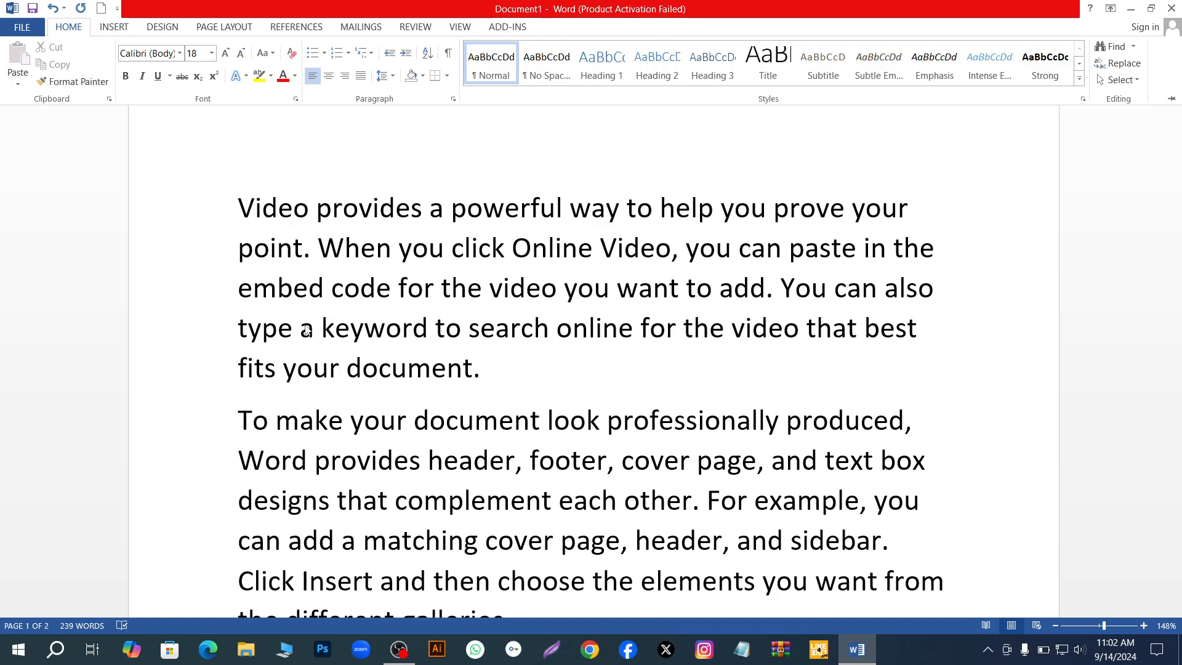
- Add an empty line above the first paragraph and indent it with tabs to the 3-inch mark
{"action": "left_click", "coordinate": [232, 198]}
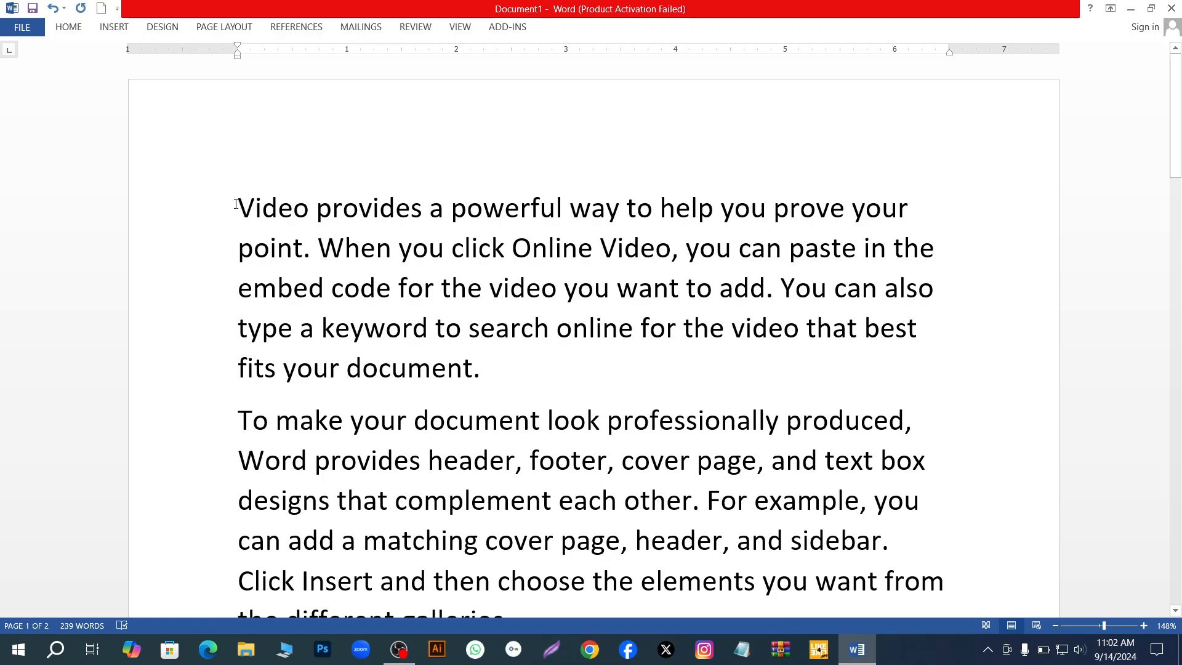
{"action": "left_click", "coordinate": [237, 204]}
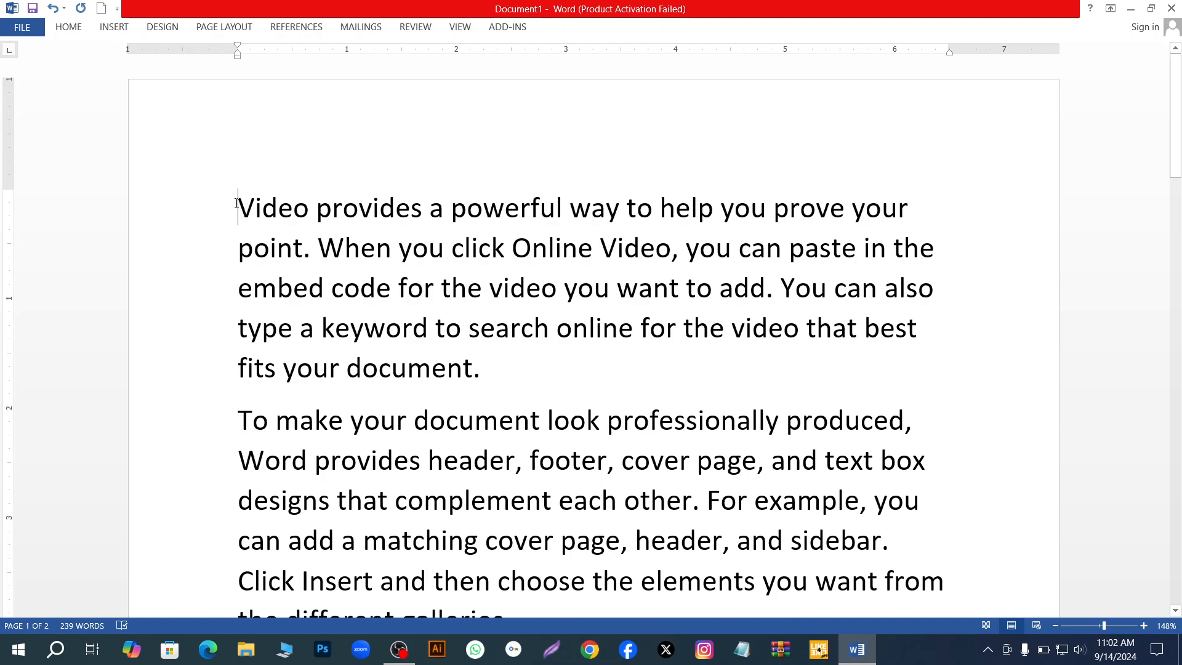
{"action": "key", "text": "Return"}
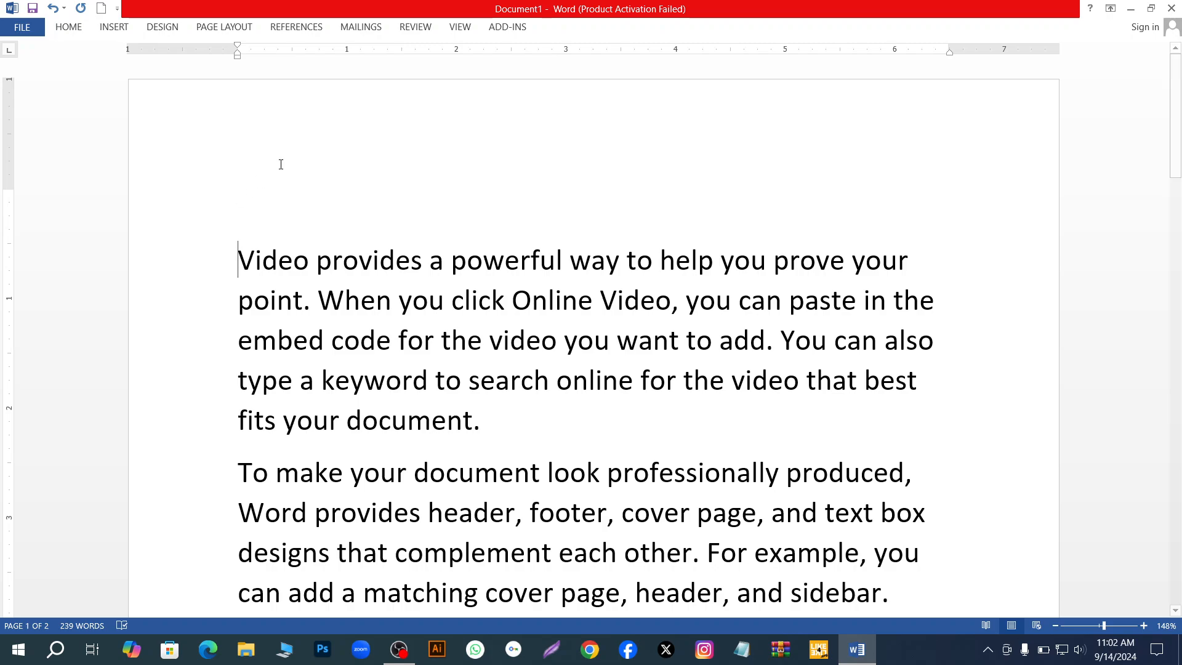
{"action": "left_click", "coordinate": [275, 210]}
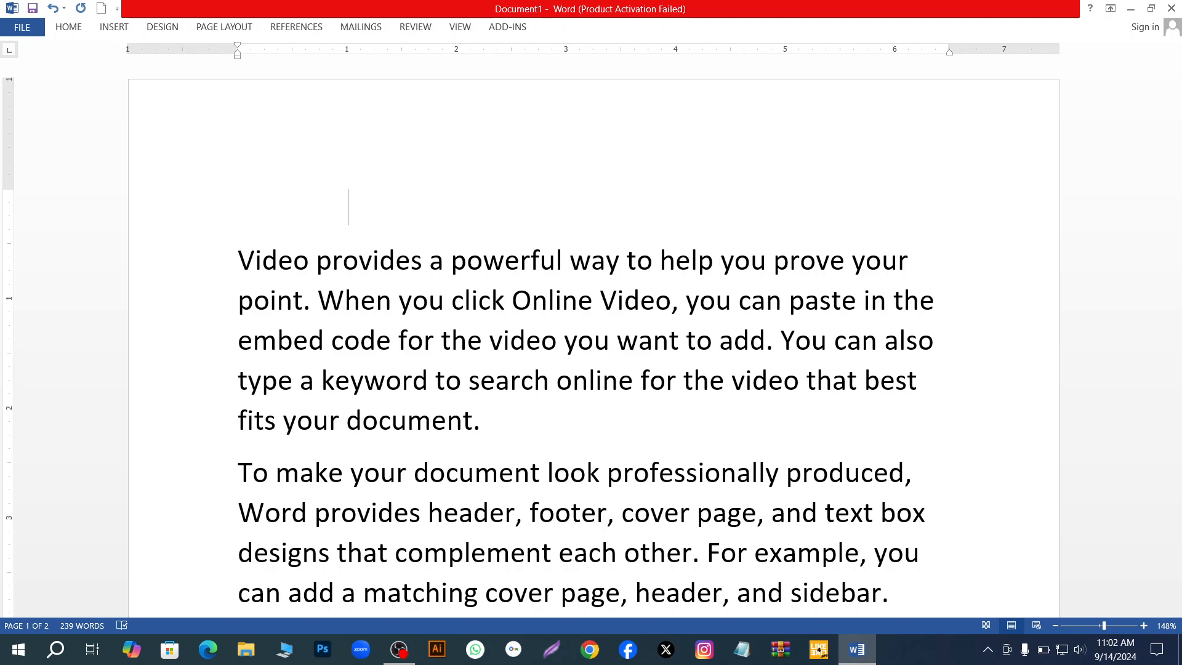
{"action": "key", "text": "Tab"}
{"action": "key", "text": "Tab"}
{"action": "key", "text": "Tab"}
{"action": "key", "text": "Tab"}
{"action": "type", "text": "mam"}
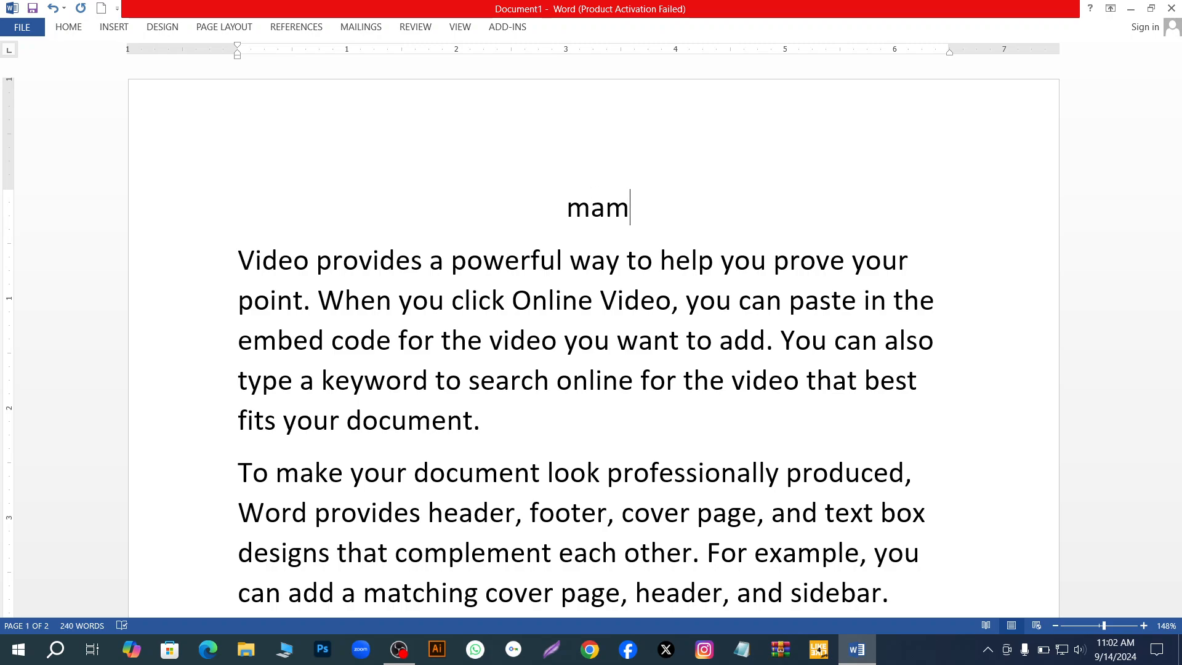
{"action": "key", "text": "BackSpace"}
{"action": "key", "text": "BackSpace"}
{"action": "key", "text": "BackSpace"}
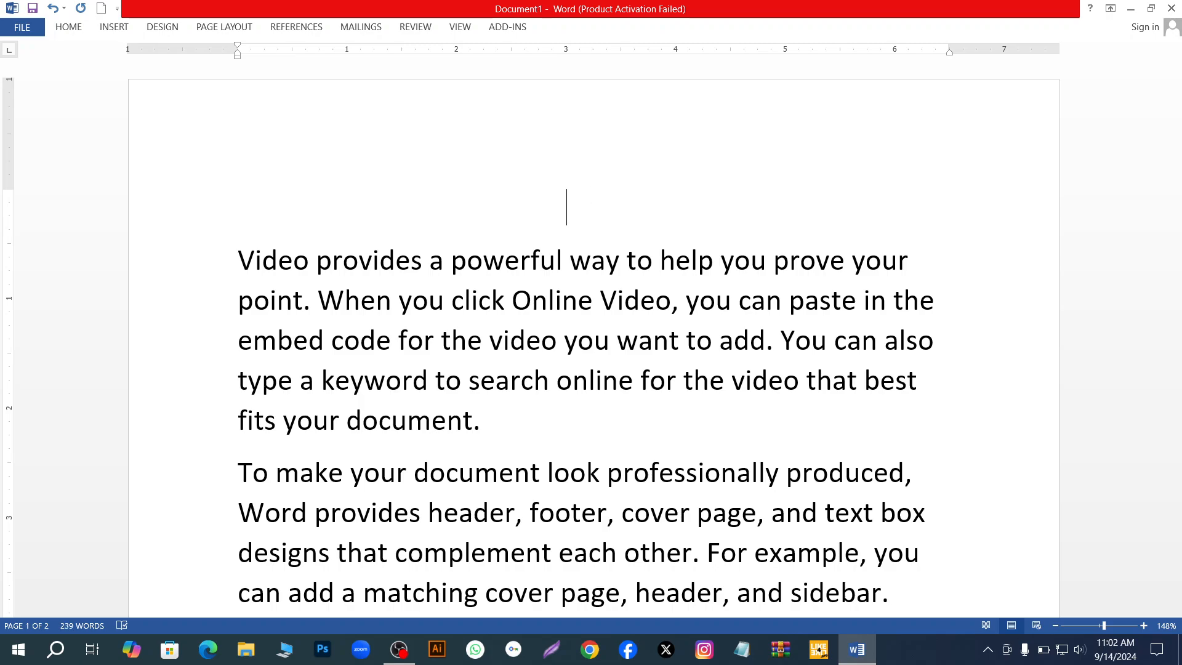
{"action": "type", "text": "mmm"}
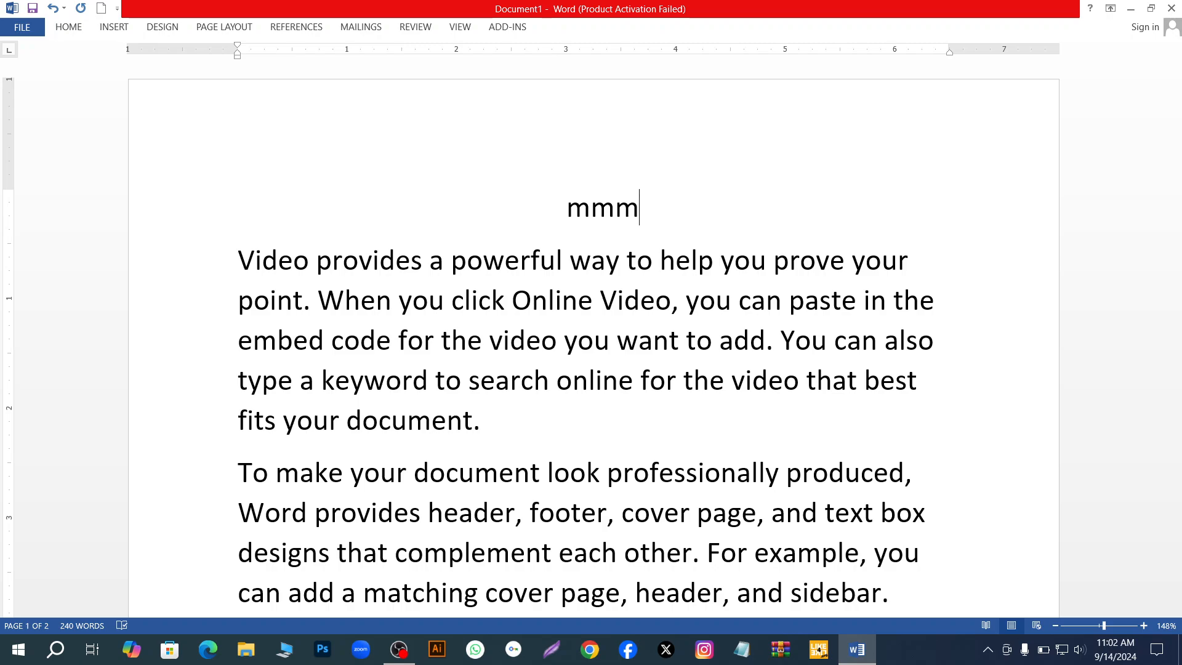
{"action": "key", "text": "BackSpace"}
{"action": "key", "text": "BackSpace"}
{"action": "key", "text": "BackSpace"}
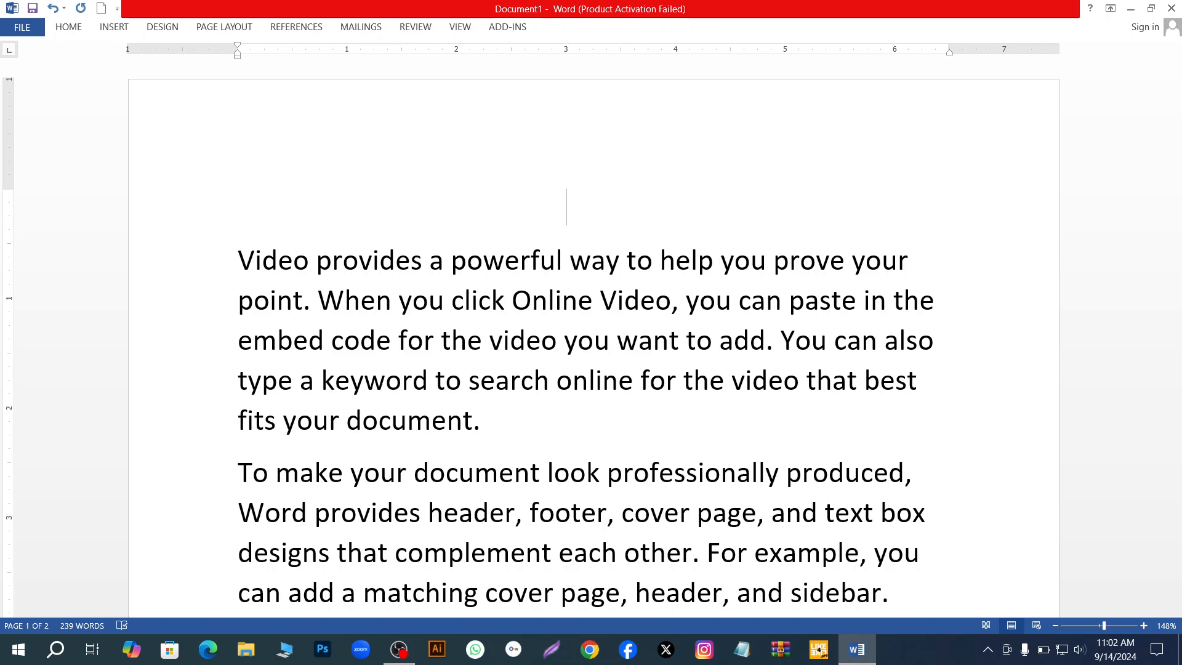
- Enter a person's name as a heading on the indented line above the first paragraph
{"action": "type", "text": "mamun"}
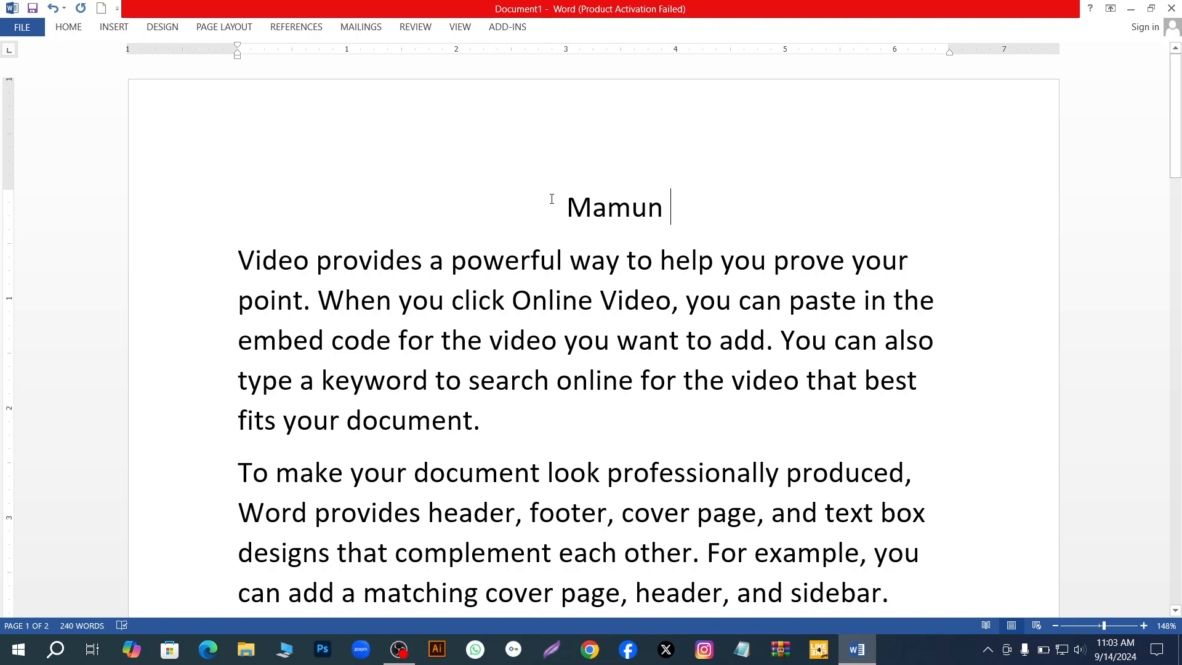
- Make the name in the heading line bold, italic and underlined
{"action": "left_click_drag", "start_coordinate": [567, 206], "coordinate": [683, 205]}
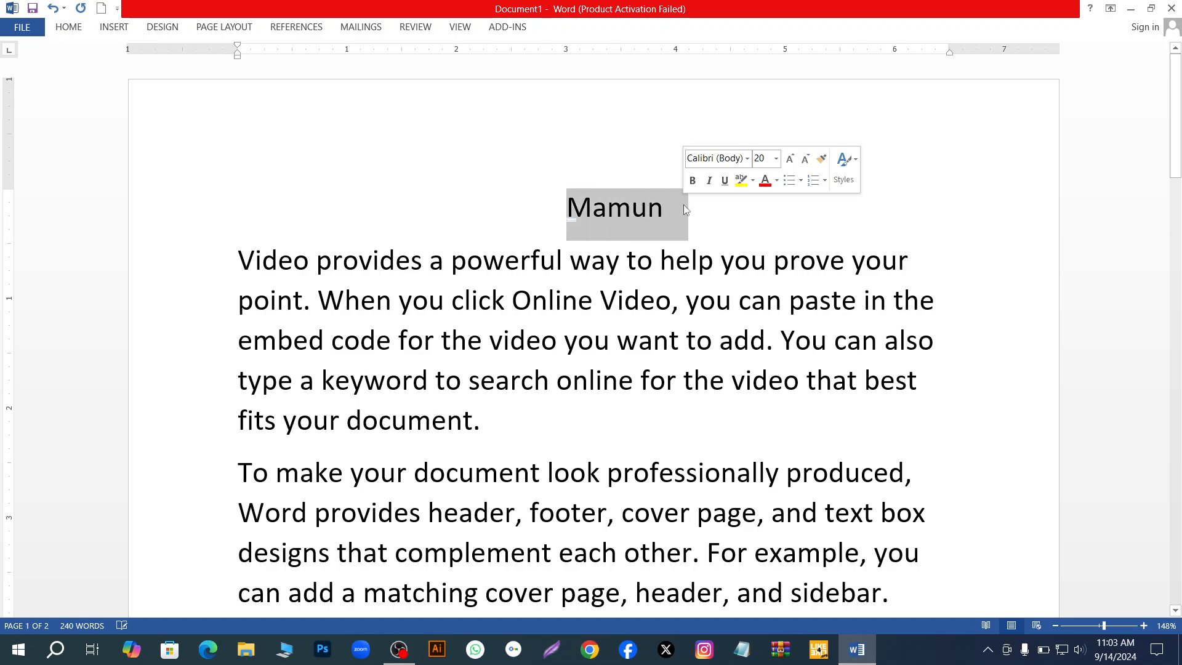
{"action": "left_click", "coordinate": [570, 208]}
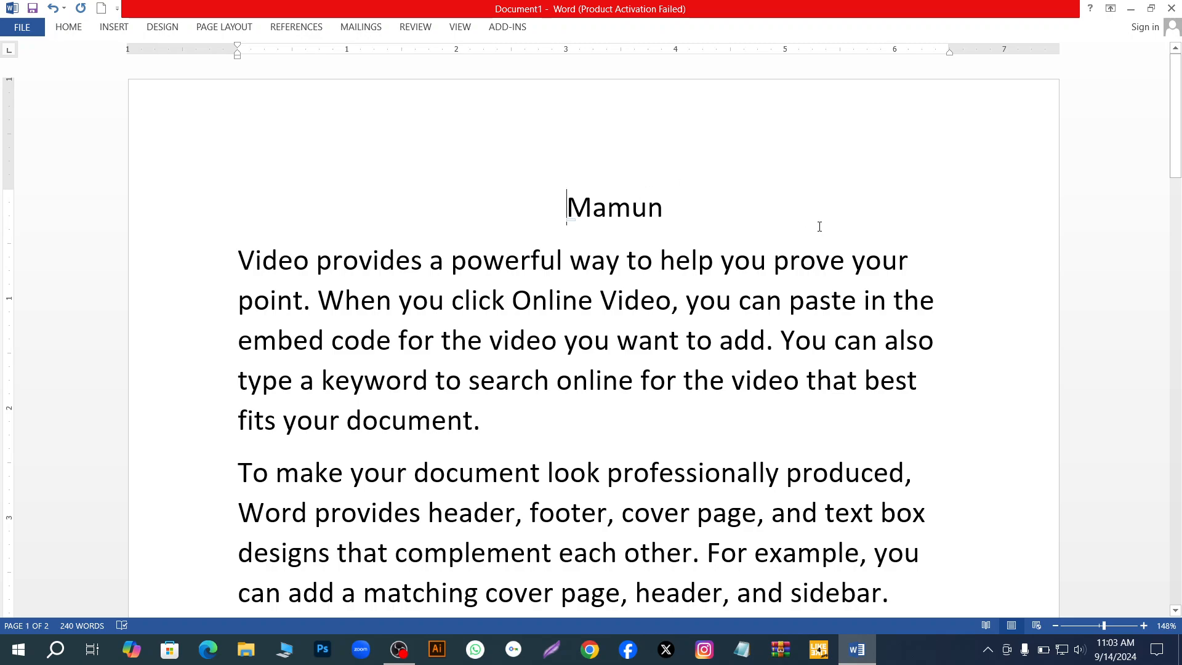
{"action": "left_click_drag", "start_coordinate": [571, 206], "coordinate": [674, 204]}
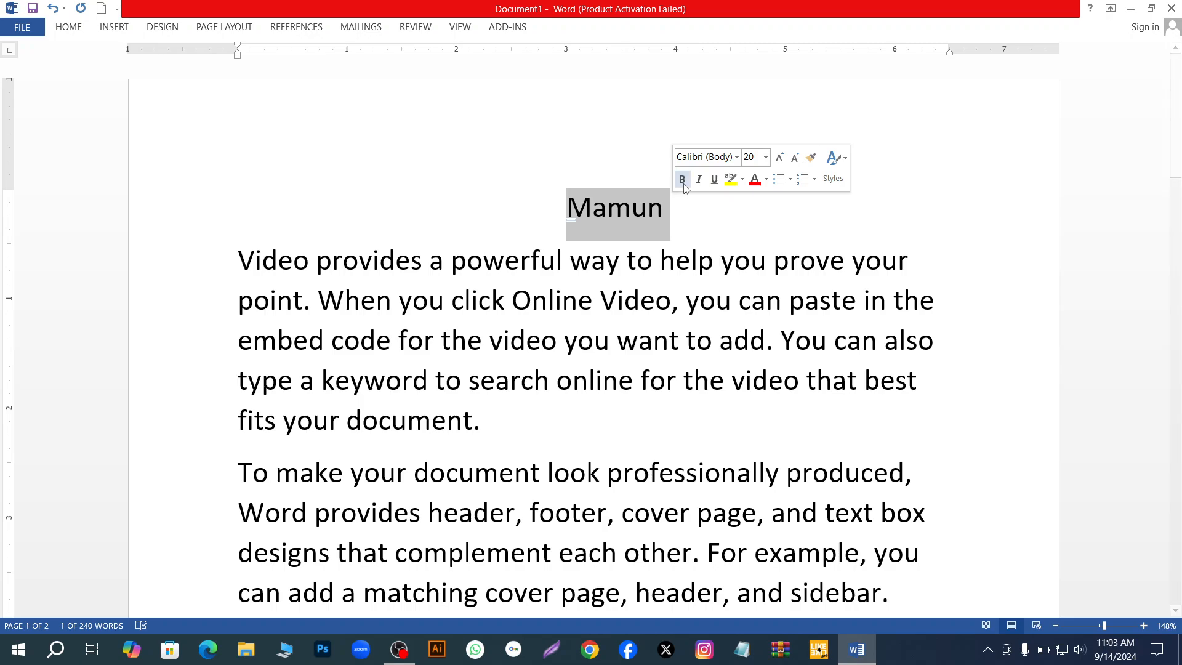
{"action": "left_click", "coordinate": [681, 179]}
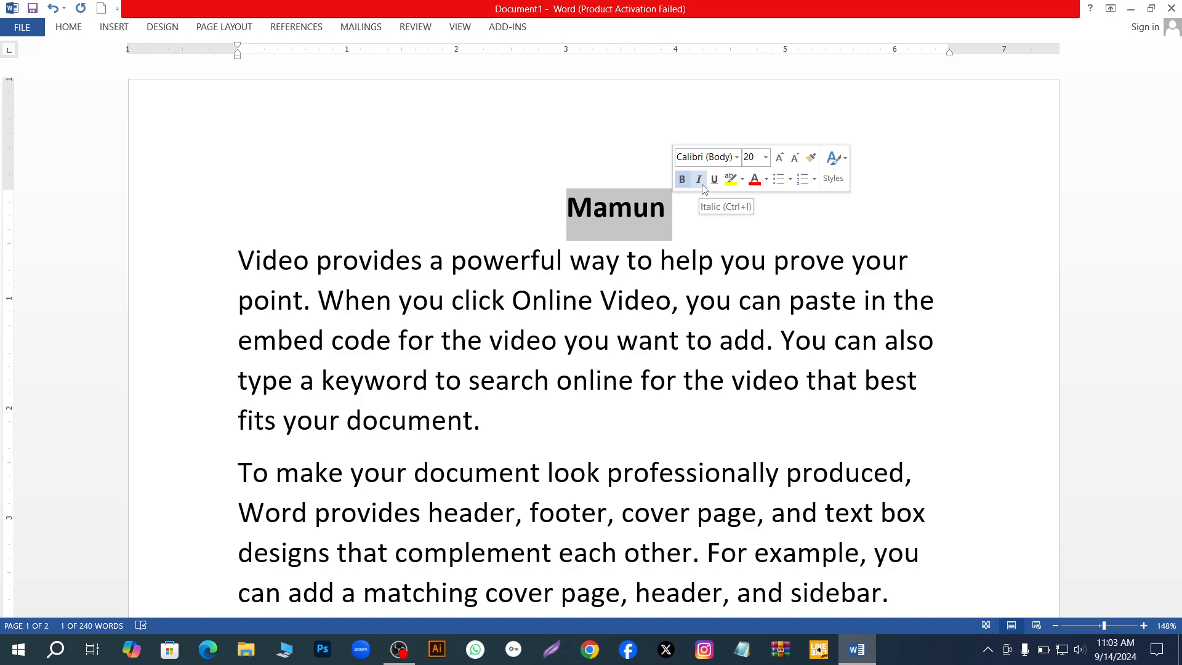
{"action": "left_click", "coordinate": [699, 180]}
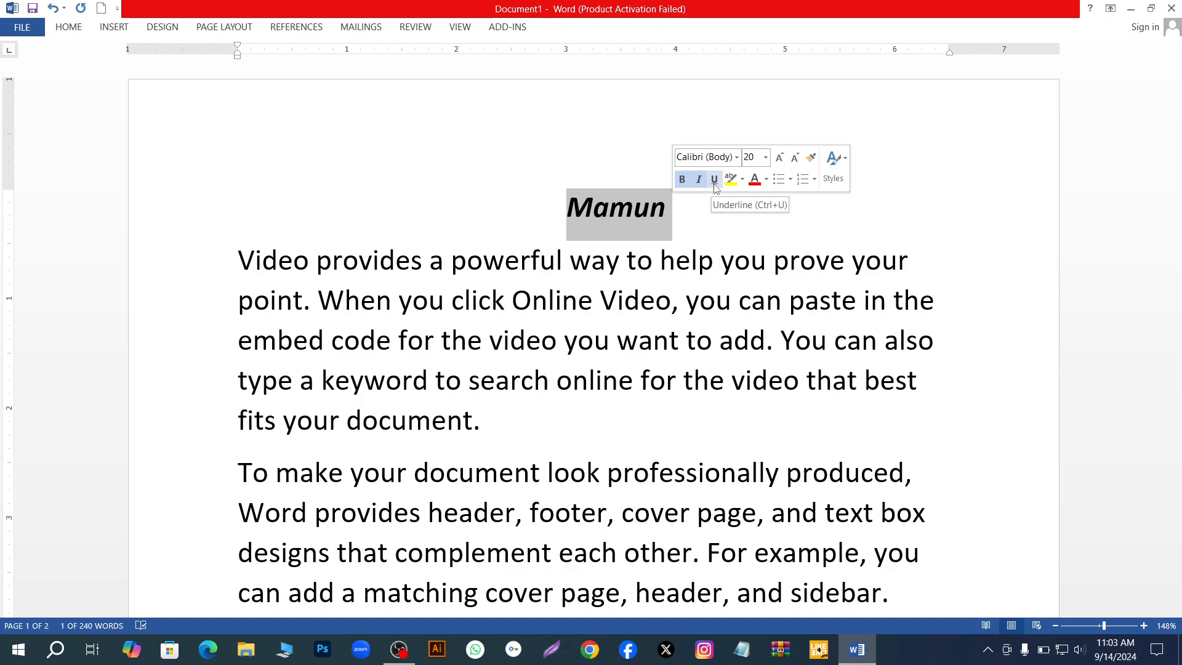
{"action": "left_click", "coordinate": [714, 180]}
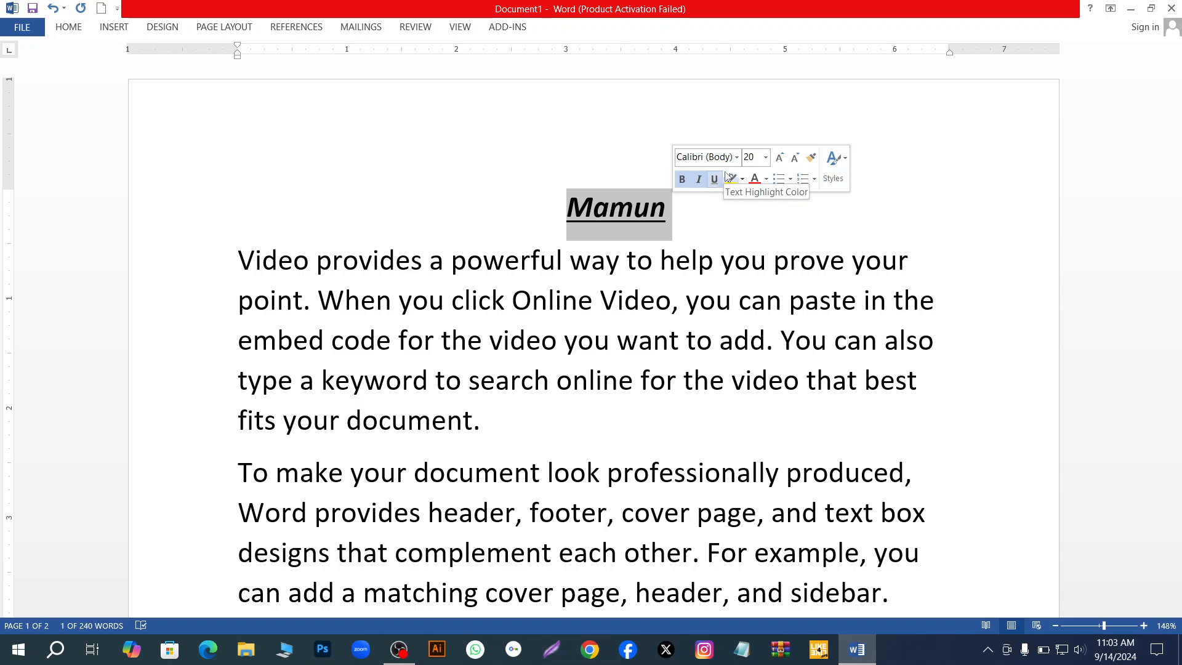
- Set the heading name's font size to 24 and remove its underline and italic, keeping it bold
{"action": "left_click", "coordinate": [767, 159]}
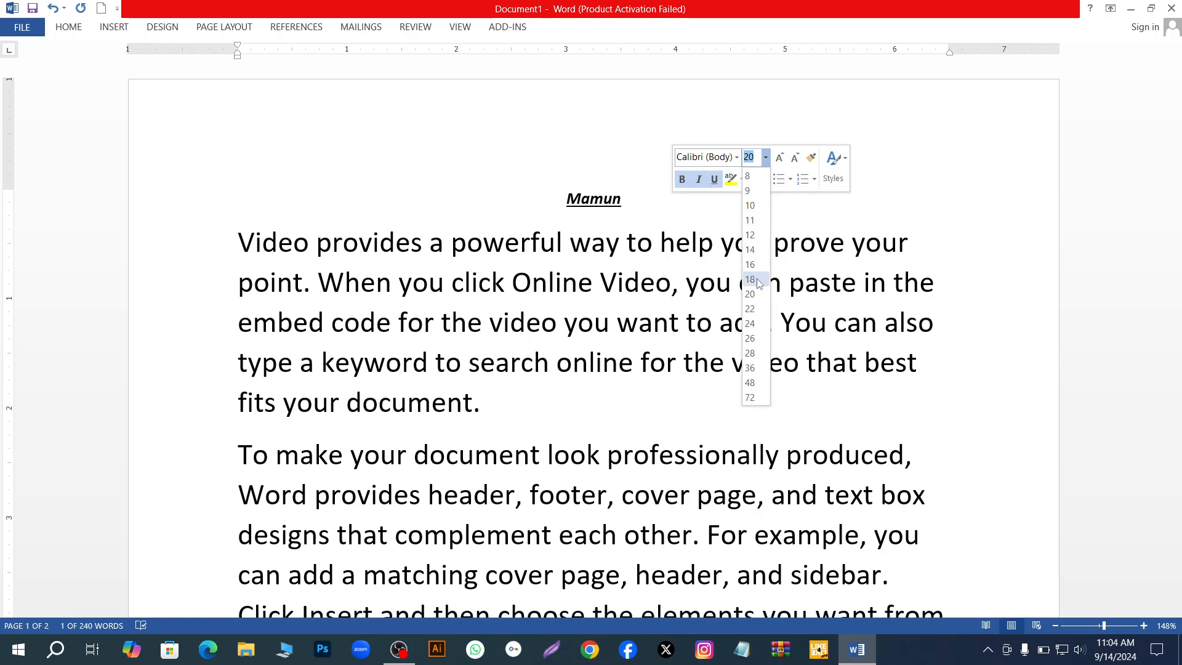
{"action": "left_click", "coordinate": [759, 327]}
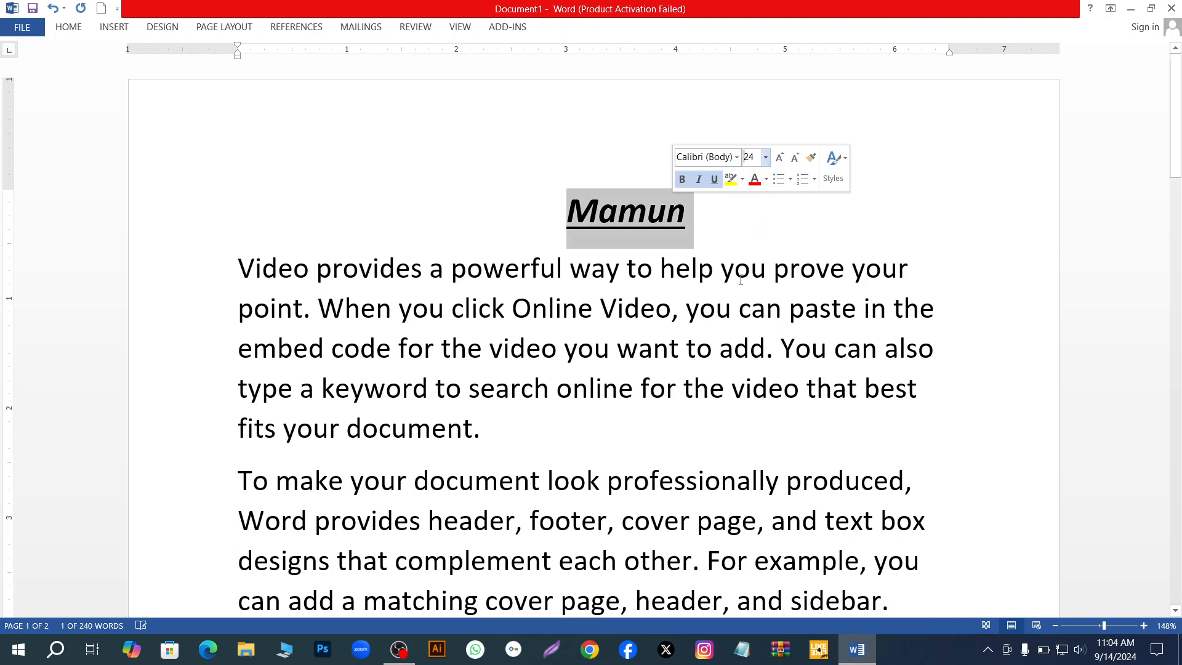
{"action": "left_click", "coordinate": [715, 184]}
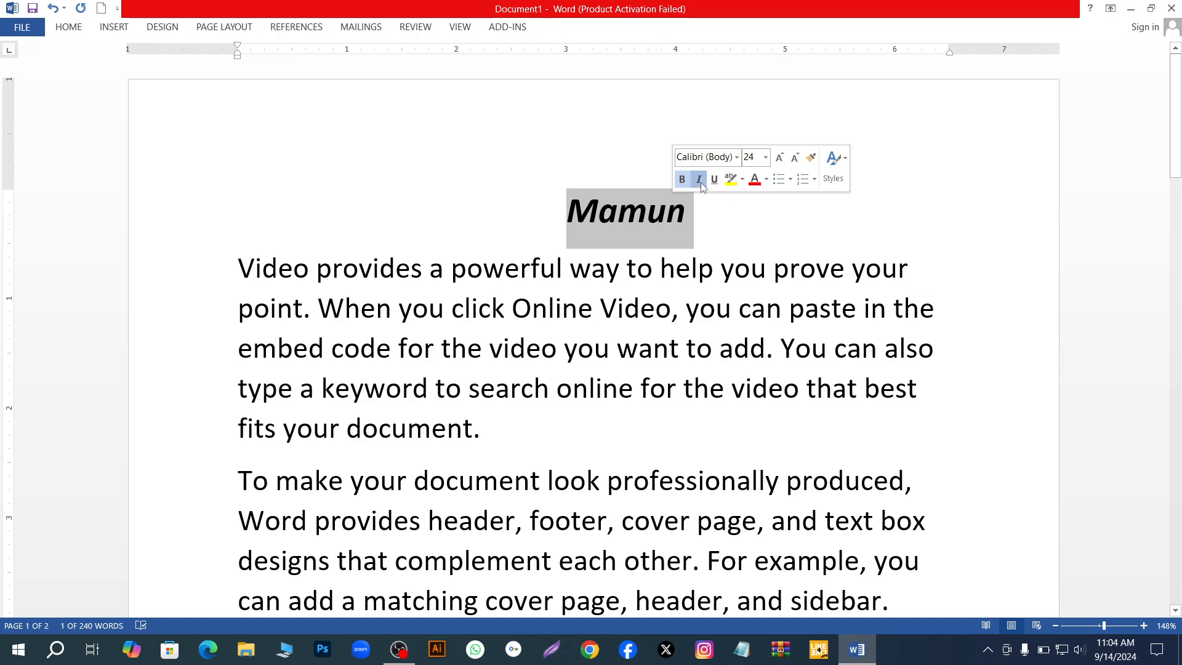
{"action": "left_click", "coordinate": [693, 186]}
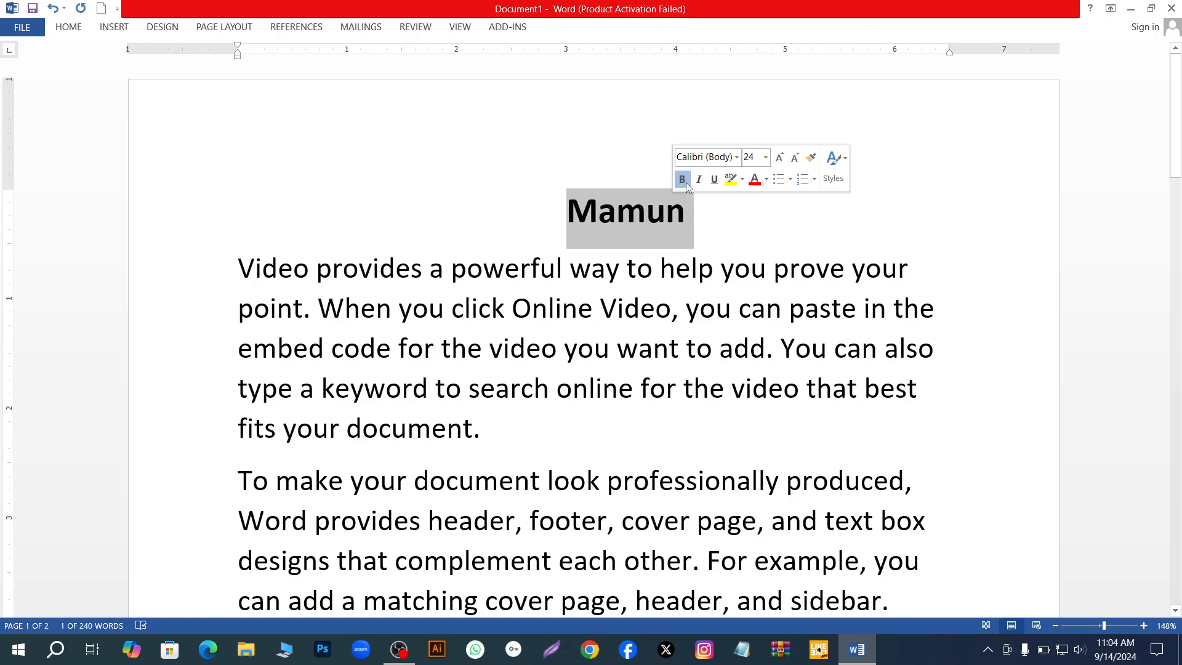
{"action": "left_click", "coordinate": [684, 180]}
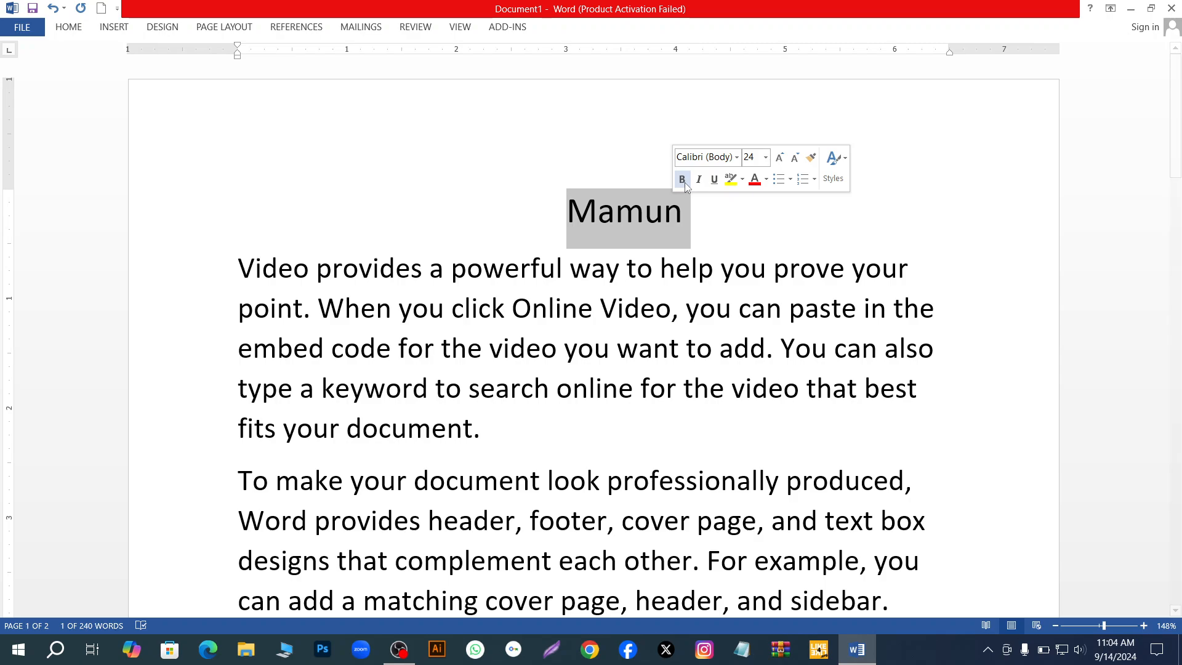
{"action": "left_click", "coordinate": [683, 179]}
{"action": "left_click", "coordinate": [688, 219]}
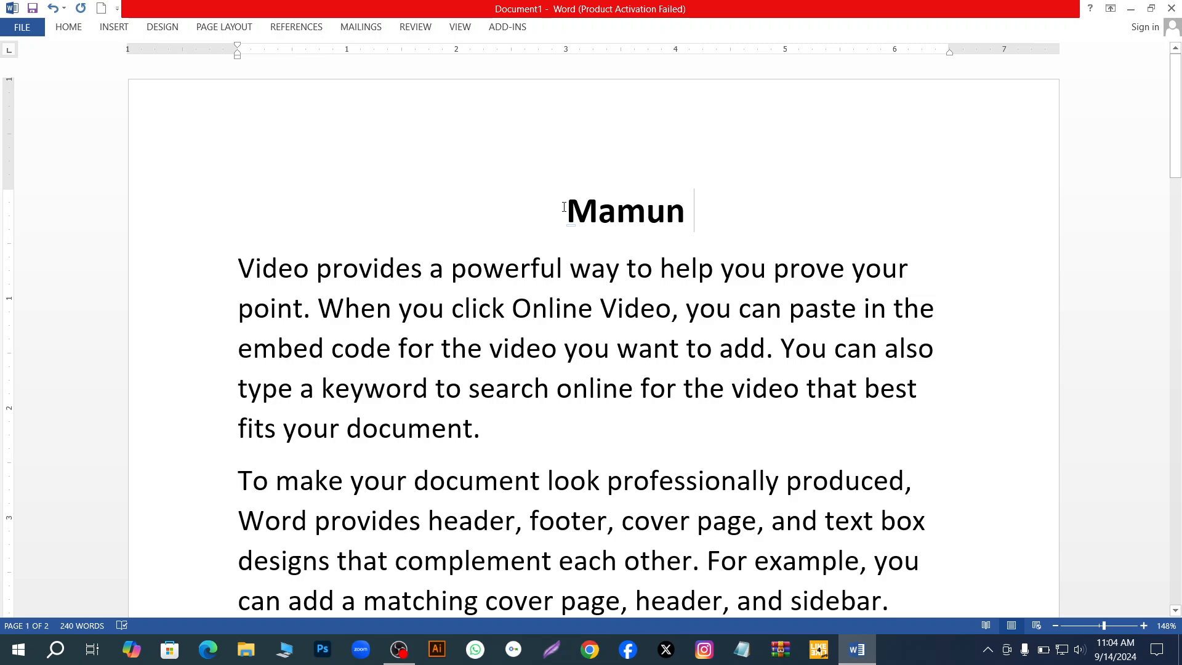
- Highlight the name in the heading line with yellow
{"action": "left_click_drag", "start_coordinate": [579, 208], "coordinate": [690, 216]}
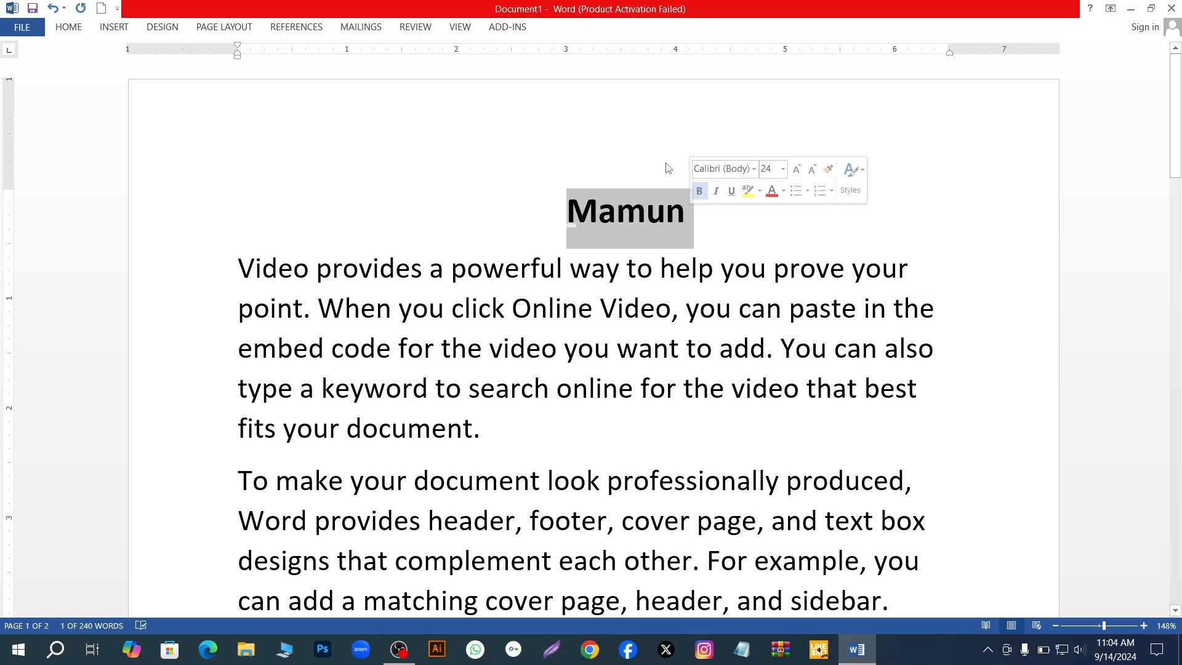
{"action": "left_click", "coordinate": [472, 184]}
{"action": "left_click_drag", "start_coordinate": [564, 212], "coordinate": [712, 224]}
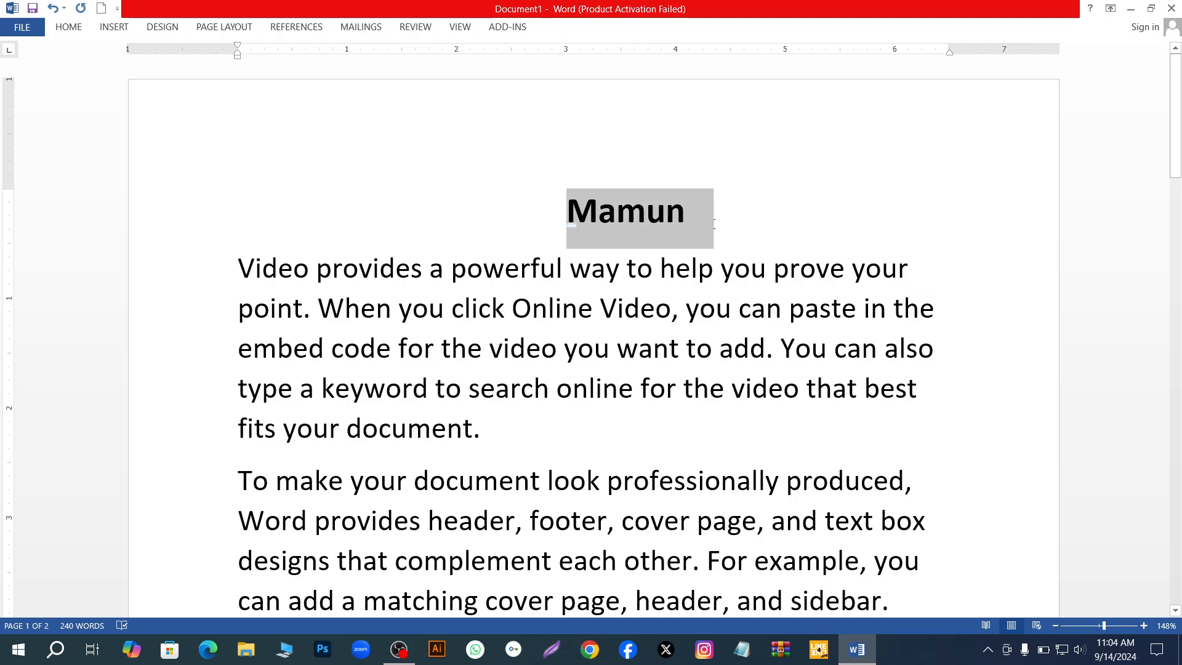
{"action": "left_click", "coordinate": [69, 29]}
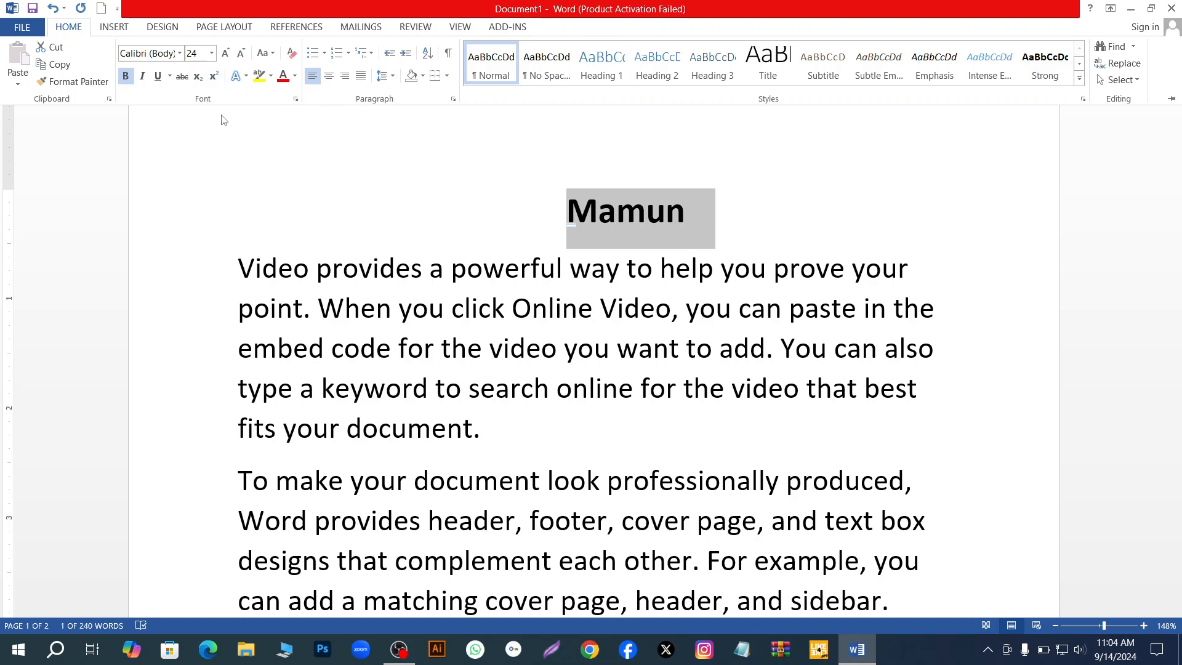
{"action": "left_click", "coordinate": [271, 76]}
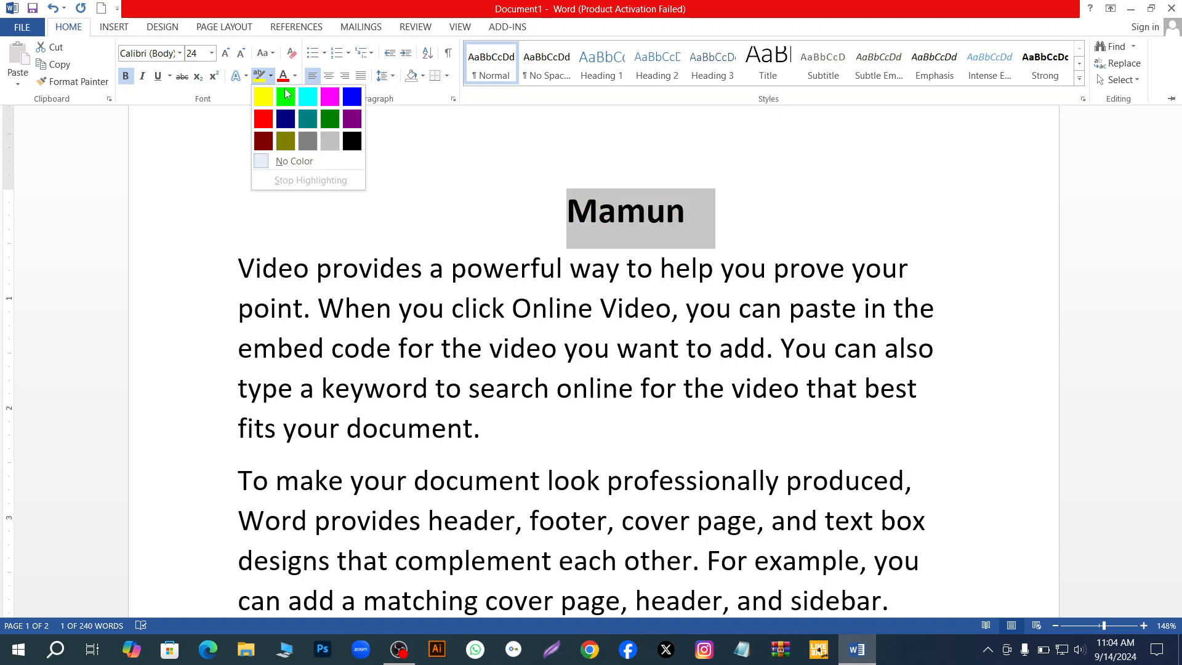
{"action": "left_click", "coordinate": [263, 98]}
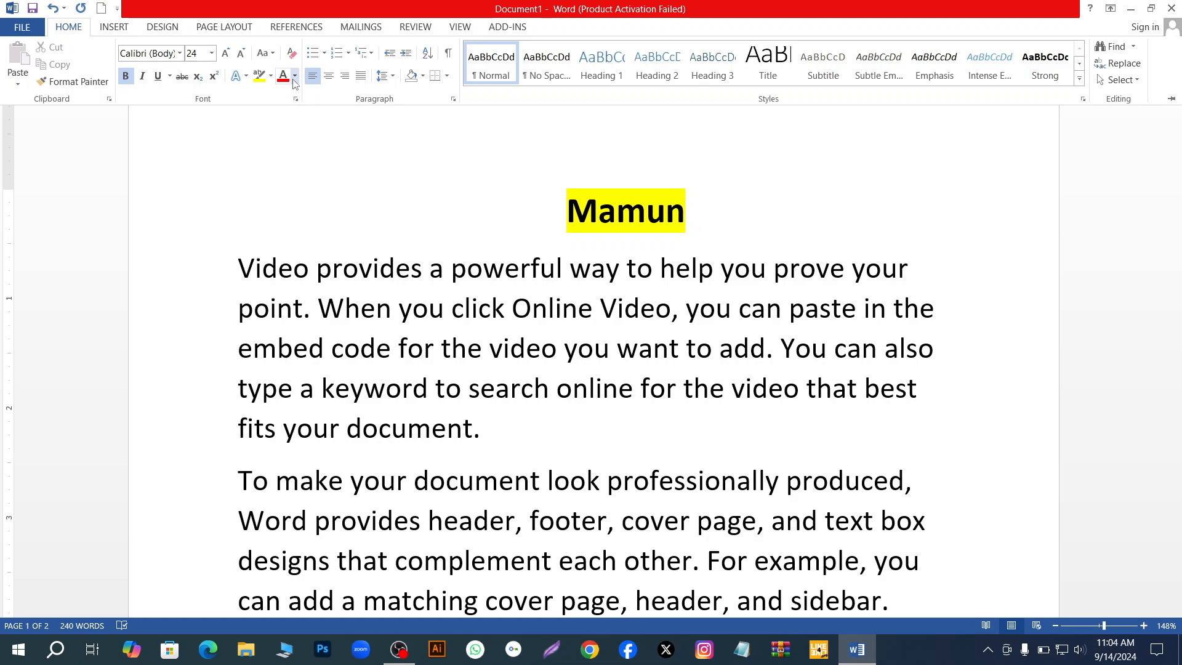
- Try blue, red and white font colours at the end of the heading name without selecting it
{"action": "left_click", "coordinate": [295, 77]}
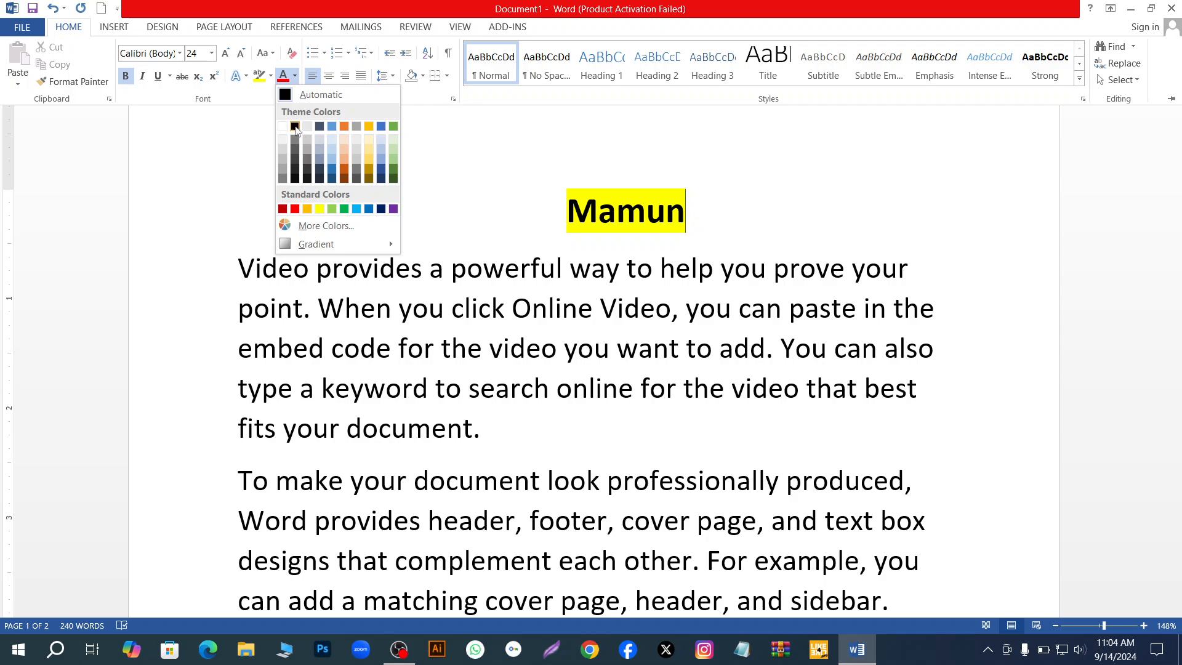
{"action": "left_click", "coordinate": [332, 129]}
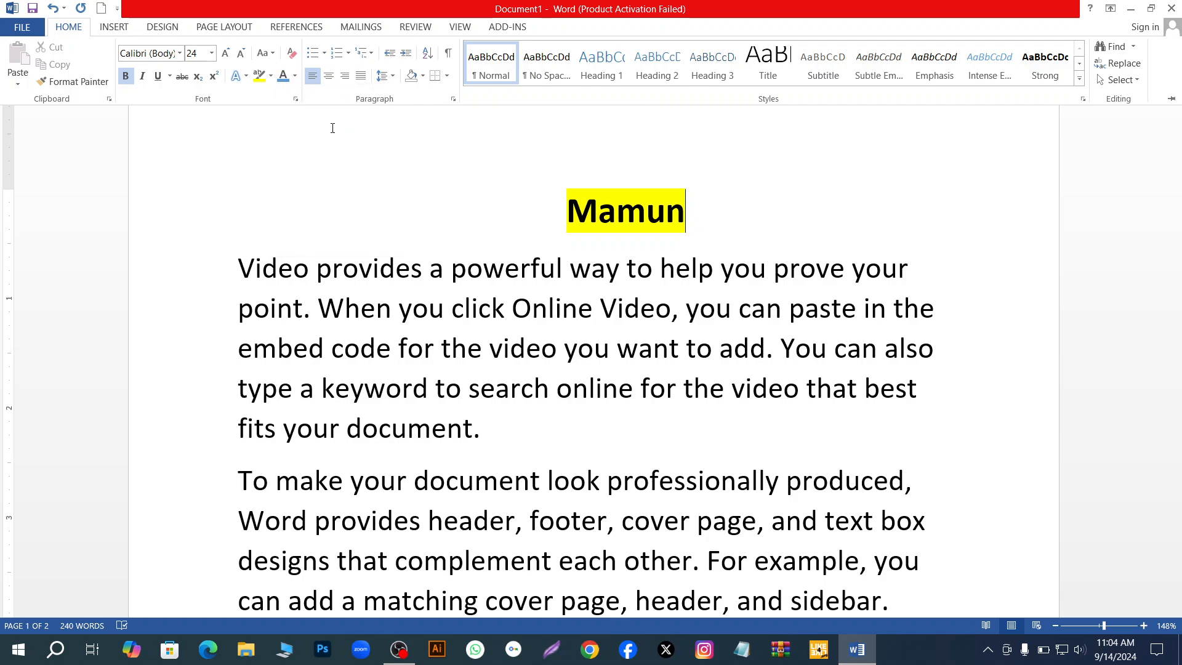
{"action": "left_click", "coordinate": [295, 76]}
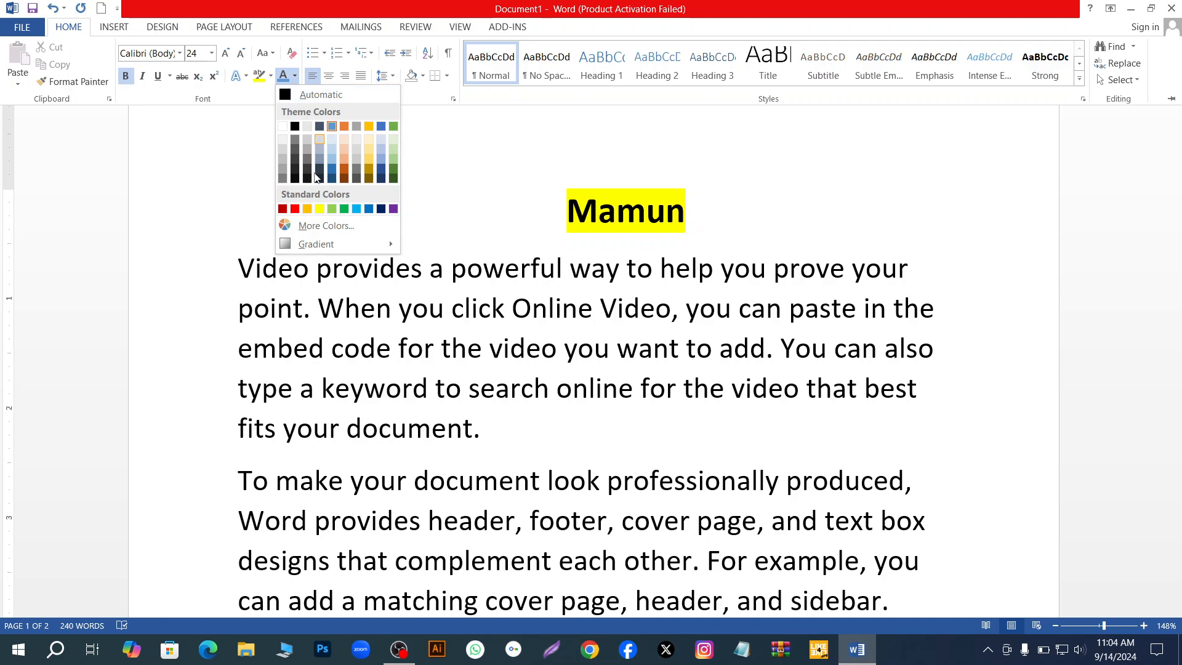
{"action": "left_click", "coordinate": [295, 210]}
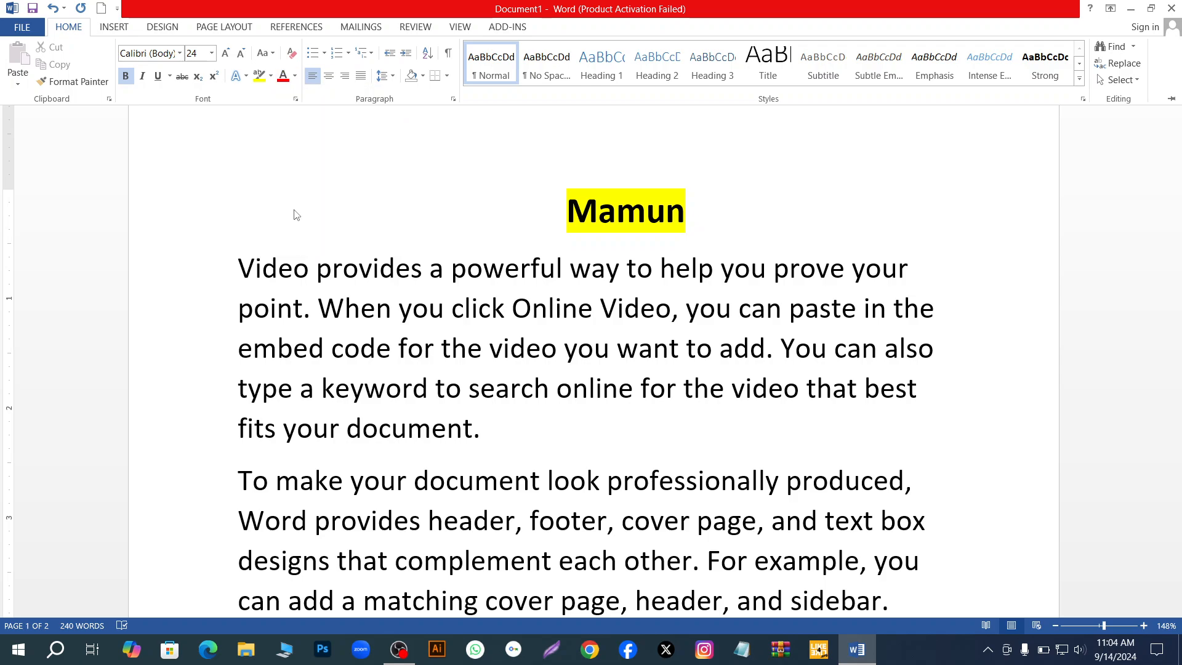
{"action": "left_click", "coordinate": [295, 76]}
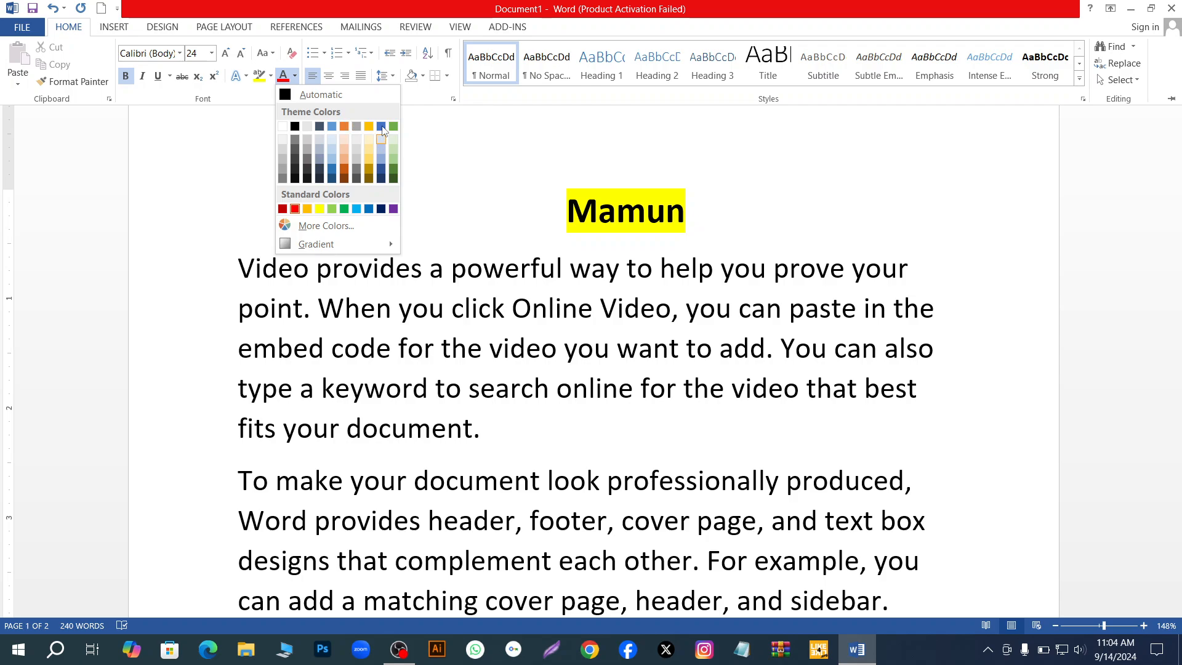
{"action": "left_click", "coordinate": [283, 127]}
- Try a dark blue highlight and the black and blue text effect presets on the unselected heading name
{"action": "left_click", "coordinate": [270, 77]}
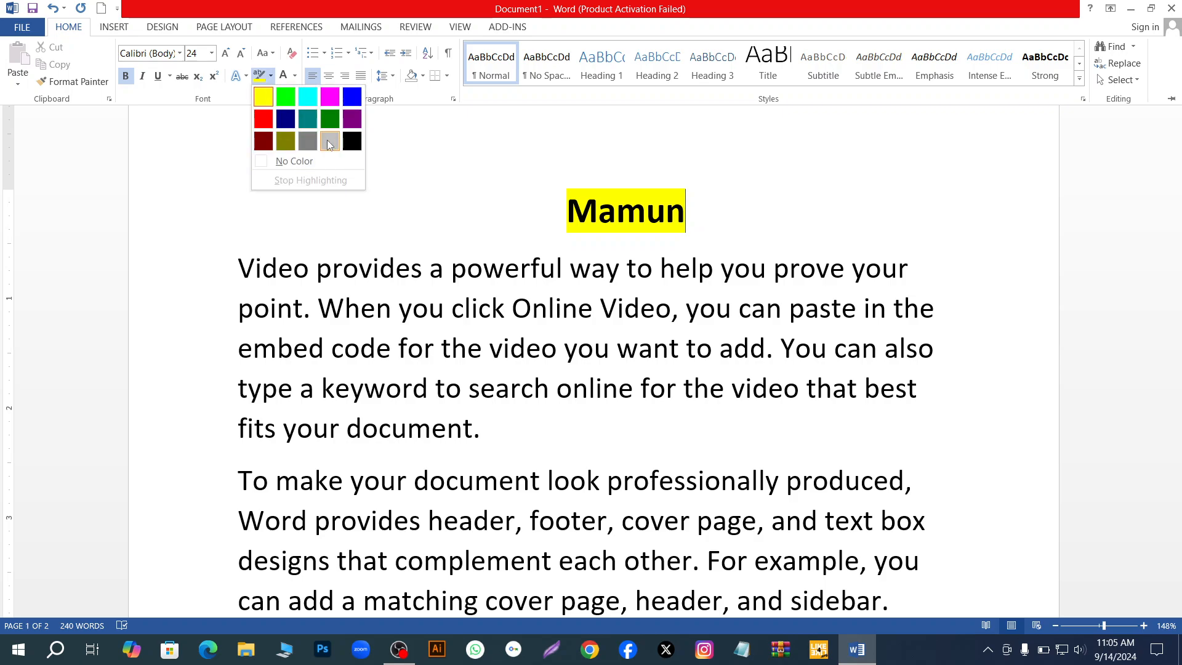
{"action": "left_click", "coordinate": [285, 119]}
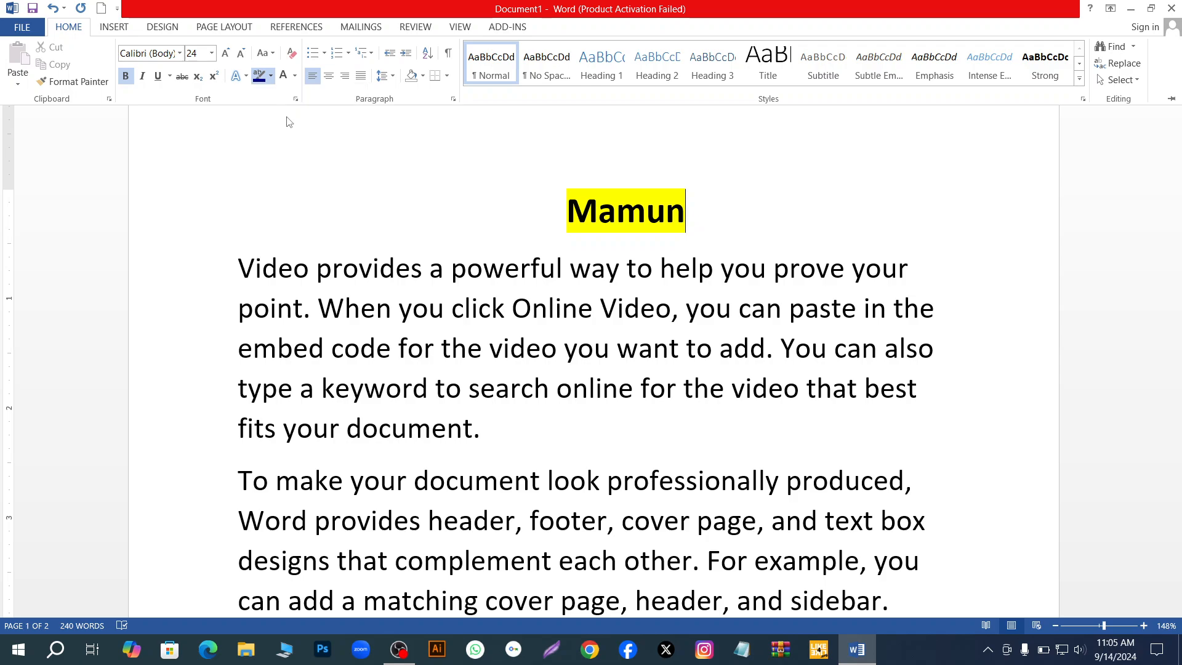
{"action": "left_click", "coordinate": [238, 76]}
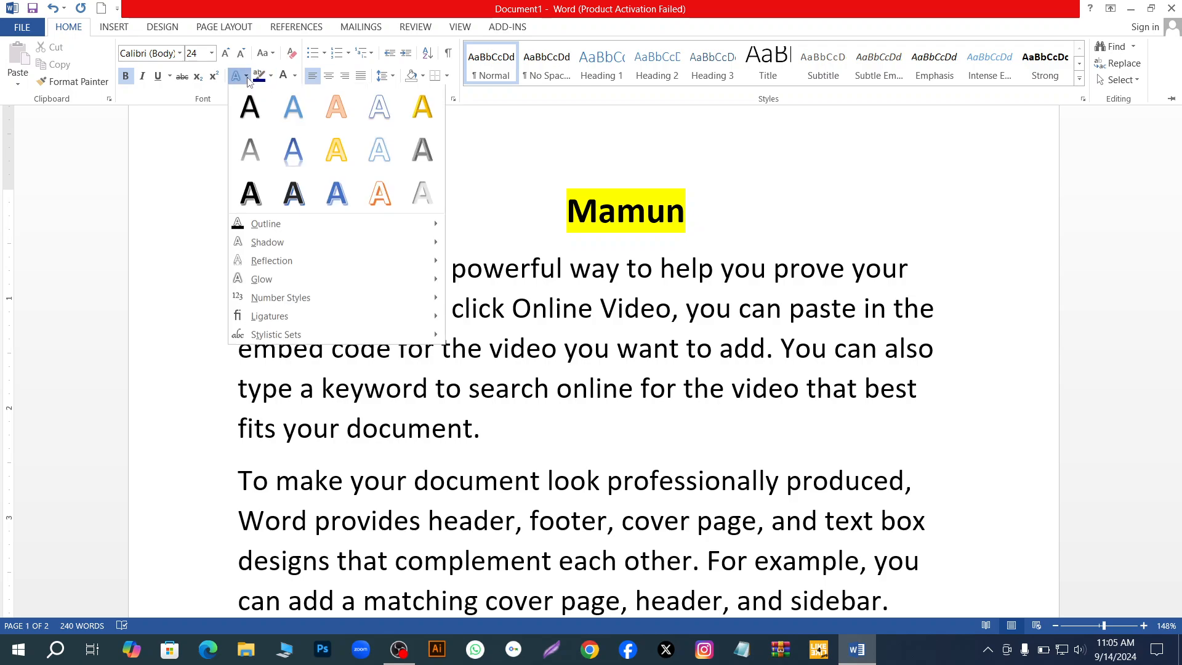
{"action": "left_click", "coordinate": [251, 110]}
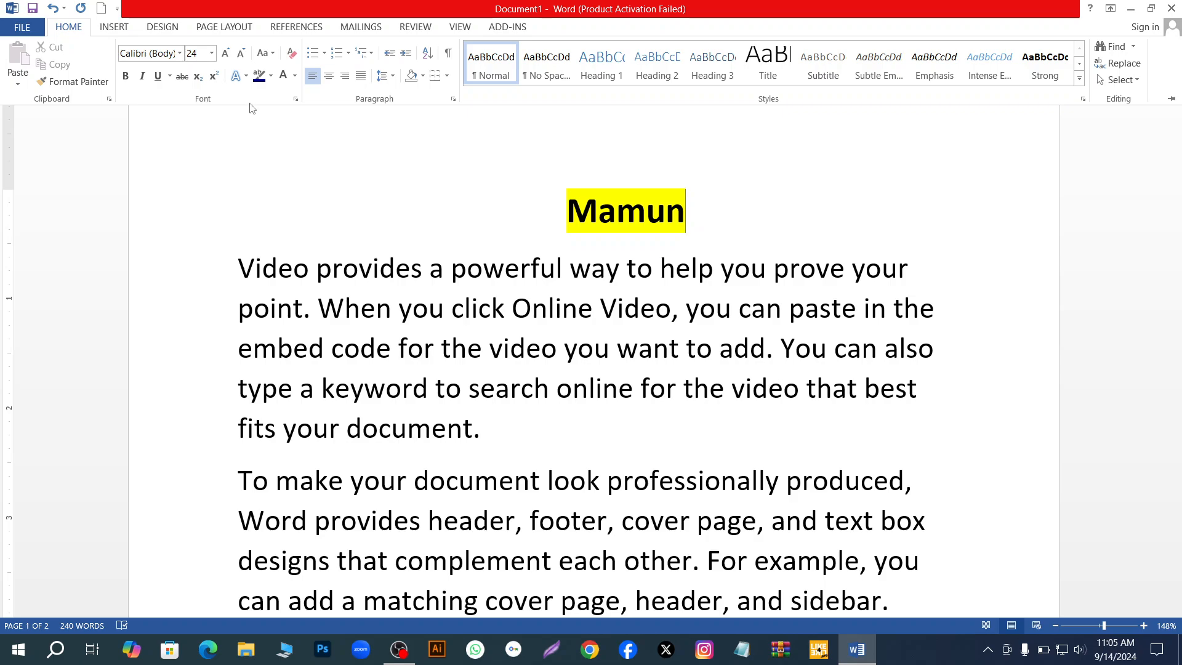
{"action": "left_click", "coordinate": [243, 80]}
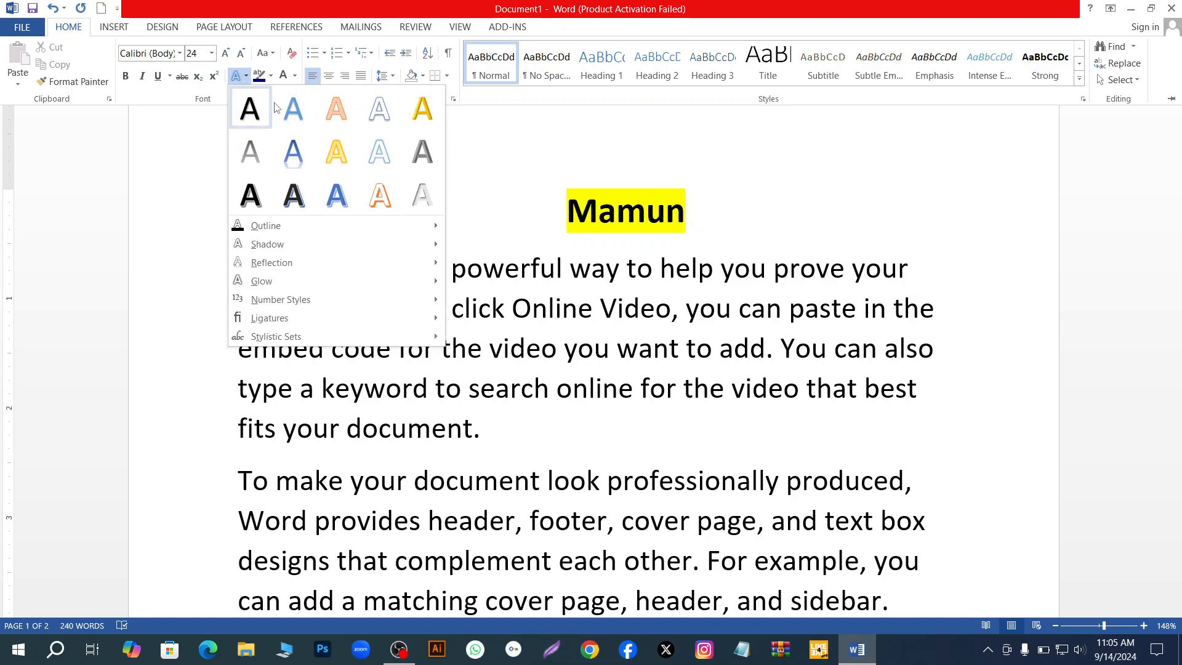
{"action": "left_click", "coordinate": [304, 117]}
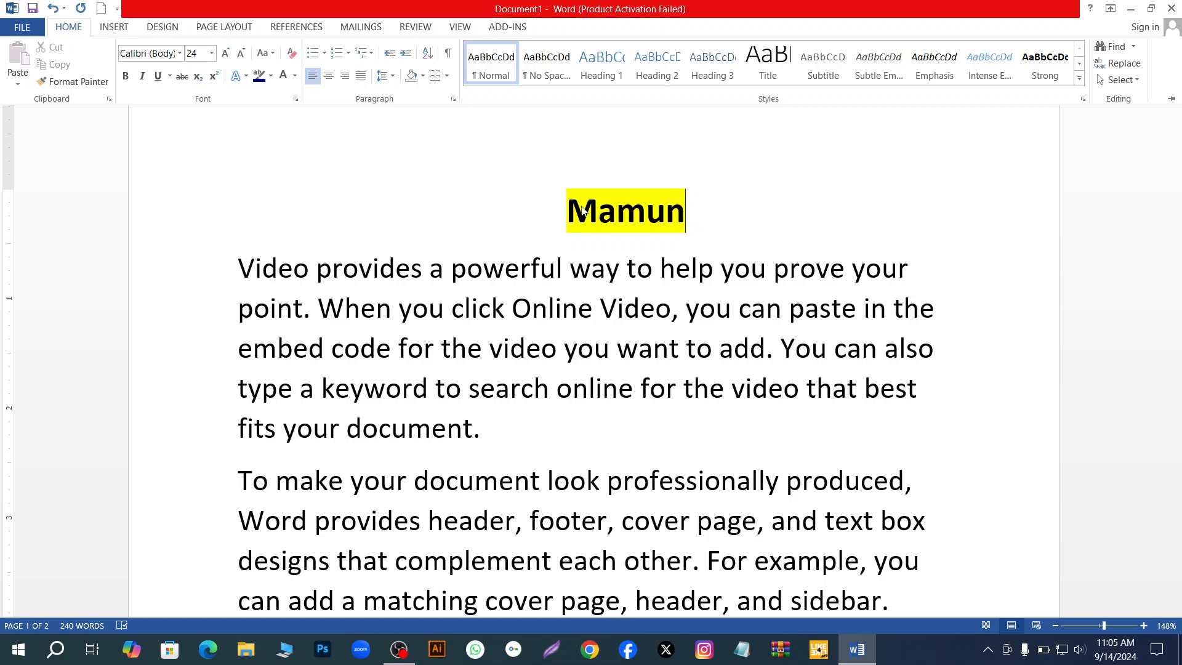
- Select the whole heading name and set its font colour to the theme's gold
{"action": "left_click", "coordinate": [561, 210]}
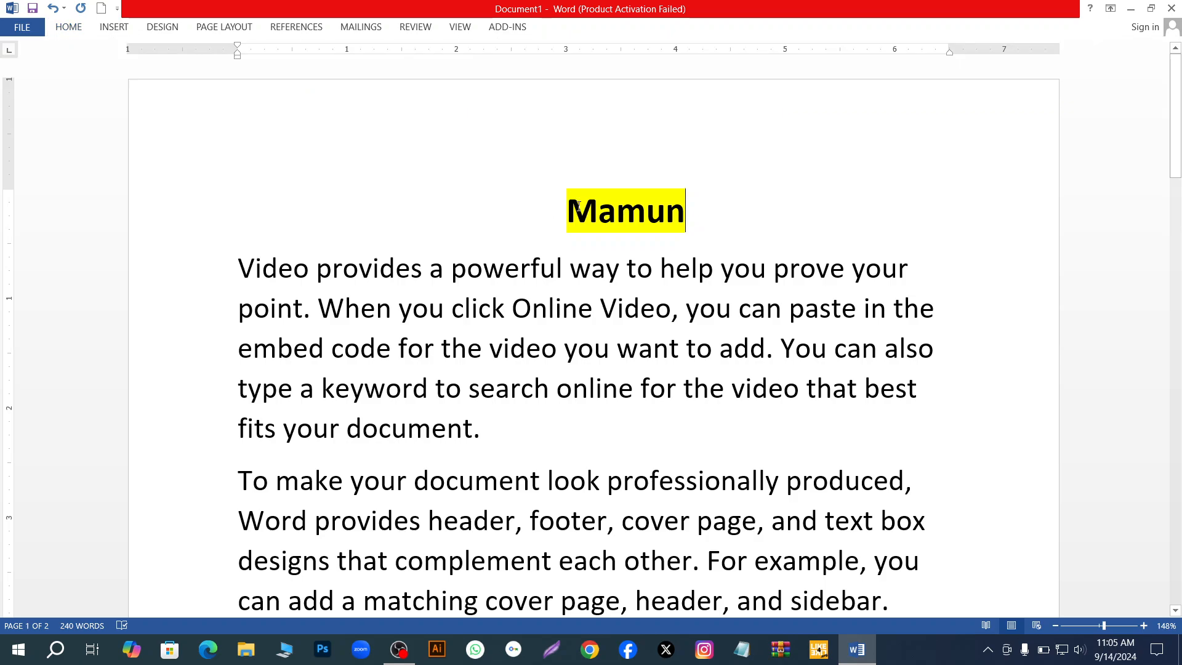
{"action": "left_click_drag", "start_coordinate": [565, 210], "coordinate": [714, 223]}
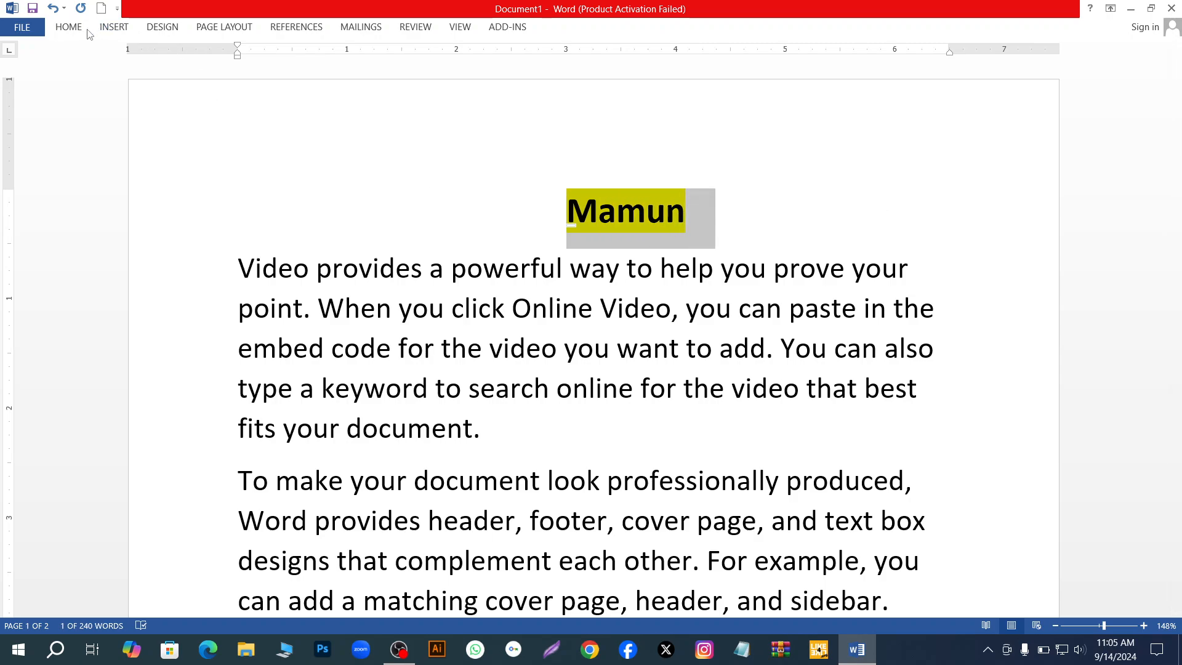
{"action": "left_click", "coordinate": [69, 27]}
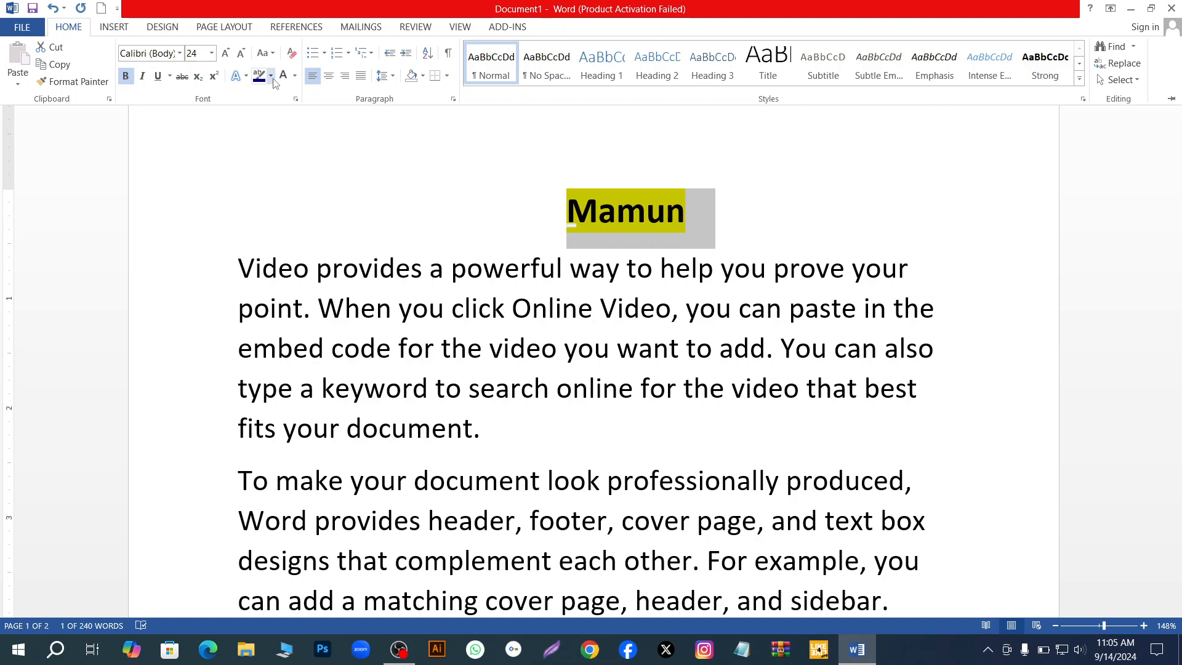
{"action": "left_click", "coordinate": [295, 76]}
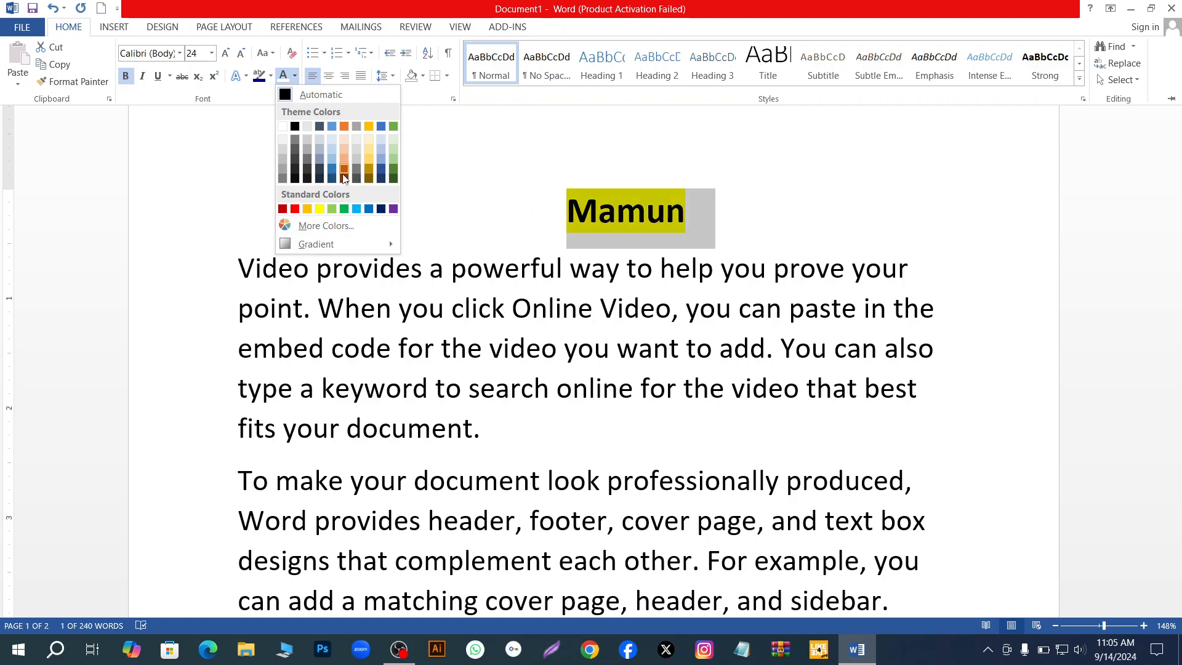
{"action": "left_click", "coordinate": [369, 126]}
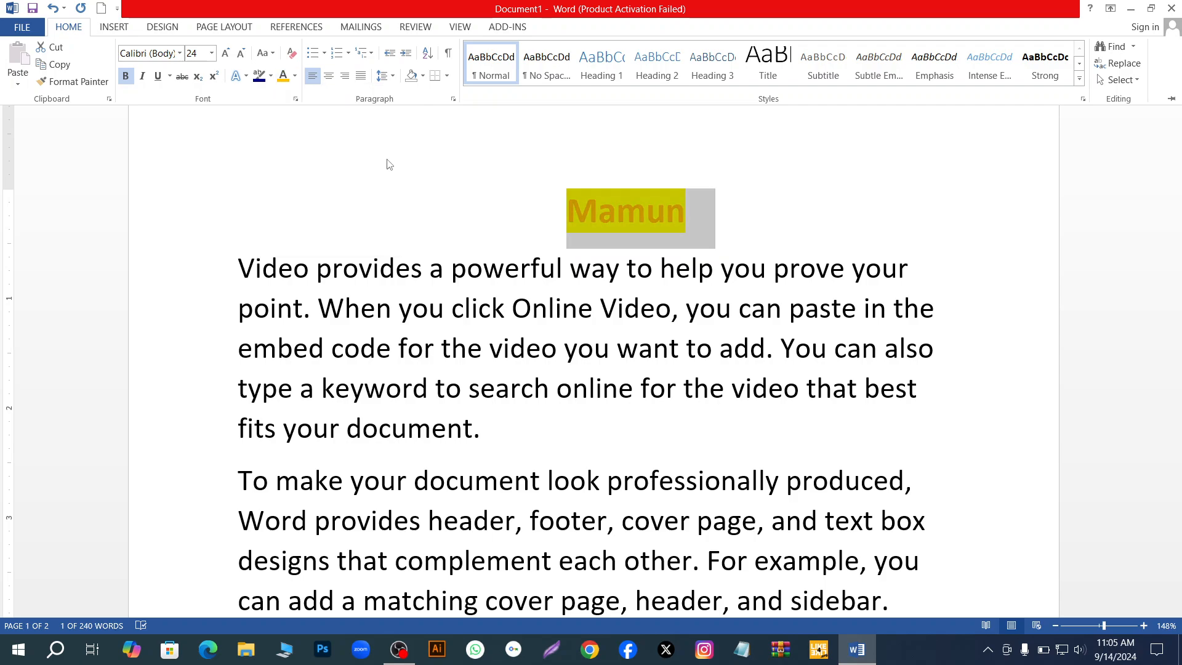
- Try the blue shadowed text effect on the heading name, and replace it with the white-fill, orange-outline preset
{"action": "left_click", "coordinate": [237, 75]}
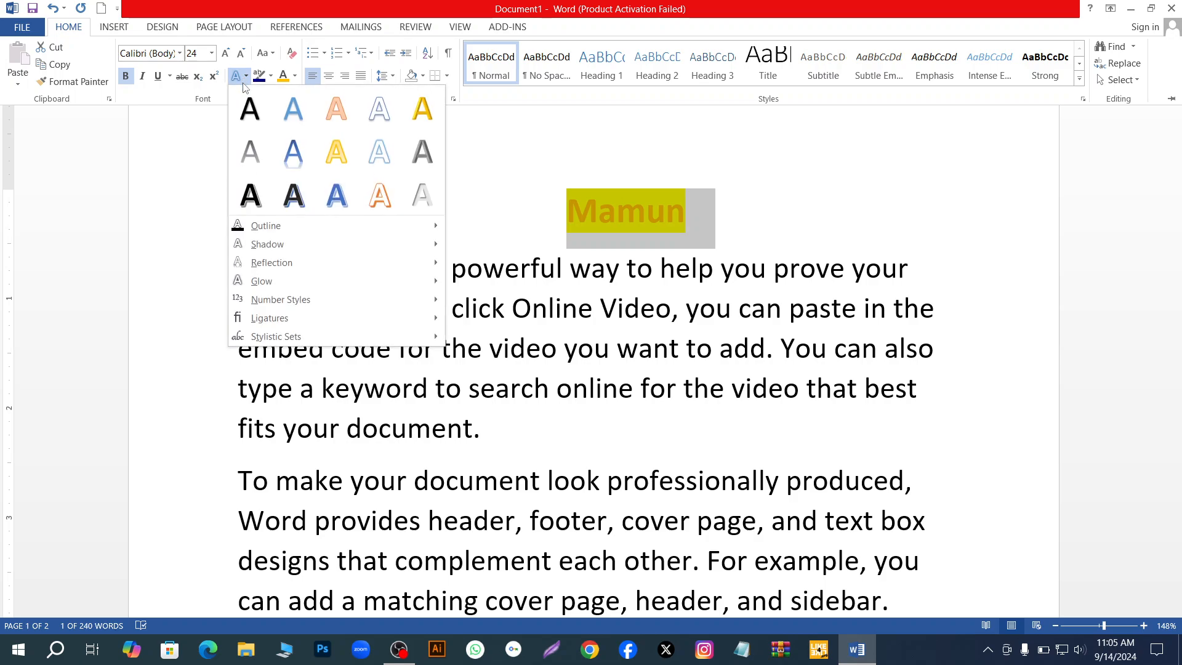
{"action": "left_click", "coordinate": [301, 112]}
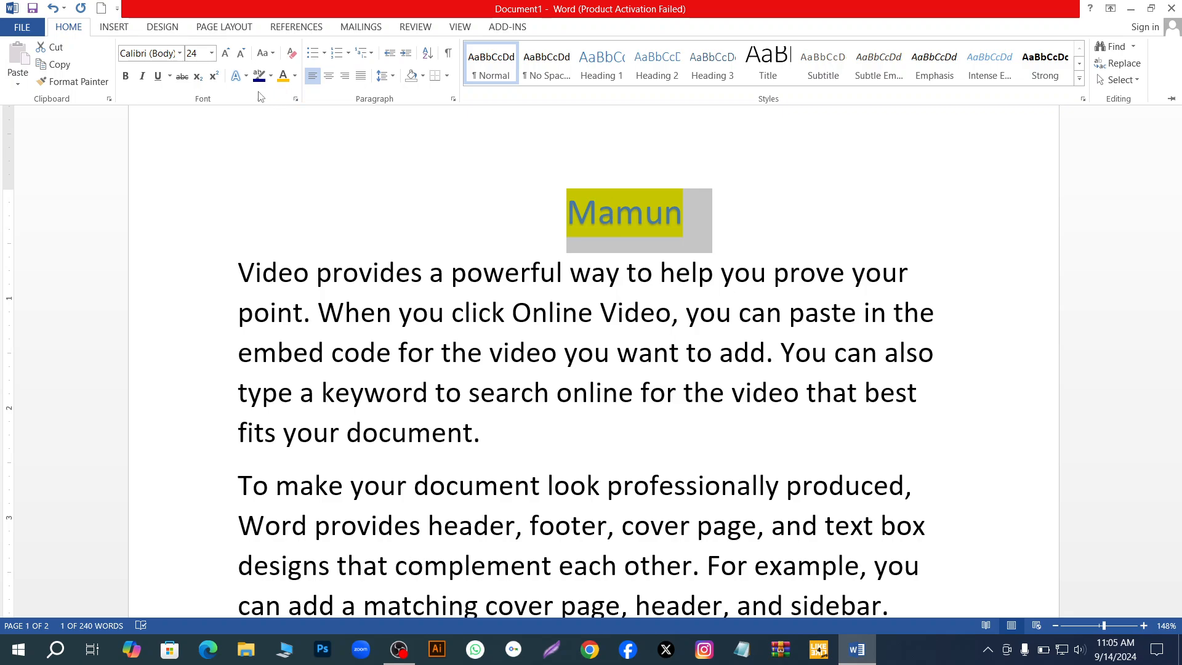
{"action": "left_click", "coordinate": [240, 78]}
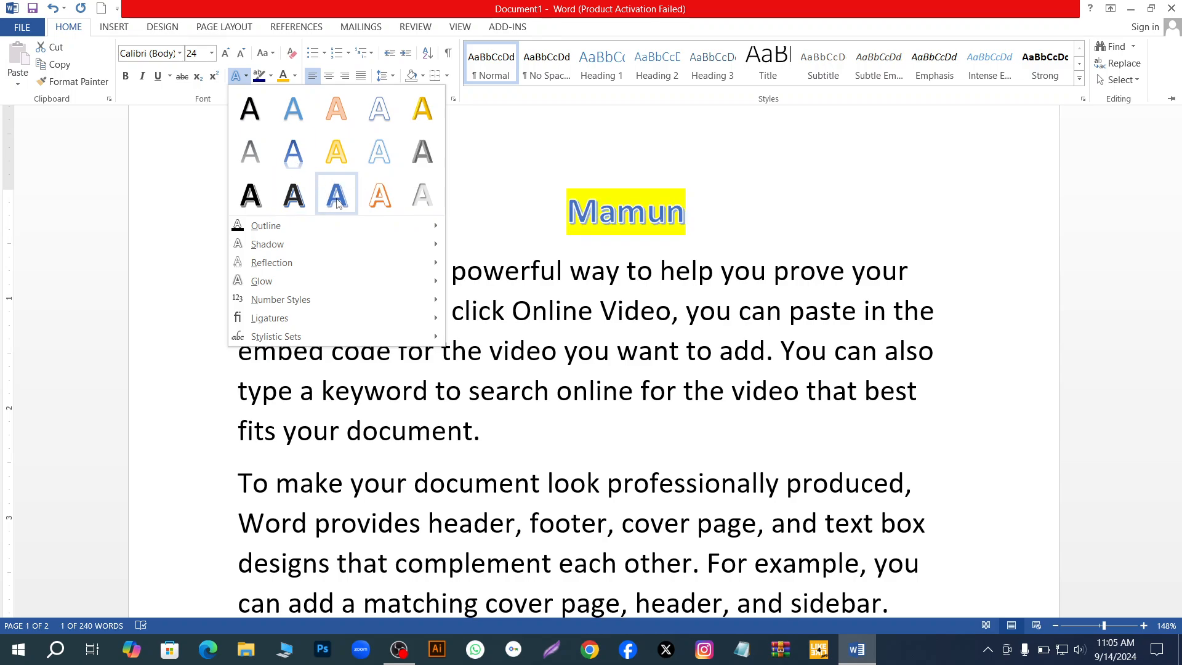
{"action": "left_click", "coordinate": [377, 204]}
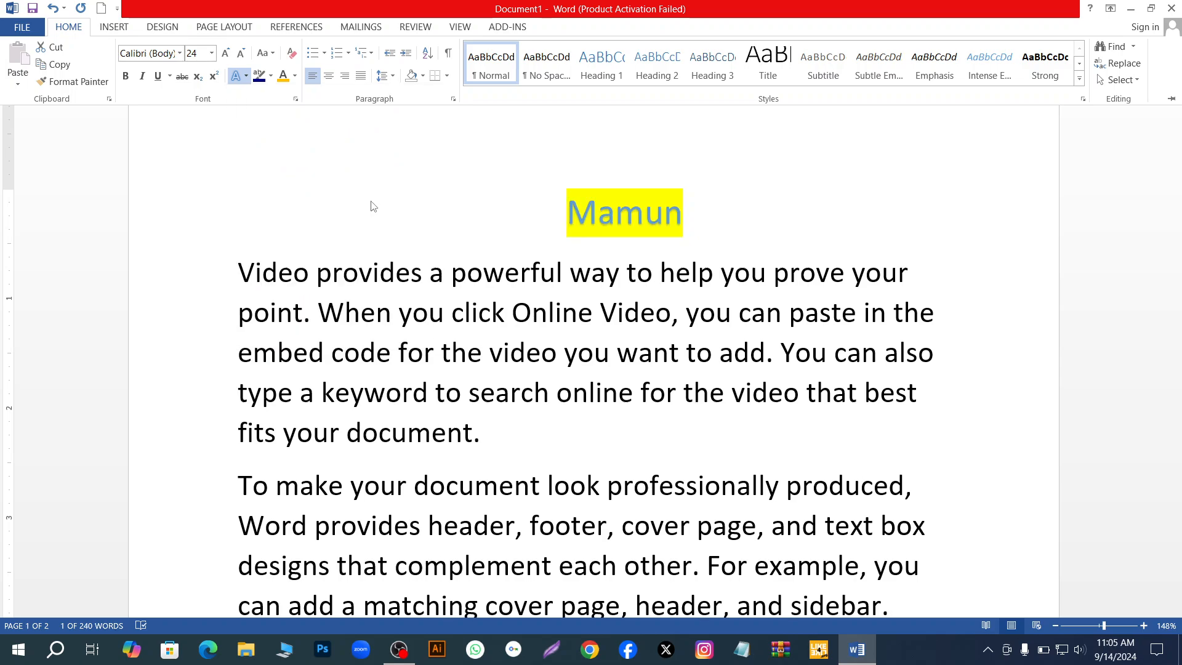
{"action": "key", "text": "ctrl+F1"}
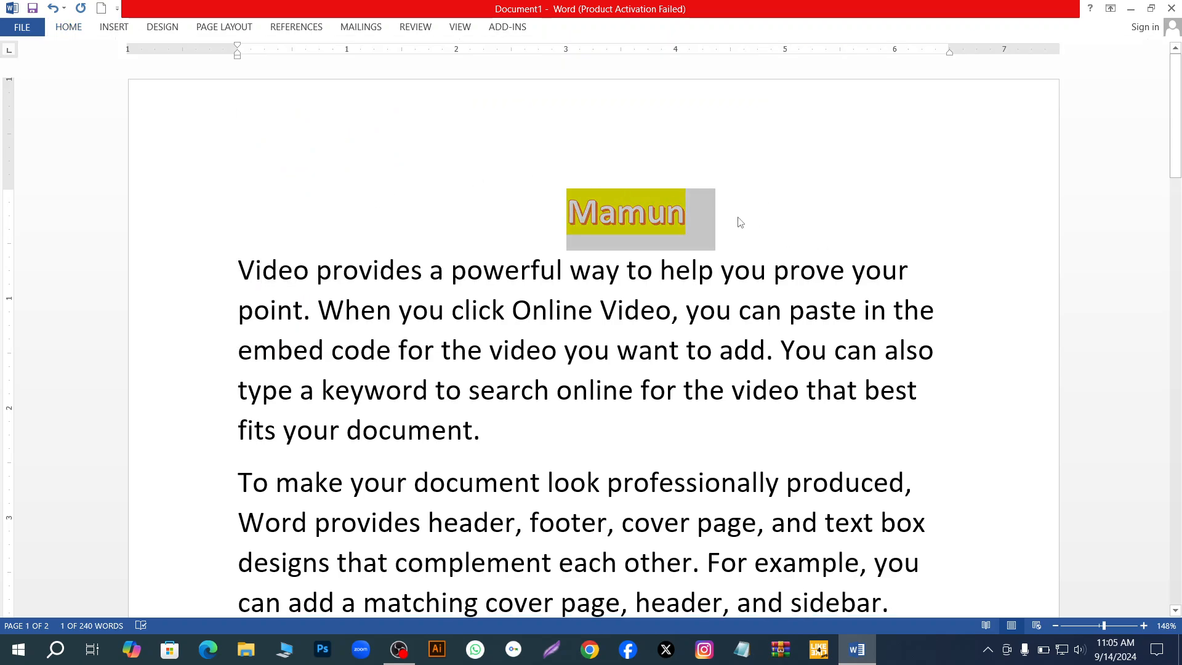
{"action": "left_click", "coordinate": [448, 172]}
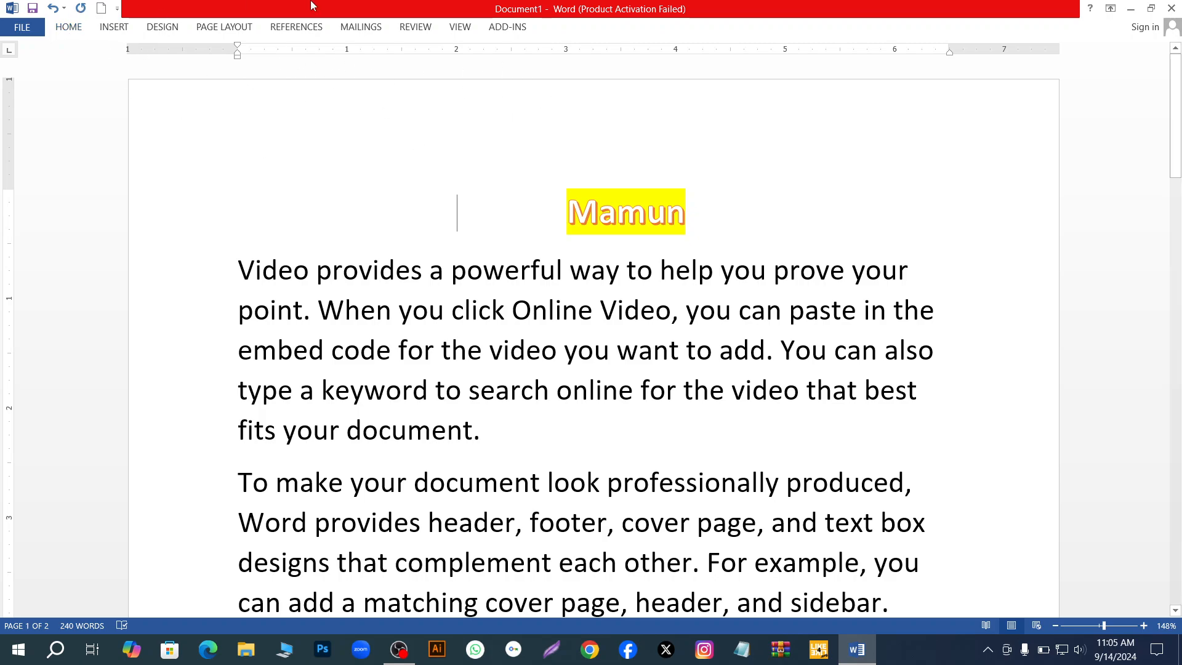
{"action": "left_click", "coordinate": [71, 27]}
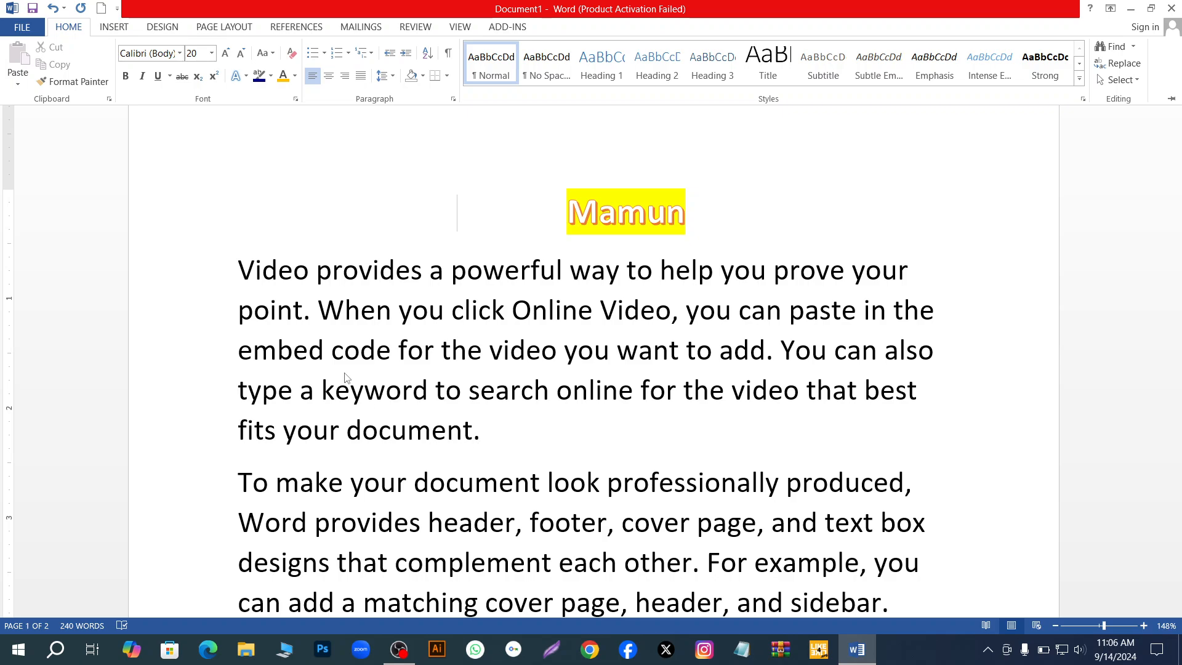
{"action": "key", "text": "ctrl+F1"}
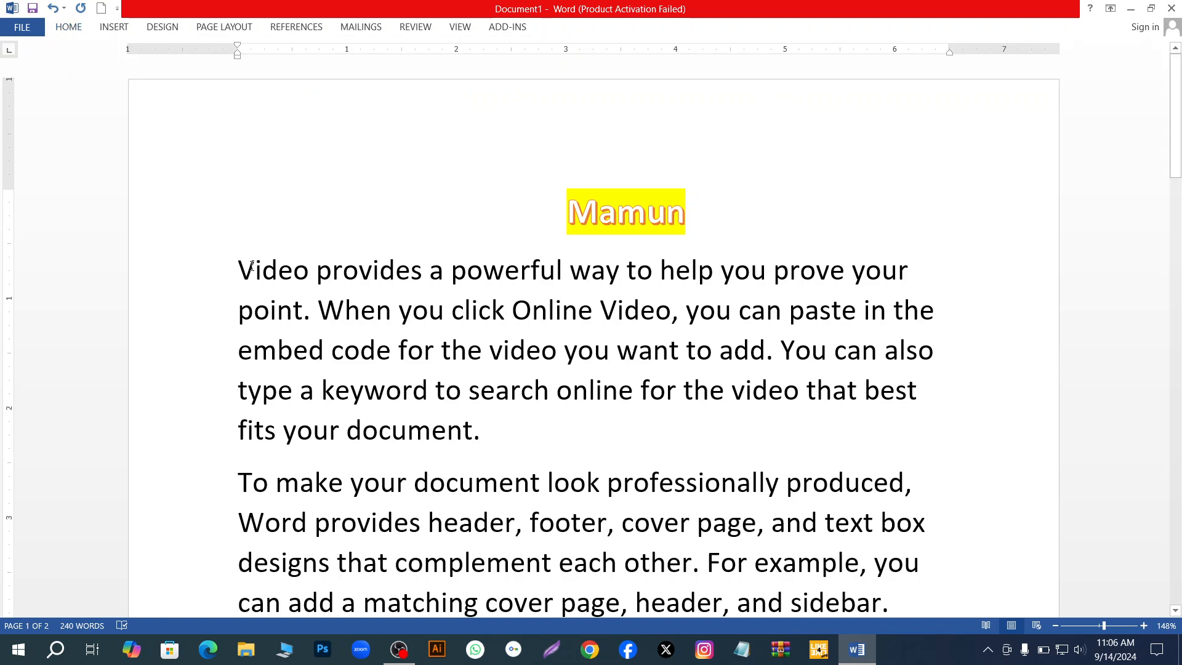
- Make the first body paragraph bold and highlight it in yellow
{"action": "left_click_drag", "start_coordinate": [236, 265], "coordinate": [756, 439]}
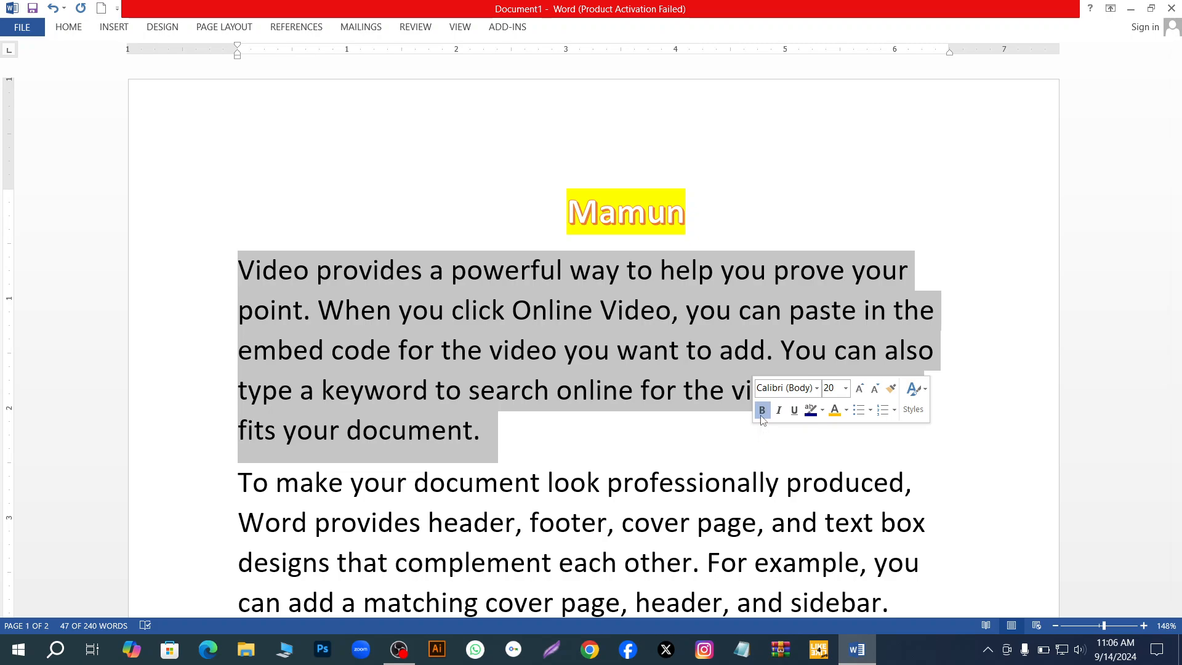
{"action": "left_click", "coordinate": [762, 411]}
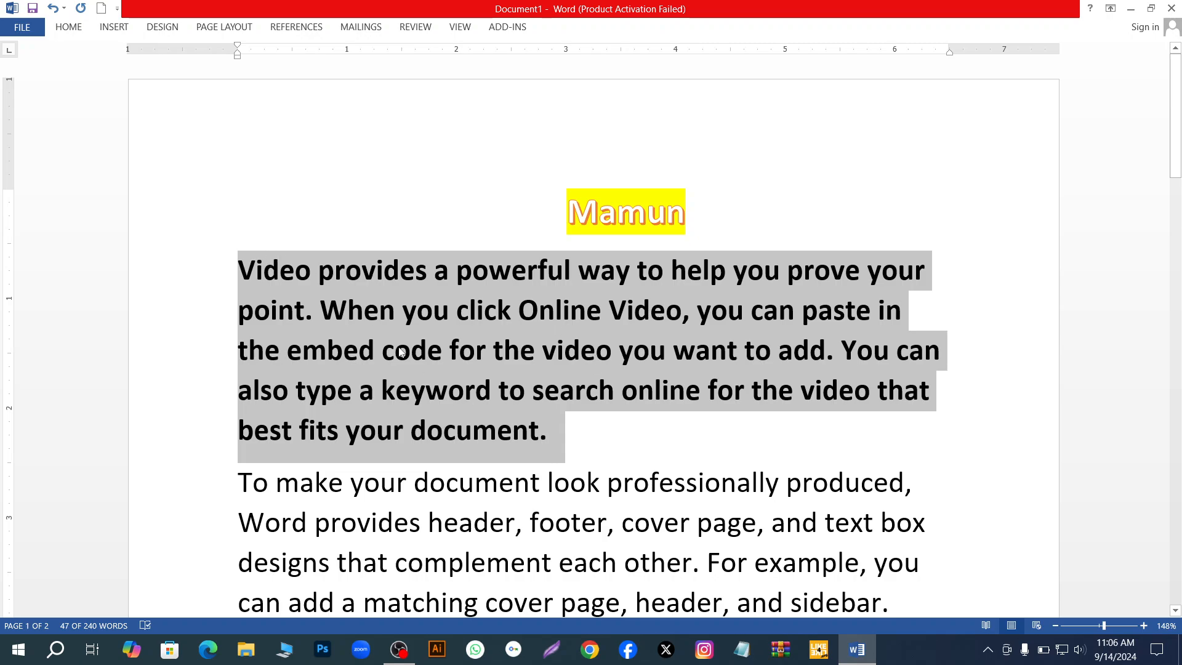
{"action": "left_click", "coordinate": [68, 27]}
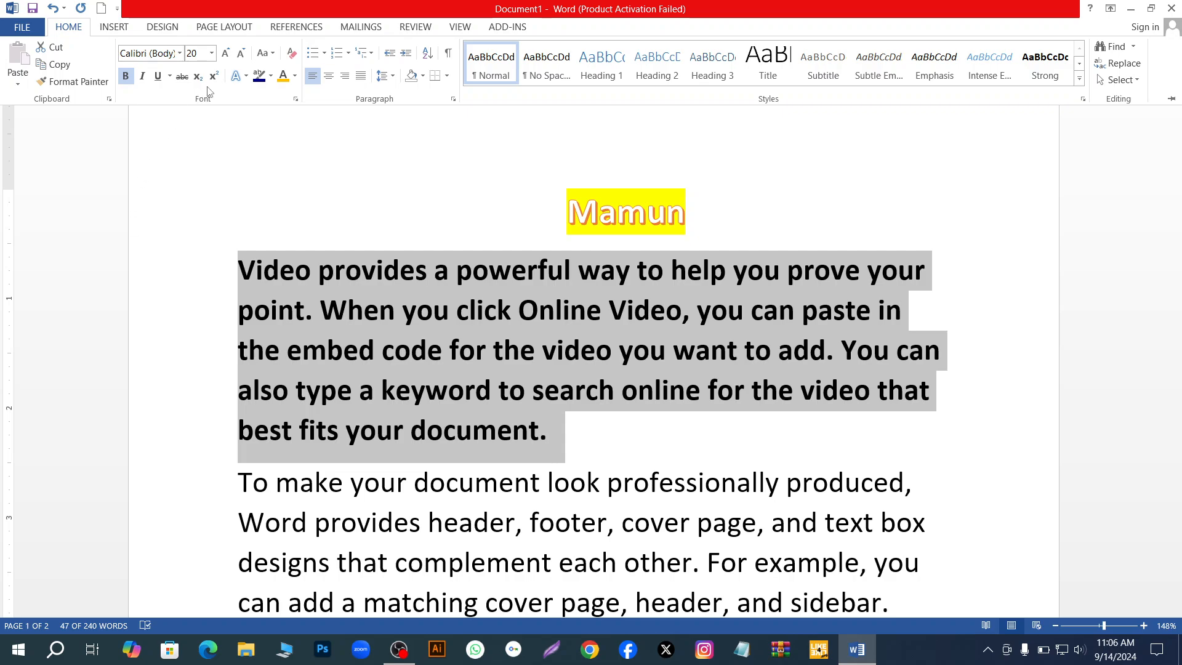
{"action": "left_click", "coordinate": [271, 75]}
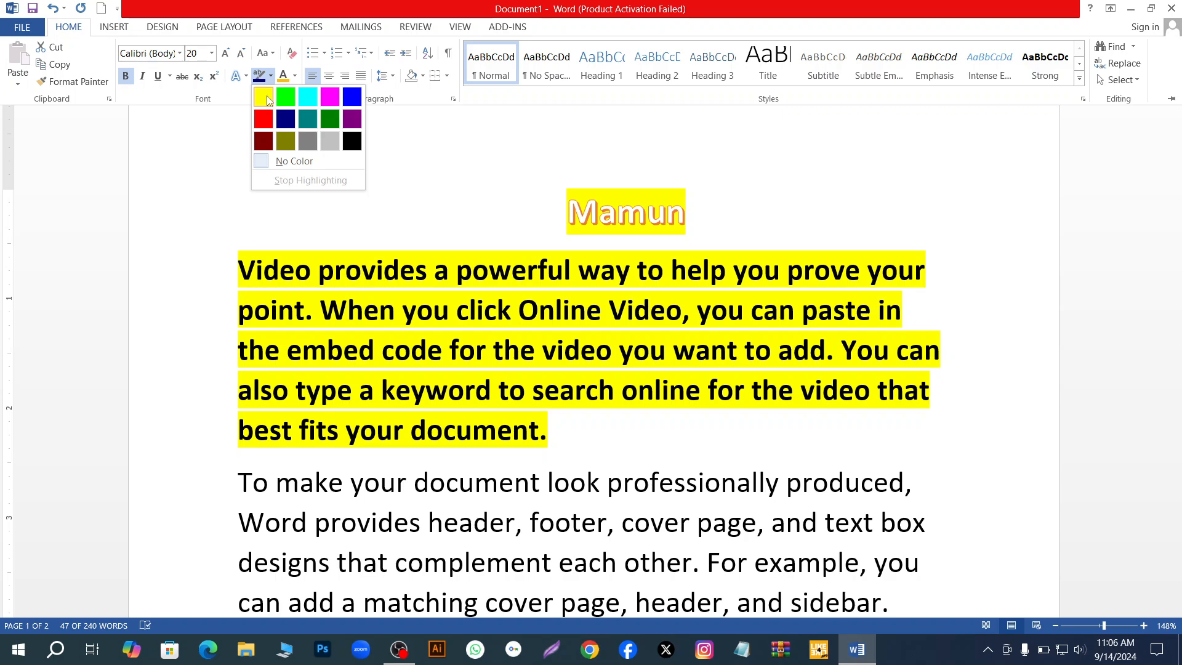
{"action": "left_click", "coordinate": [271, 100]}
{"action": "key", "text": "Right"}
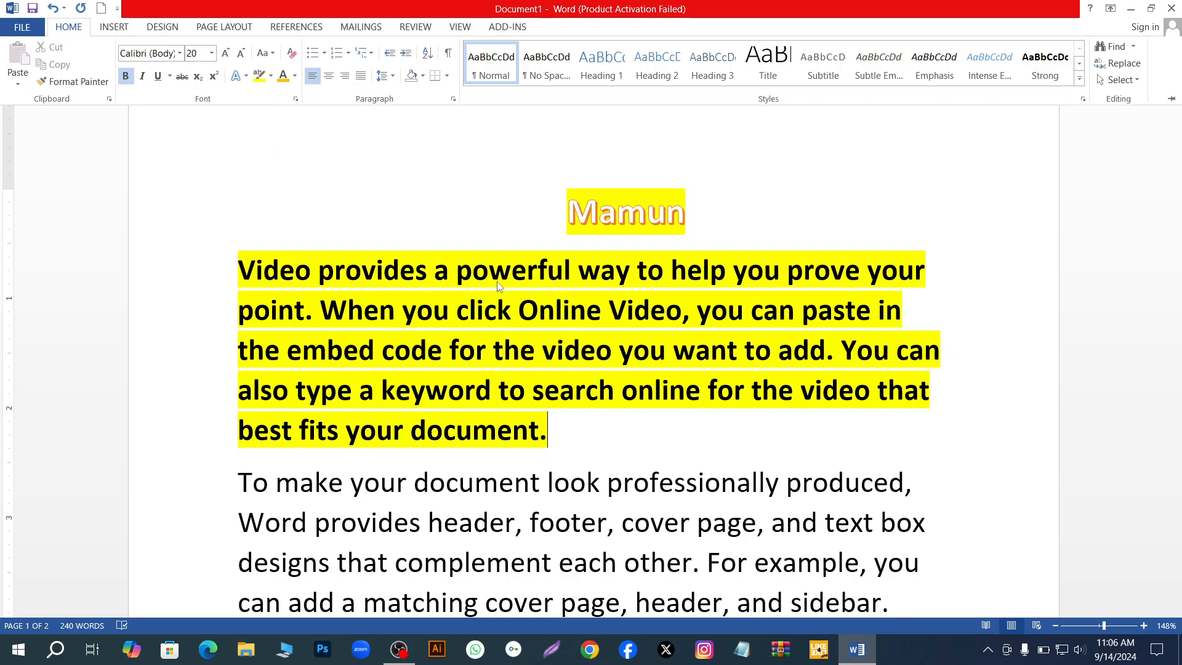
- Try the theme's blue font colour at the end of the highlighted paragraph without selecting its text
{"action": "left_click", "coordinate": [295, 76]}
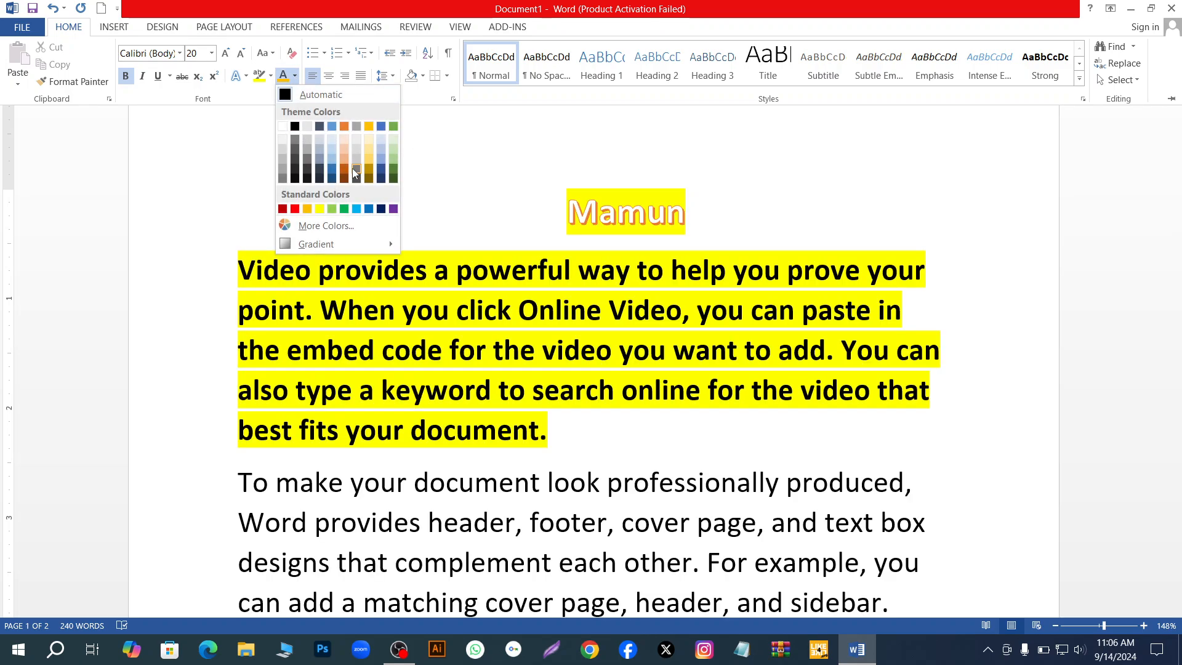
{"action": "left_click", "coordinate": [381, 127]}
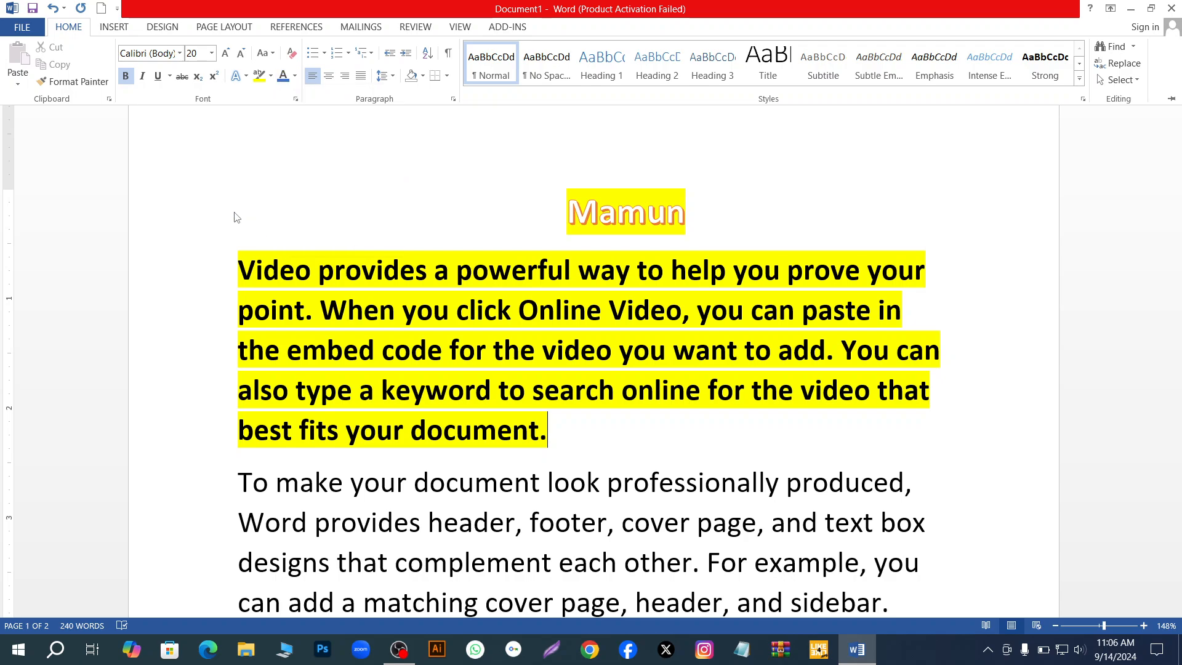
{"action": "key", "text": "ctrl+F1"}
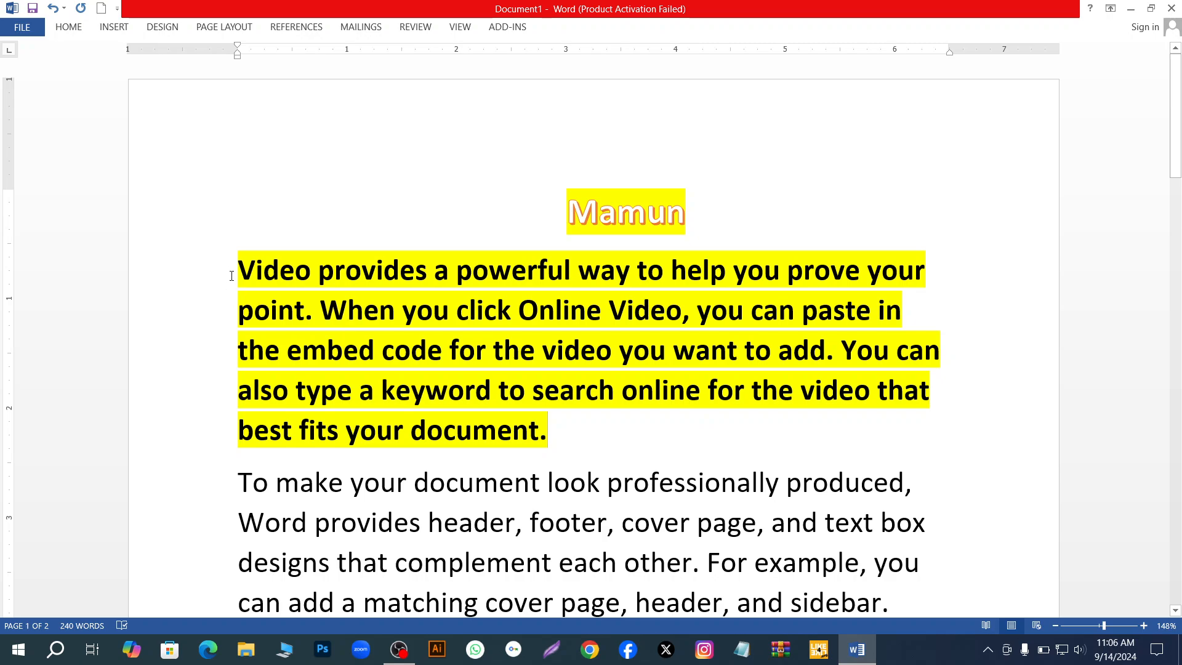
- Select the highlighted paragraph and give its text an olive font colour (RGB 128, 128, 0) from the extended colour palette
{"action": "left_click", "coordinate": [236, 271]}
{"action": "left_click_drag", "start_coordinate": [272, 271], "coordinate": [651, 425]}
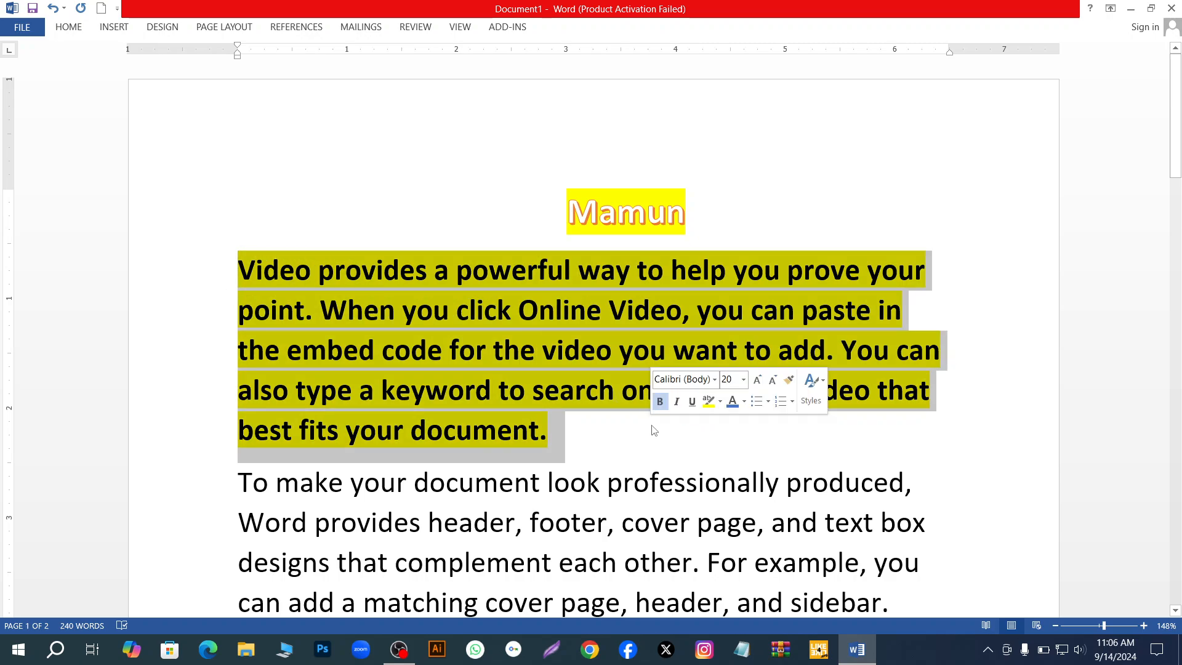
{"action": "left_click", "coordinate": [69, 27]}
{"action": "left_click", "coordinate": [294, 75]}
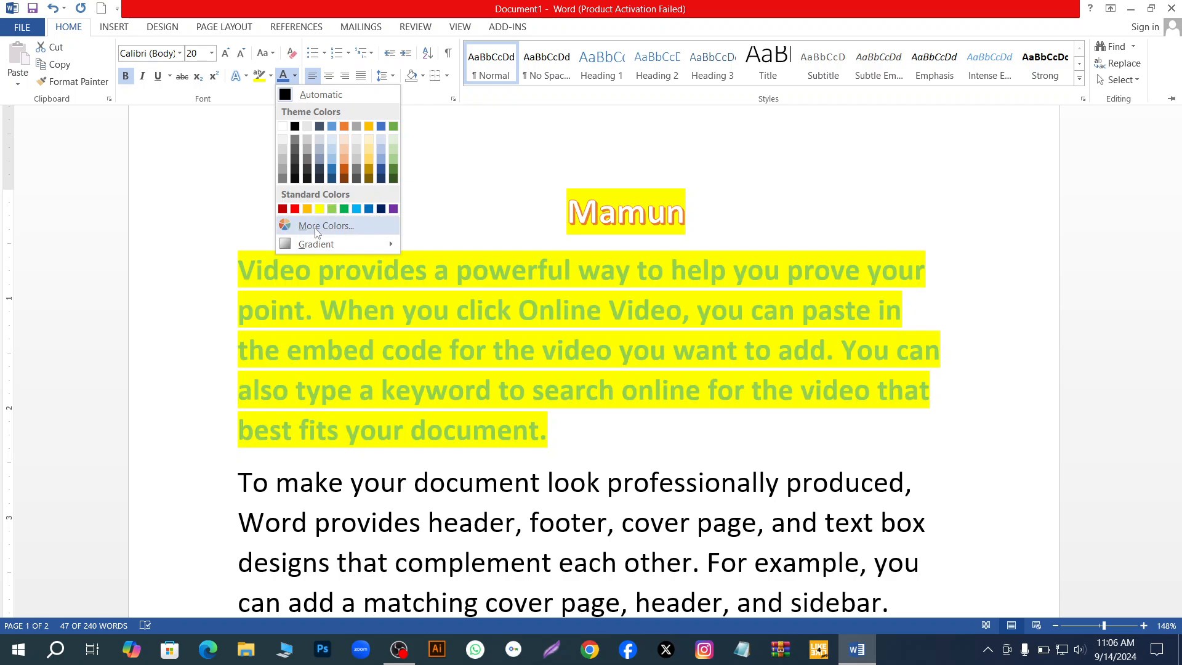
{"action": "mouse_move", "coordinate": [359, 245]}
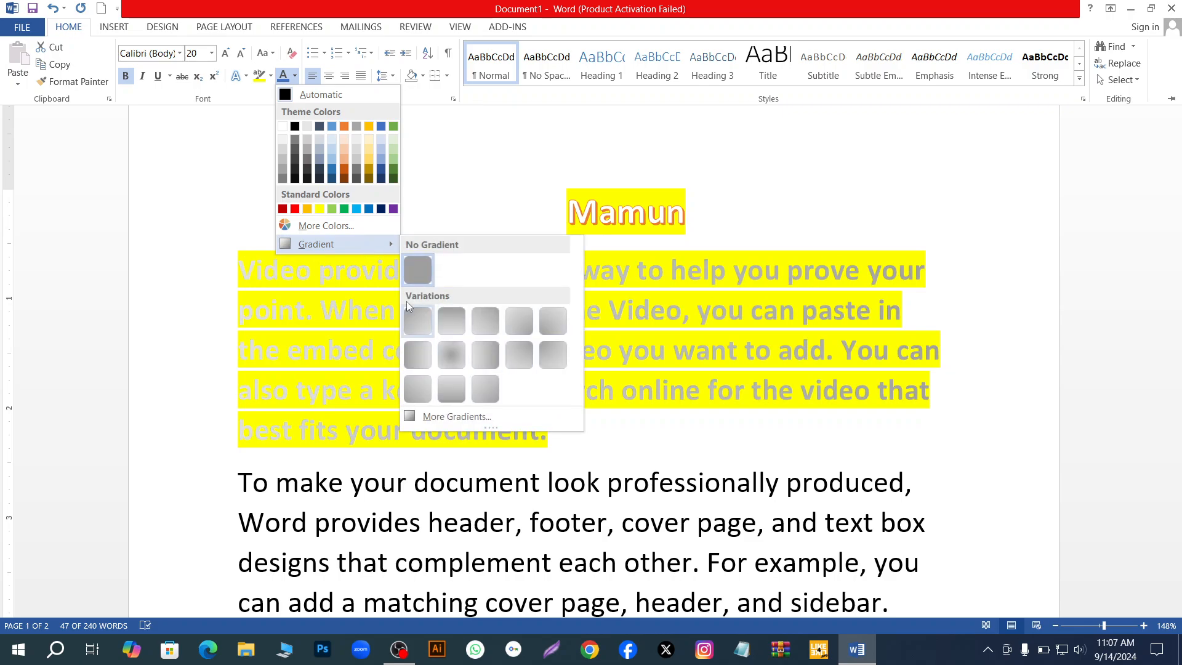
{"action": "left_click", "coordinate": [335, 226]}
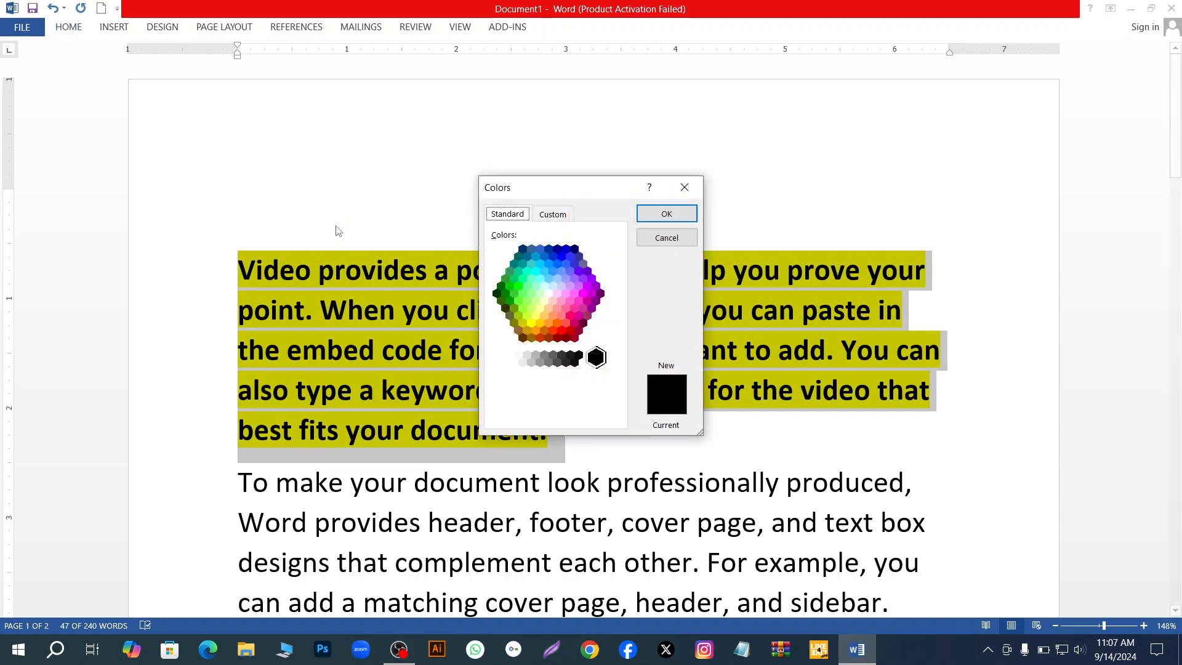
{"action": "left_click_drag", "start_coordinate": [537, 284], "coordinate": [515, 323]}
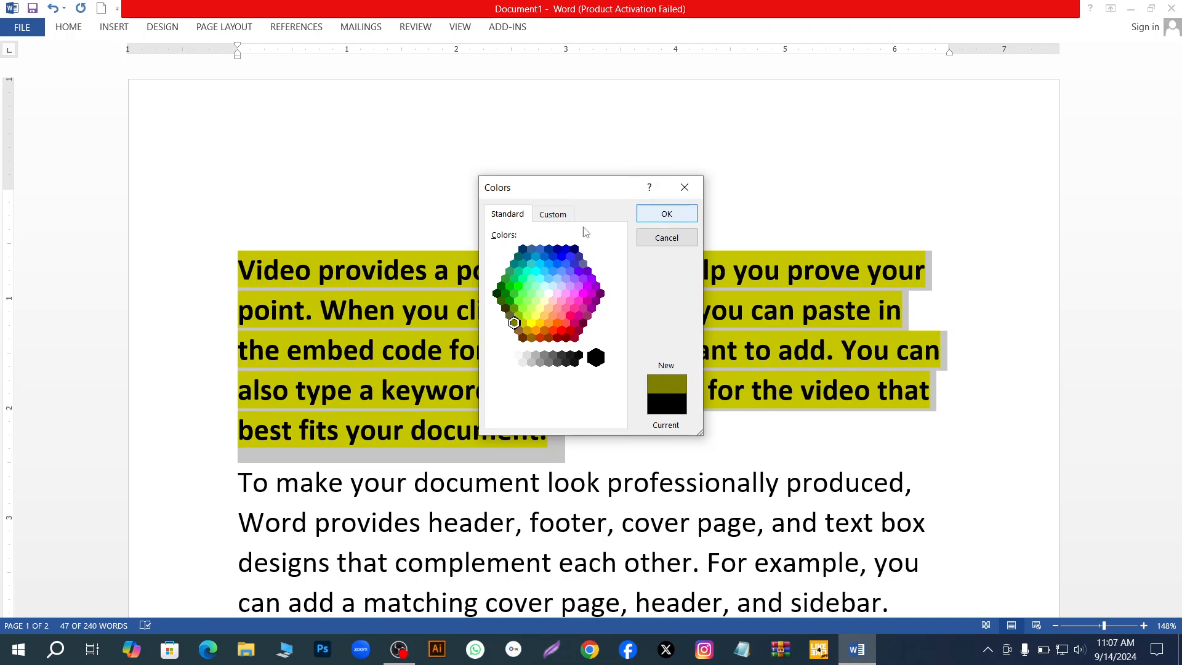
{"action": "left_click", "coordinate": [550, 215]}
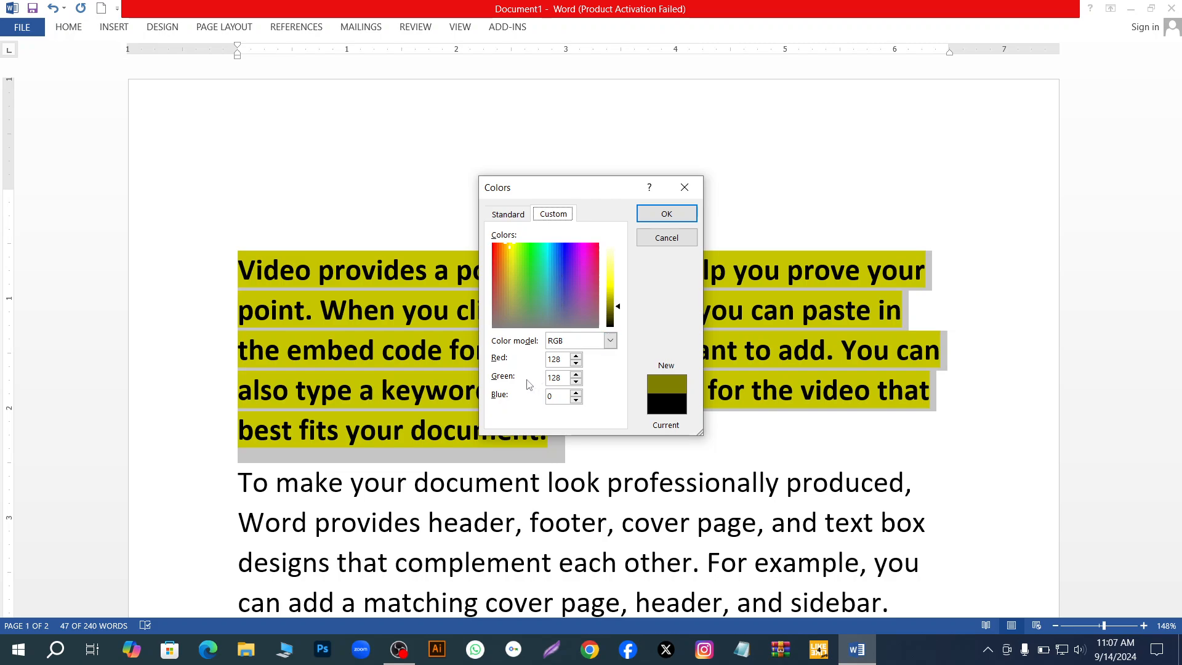
{"action": "left_click", "coordinate": [503, 216]}
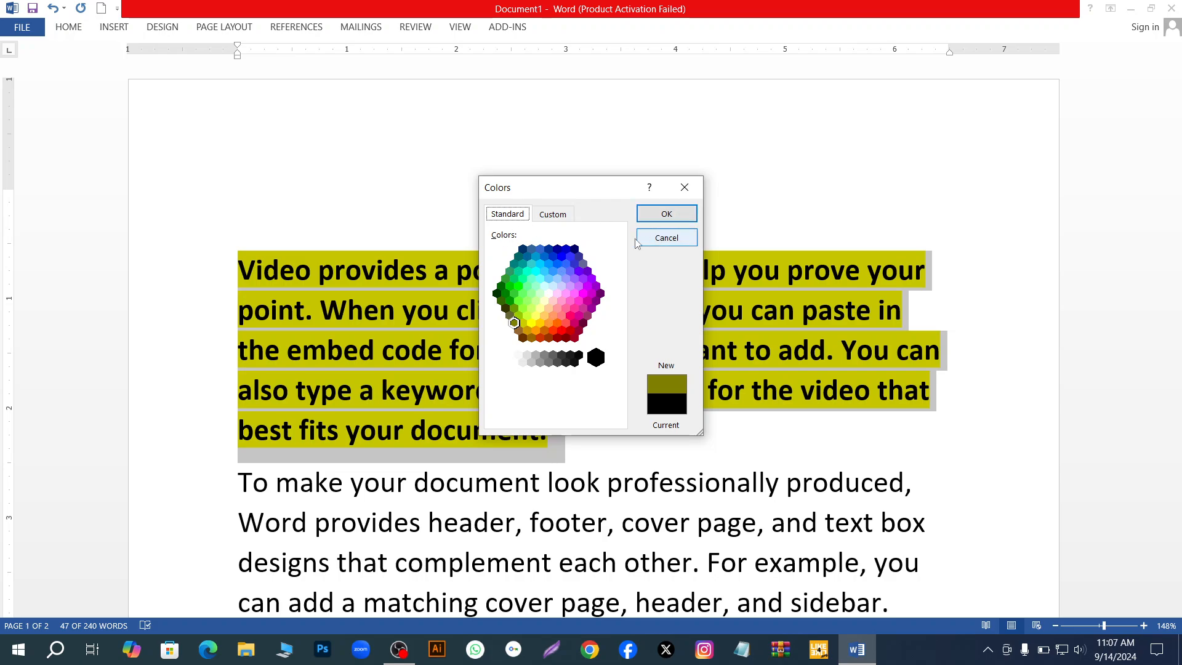
{"action": "left_click", "coordinate": [665, 214]}
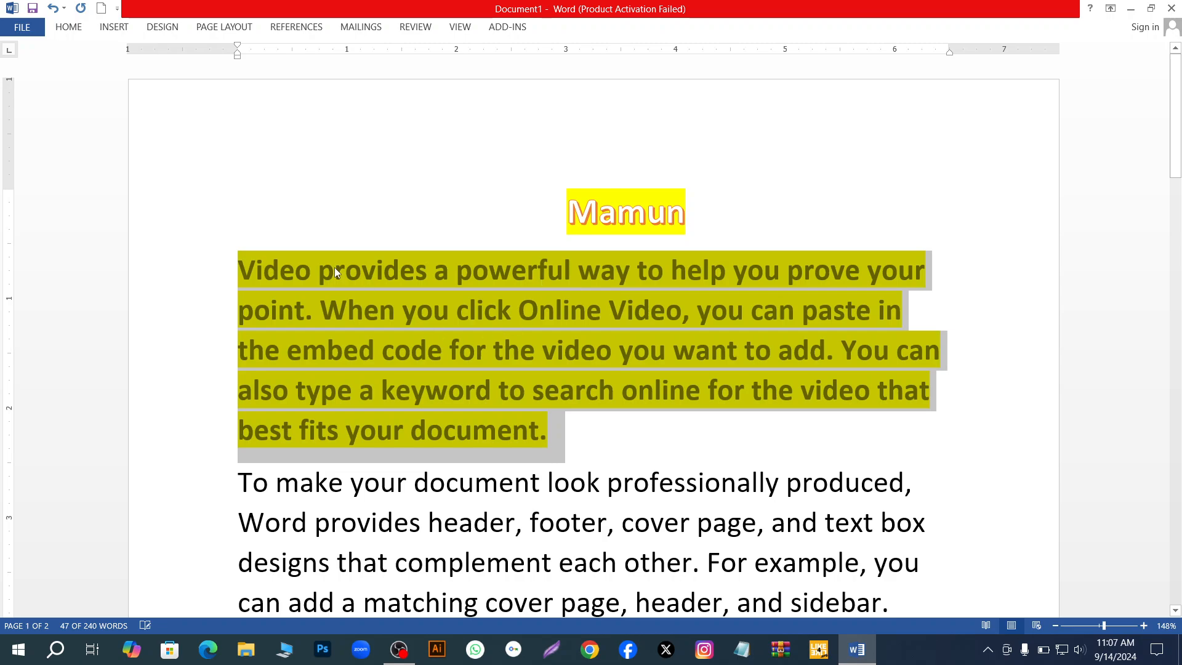
- Reselect the highlighted paragraph, set its font colour to the theme's black, and deselect it
{"action": "left_click", "coordinate": [300, 186]}
{"action": "left_click_drag", "start_coordinate": [238, 271], "coordinate": [700, 417]}
{"action": "left_click", "coordinate": [72, 28]}
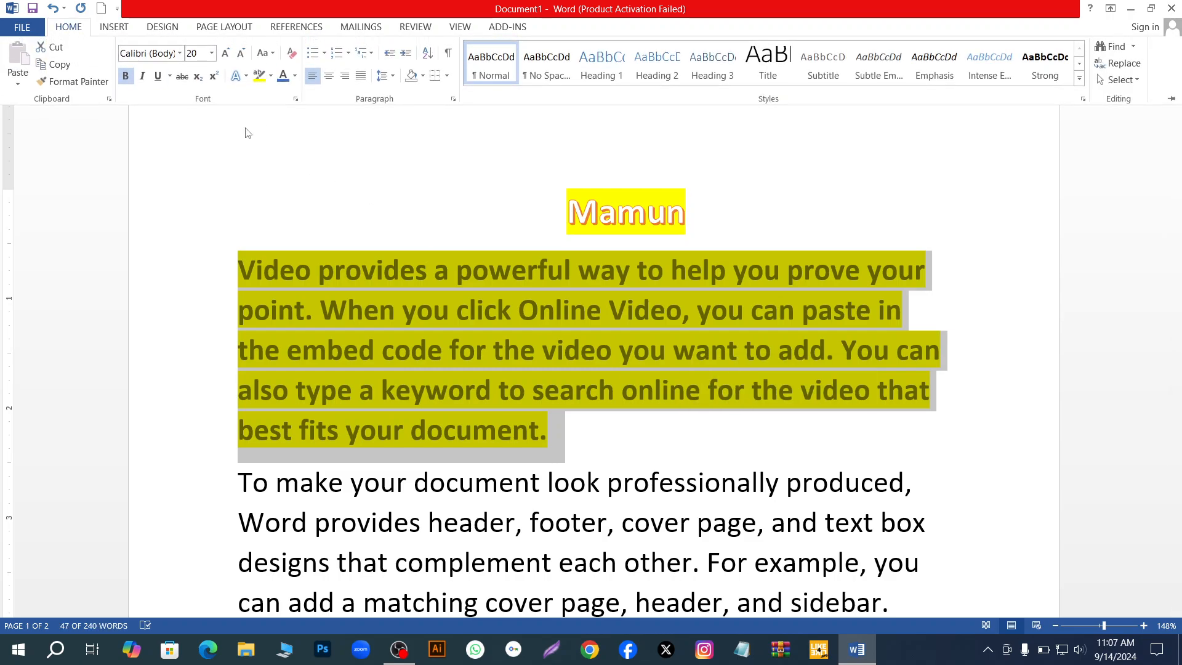
{"action": "left_click", "coordinate": [295, 76]}
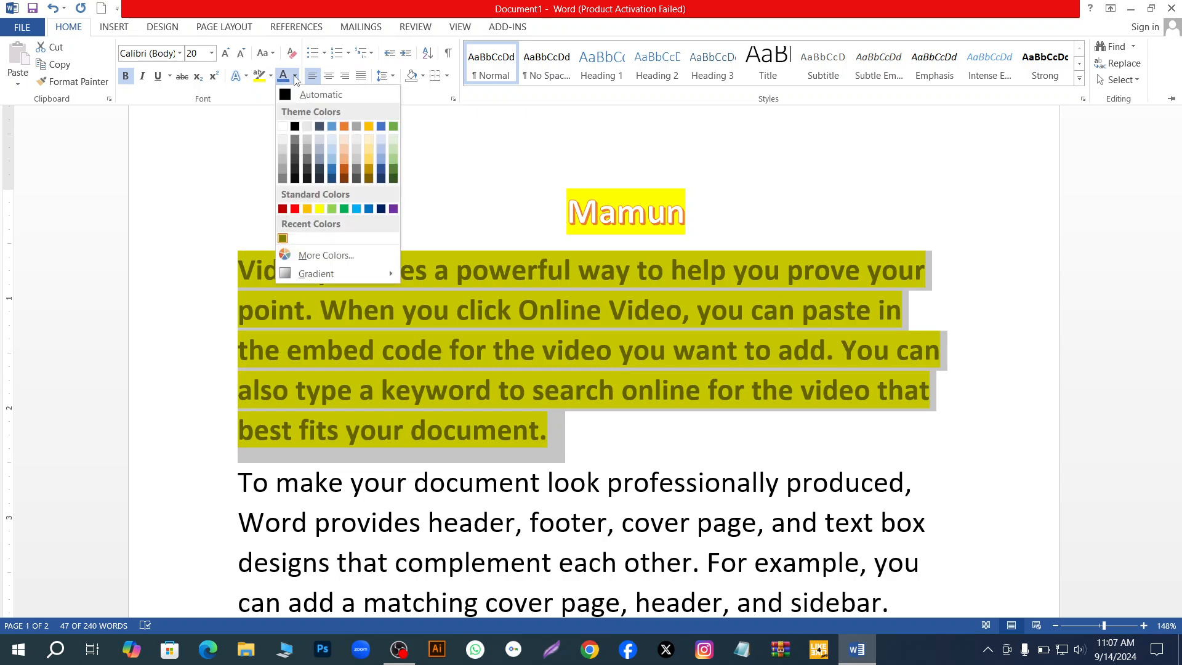
{"action": "left_click", "coordinate": [294, 128]}
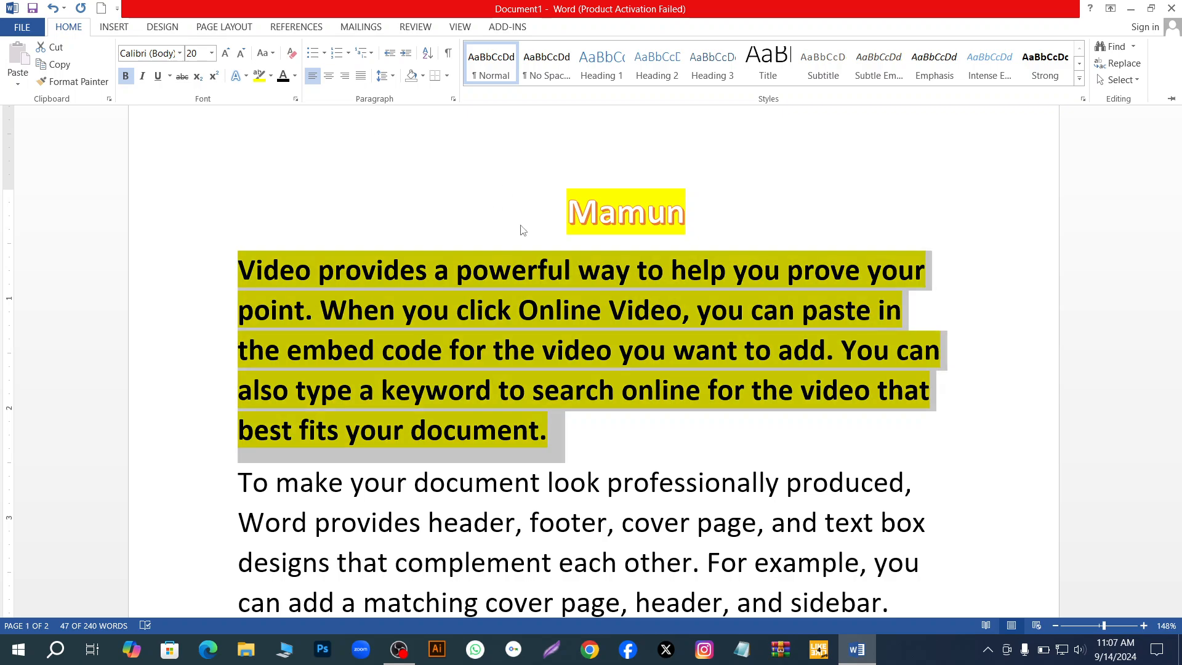
{"action": "key", "text": "ctrl+F1"}
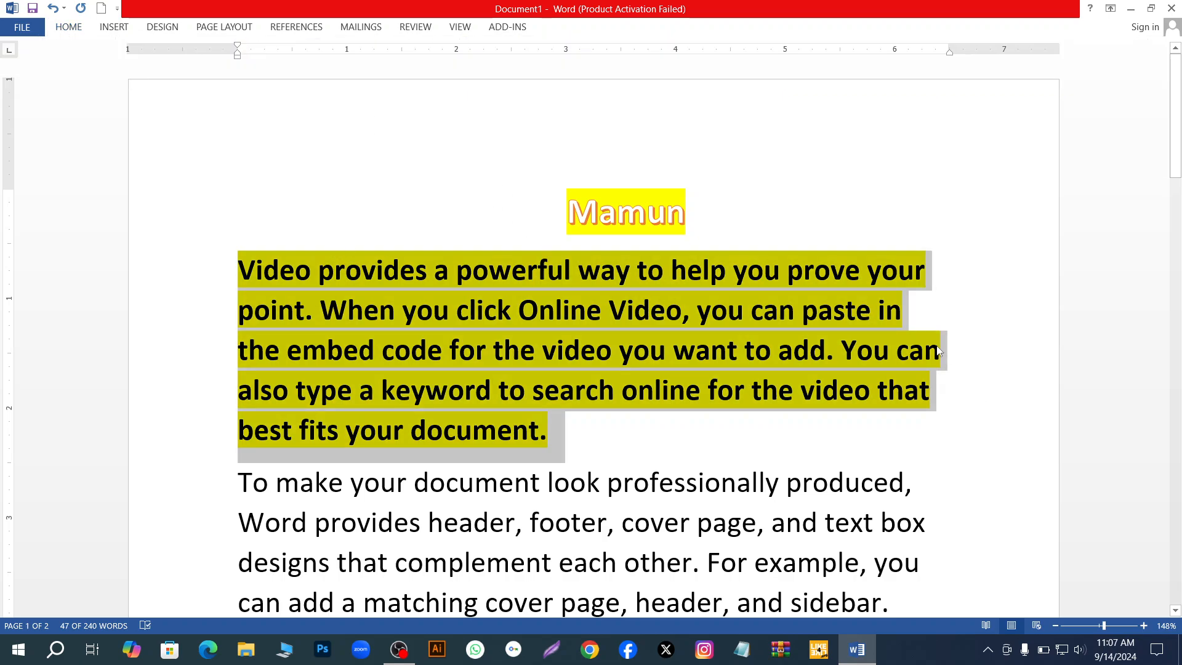
{"action": "left_click", "coordinate": [670, 445]}
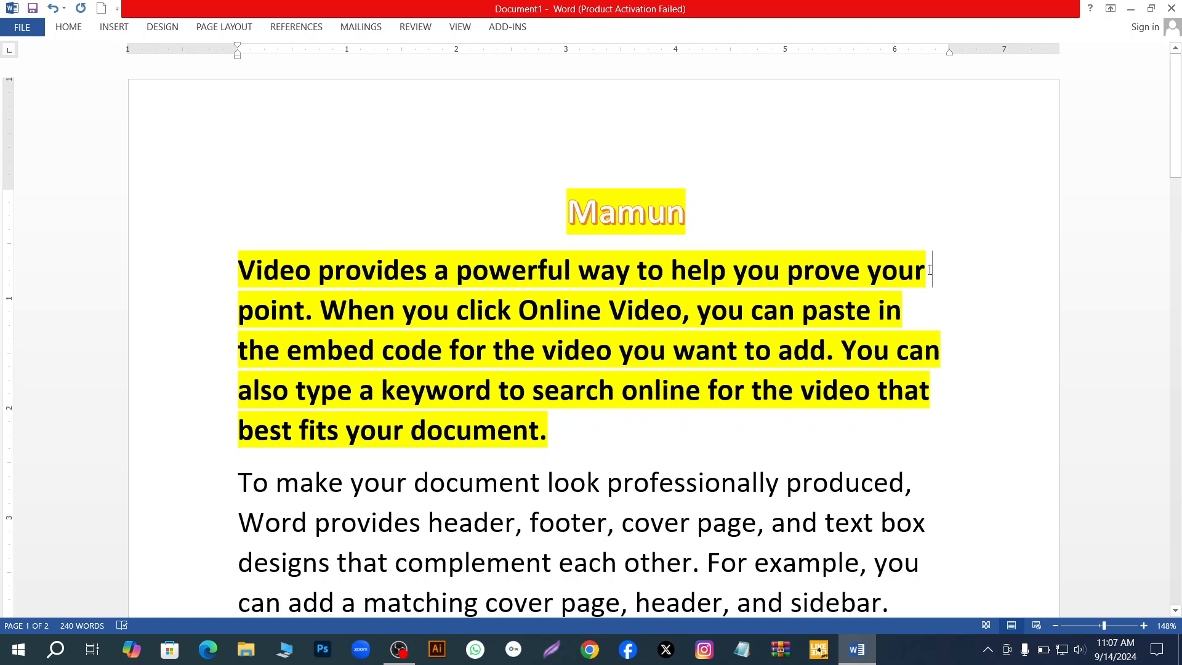
- Split the highlighted paragraph after "prove your", leaving one empty line before "point."
{"action": "key", "text": "Return"}
{"action": "key", "text": "Return"}
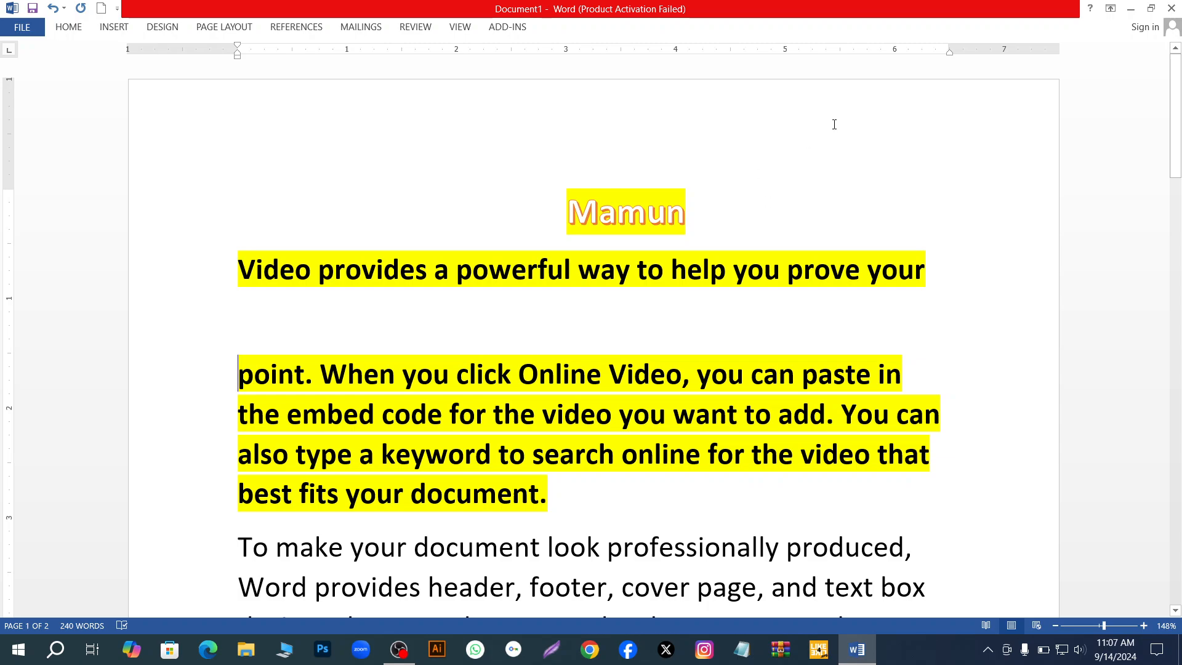
{"action": "left_click", "coordinate": [249, 338]}
- Add two empty lines after "best fits your document." to separate it from the next paragraph
{"action": "scroll", "coordinate": [339, 463], "scroll_direction": "down", "scroll_amount": 2}
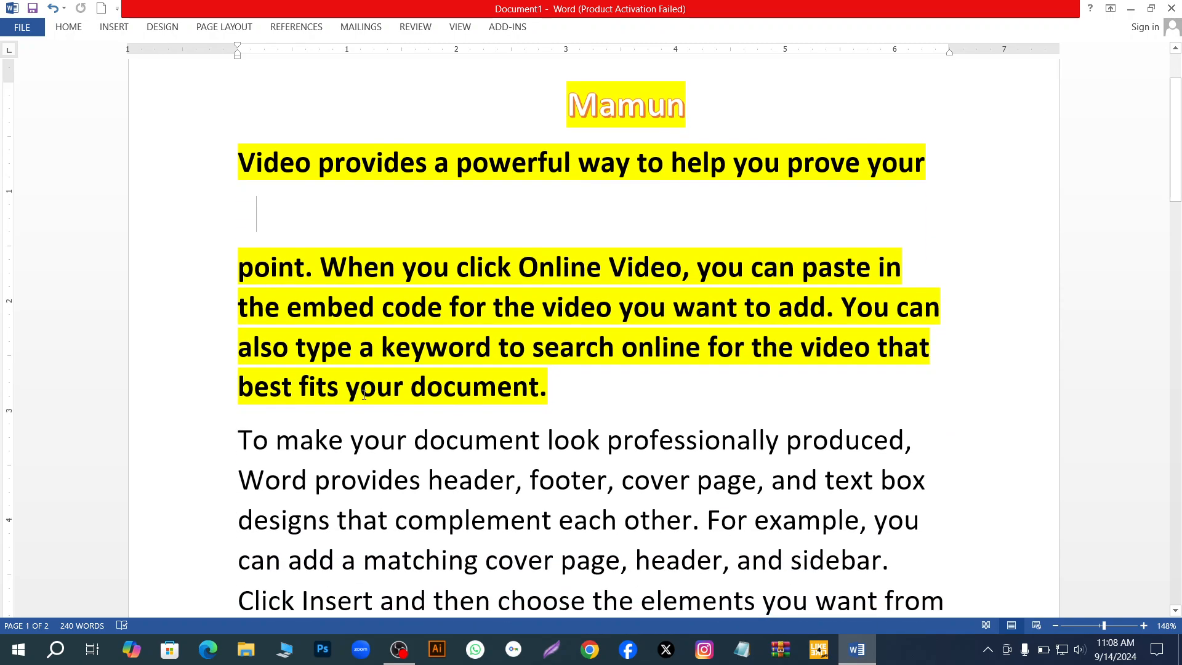
{"action": "scroll", "coordinate": [465, 291], "scroll_direction": "up", "scroll_amount": 1}
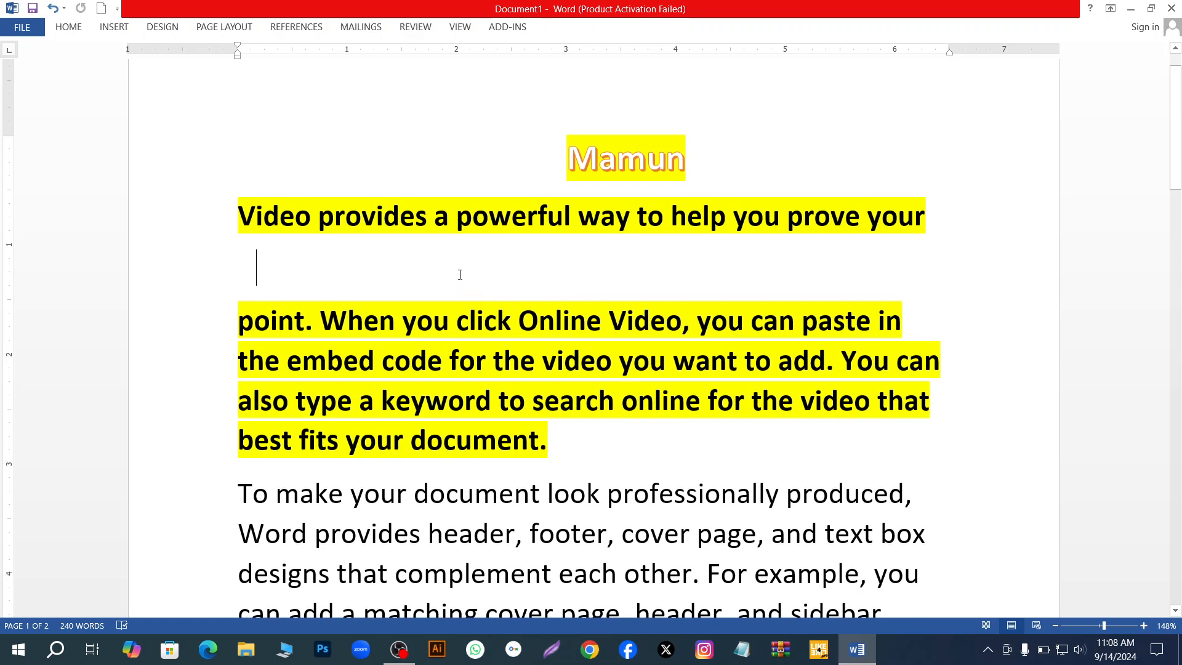
{"action": "scroll", "coordinate": [505, 333], "scroll_direction": "down", "scroll_amount": 1}
{"action": "left_click", "coordinate": [553, 388]}
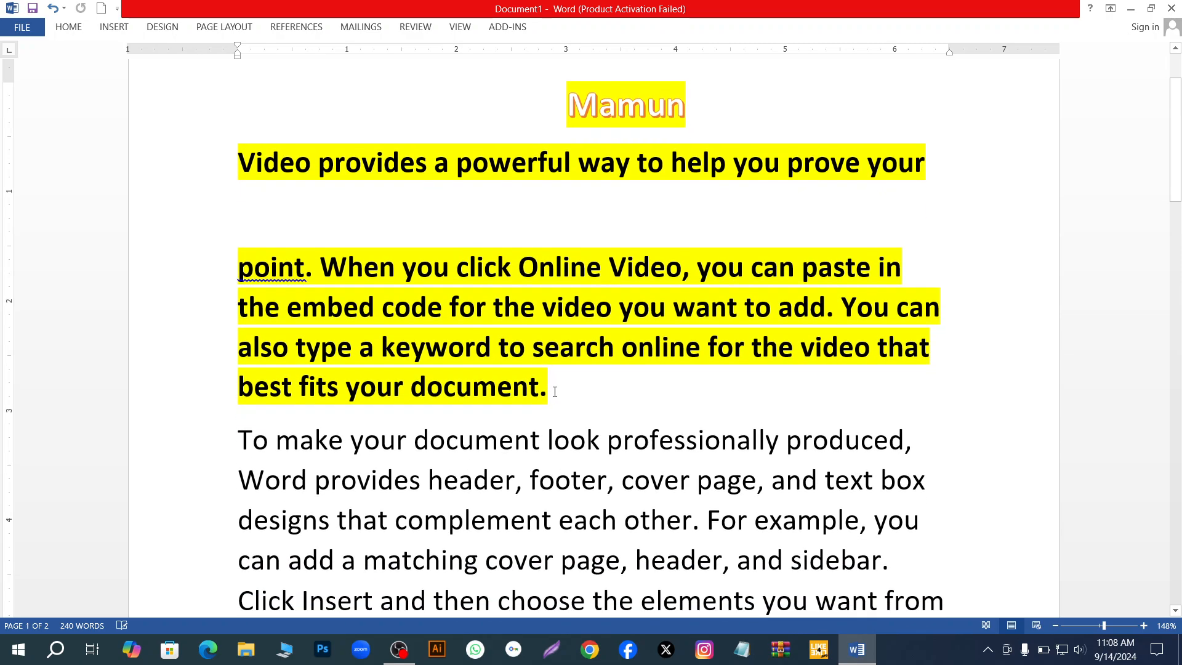
{"action": "key", "text": "Return"}
{"action": "key", "text": "Return"}
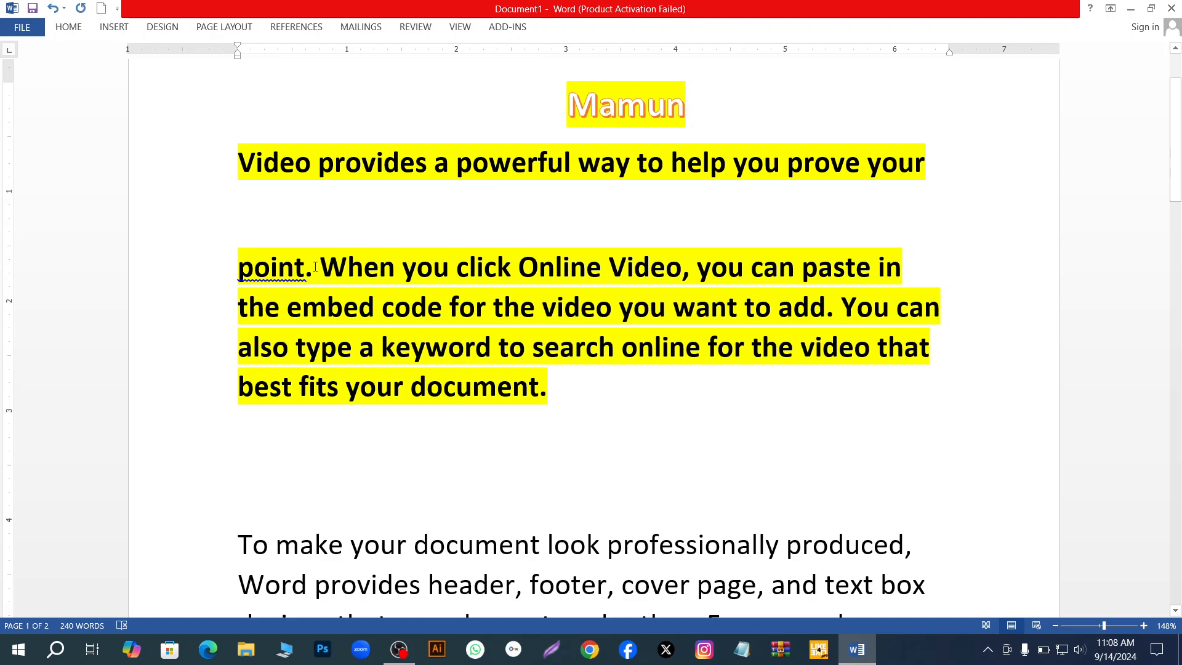
{"action": "left_click_drag", "start_coordinate": [315, 266], "coordinate": [443, 245]}
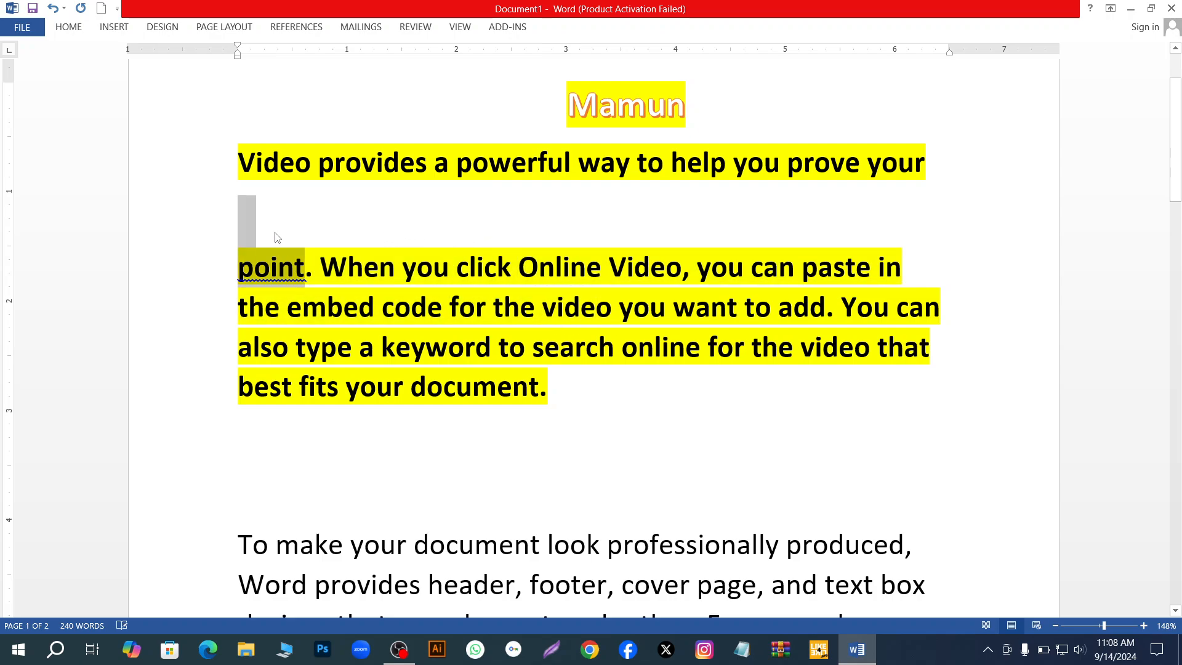
{"action": "left_click", "coordinate": [155, 266]}
{"action": "left_click", "coordinate": [388, 219]}
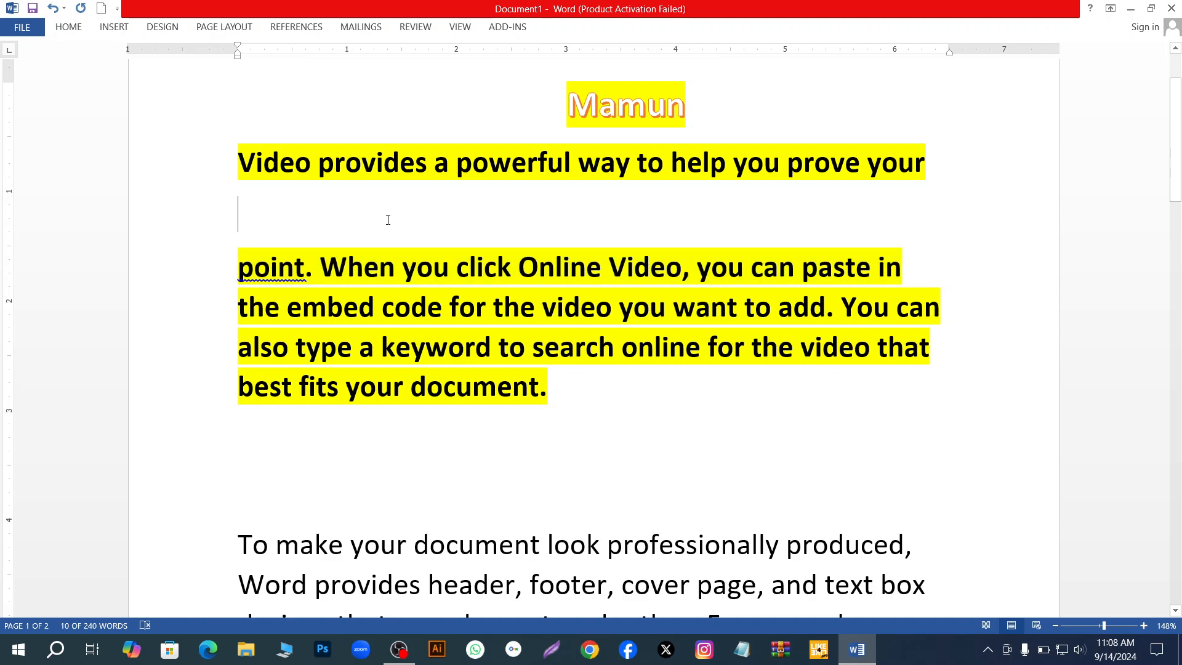
- Replace the phrase "When you click Online Video" with "c", and delete that letter and the space before it
{"action": "left_click_drag", "start_coordinate": [320, 263], "coordinate": [651, 284]}
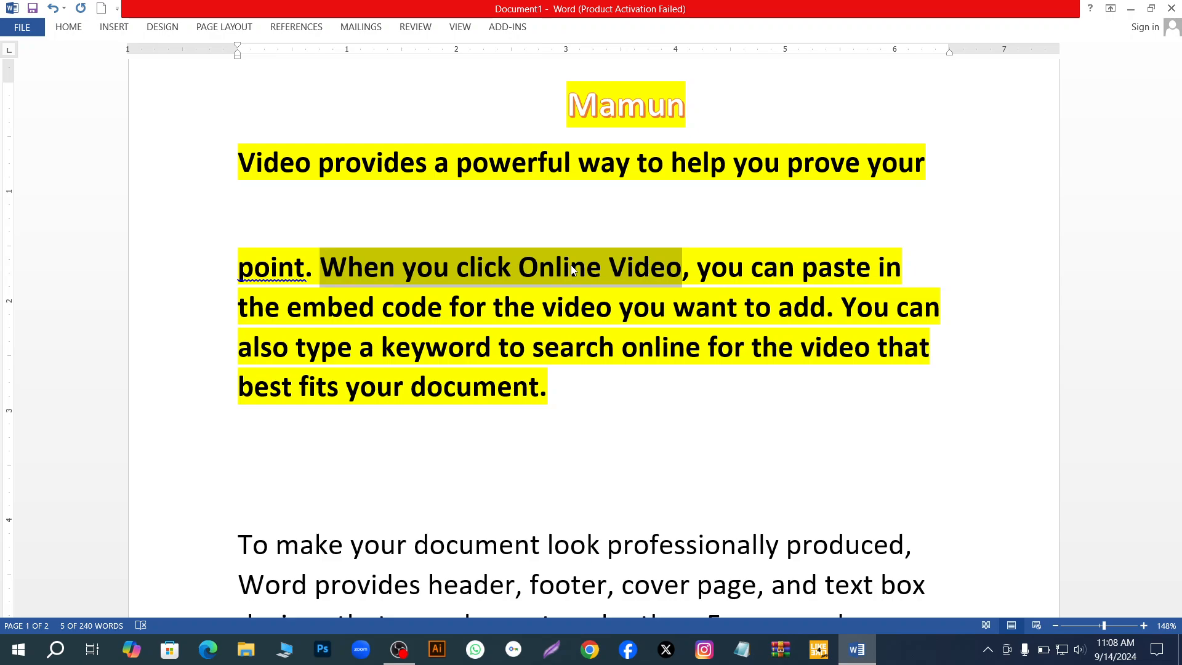
{"action": "type", "text": "code for the video"}
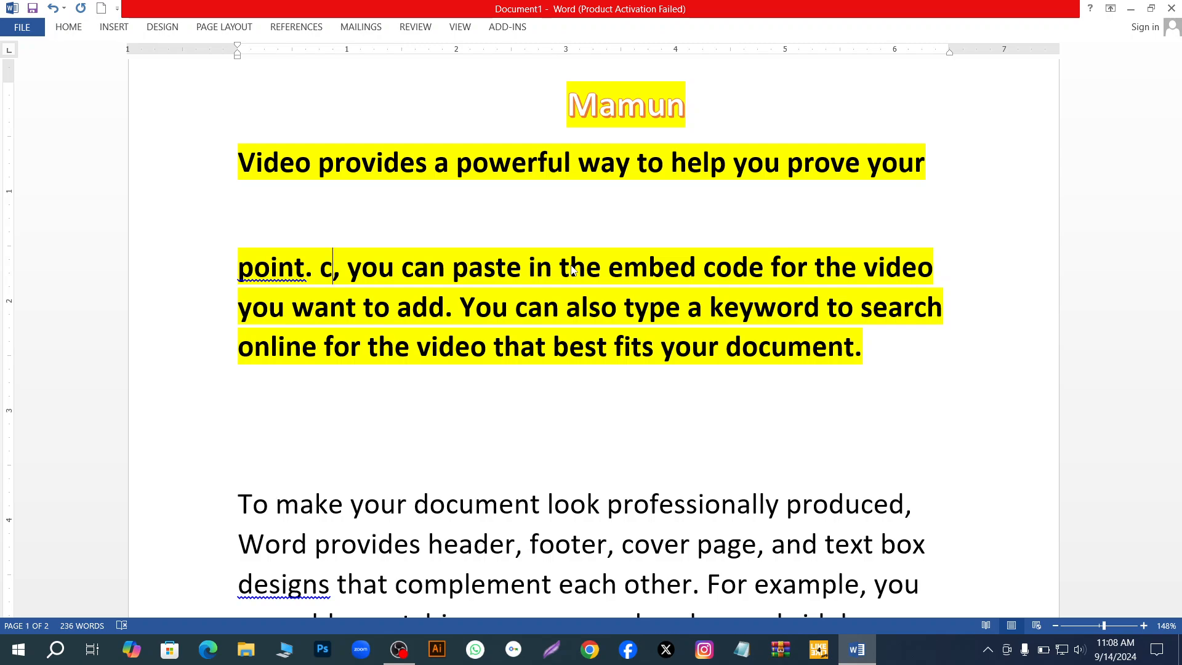
{"action": "key", "text": "BackSpace"}
{"action": "key", "text": "BackSpace"}
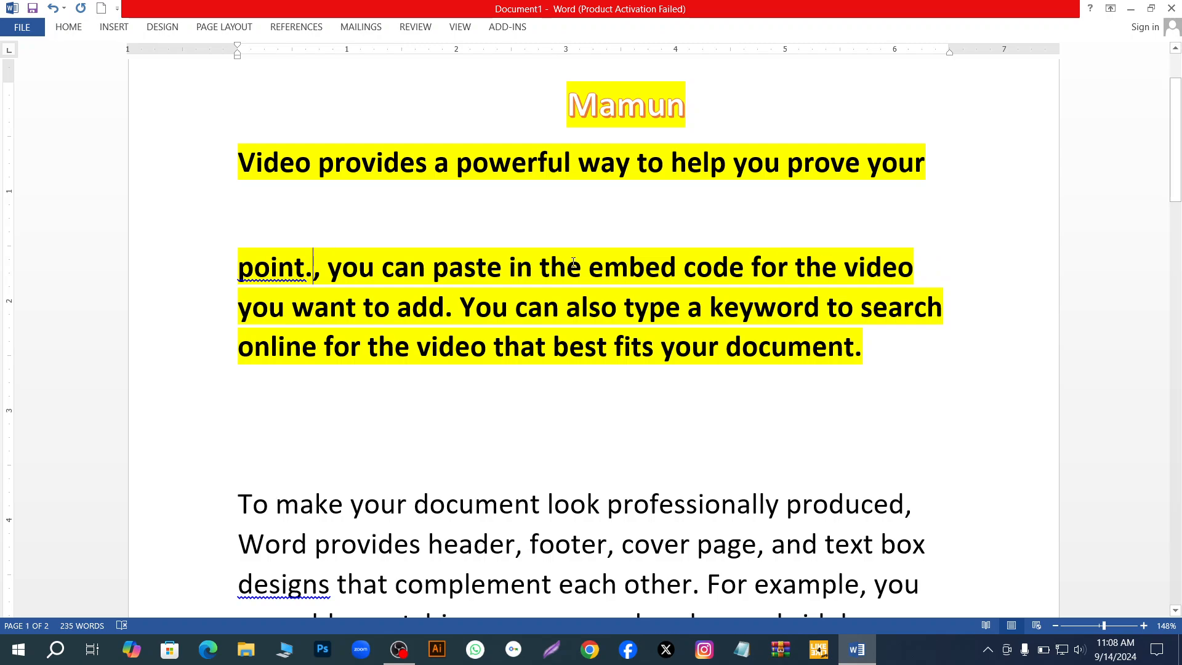
- Insert a page break after the highlighted paragraph and select the entire document
{"action": "left_click_drag", "start_coordinate": [881, 351], "coordinate": [887, 357]}
{"action": "key", "text": "ctrl+Return"}
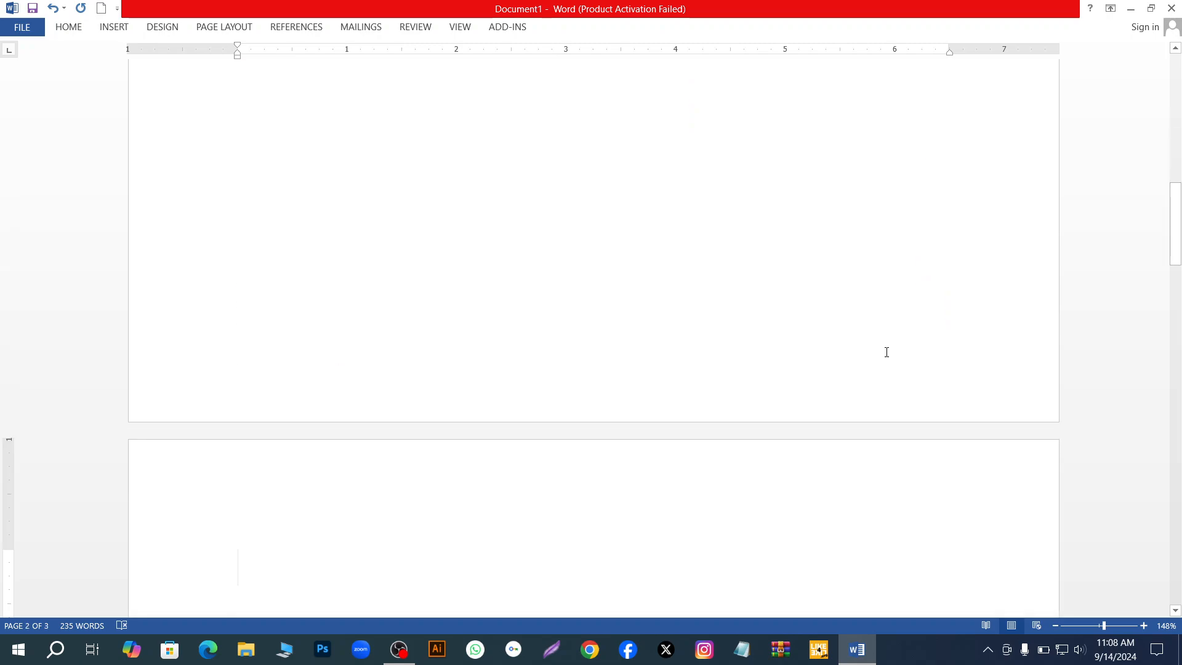
{"action": "scroll", "coordinate": [889, 352], "scroll_direction": "up", "scroll_amount": 4, "text": "ctrl"}
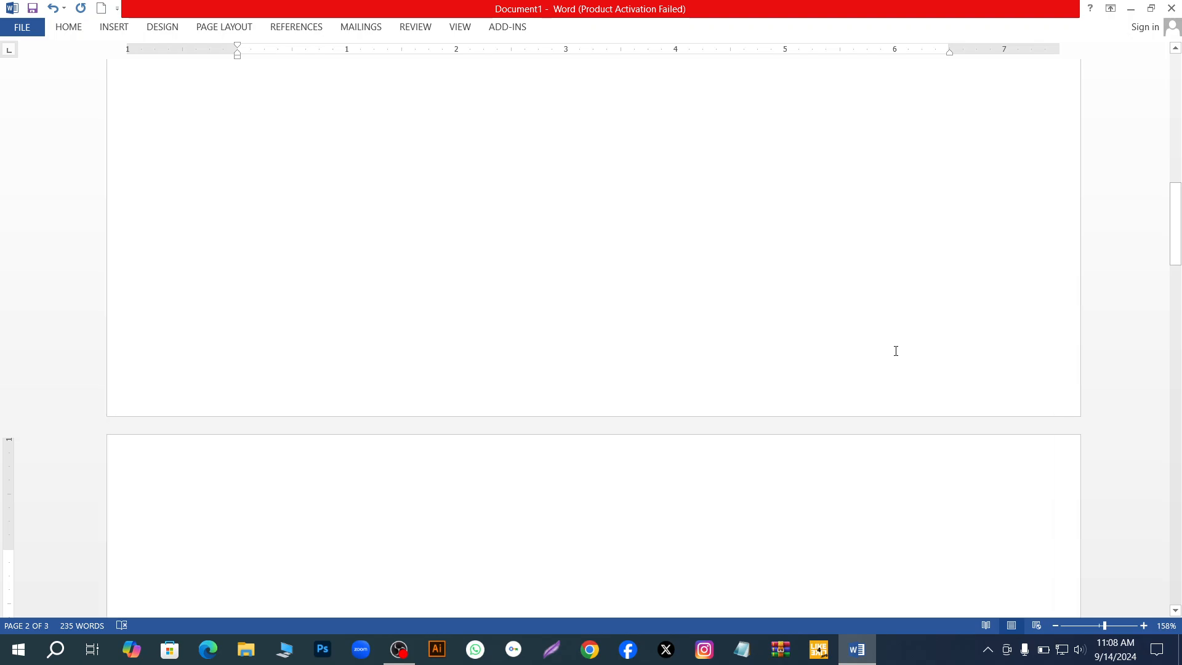
{"action": "scroll", "coordinate": [898, 356], "scroll_direction": "down", "scroll_amount": 1, "text": "ctrl"}
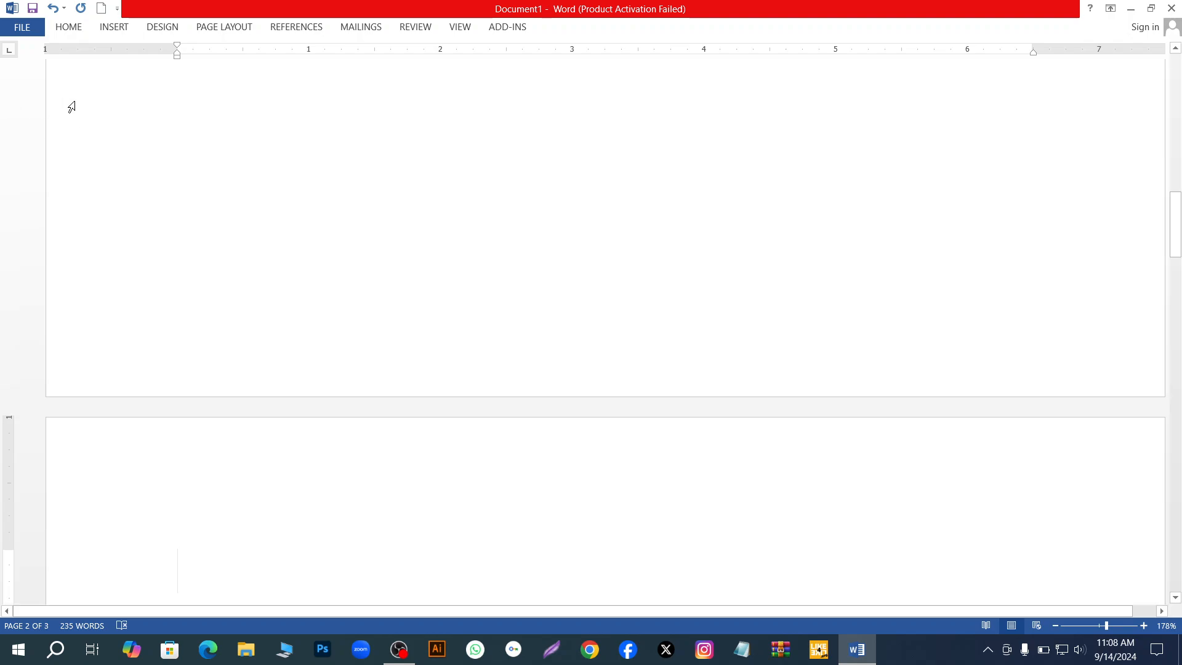
{"action": "key", "text": "ctrl+a"}
{"action": "scroll", "coordinate": [71, 107], "scroll_direction": "down", "scroll_amount": 3, "text": "ctrl"}
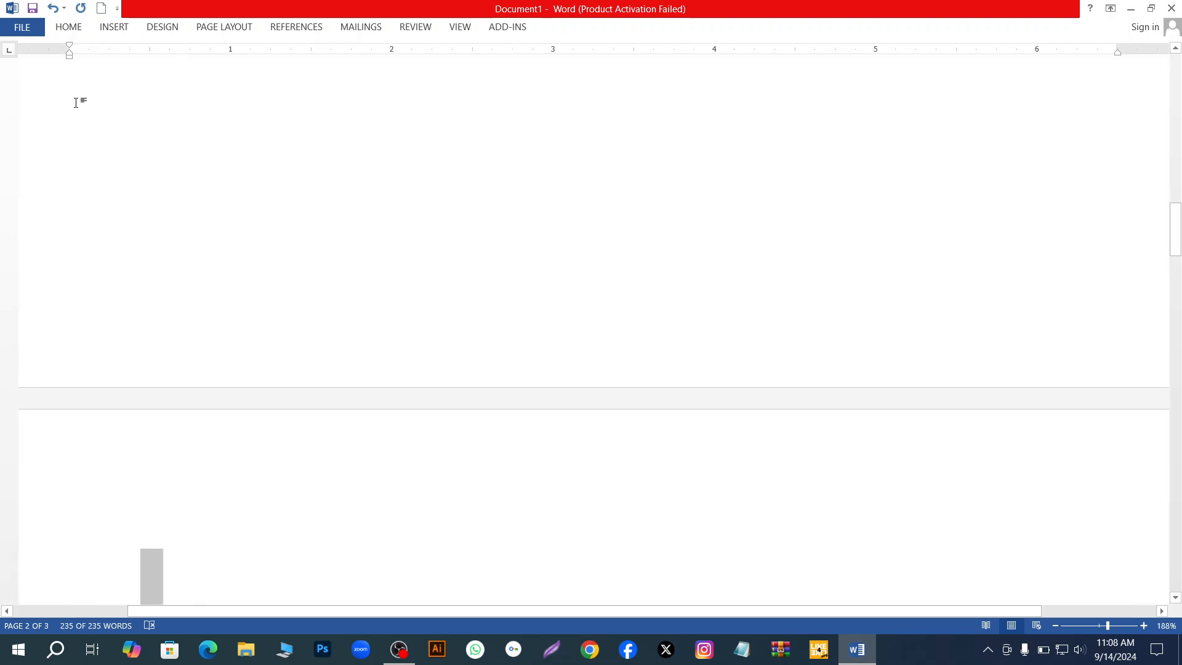
- Select the paragraph mark after "best fits your document.", the words "Video provides" and the empty line below them as one multiple selection
{"action": "scroll", "coordinate": [94, 133], "scroll_direction": "down", "scroll_amount": 11, "text": "ctrl"}
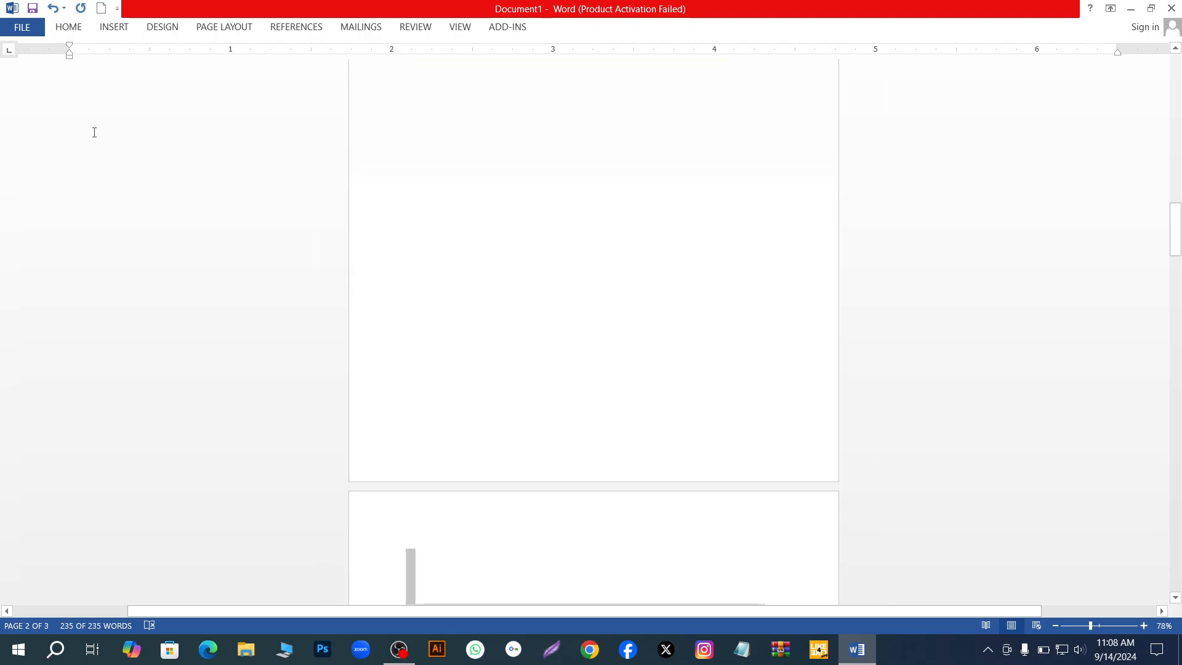
{"action": "scroll", "coordinate": [94, 132], "scroll_direction": "up", "scroll_amount": 9, "text": "ctrl"}
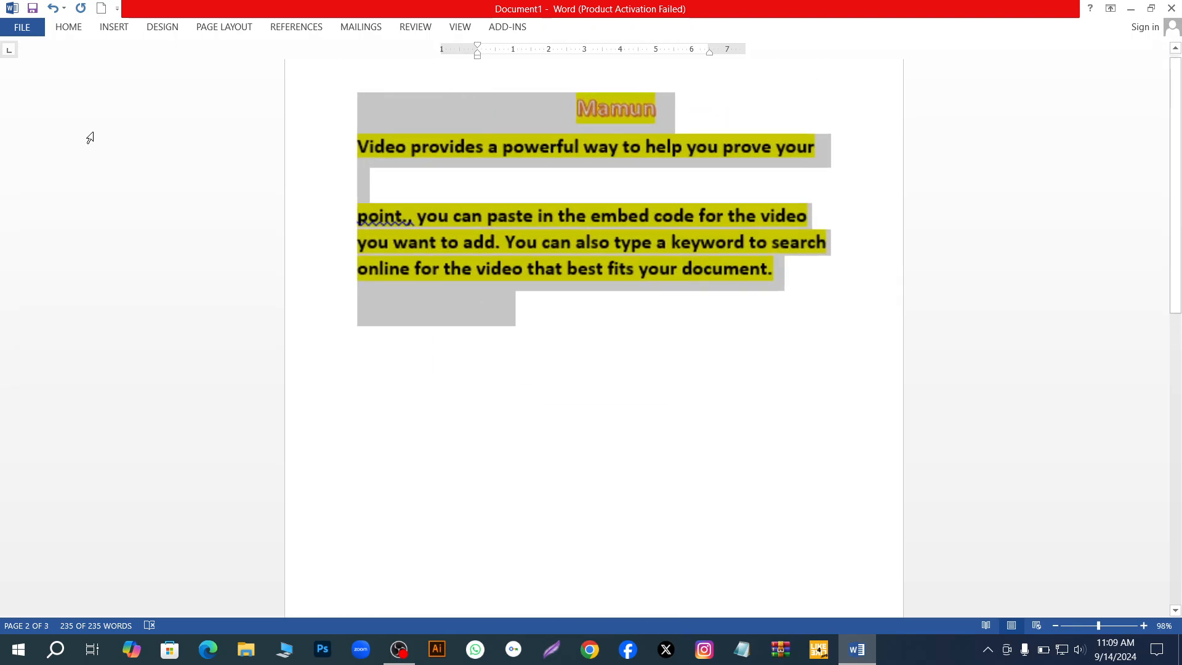
{"action": "scroll", "coordinate": [90, 137], "scroll_direction": "up", "scroll_amount": 5, "text": "ctrl"}
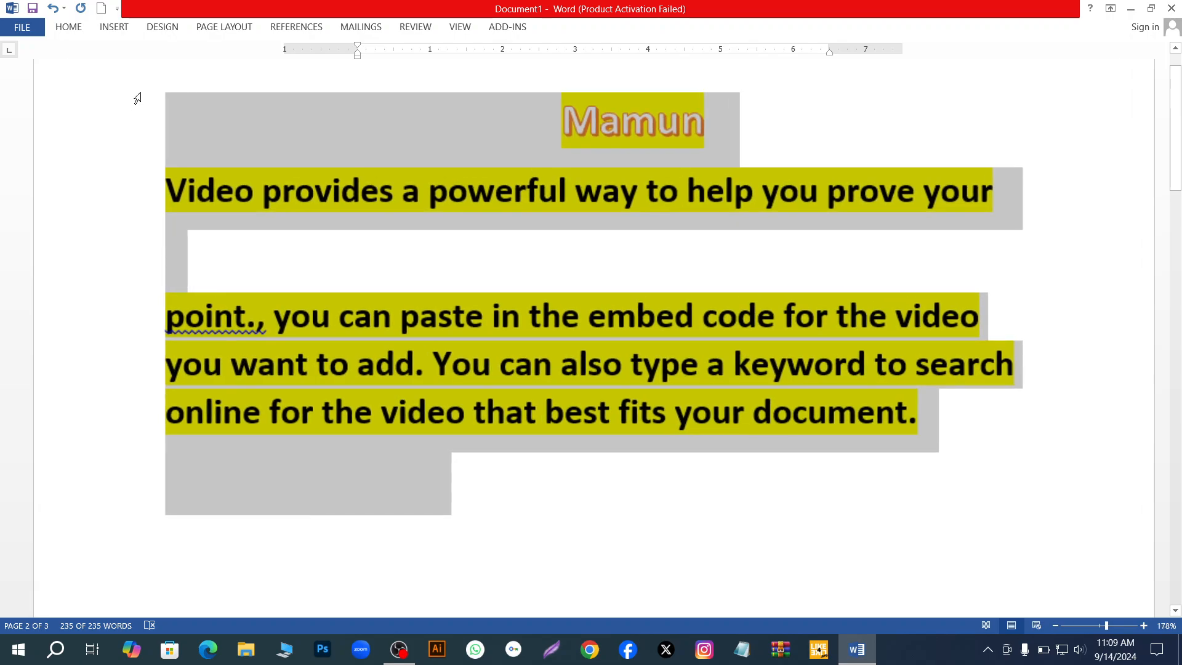
{"action": "left_click", "coordinate": [302, 280]}
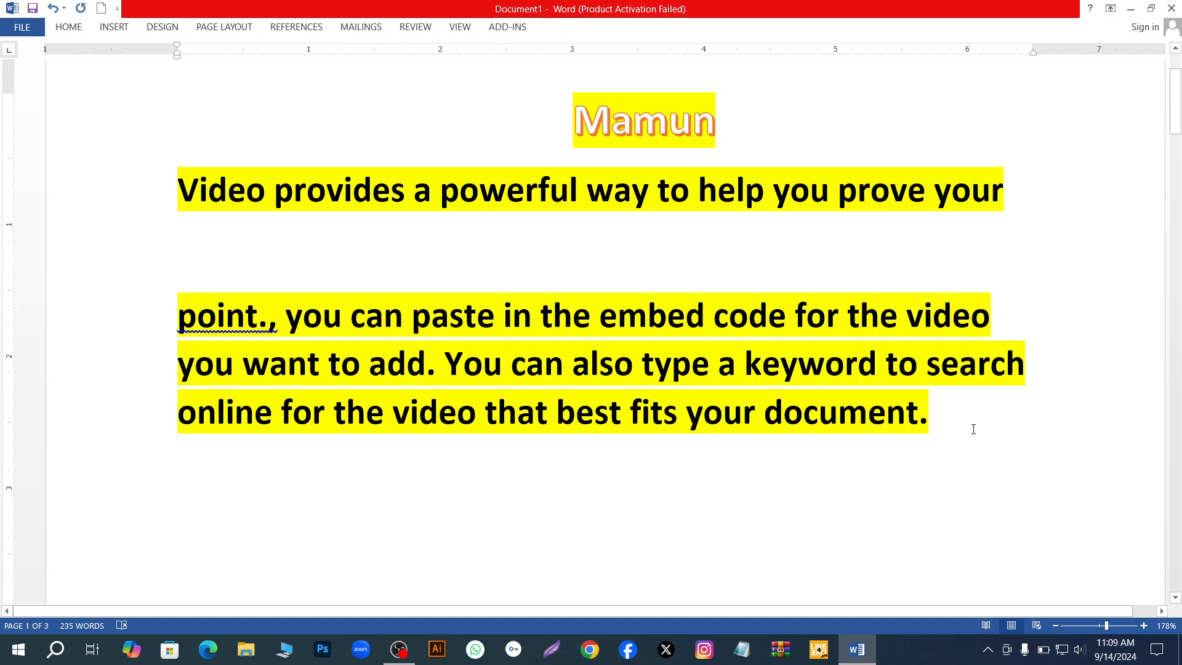
{"action": "double_click", "coordinate": [933, 413]}
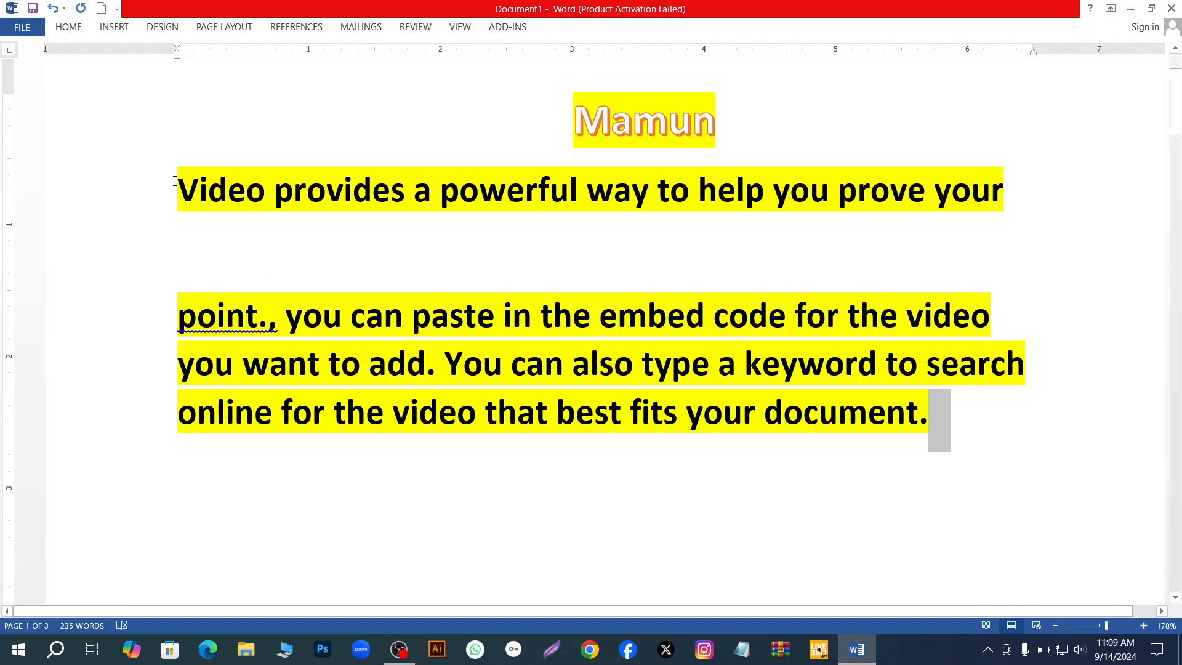
{"action": "left_click_drag", "start_coordinate": [174, 182], "coordinate": [410, 221]}
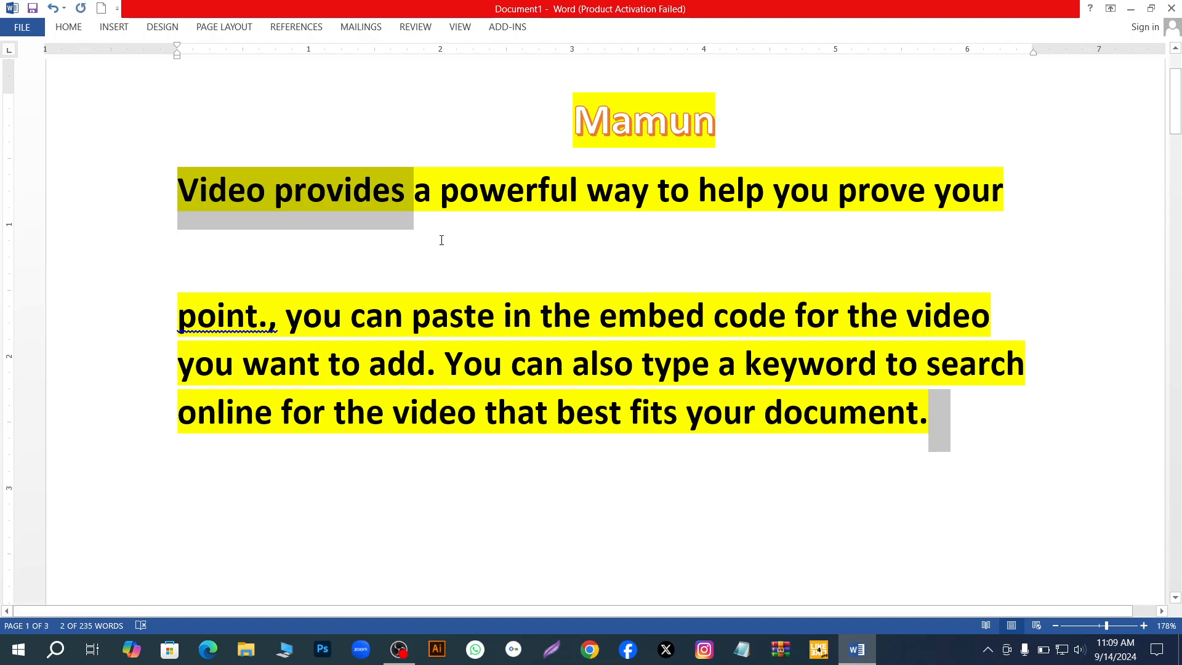
{"action": "double_click", "coordinate": [194, 251], "text": "ctrl"}
{"action": "key", "text": "ctrl+c"}
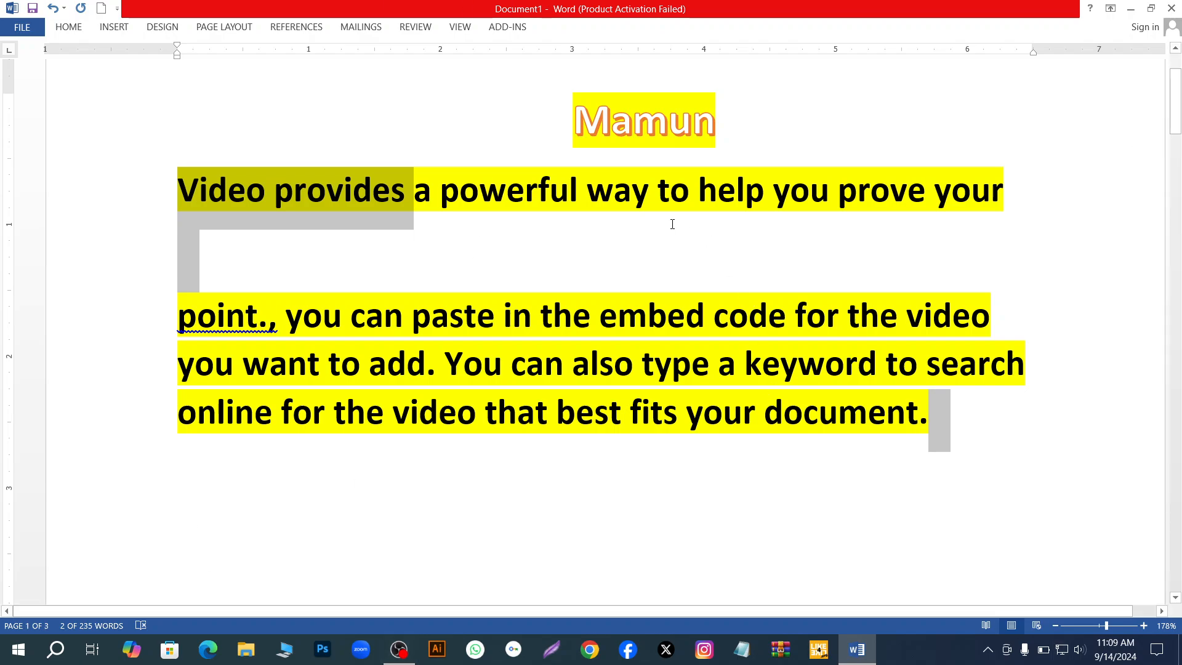
- Paste the copied multiple selection with "Video provides" into the empty line above "point."
{"action": "left_click", "coordinate": [535, 271]}
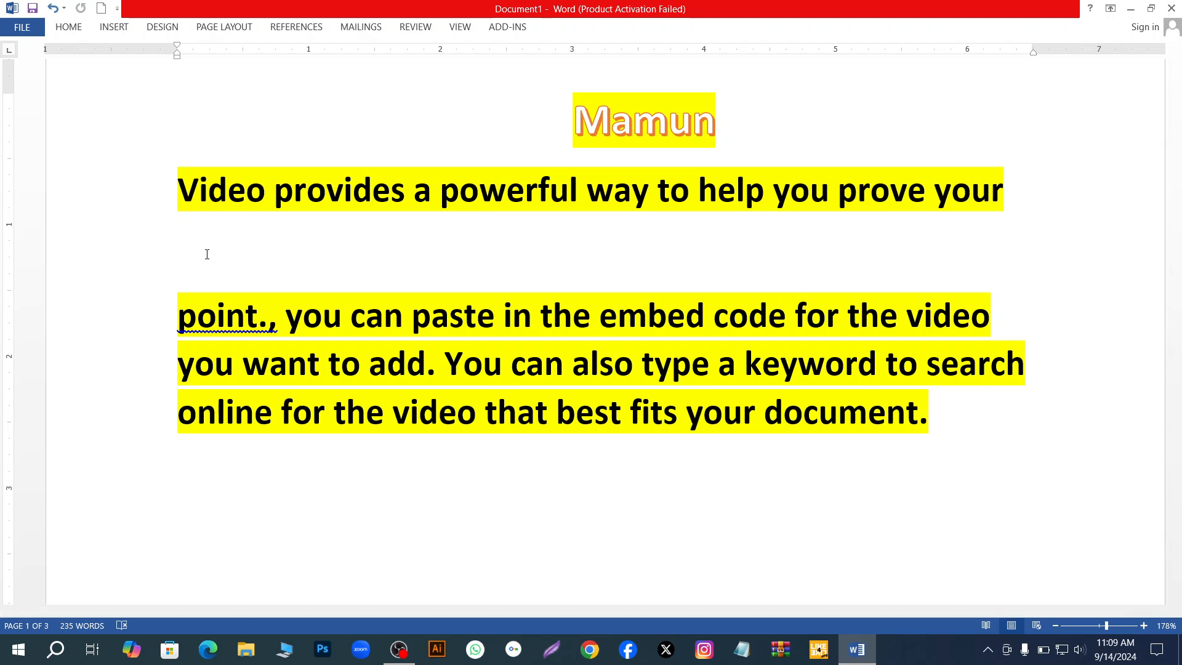
{"action": "key", "text": "ctrl+v"}
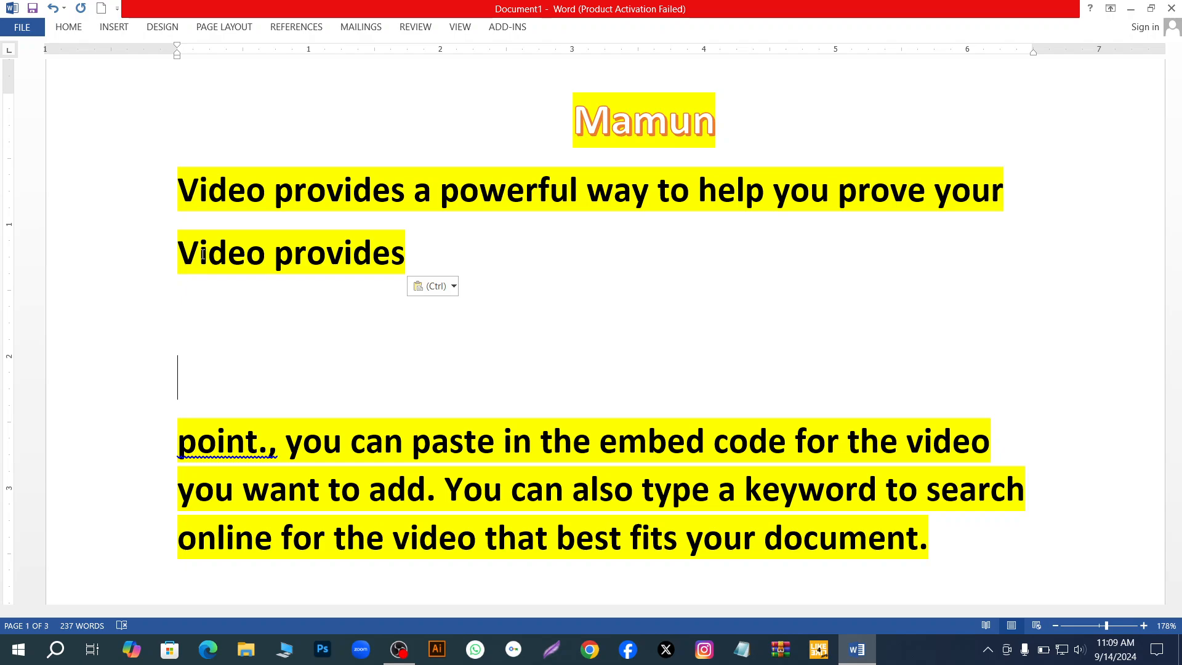
{"action": "scroll", "coordinate": [464, 321], "scroll_direction": "down", "scroll_amount": 7, "text": "ctrl"}
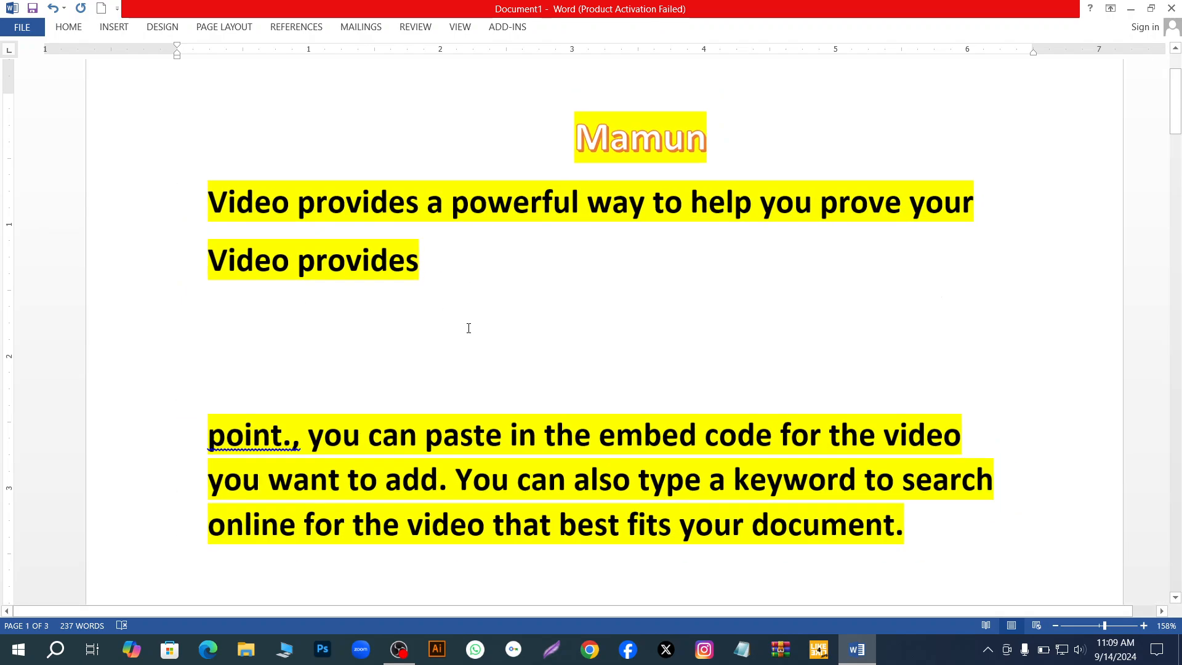
{"action": "scroll", "coordinate": [475, 309], "scroll_direction": "up", "scroll_amount": 2, "text": "ctrl"}
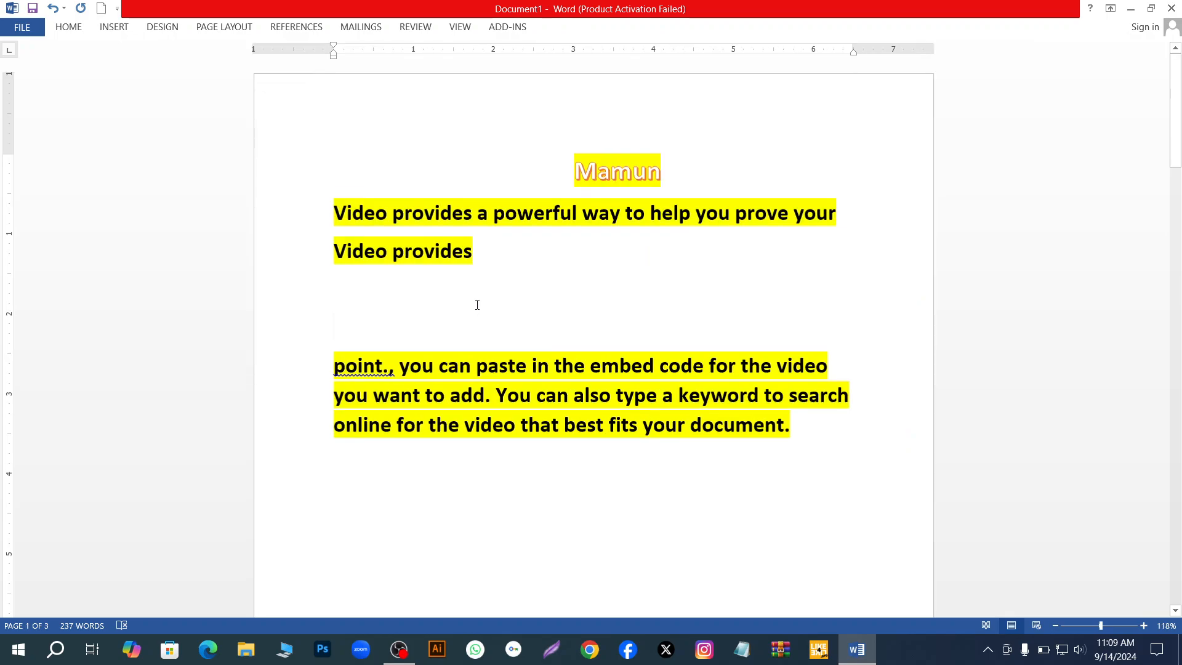
{"action": "scroll", "coordinate": [477, 304], "scroll_direction": "up", "scroll_amount": 1, "text": "ctrl"}
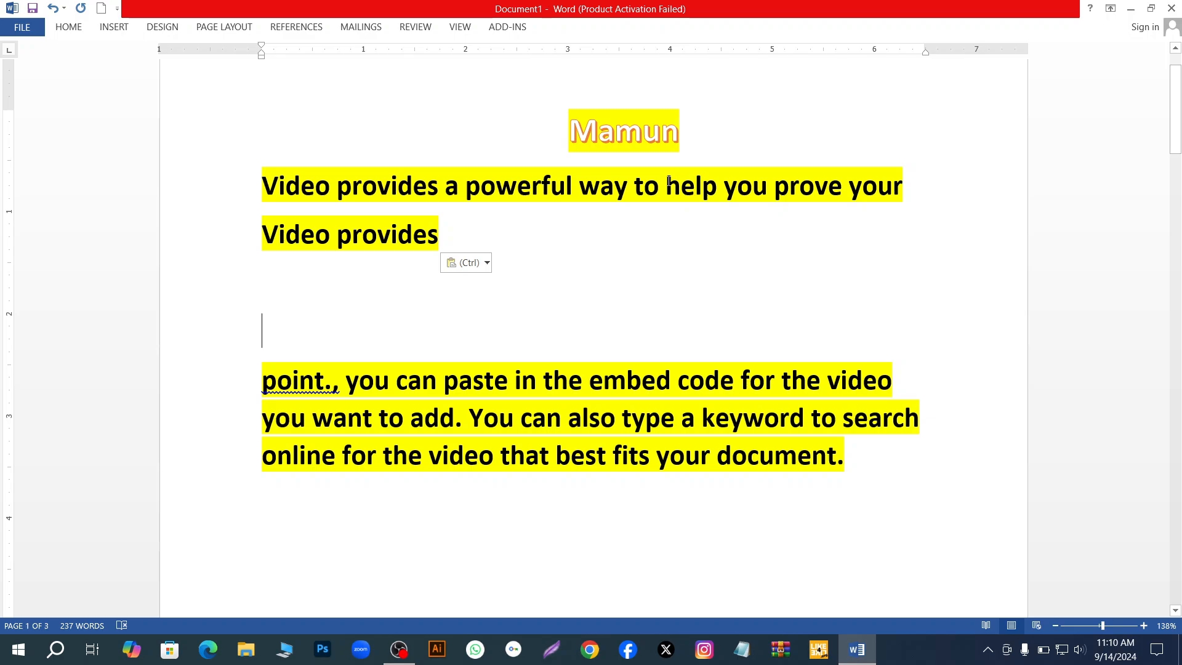
- Select the whole line "Video provides a powerful way to help you prove your" and keep source formatting for the pasted text
{"action": "triple_click", "coordinate": [636, 183]}
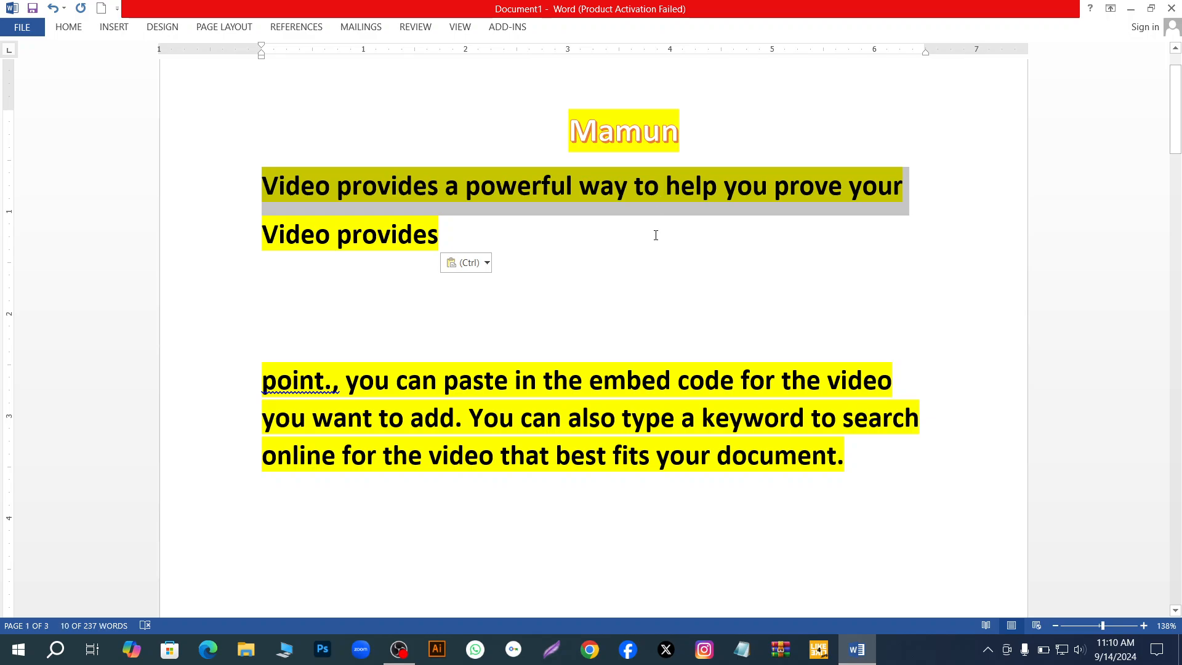
{"action": "left_click", "coordinate": [487, 263]}
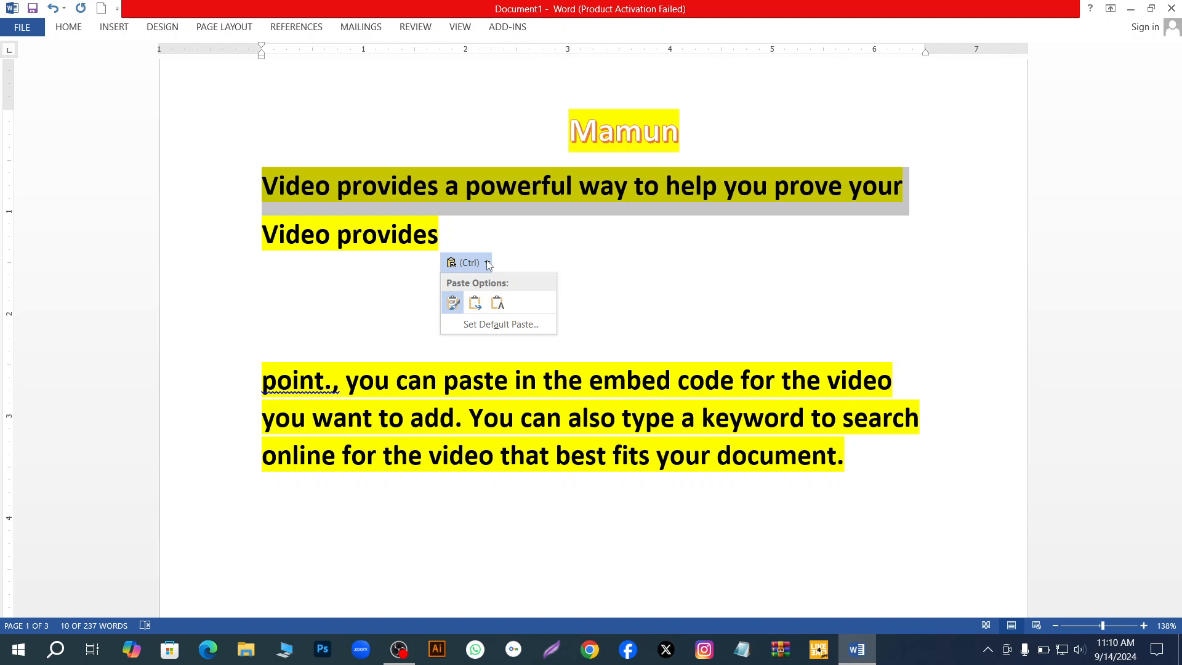
{"action": "left_click", "coordinate": [453, 302]}
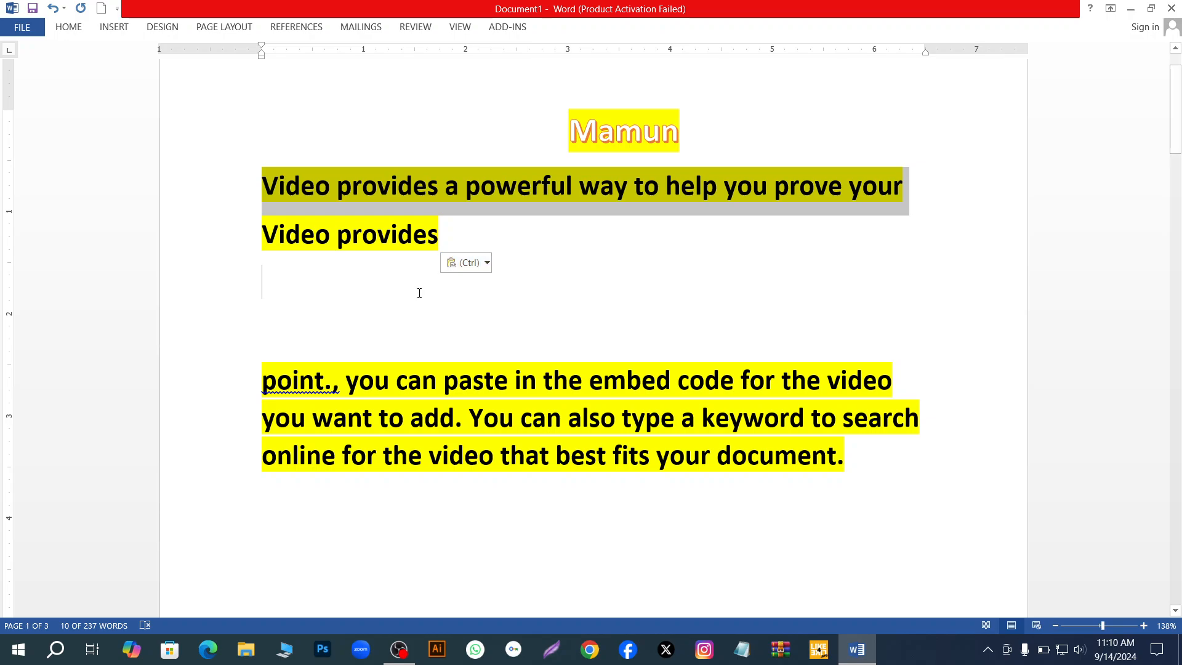
- Extend the multiple selection with the empty line below, the pasted "Video provides" line and the blank space before the centred title
{"action": "left_click", "coordinate": [452, 263]}
{"action": "left_click", "coordinate": [644, 269]}
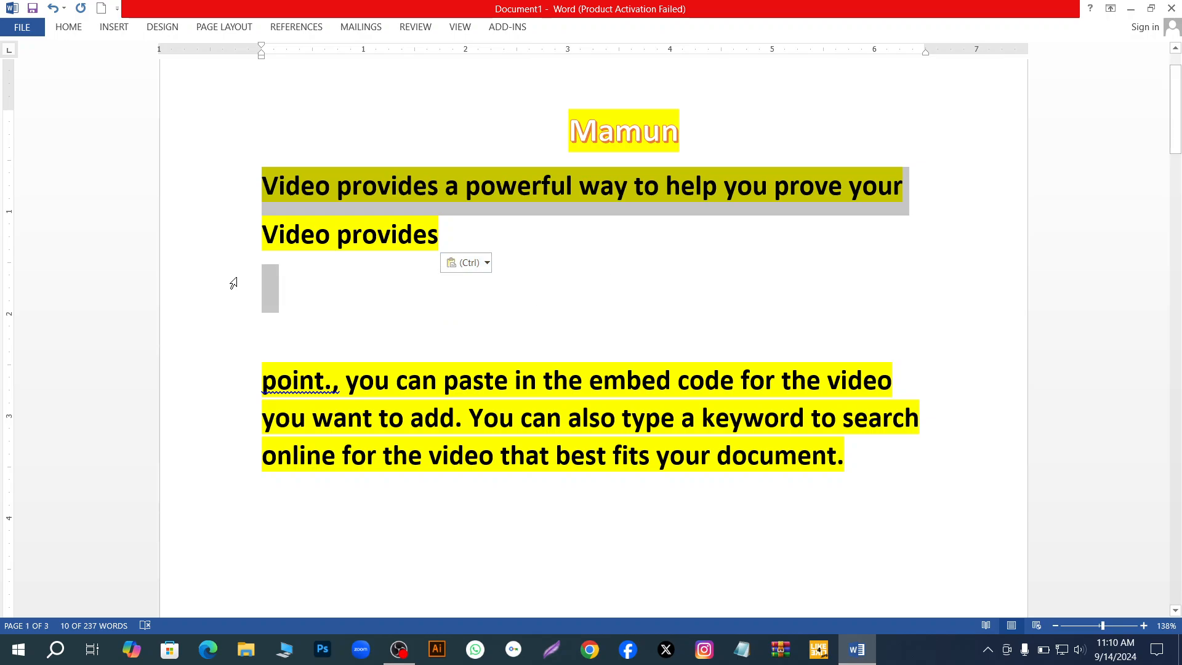
{"action": "left_click", "coordinate": [224, 230], "text": "ctrl"}
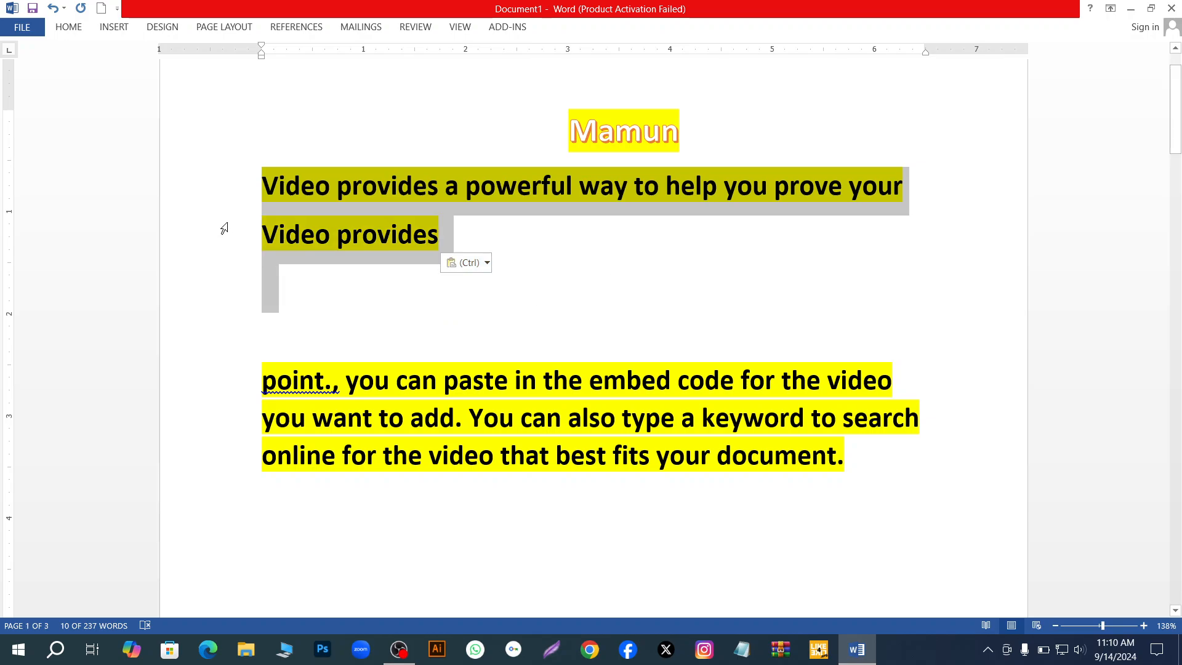
{"action": "double_click", "coordinate": [406, 131], "text": "ctrl"}
{"action": "left_click", "coordinate": [742, 242], "text": "ctrl"}
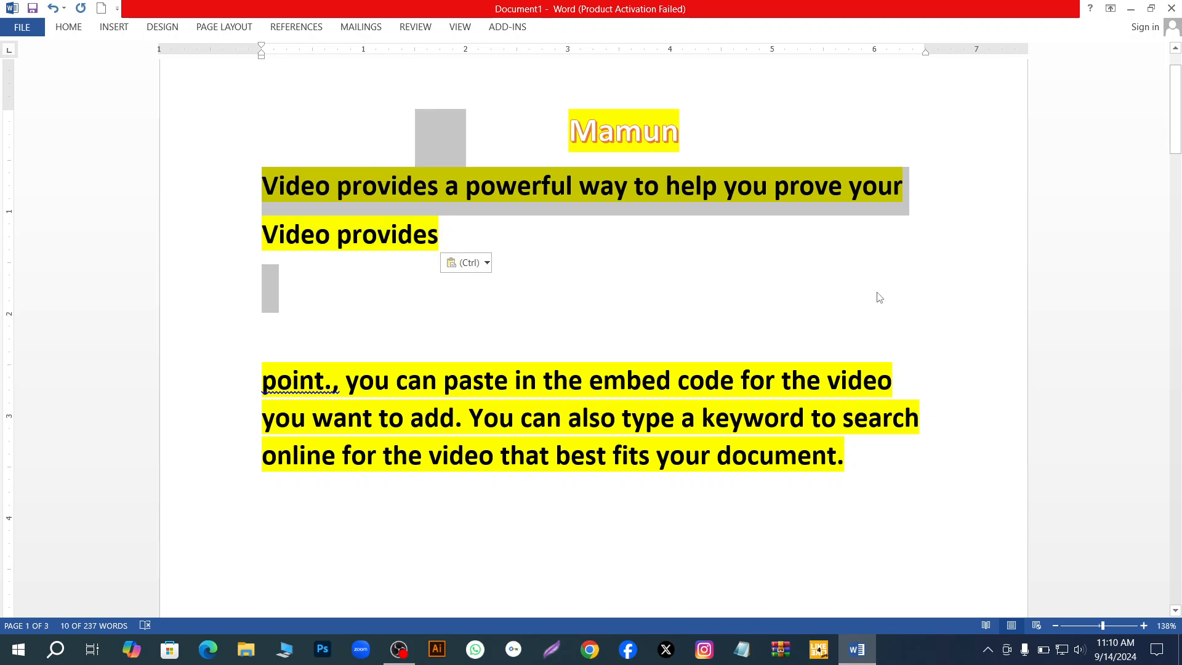
{"action": "scroll", "coordinate": [879, 298], "scroll_direction": "down", "scroll_amount": 2, "text": "ctrl"}
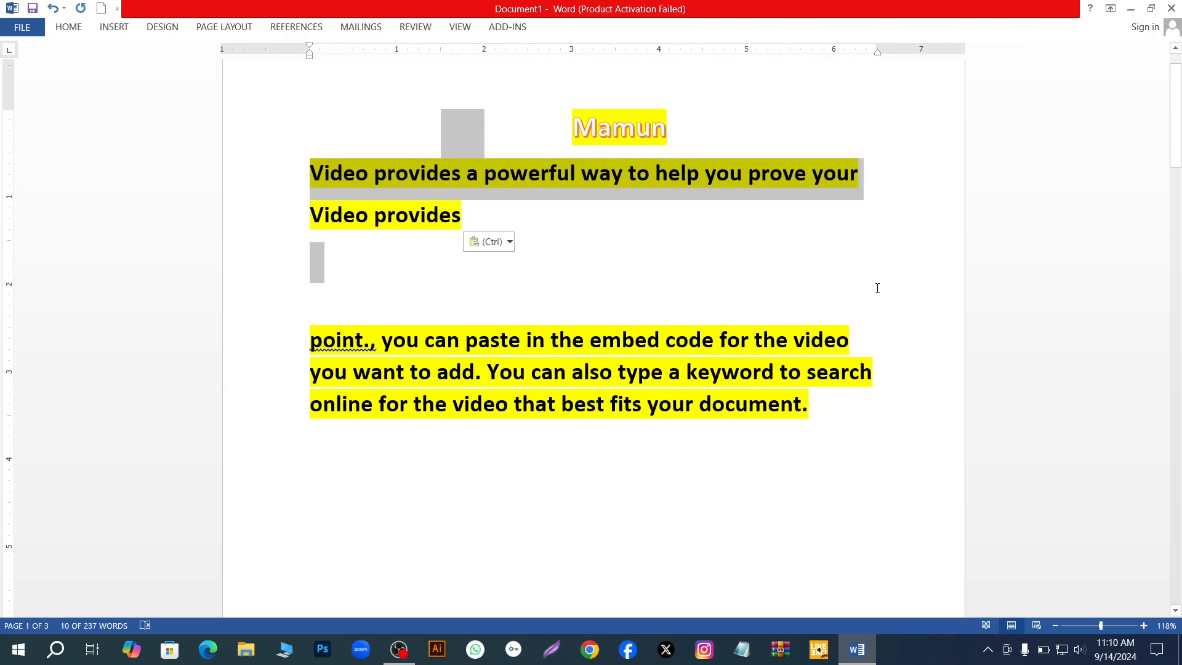
- Undo the paste of "Video provides" and the page break after the highlighted paragraph
{"action": "key", "text": "ctrl+z"}
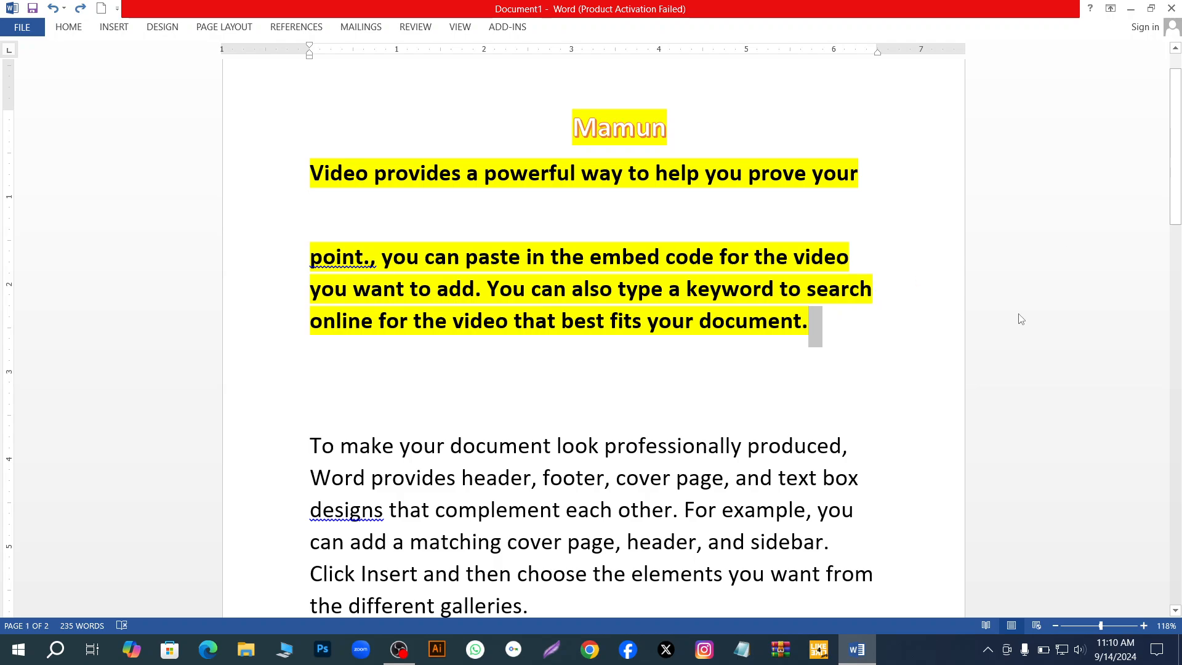
{"action": "scroll", "coordinate": [1019, 319], "scroll_direction": "down", "scroll_amount": 1, "text": "ctrl"}
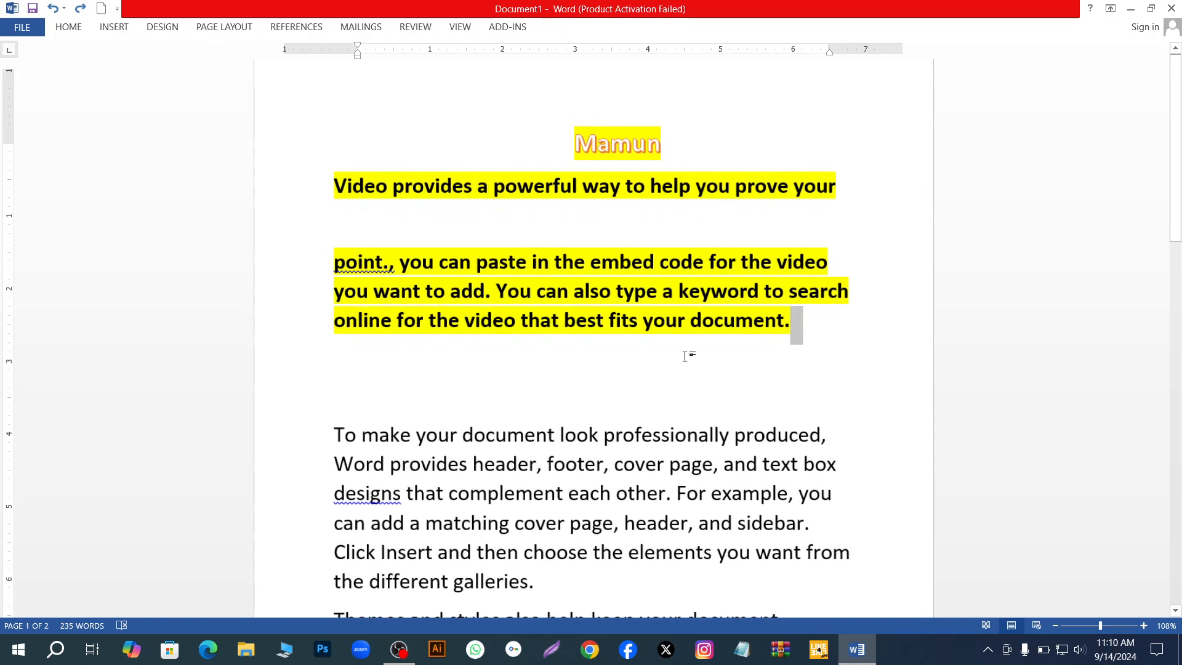
{"action": "scroll", "coordinate": [867, 406], "scroll_direction": "down", "scroll_amount": 1, "text": "ctrl"}
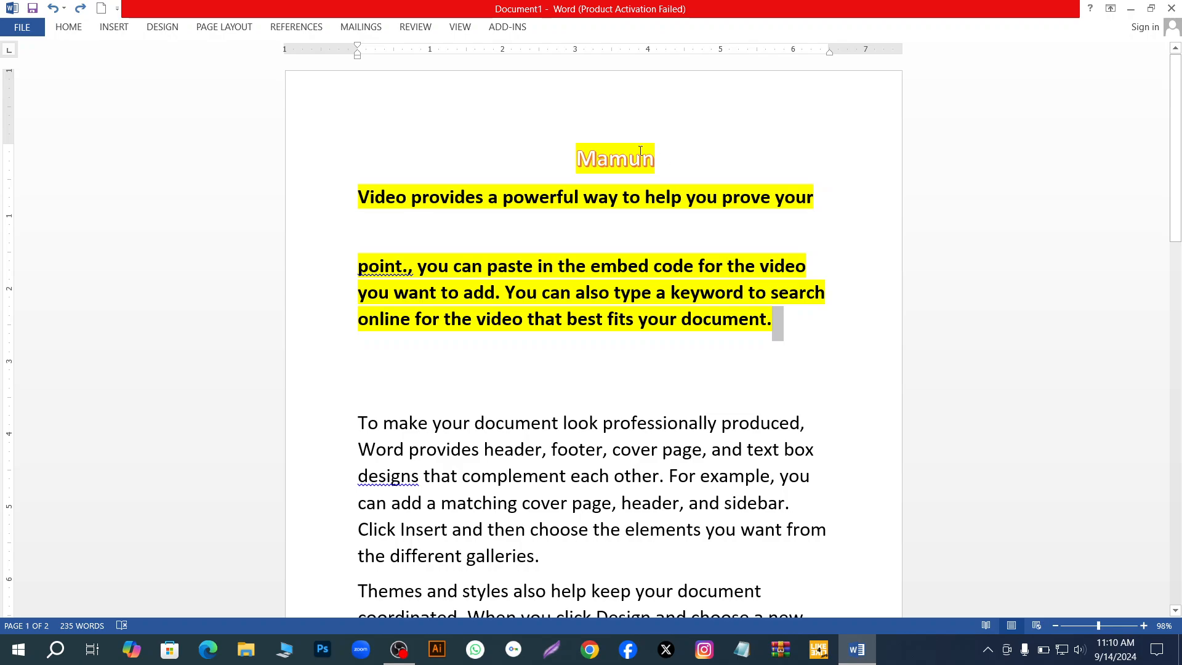
{"action": "left_click", "coordinate": [55, 31]}
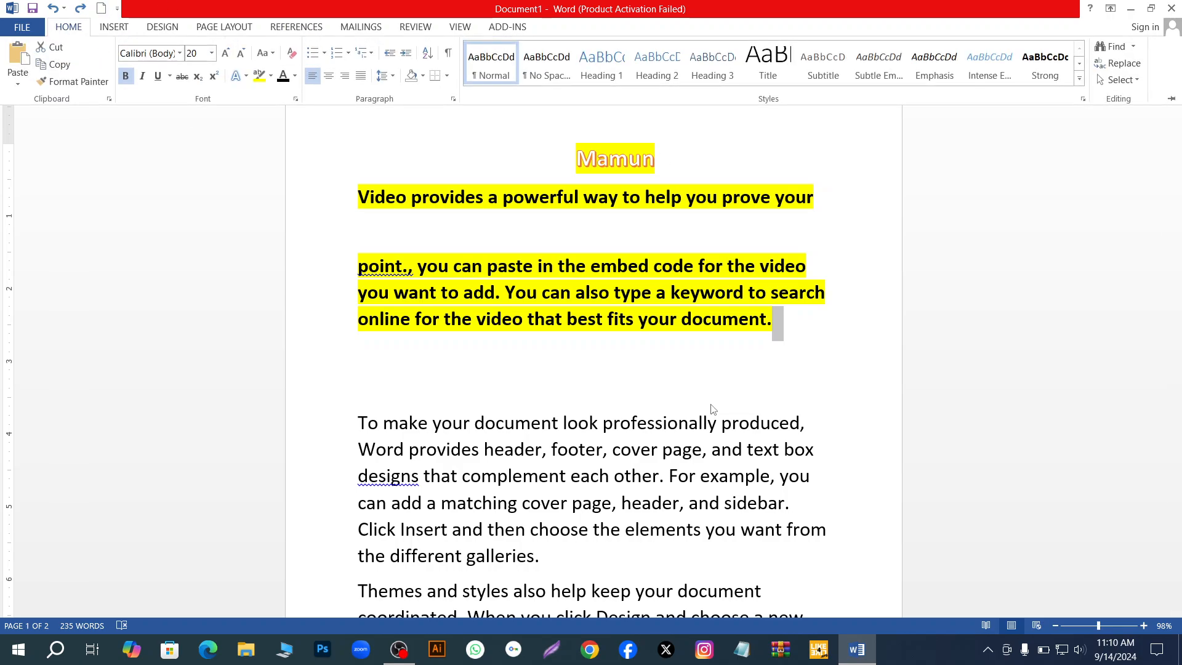
{"action": "scroll", "coordinate": [720, 410], "scroll_direction": "down", "scroll_amount": 2, "text": "ctrl"}
{"action": "scroll", "coordinate": [725, 404], "scroll_direction": "down", "scroll_amount": 1, "text": "ctrl"}
{"action": "scroll", "coordinate": [725, 405], "scroll_direction": "up", "scroll_amount": 1, "text": "ctrl"}
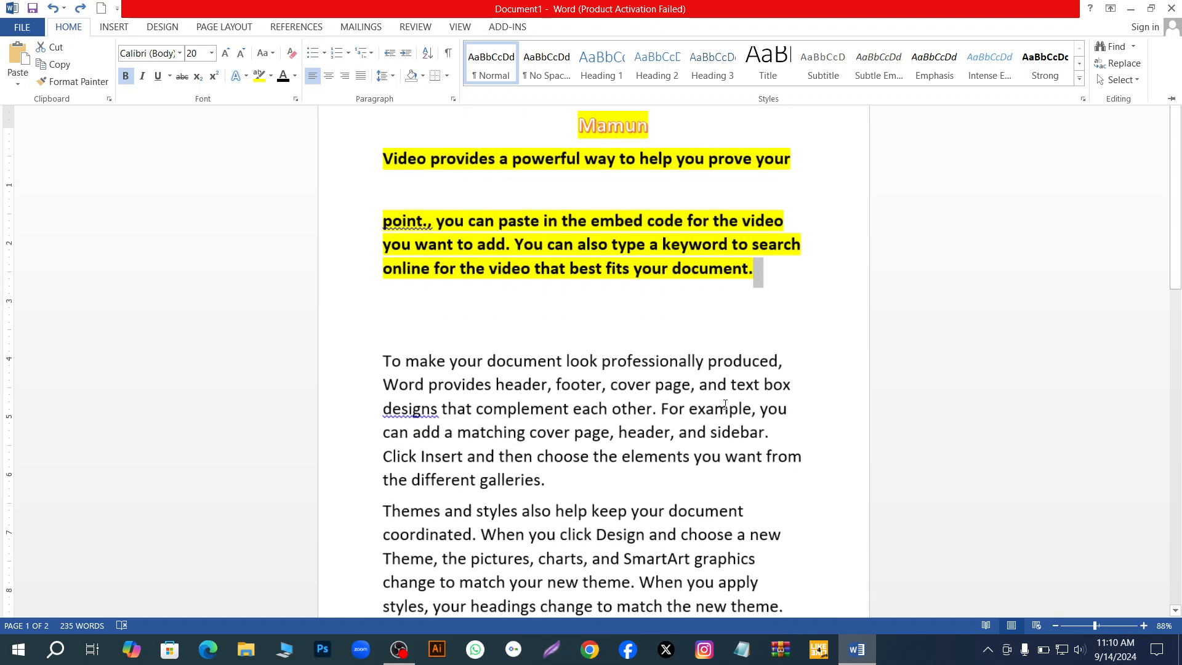
- Delete the word "powerful" together with the selected paragraph mark after "best fits your document."
{"action": "left_click", "coordinate": [774, 304]}
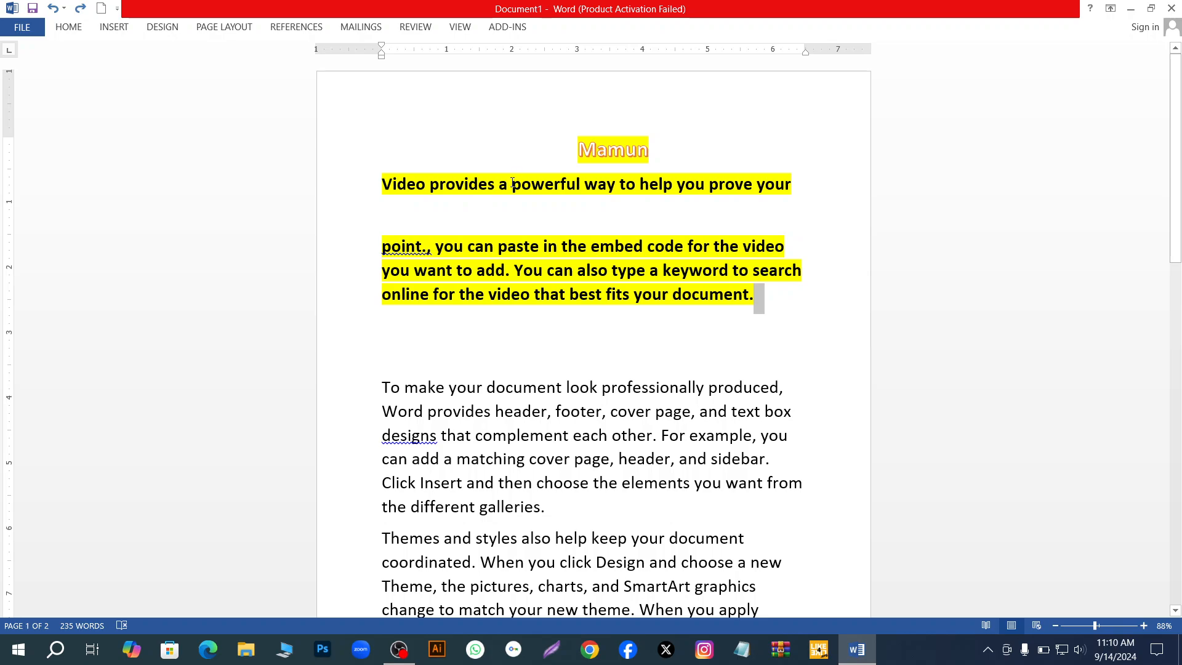
{"action": "left_click_drag", "start_coordinate": [512, 185], "coordinate": [582, 190]}
{"action": "key", "text": "ctrl+c"}
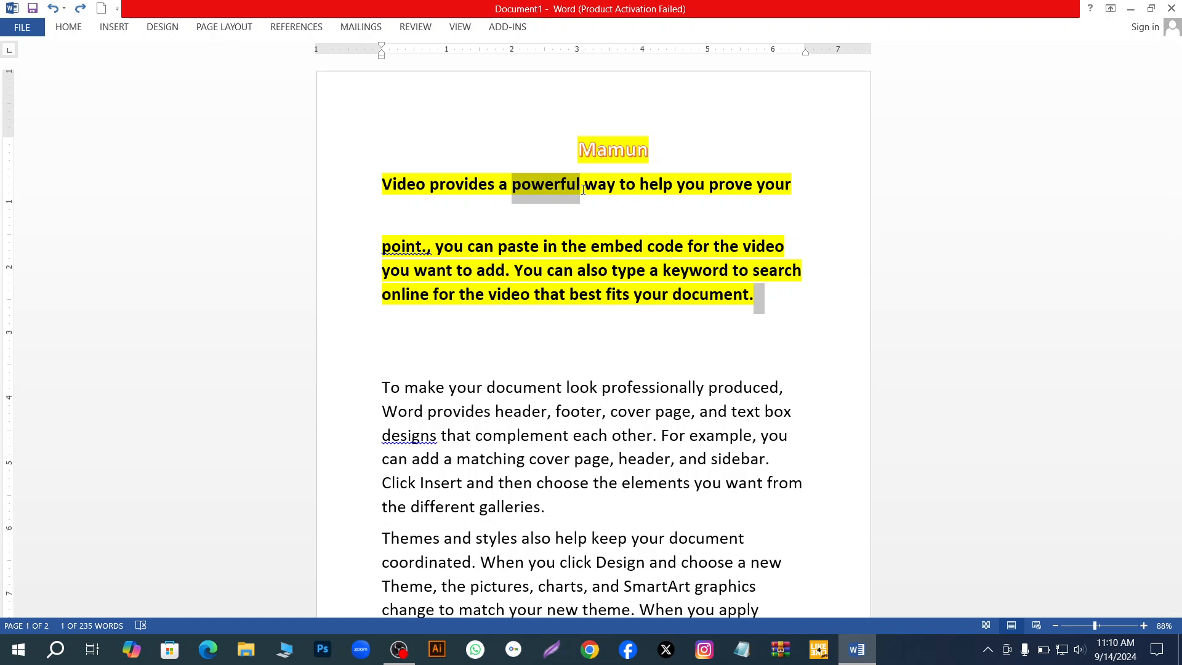
{"action": "key", "text": "Delete"}
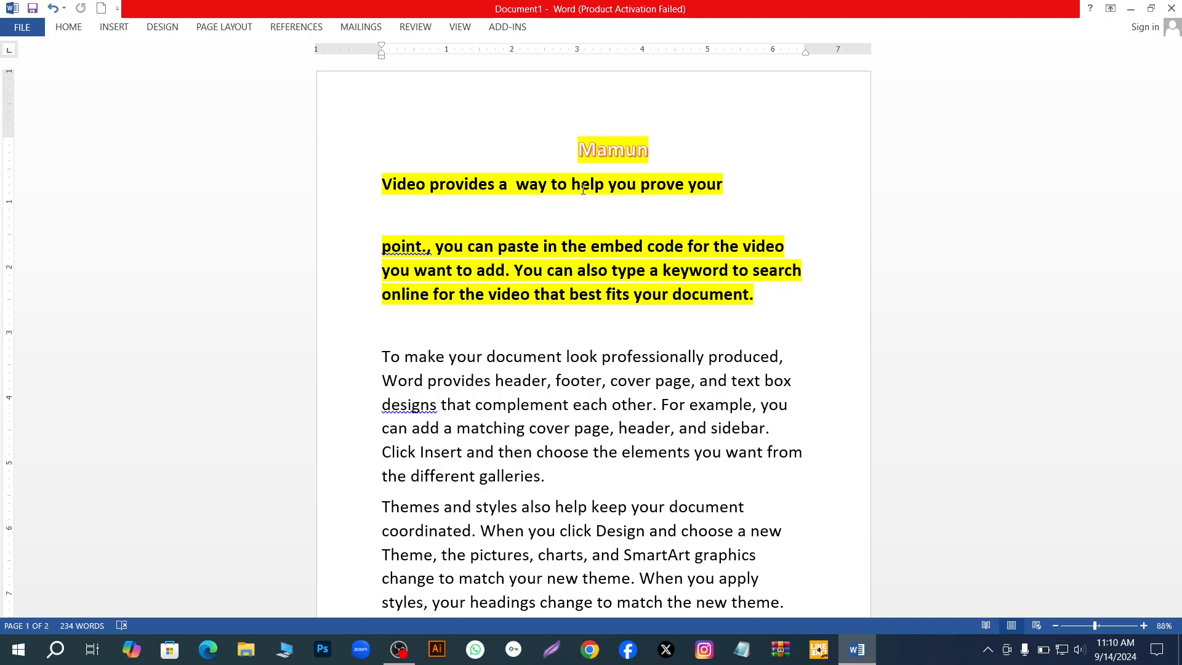
- Insert a page break after "best fits your document.", check the page layout, and undo it
{"action": "double_click", "coordinate": [763, 299]}
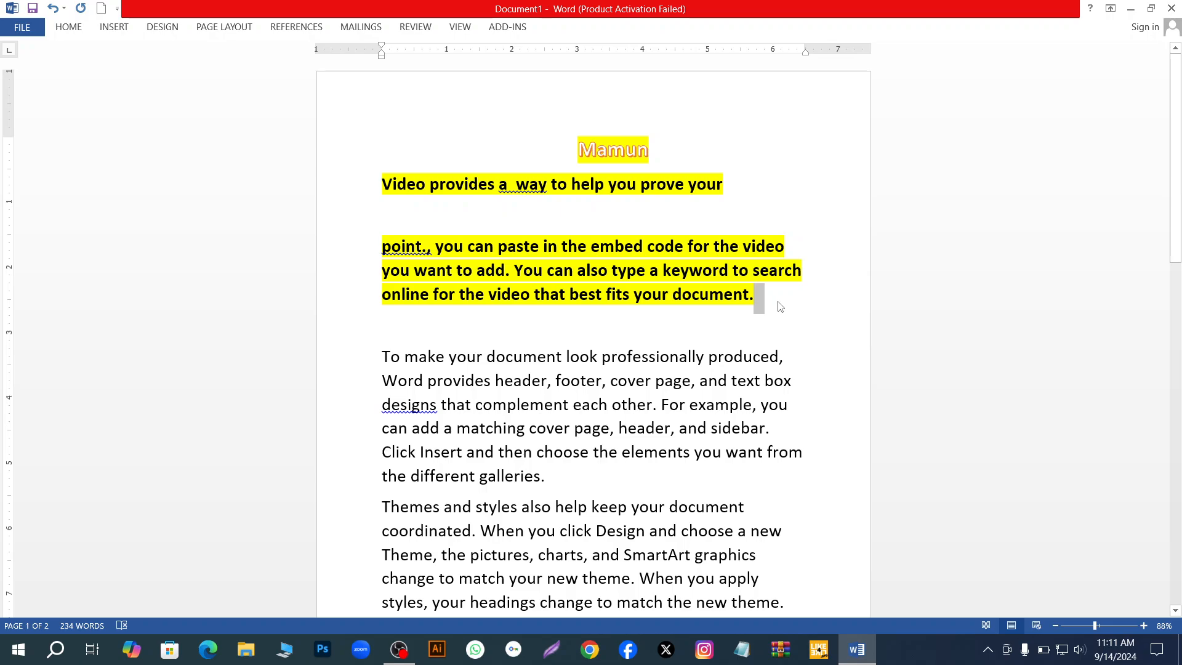
{"action": "key", "text": "ctrl+Return"}
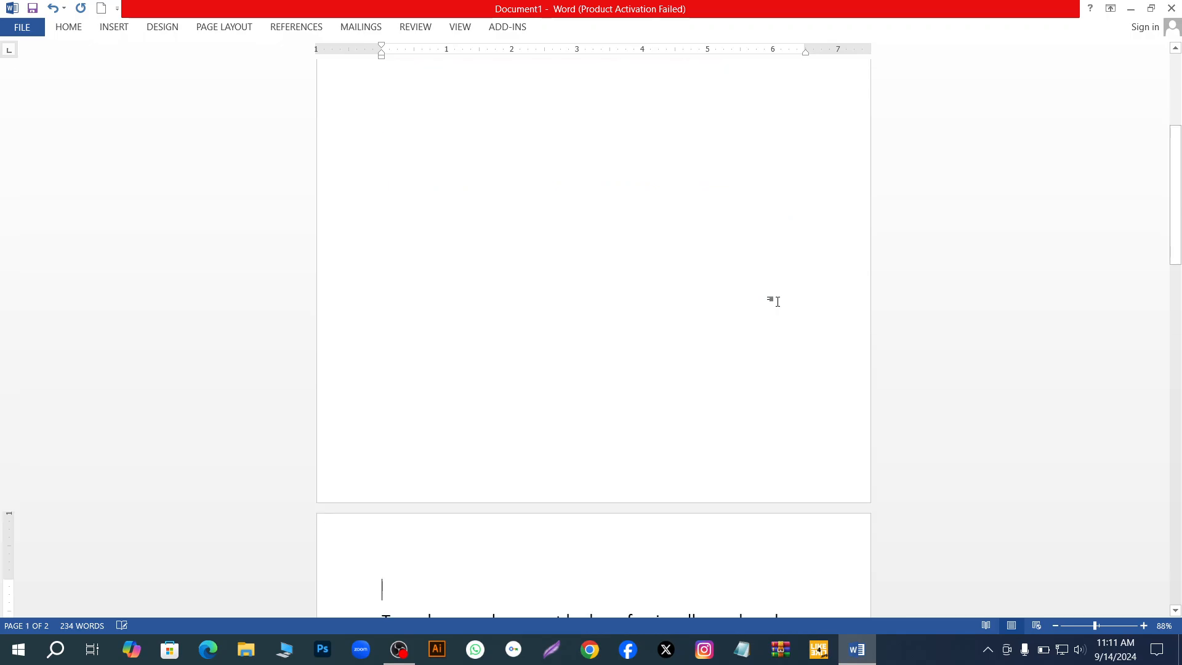
{"action": "scroll", "coordinate": [777, 302], "scroll_direction": "up", "scroll_amount": 1, "text": "ctrl"}
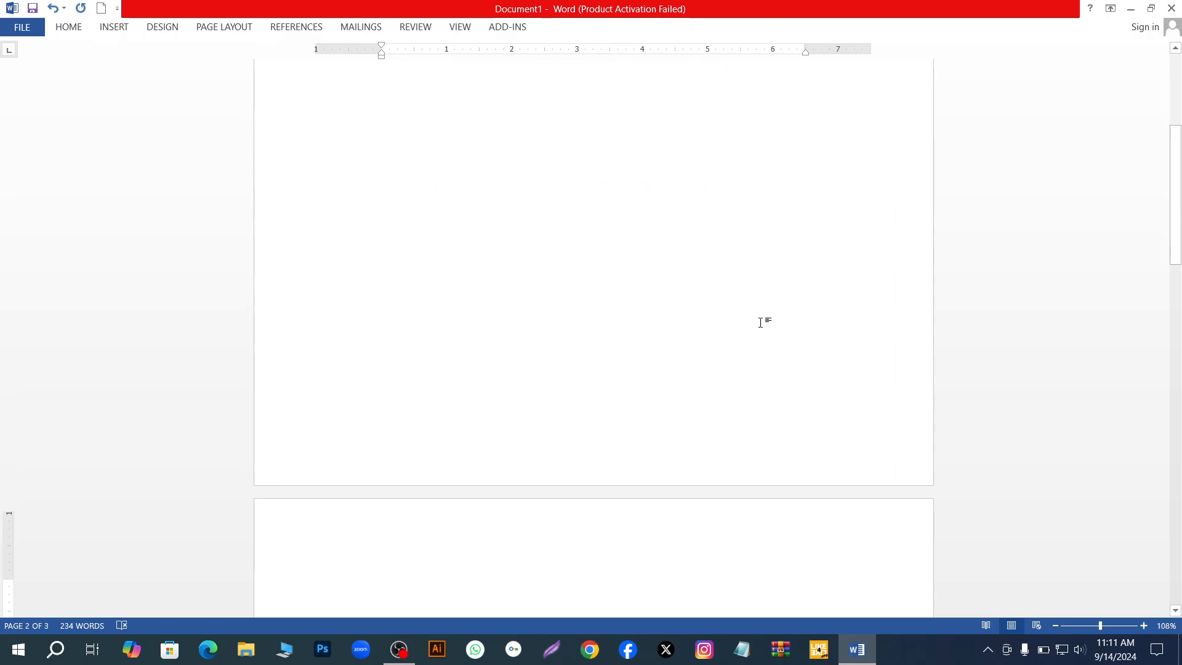
{"action": "scroll", "coordinate": [761, 323], "scroll_direction": "down", "scroll_amount": 3, "text": "ctrl"}
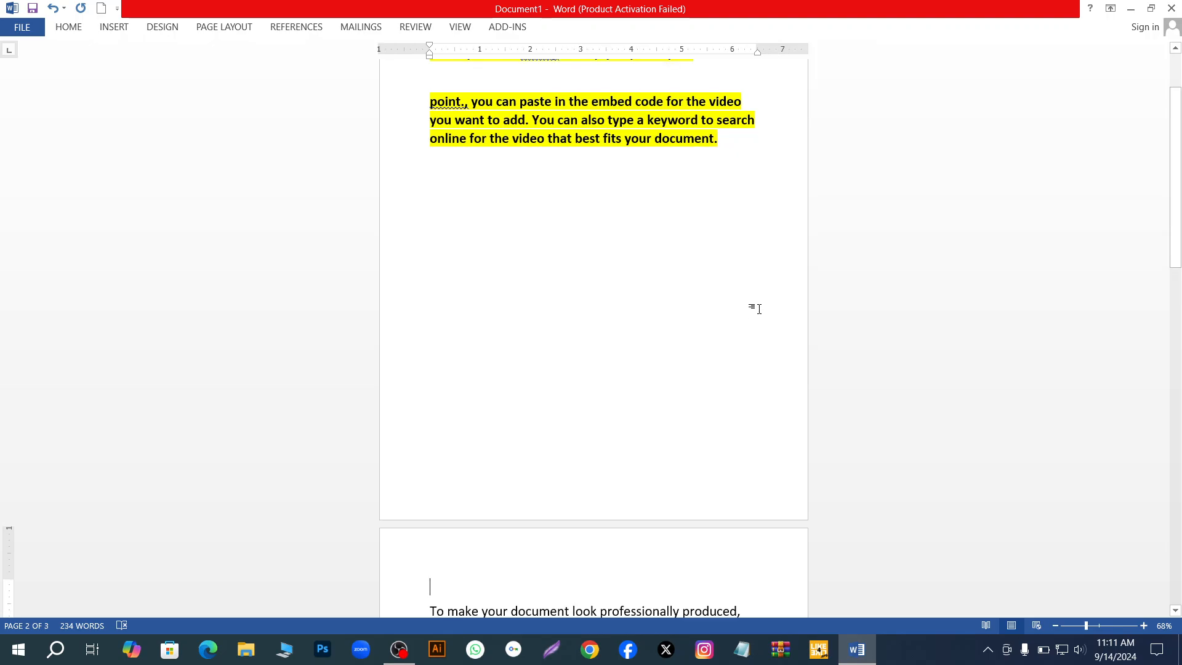
{"action": "scroll", "coordinate": [686, 501], "scroll_direction": "up", "scroll_amount": 2, "text": "ctrl"}
{"action": "scroll", "coordinate": [686, 501], "scroll_direction": "down", "scroll_amount": 2, "text": "ctrl"}
{"action": "key", "text": "ctrl+z"}
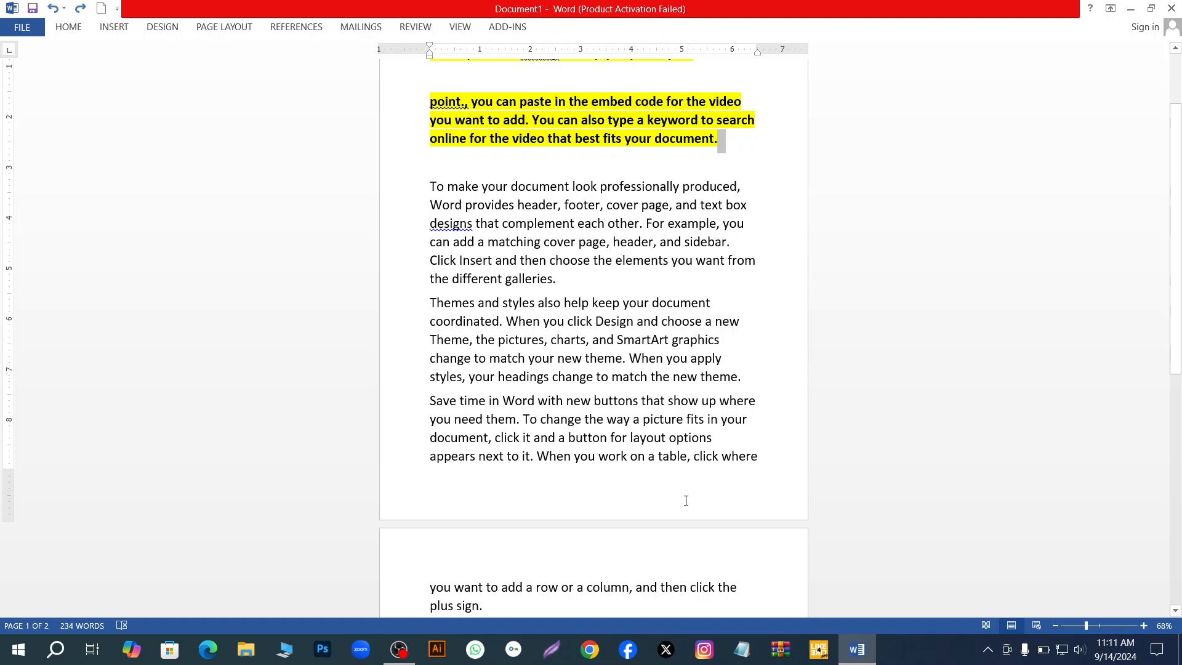
- Select the empty line below the highlighted paragraph together with the line "online for the video that best fits your document."
{"action": "double_click", "coordinate": [443, 159]}
{"action": "key", "text": "shift+Up"}
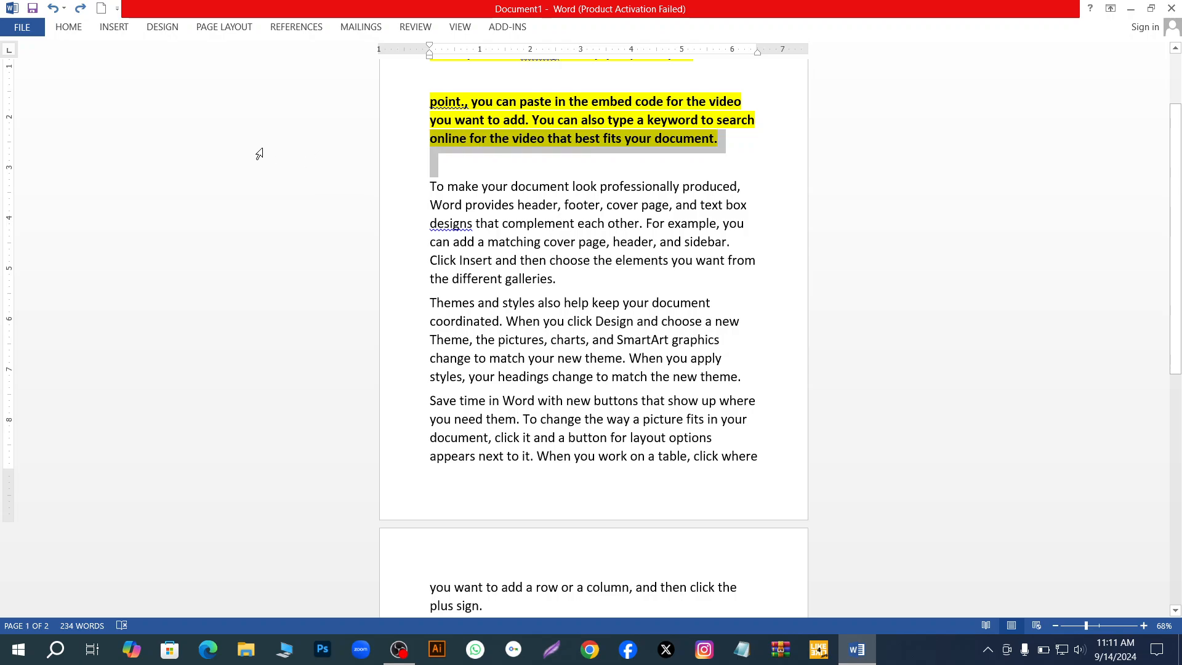
{"action": "left_click", "coordinate": [69, 27]}
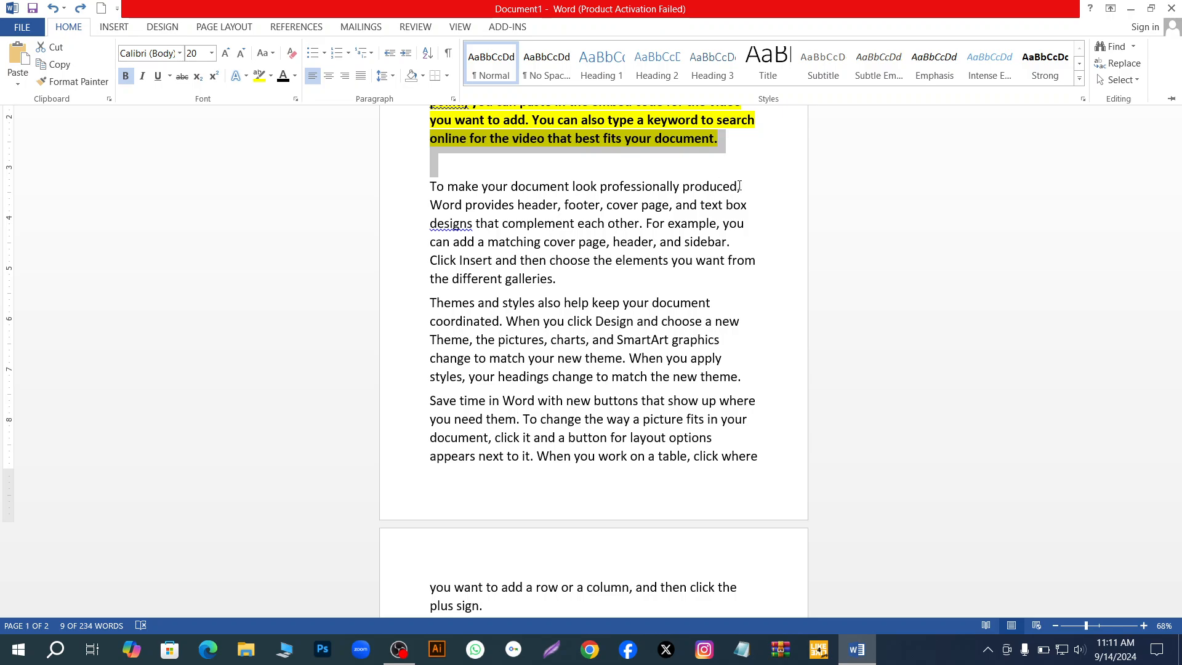
{"action": "left_click", "coordinate": [671, 172]}
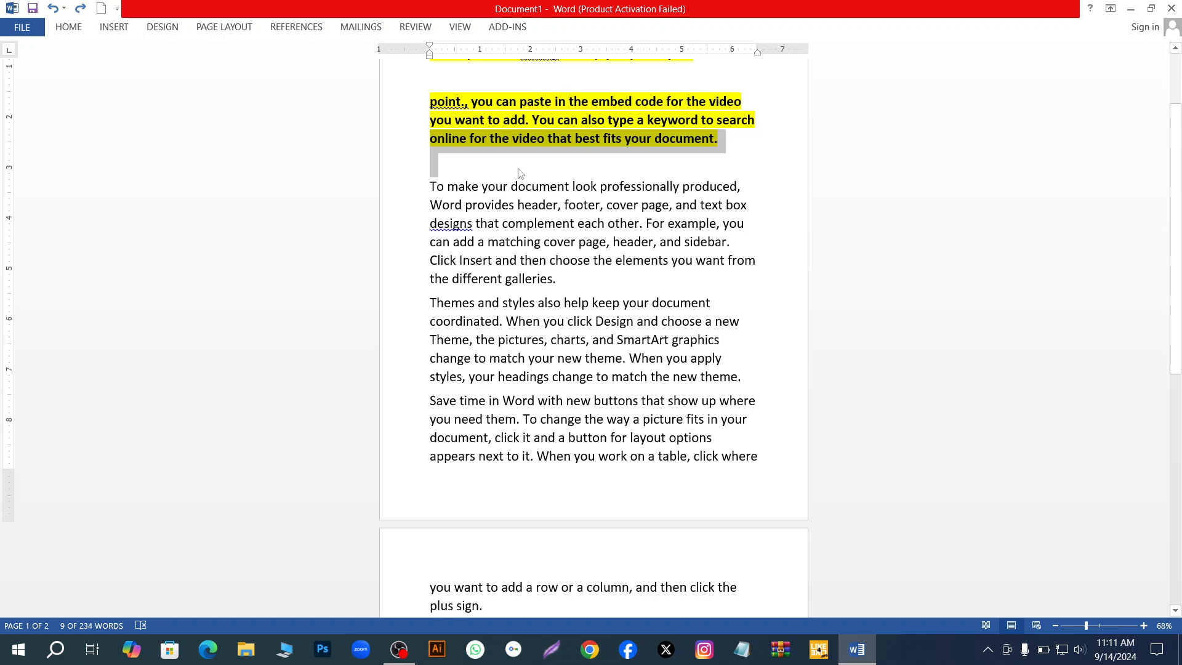
- Paste "powerful" on the empty line below the highlighted paragraph and check its paste options
{"action": "left_click", "coordinate": [747, 154]}
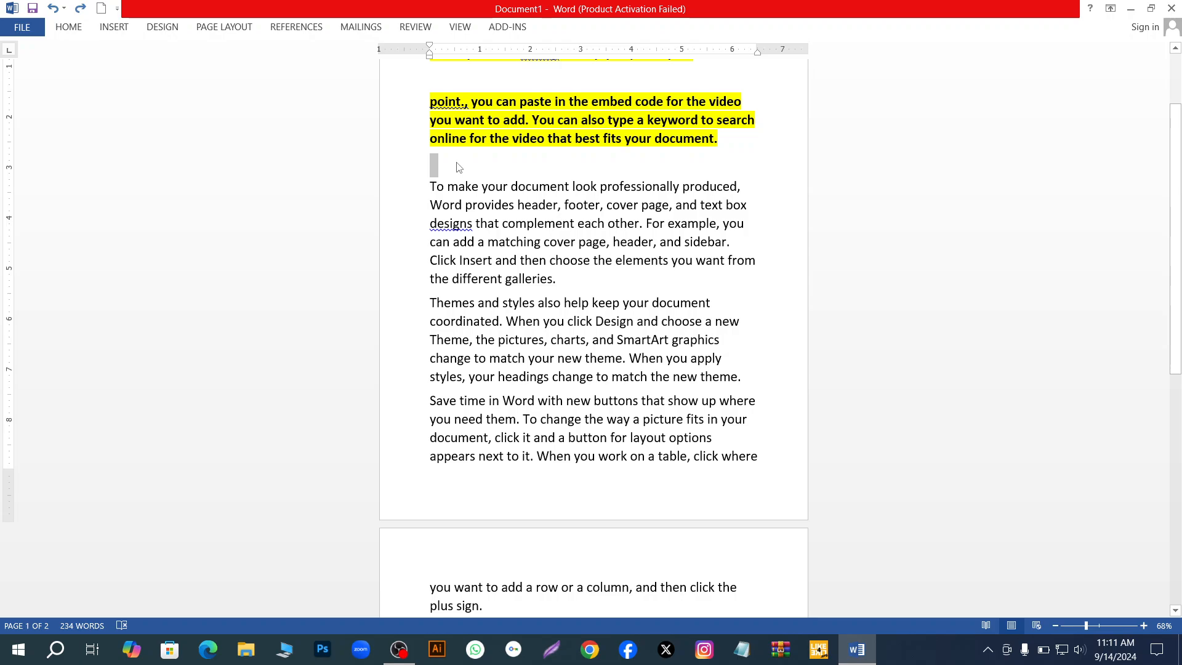
{"action": "key", "text": "ctrl+v"}
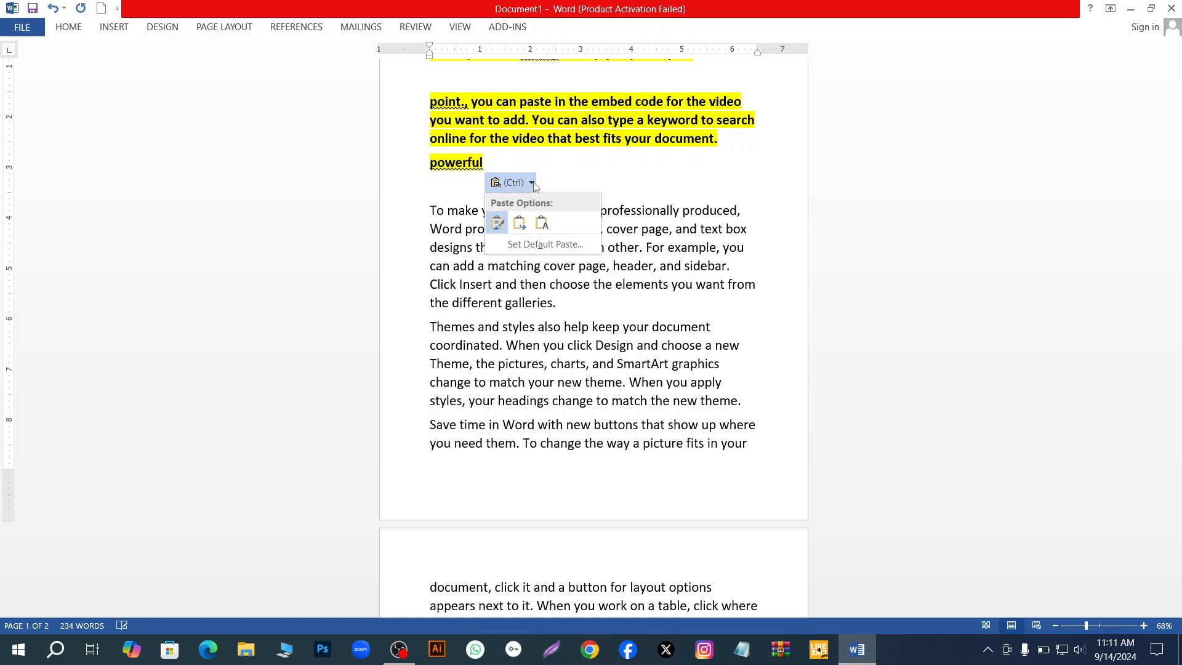
{"action": "left_click", "coordinate": [501, 185]}
{"action": "left_click", "coordinate": [502, 188]}
{"action": "left_click", "coordinate": [518, 185]}
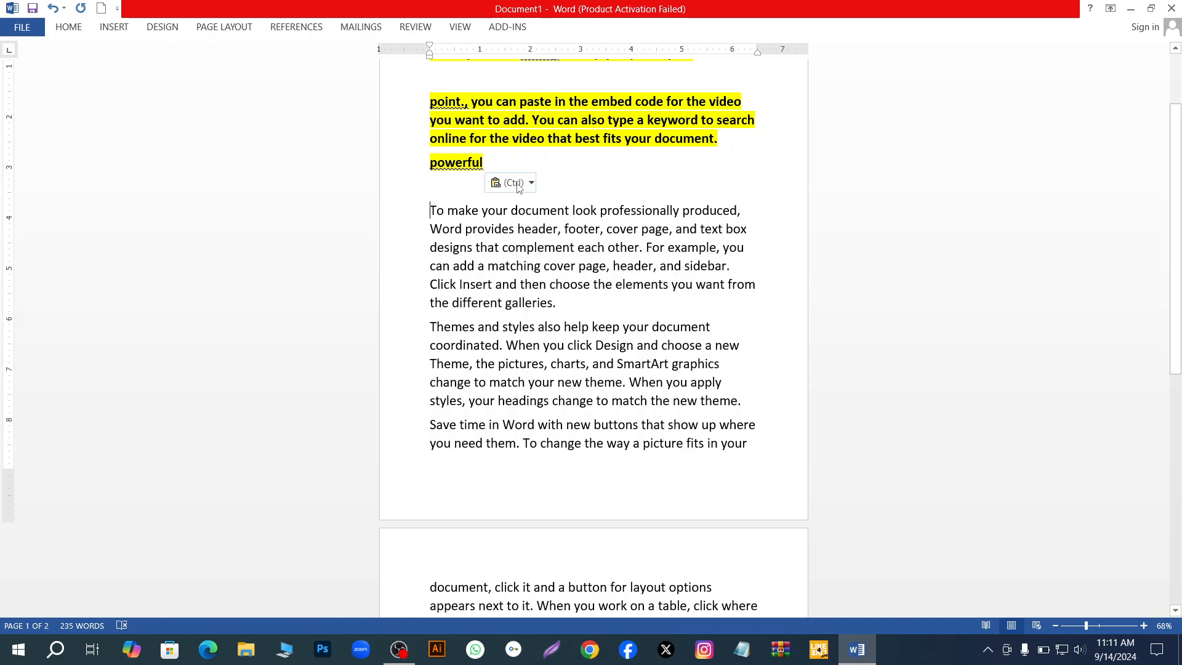
- Delete the empty paragraph directly below the pasted word "powerful"
{"action": "left_click_drag", "start_coordinate": [549, 171], "coordinate": [548, 176]}
{"action": "scroll", "coordinate": [694, 180], "scroll_direction": "up", "scroll_amount": 2, "text": "ctrl"}
{"action": "scroll", "coordinate": [694, 179], "scroll_direction": "down", "scroll_amount": 1, "text": "ctrl"}
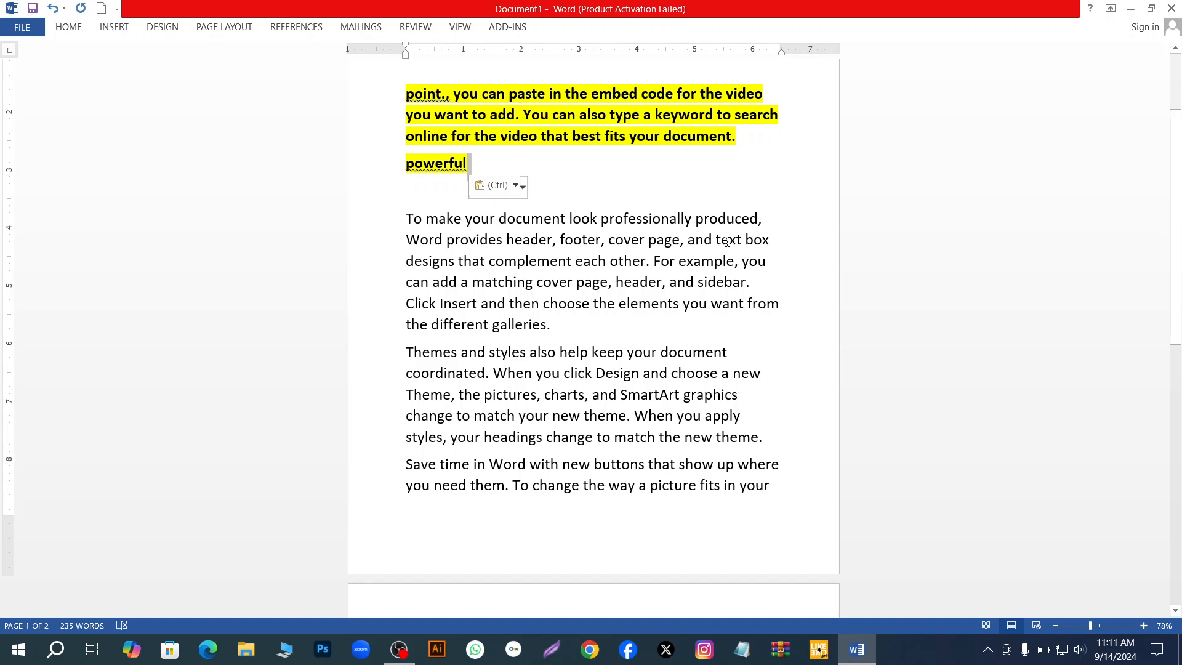
{"action": "scroll", "coordinate": [535, 196], "scroll_direction": "up", "scroll_amount": 1, "text": "ctrl"}
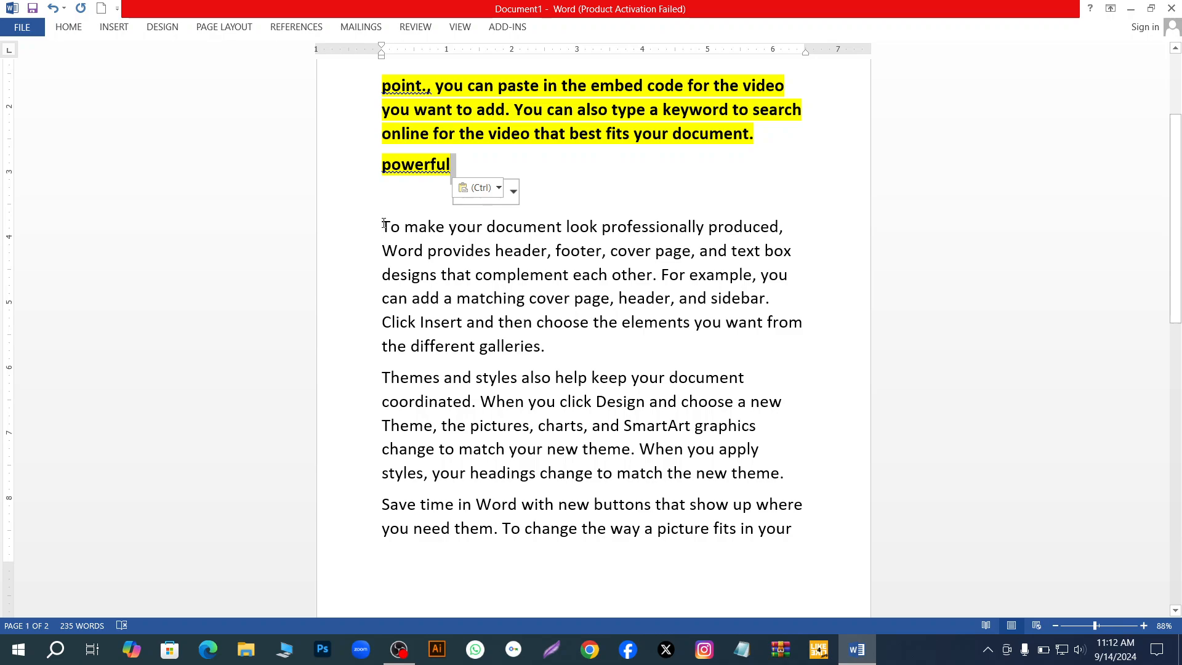
{"action": "key", "text": "Delete"}
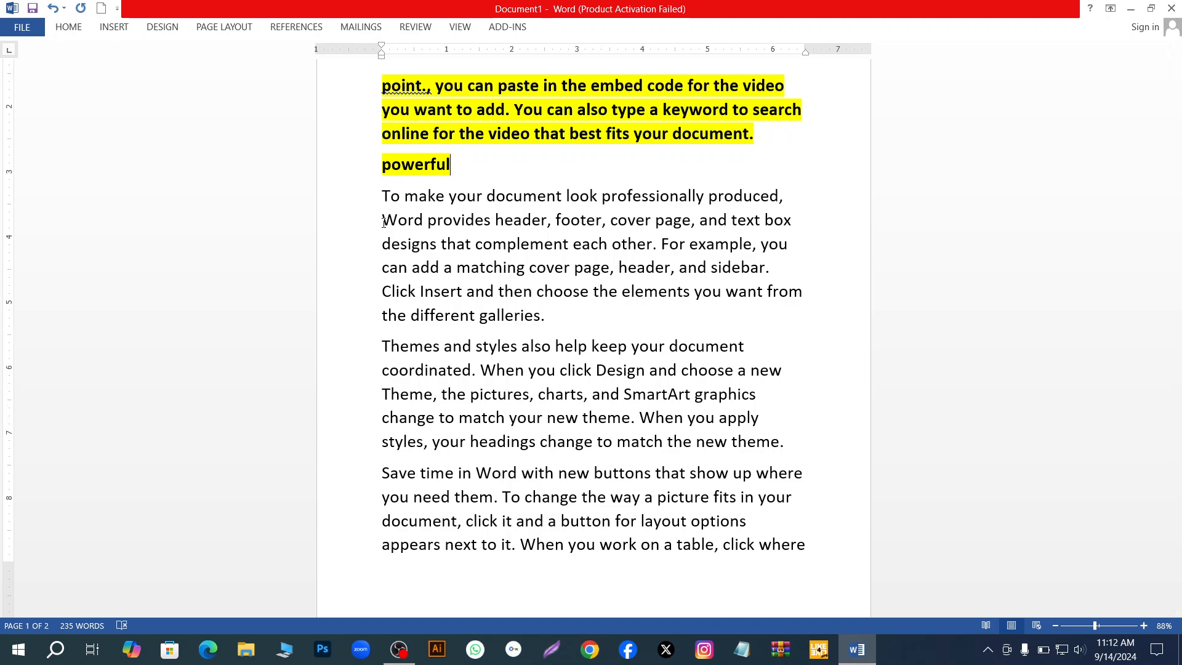
- Delete the text after "To make your document" word by word, from "look professionally produced" through "complement"
{"action": "left_click", "coordinate": [562, 195], "text": "ctrl"}
{"action": "left_click", "coordinate": [561, 195]}
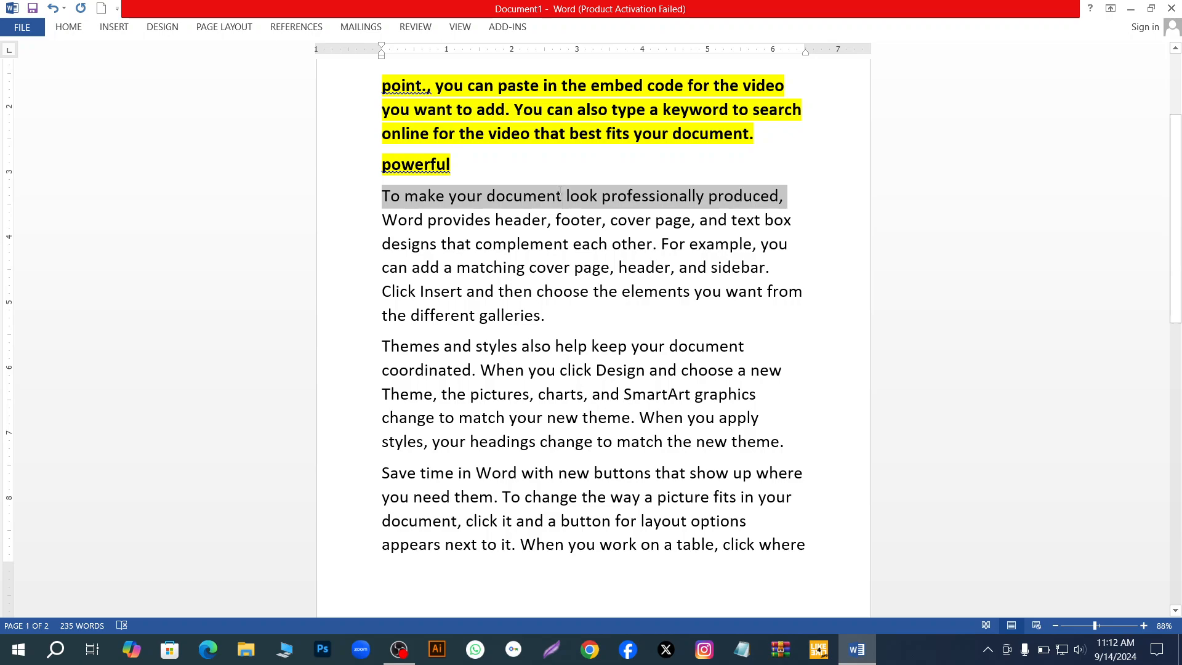
{"action": "key", "text": "ctrl+Delete"}
{"action": "key", "text": "ctrl+Delete"}
{"action": "key", "text": "ctrl+Delete"}
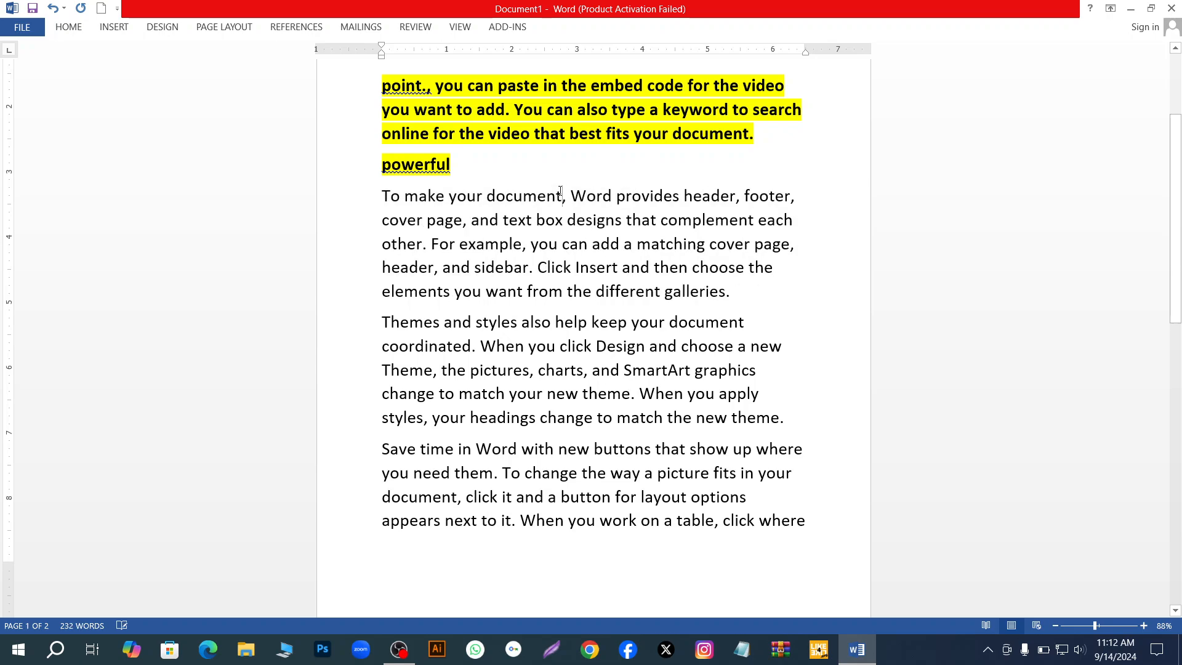
{"action": "key", "text": "ctrl+Delete"}
{"action": "key", "text": "ctrl+Delete"}
{"action": "key", "text": "ctrl+Delete"}
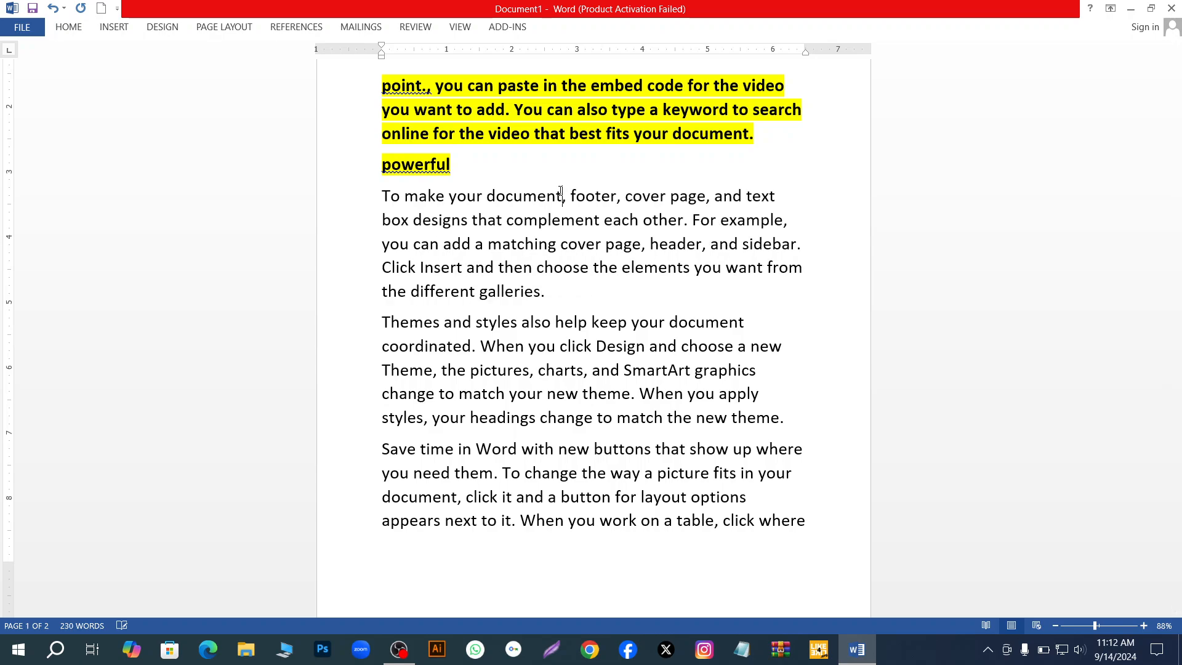
{"action": "key", "text": "ctrl+Delete"}
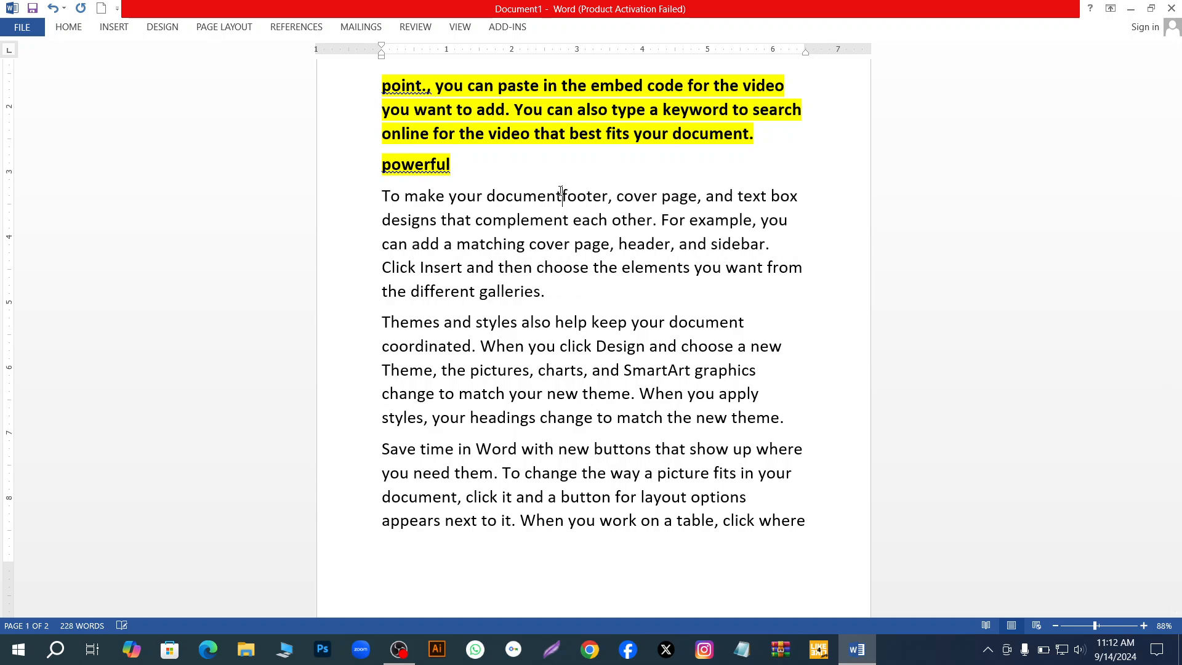
{"action": "key", "text": "ctrl+Delete"}
{"action": "key", "text": "ctrl+Delete"}
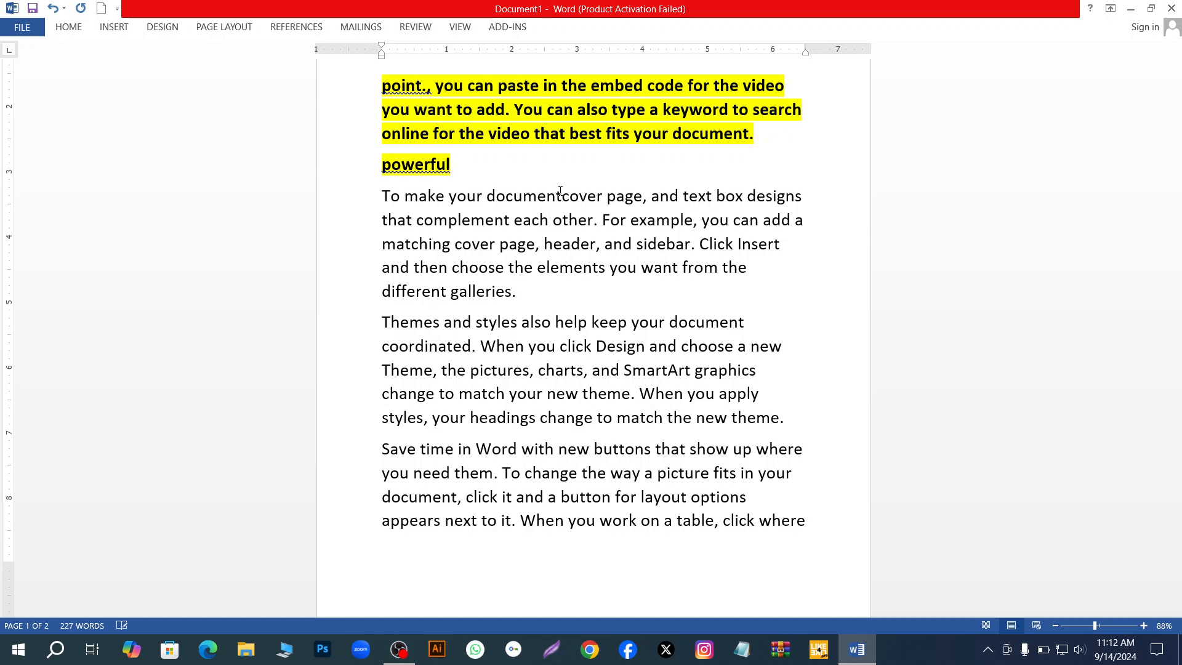
{"action": "key", "text": "ctrl+Delete"}
{"action": "key", "text": "ctrl+Delete"}
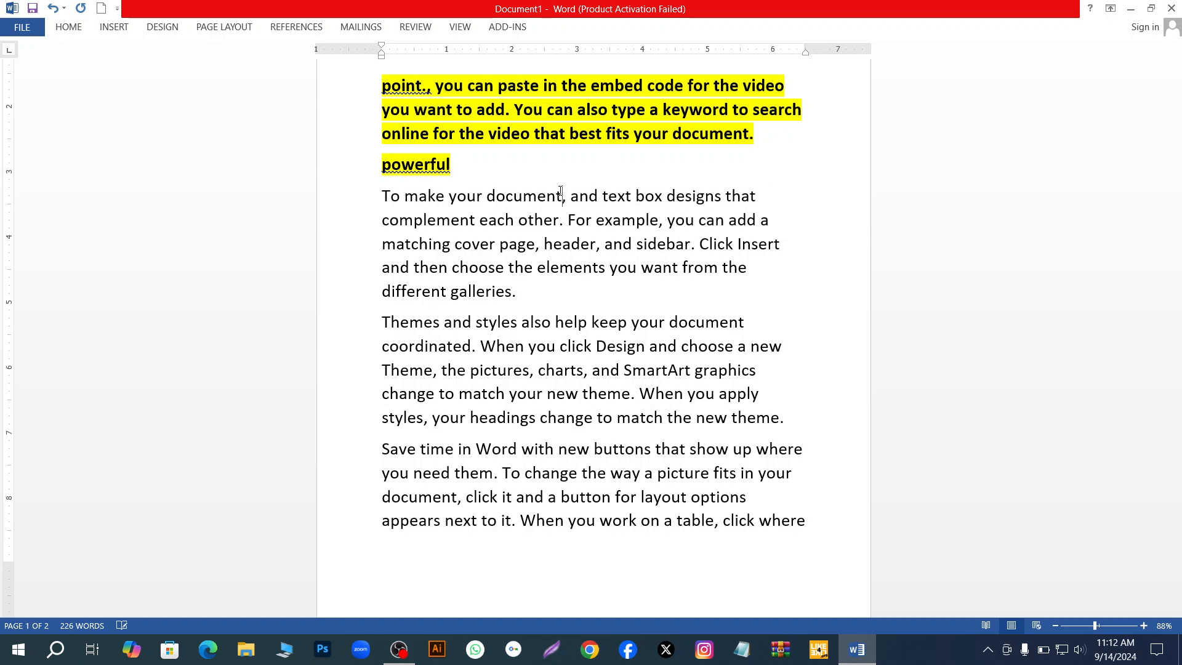
{"action": "key", "text": "ctrl+Delete"}
{"action": "key", "text": "ctrl+Delete"}
{"action": "key", "text": "ctrl+Delete"}
{"action": "key", "text": "ctrl+Delete"}
{"action": "key", "text": "ctrl+Delete"}
{"action": "key", "text": "ctrl+Delete"}
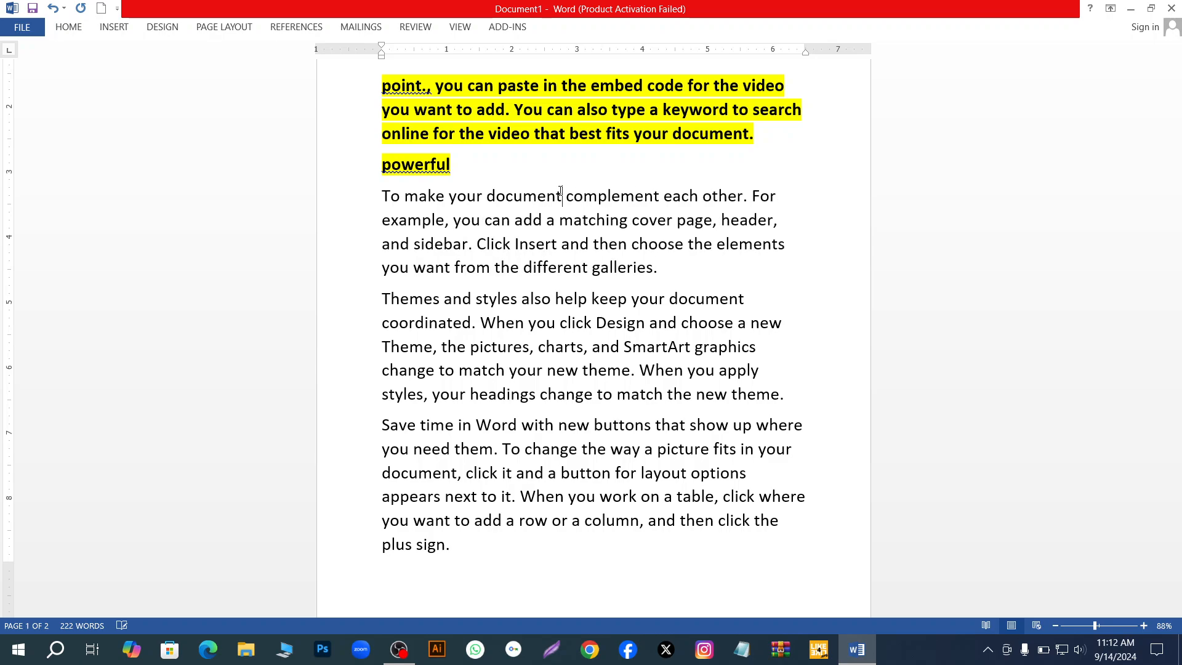
{"action": "key", "text": "ctrl+Delete"}
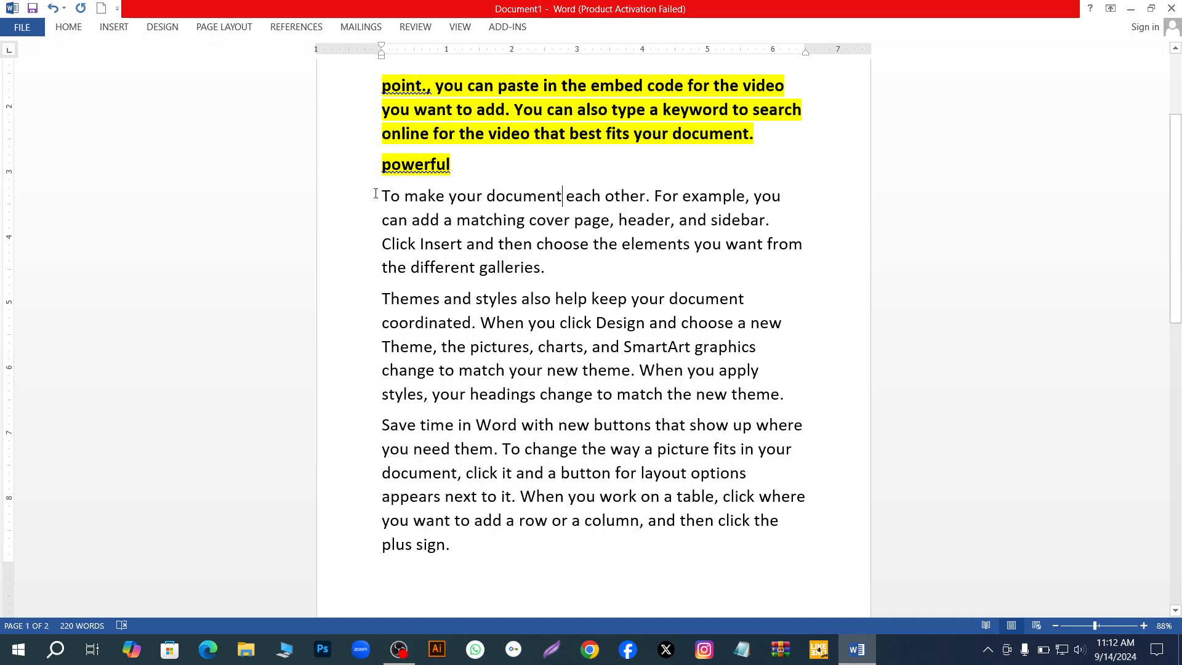
- Delete the opening words "To make your document" one at a time from the paragraph below "powerful", reselecting the paragraph between deletions
{"action": "key", "text": "ctrl+a"}
{"action": "left_click", "coordinate": [357, 223]}
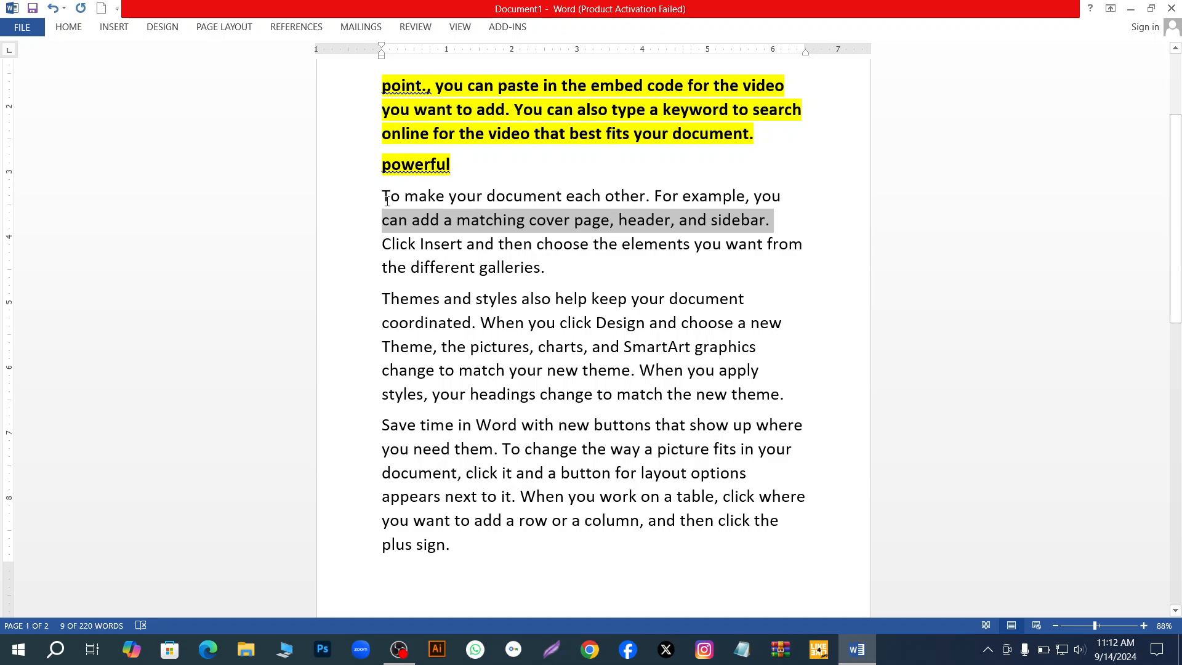
{"action": "left_click_drag", "start_coordinate": [384, 195], "coordinate": [545, 270]}
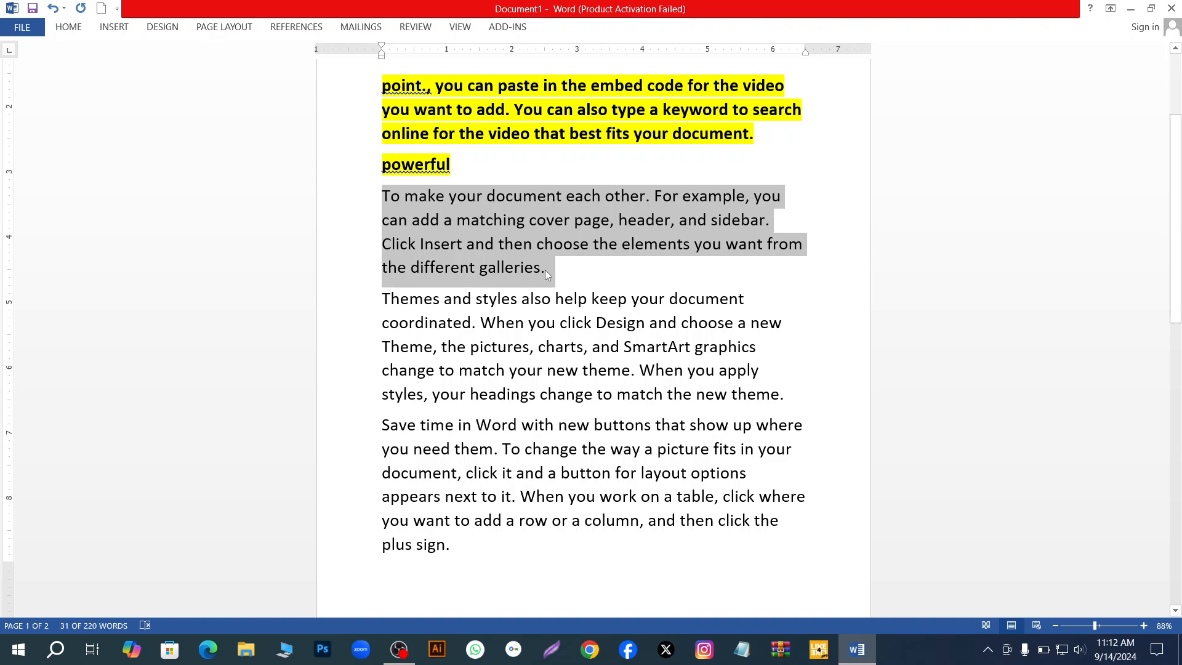
{"action": "key", "text": "ctrl+Delete"}
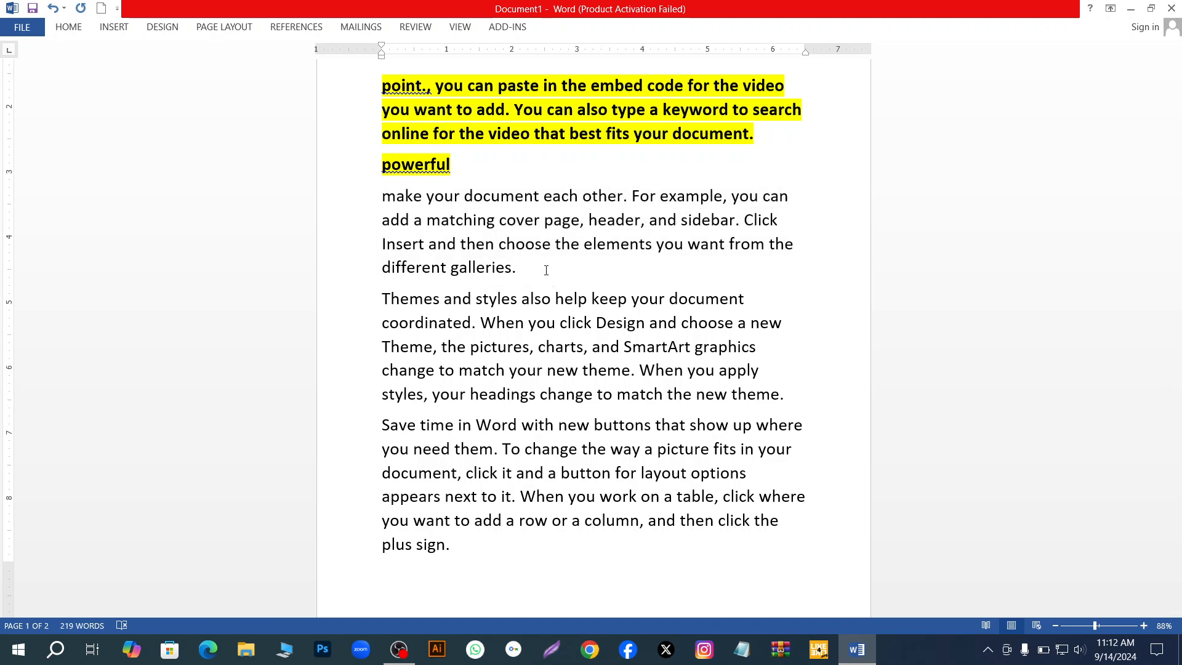
{"action": "left_click", "coordinate": [396, 206], "text": "ctrl"}
{"action": "triple_click", "coordinate": [396, 205]}
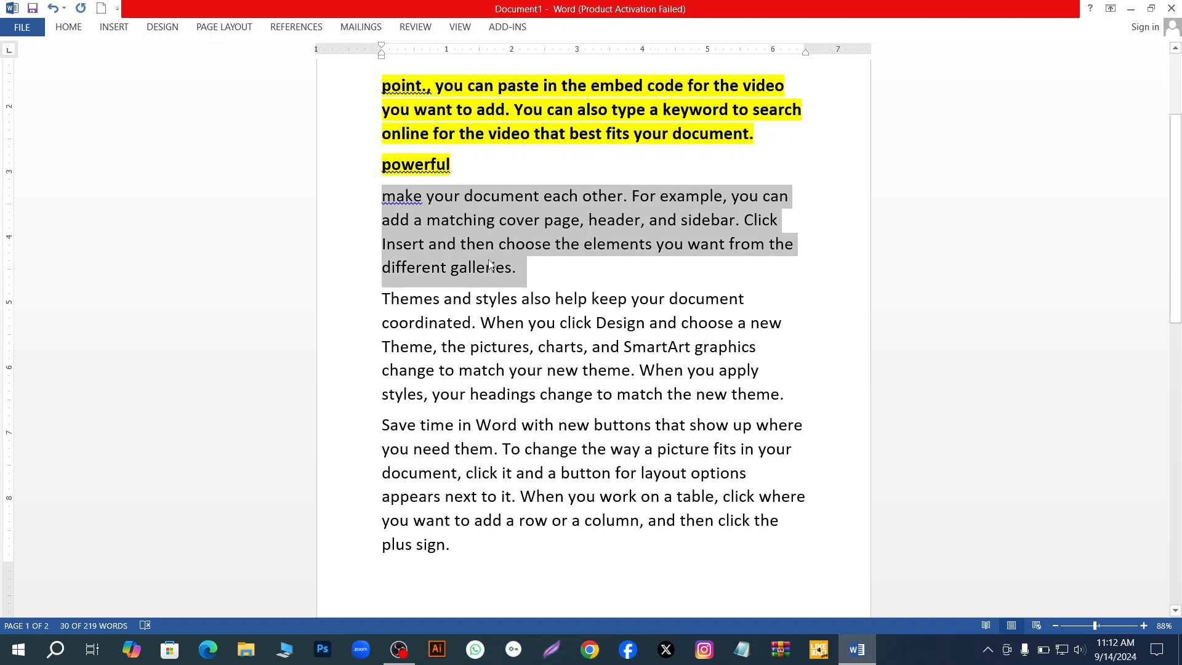
{"action": "key", "text": "ctrl+Delete"}
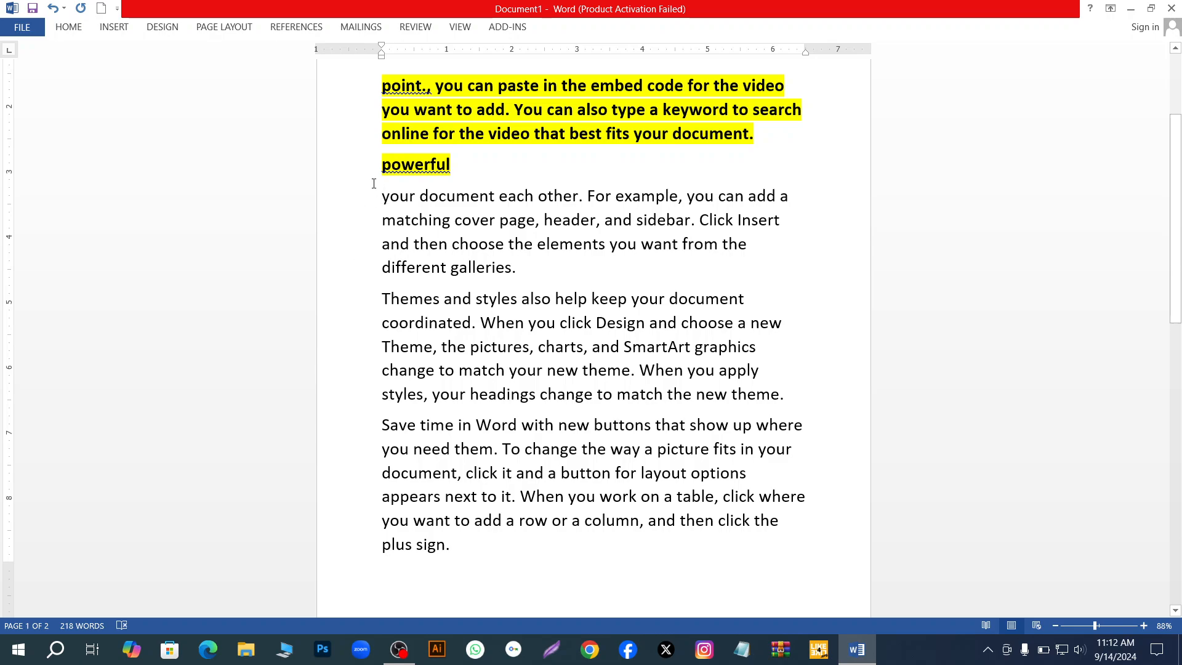
{"action": "left_click_drag", "start_coordinate": [381, 196], "coordinate": [531, 267]}
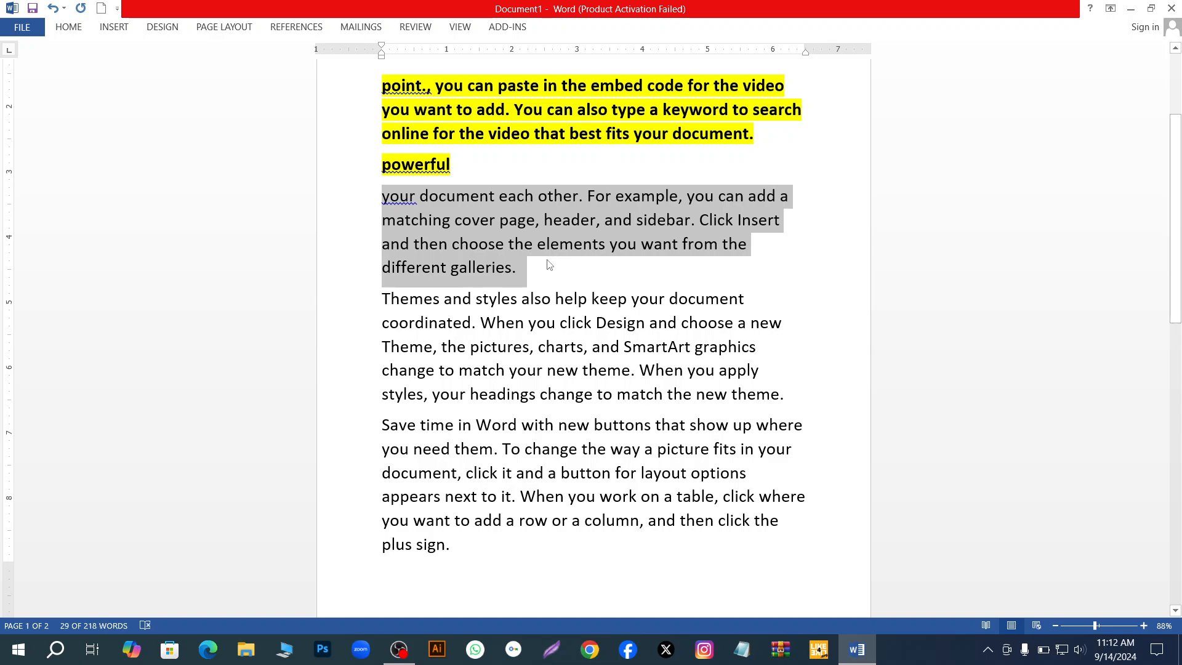
{"action": "key", "text": "ctrl+Delete"}
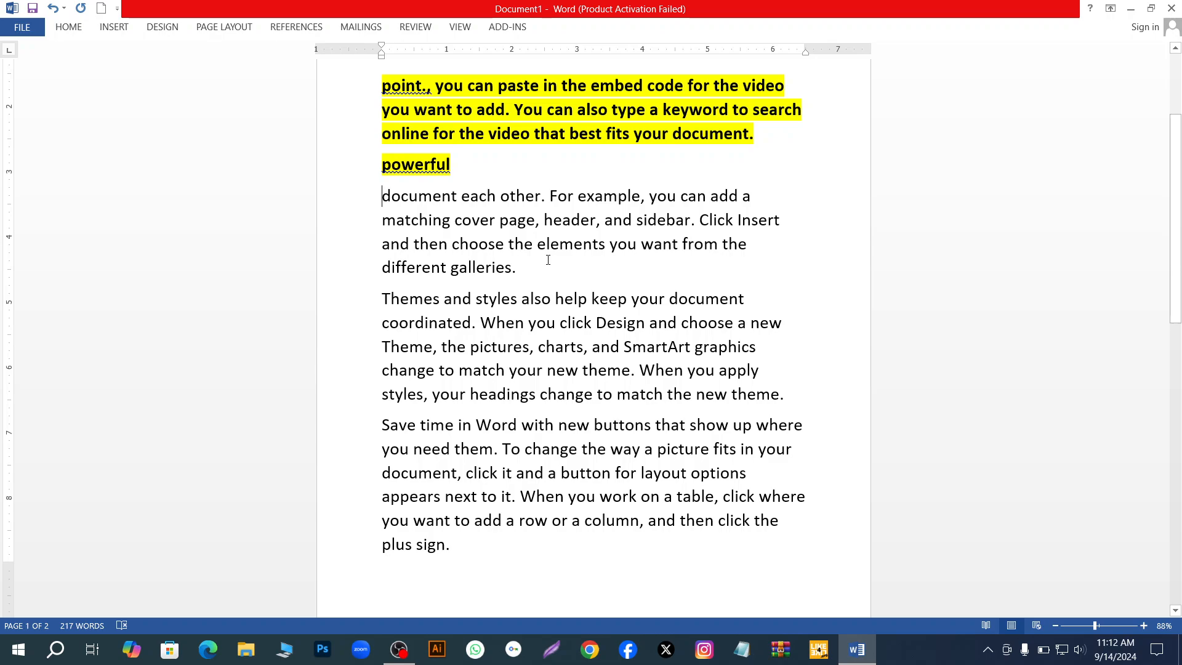
{"action": "left_click_drag", "start_coordinate": [530, 266], "coordinate": [401, 202]}
{"action": "key", "text": "ctrl+Delete"}
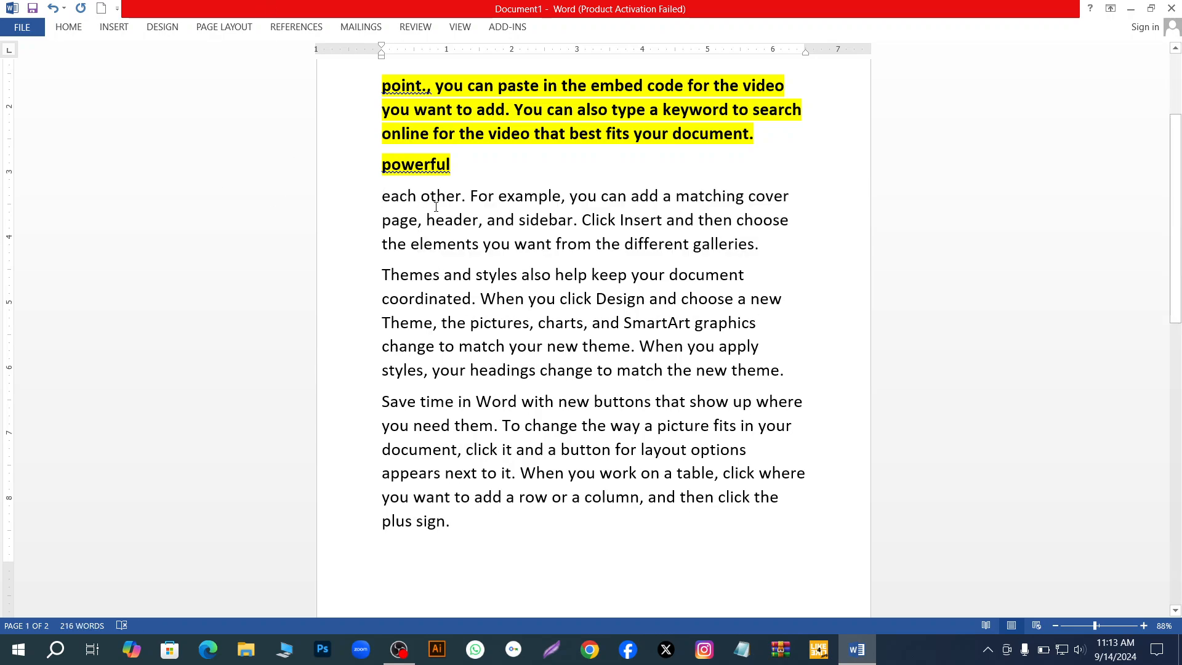
- Select all the text on the first page, from the title through "plus sign.", and clear the selection
{"action": "scroll", "coordinate": [634, 335], "scroll_direction": "down", "scroll_amount": 1, "text": "ctrl"}
{"action": "scroll", "coordinate": [634, 333], "scroll_direction": "down", "scroll_amount": 1}
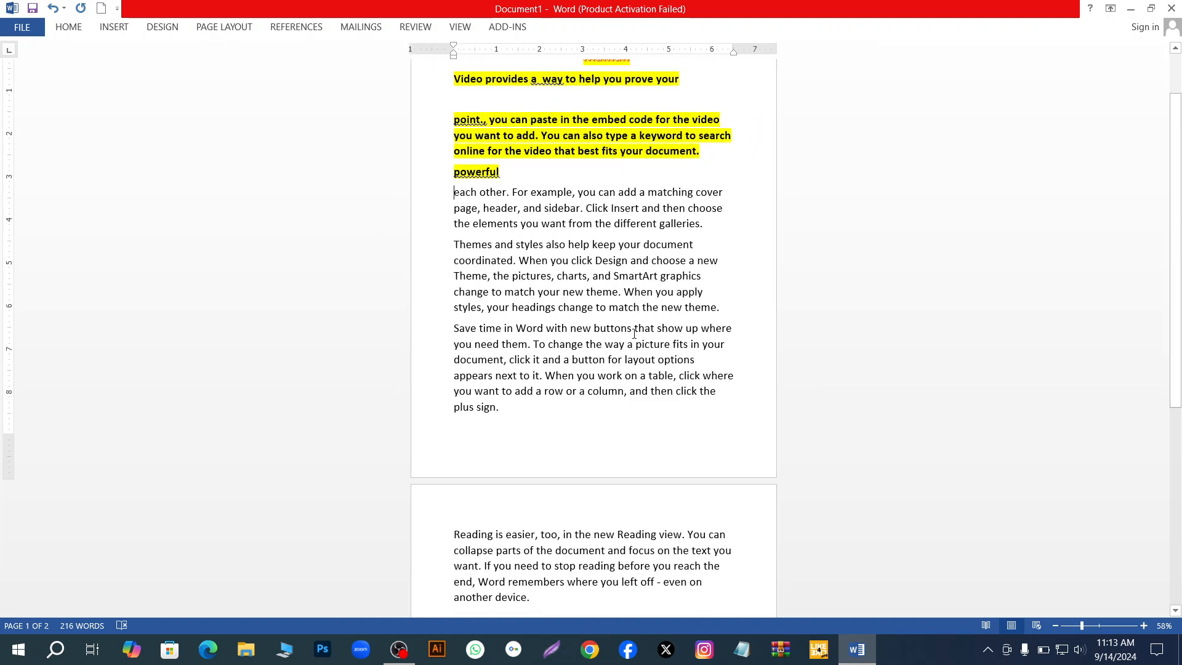
{"action": "scroll", "coordinate": [634, 333], "scroll_direction": "up", "scroll_amount": 4}
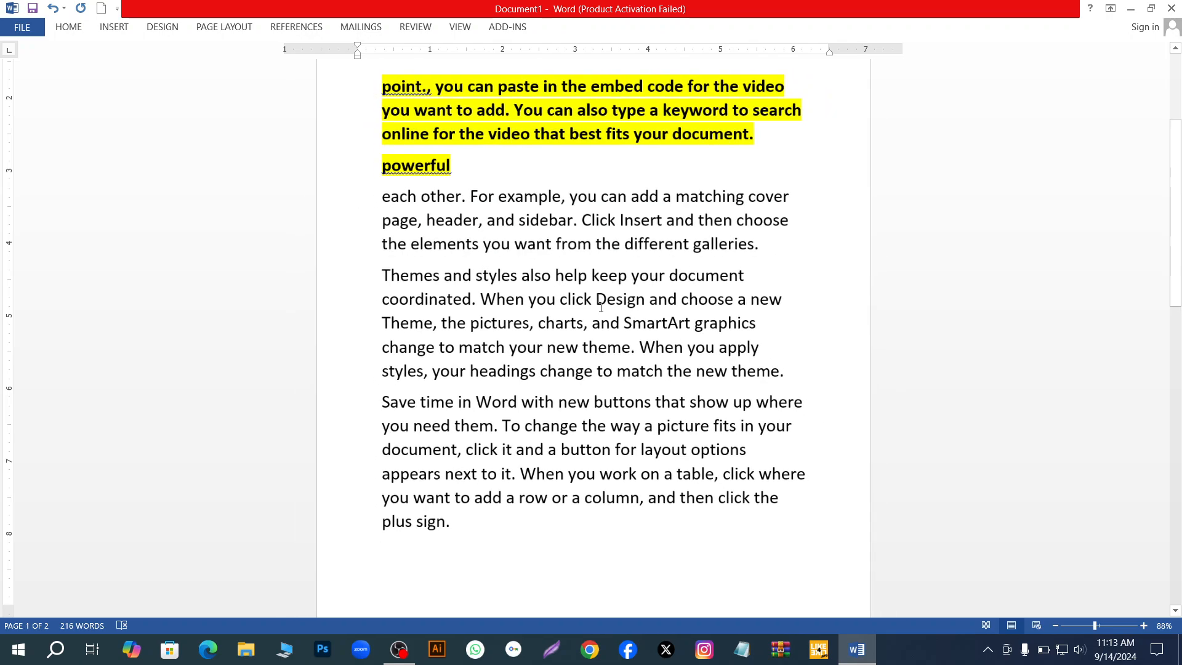
{"action": "scroll", "coordinate": [600, 308], "scroll_direction": "down", "scroll_amount": 4, "text": "ctrl"}
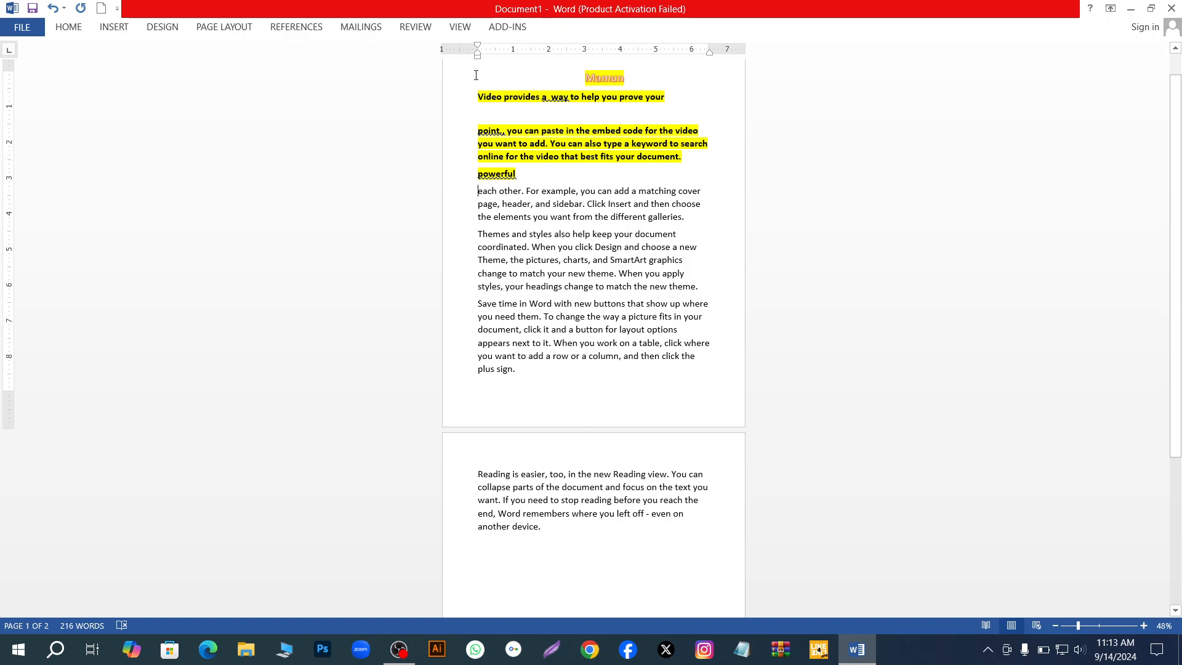
{"action": "left_click_drag", "start_coordinate": [476, 75], "coordinate": [676, 388]}
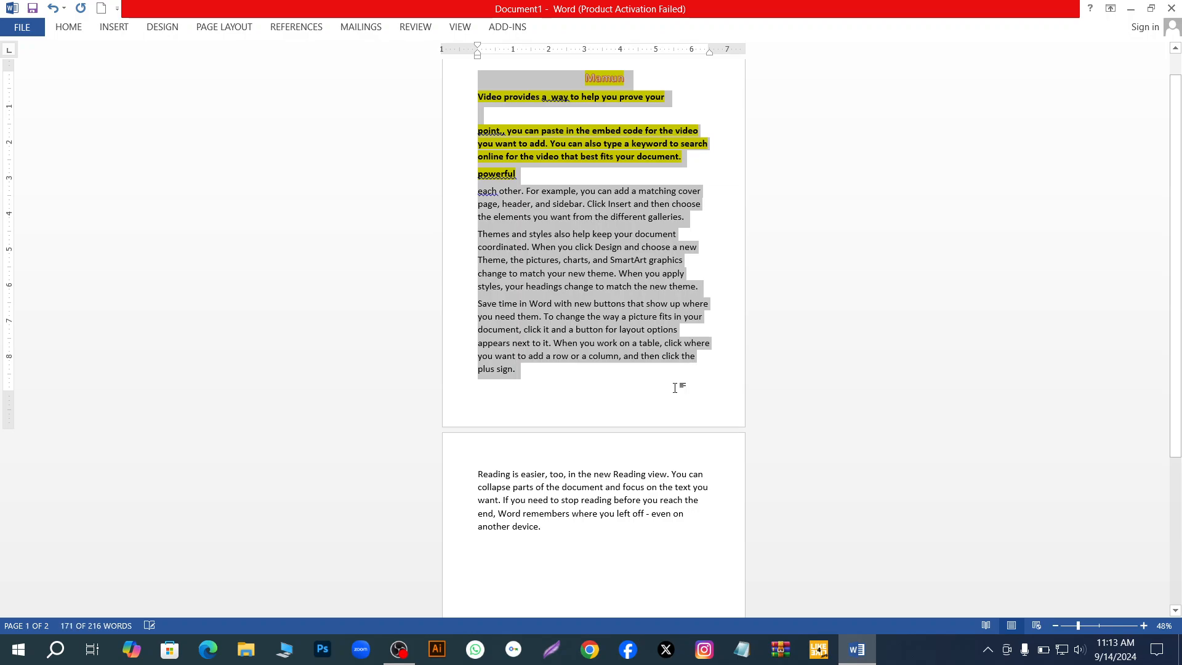
{"action": "left_click", "coordinate": [669, 382]}
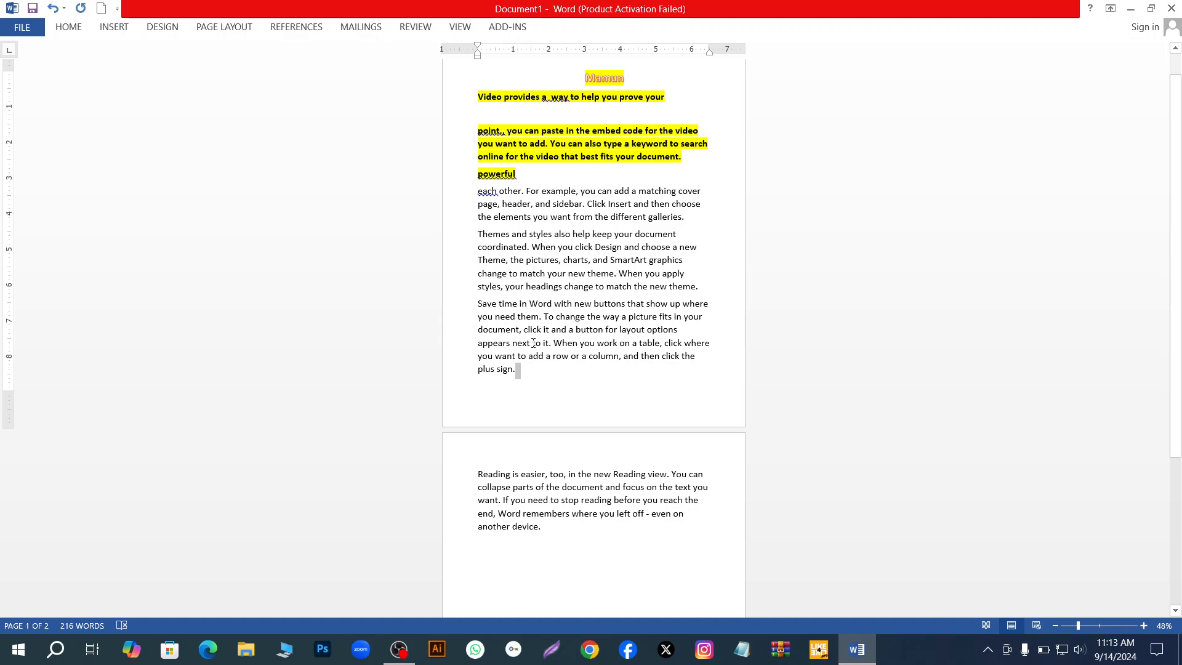
- Select the entire document, check the selection across both pages, and clear it by placing the cursor after "plus sign."
{"action": "key", "text": "ctrl+a"}
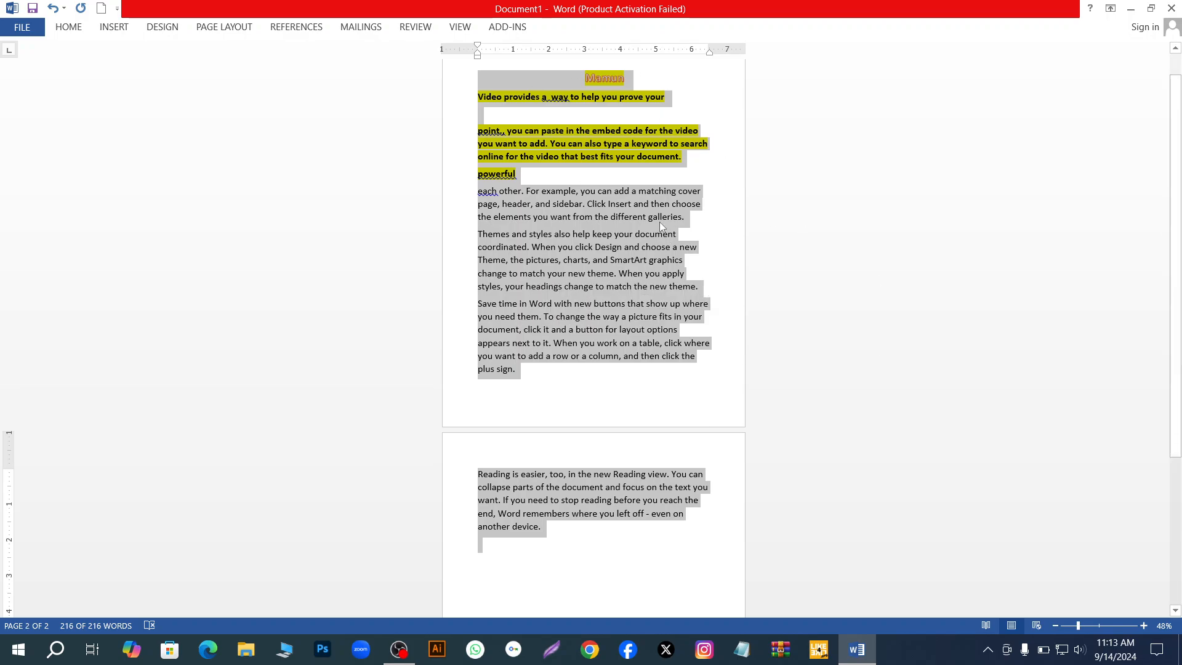
{"action": "scroll", "coordinate": [656, 211], "scroll_direction": "up", "scroll_amount": 1}
{"action": "scroll", "coordinate": [655, 212], "scroll_direction": "down", "scroll_amount": 3}
{"action": "scroll", "coordinate": [655, 212], "scroll_direction": "up", "scroll_amount": 2}
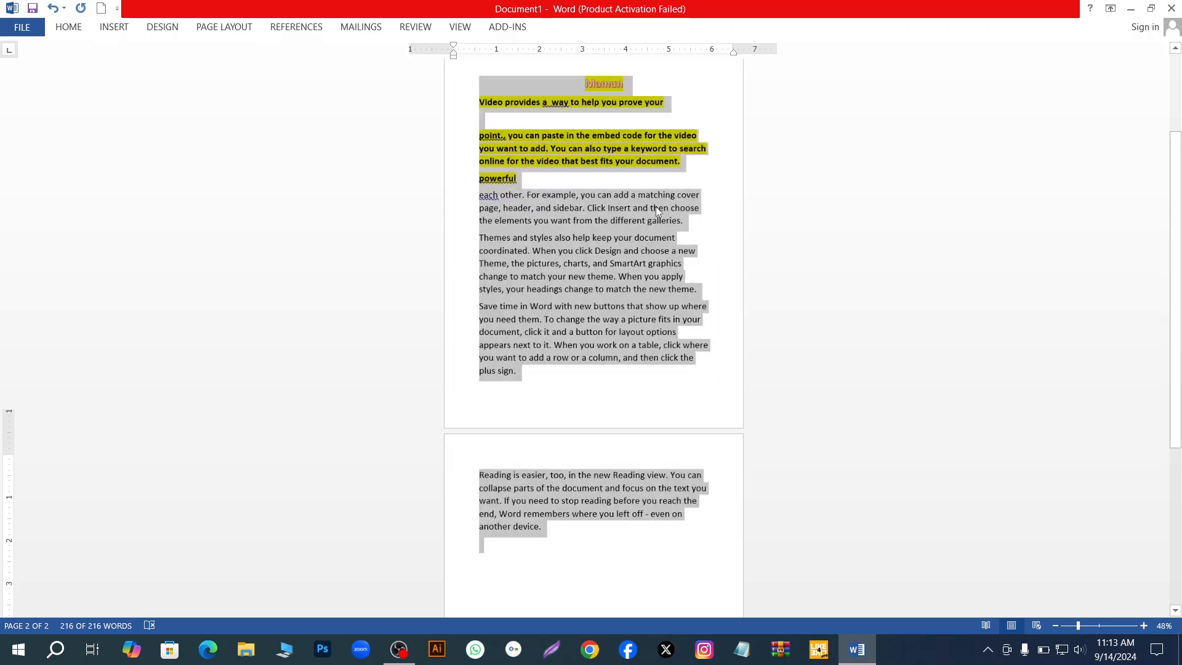
{"action": "scroll", "coordinate": [656, 209], "scroll_direction": "up", "scroll_amount": 1}
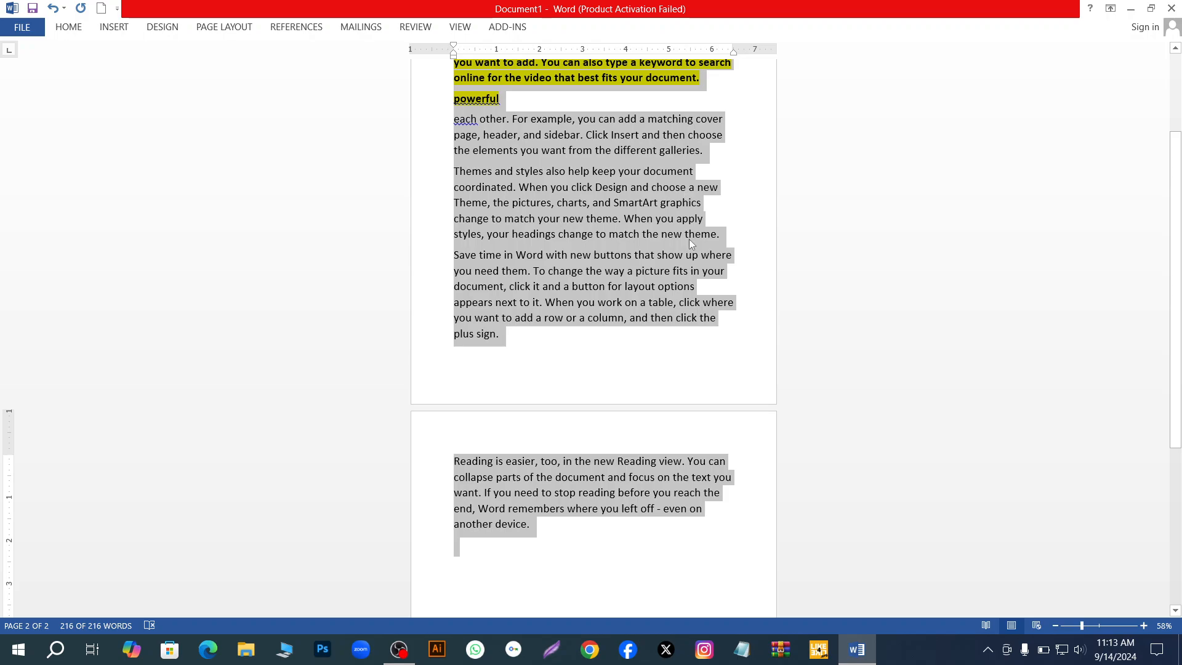
{"action": "left_click", "coordinate": [704, 340]}
{"action": "scroll", "coordinate": [664, 183], "scroll_direction": "up", "scroll_amount": 7}
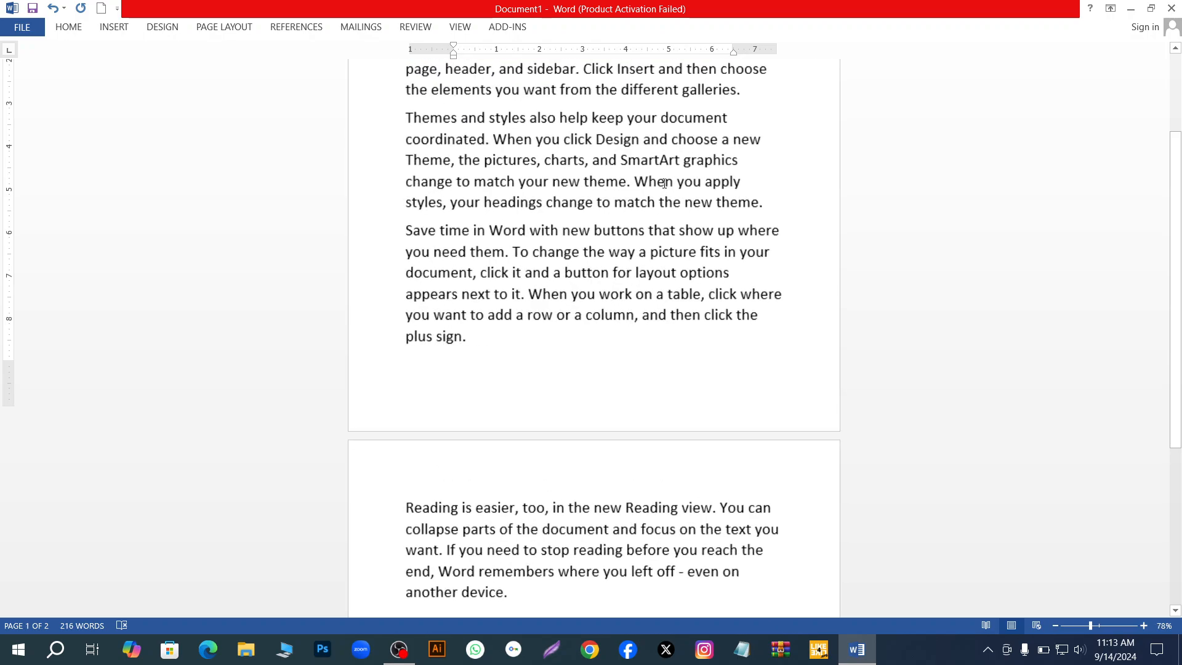
{"action": "scroll", "coordinate": [664, 182], "scroll_direction": "up", "scroll_amount": 2}
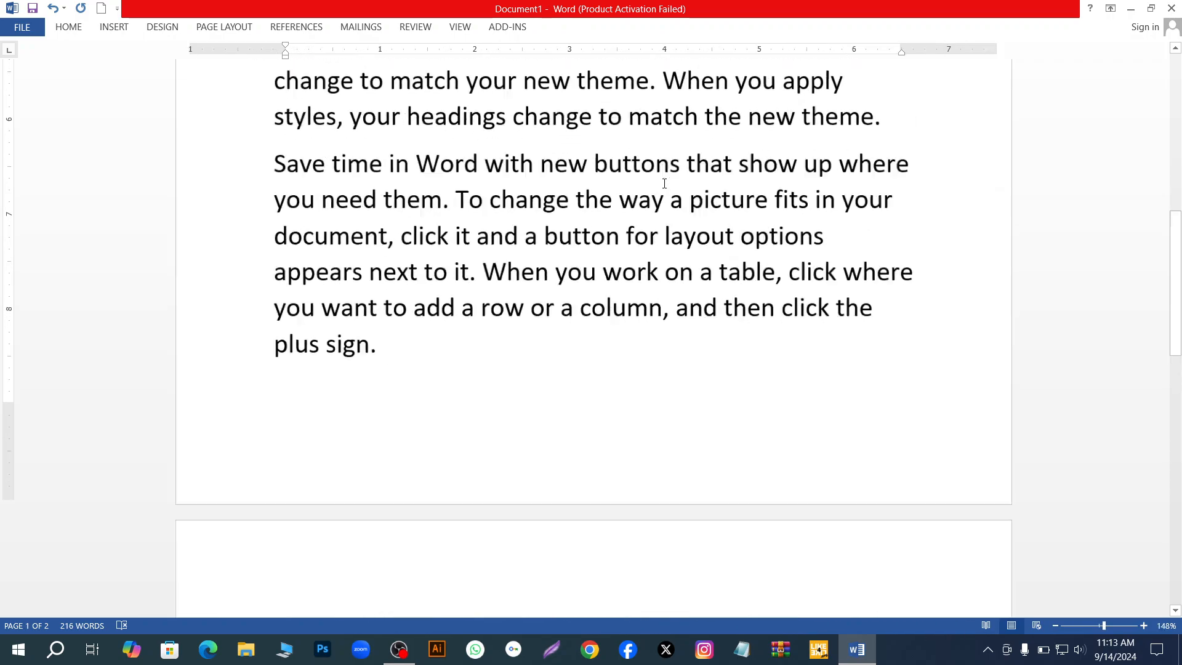
- Select the highlighted sentence "You can also type a keyword to search online for the video that best fits your document."
{"action": "left_click", "coordinate": [68, 27]}
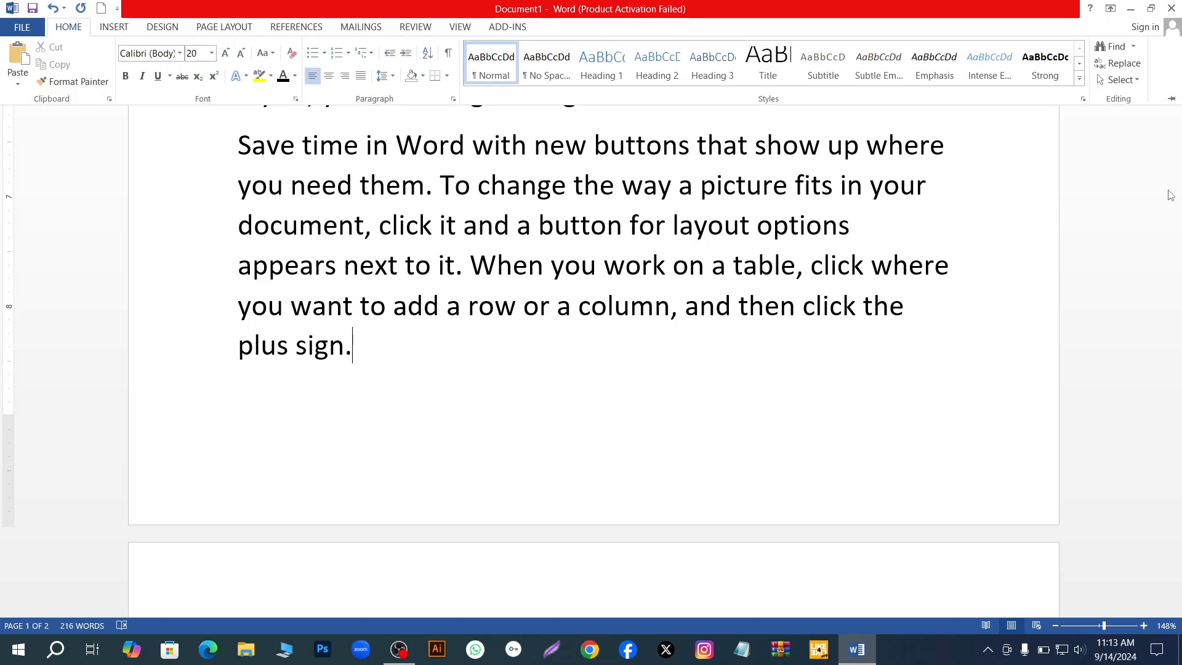
{"action": "scroll", "coordinate": [1176, 222], "scroll_direction": "up", "scroll_amount": 5}
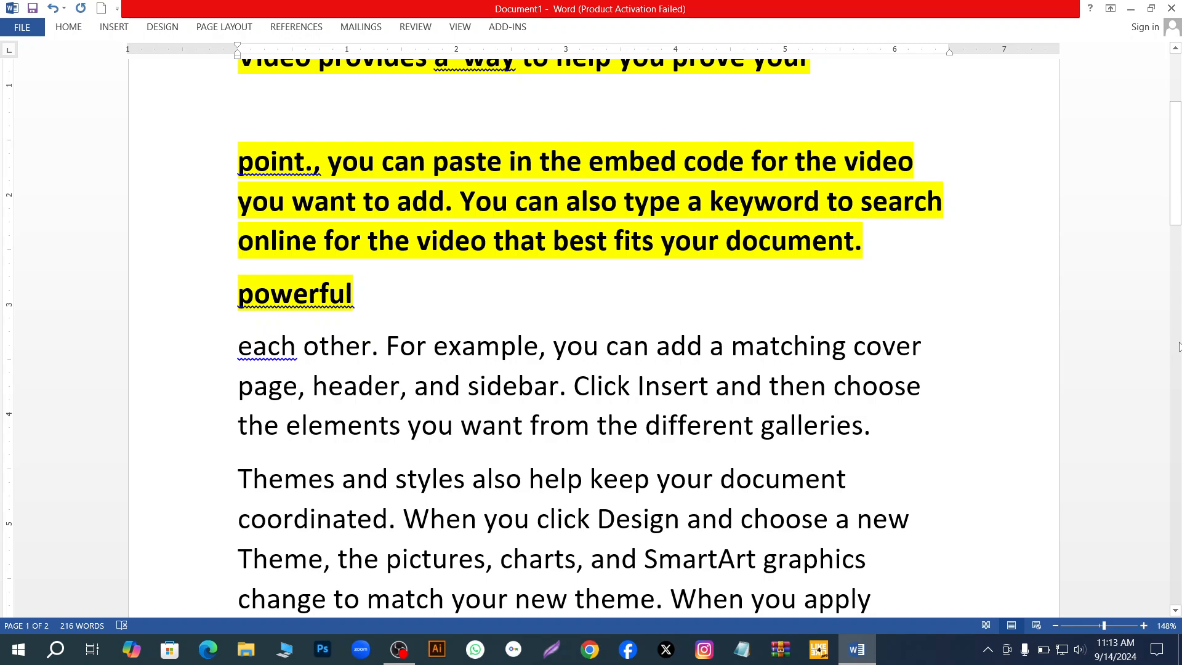
{"action": "left_click", "coordinate": [791, 256], "text": "ctrl"}
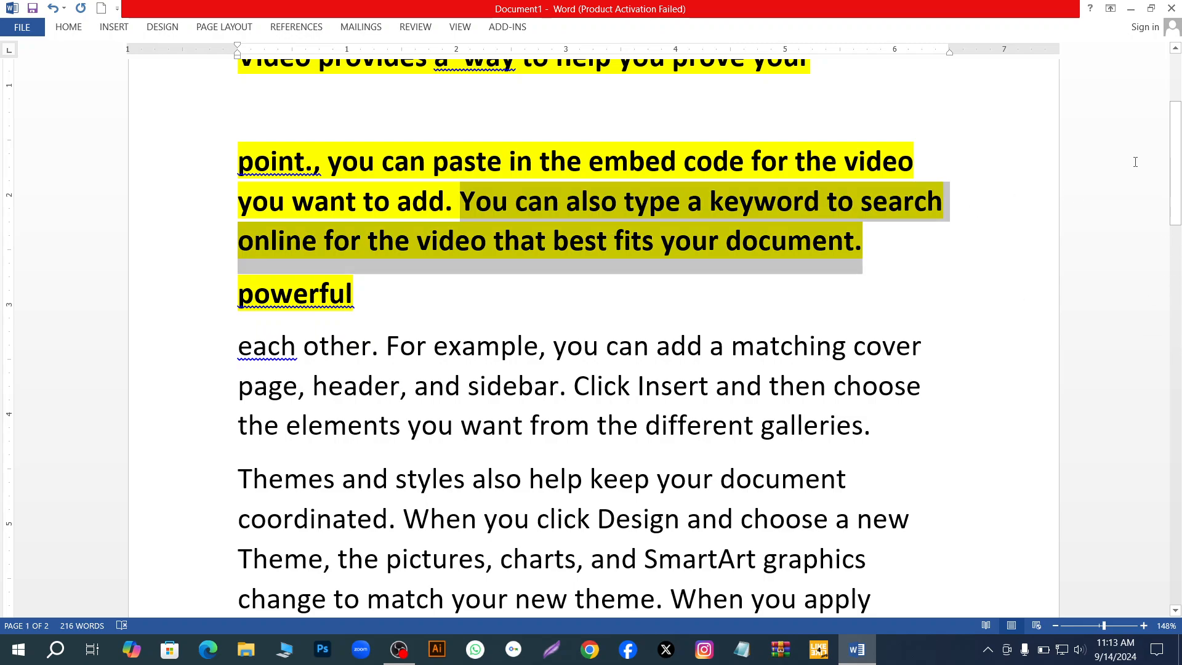
- Highlight the words "help keep" in the "Themes and styles" paragraph in yellow
{"action": "left_click_drag", "start_coordinate": [1176, 144], "coordinate": [1140, 46]}
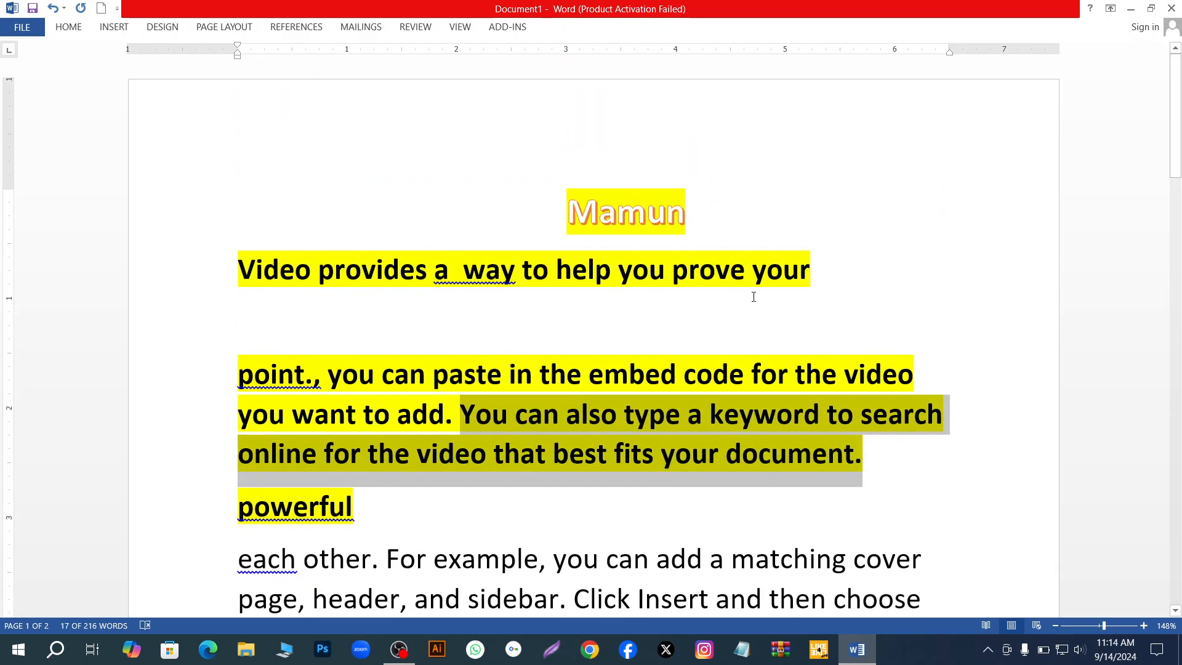
{"action": "scroll", "coordinate": [614, 358], "scroll_direction": "down", "scroll_amount": 2, "text": "ctrl"}
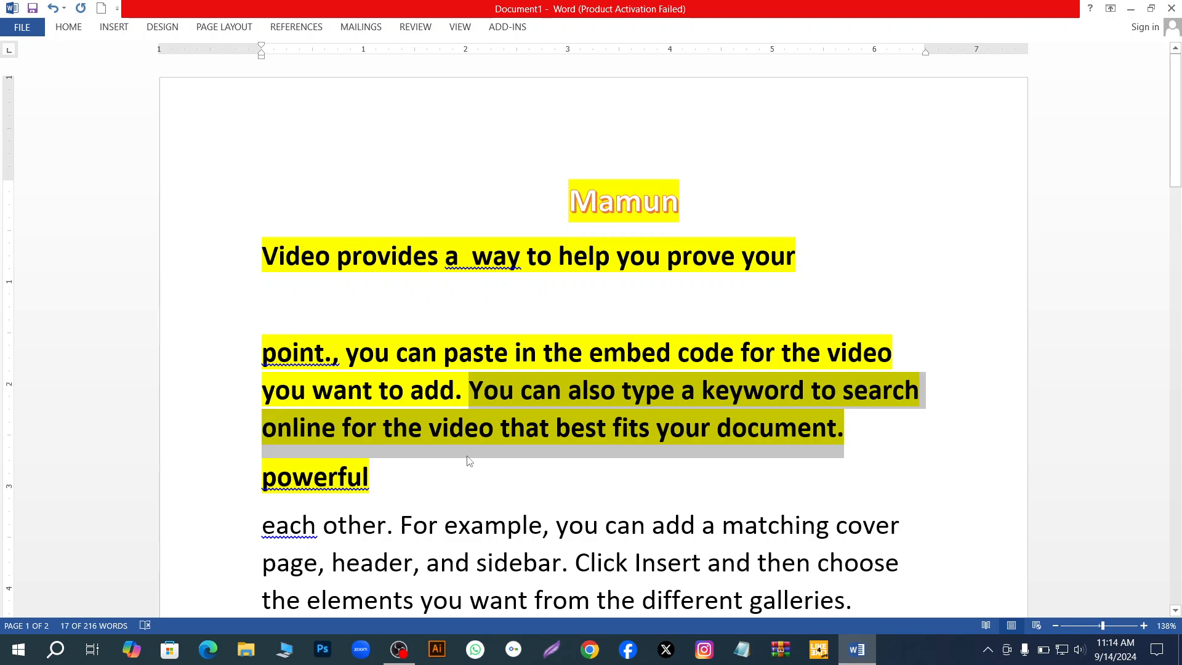
{"action": "left_click_drag", "start_coordinate": [1177, 129], "coordinate": [1177, 212]}
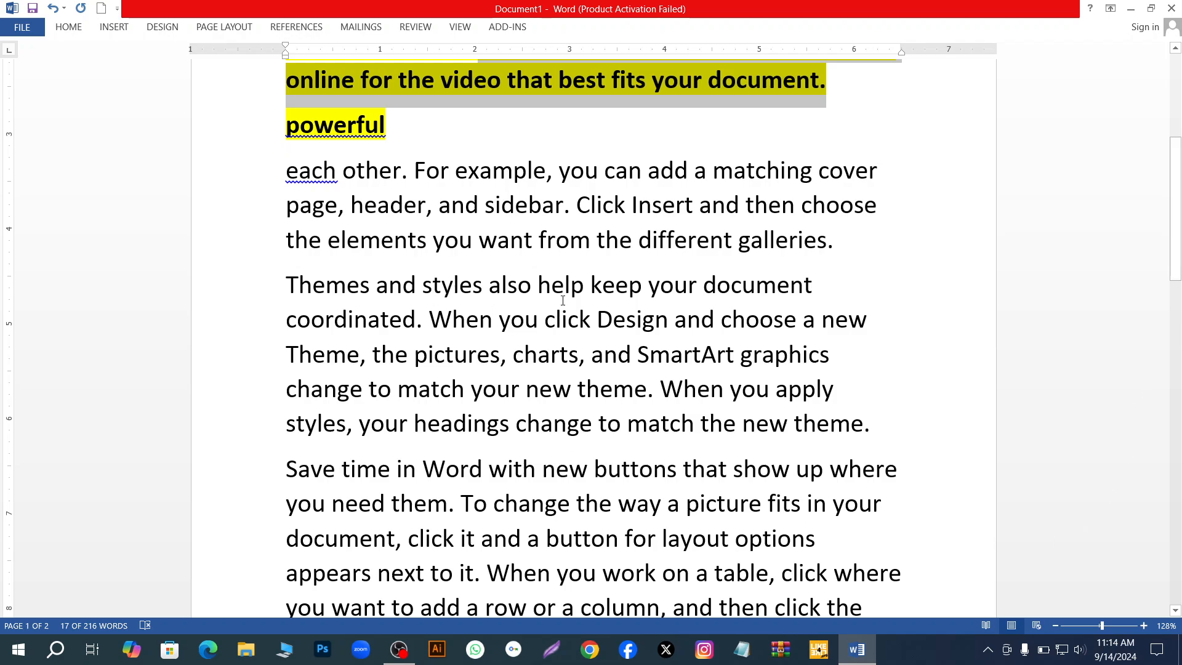
{"action": "left_click_drag", "start_coordinate": [538, 282], "coordinate": [646, 298]}
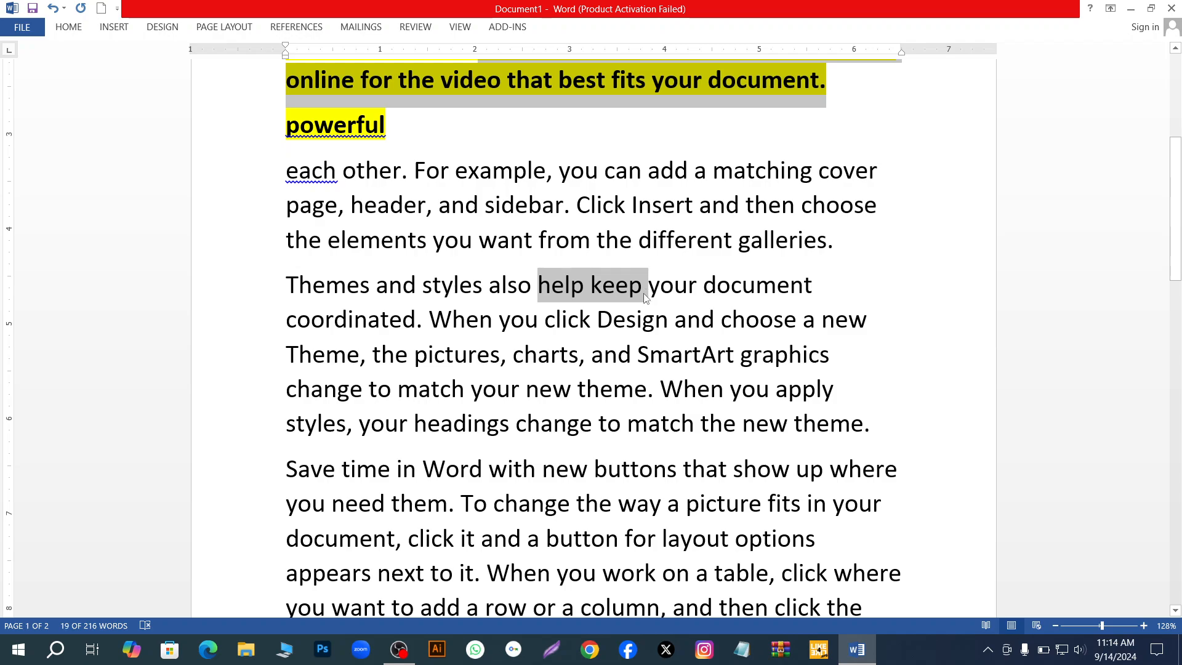
{"action": "left_click", "coordinate": [68, 27]}
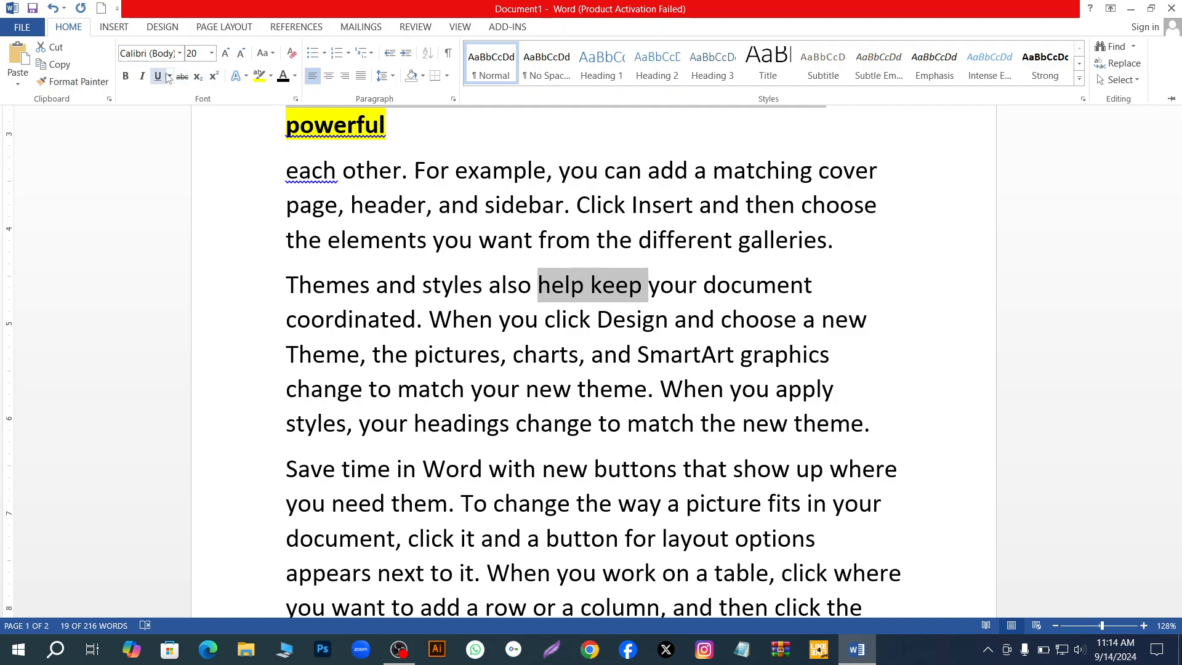
{"action": "left_click", "coordinate": [260, 79]}
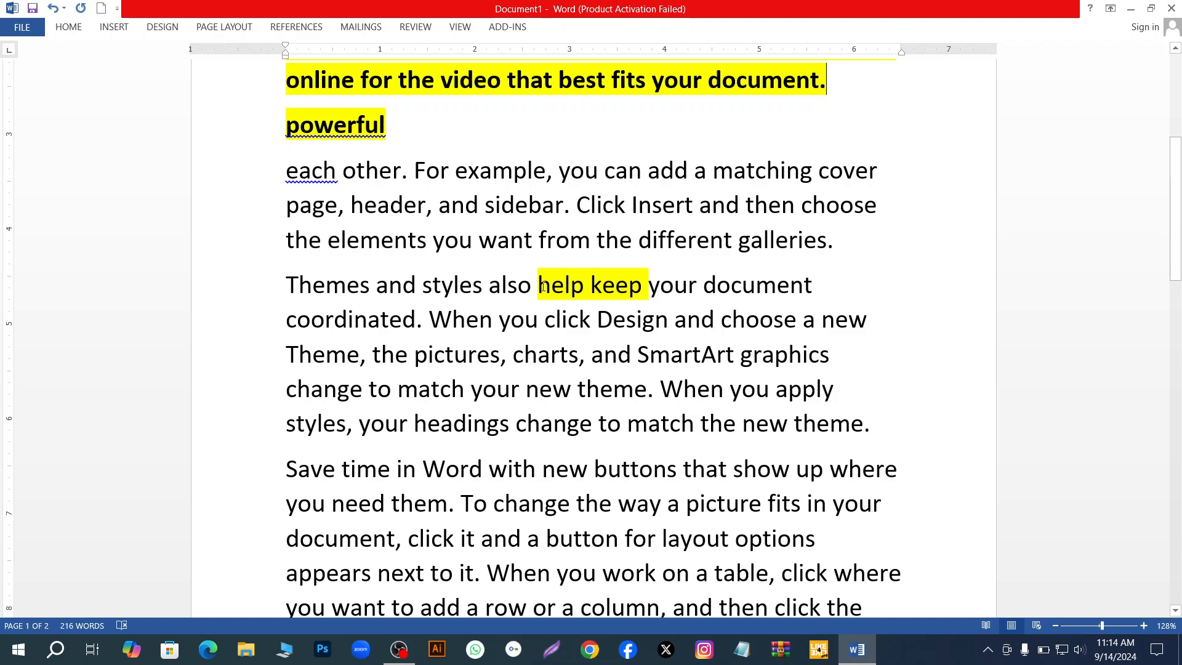
- Look through the list of available fonts and close it without choosing one
{"action": "left_click", "coordinate": [69, 27]}
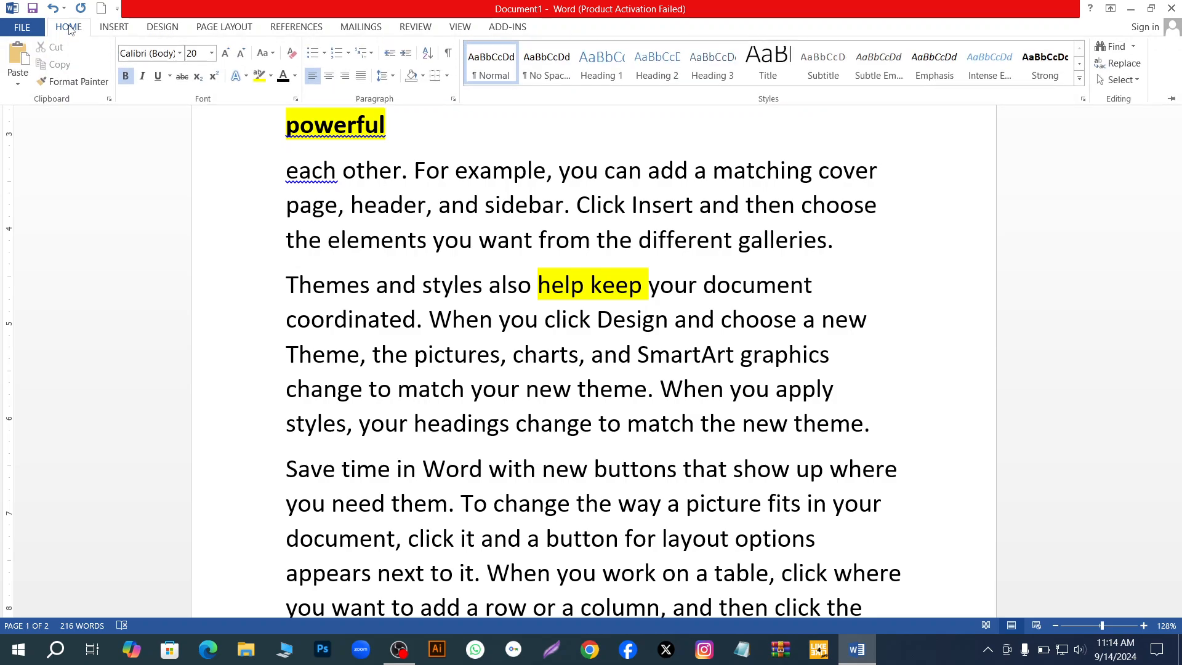
{"action": "left_click", "coordinate": [179, 54]}
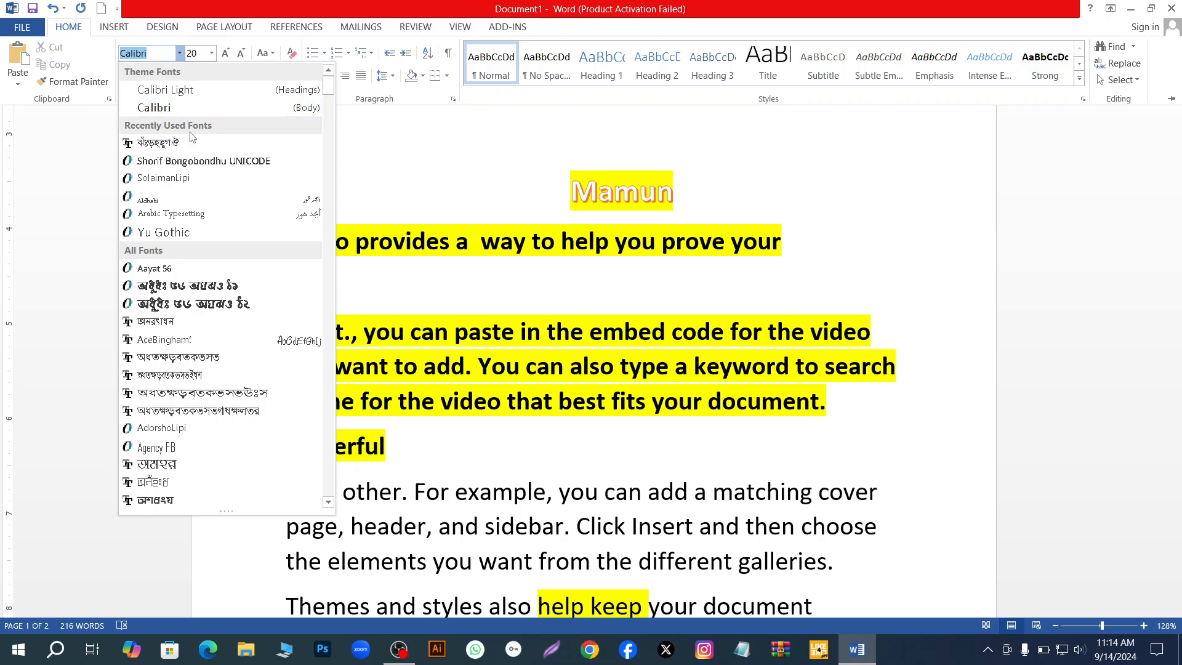
{"action": "scroll", "coordinate": [205, 308], "scroll_direction": "down", "scroll_amount": 3}
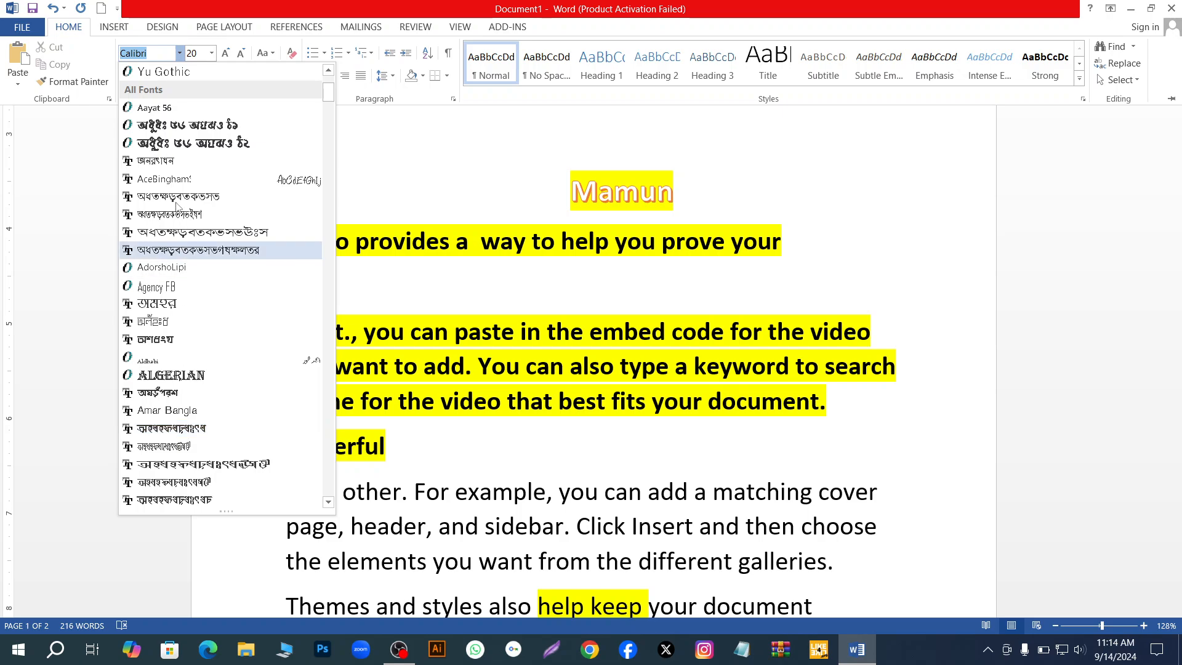
{"action": "left_click", "coordinate": [158, 54]}
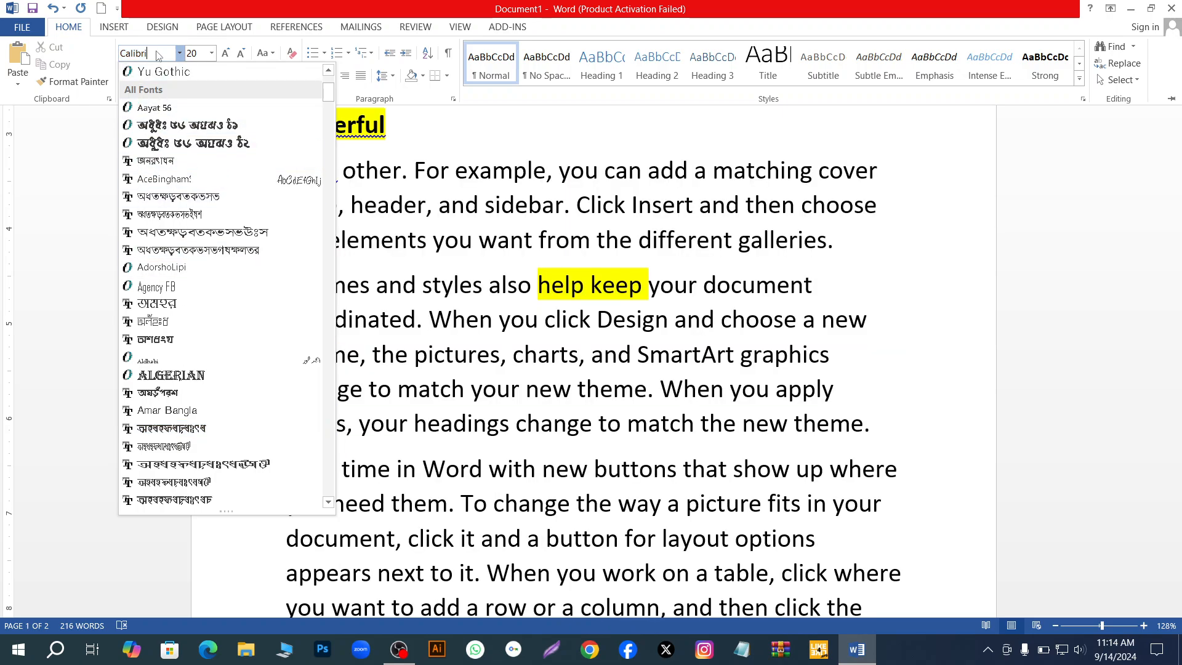
{"action": "key", "text": "BackSpace"}
{"action": "key", "text": "BackSpace"}
{"action": "key", "text": "BackSpace"}
{"action": "key", "text": "BackSpace"}
{"action": "key", "text": "BackSpace"}
{"action": "key", "text": "BackSpace"}
{"action": "key", "text": "BackSpace"}
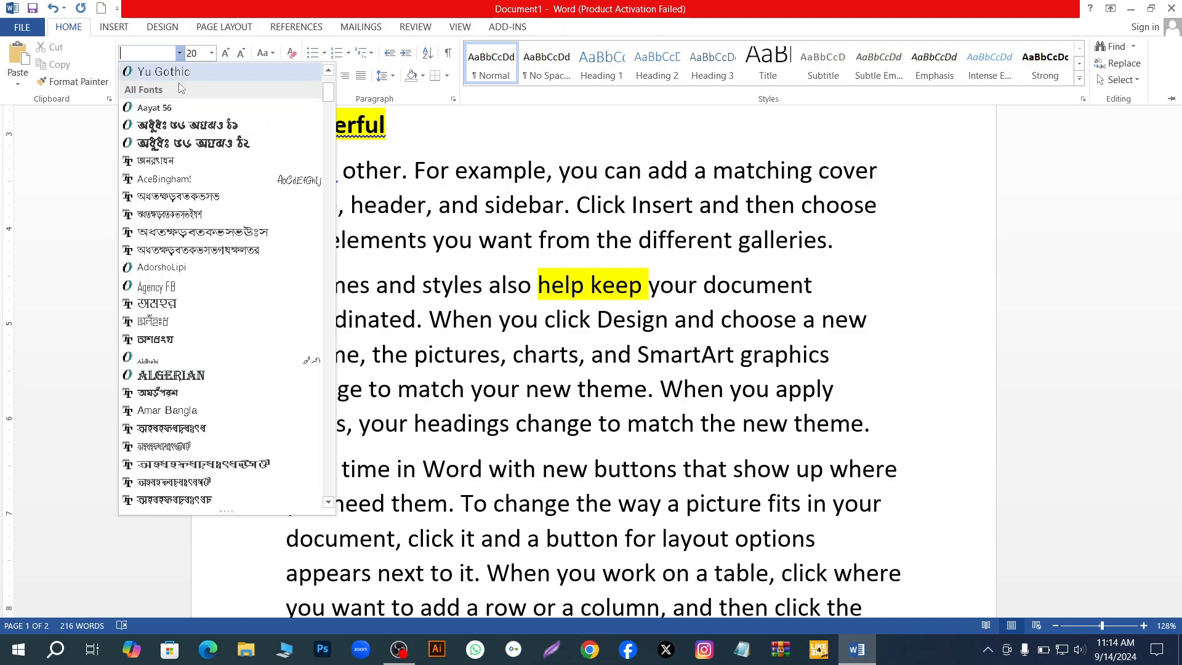
{"action": "left_click", "coordinate": [67, 170]}
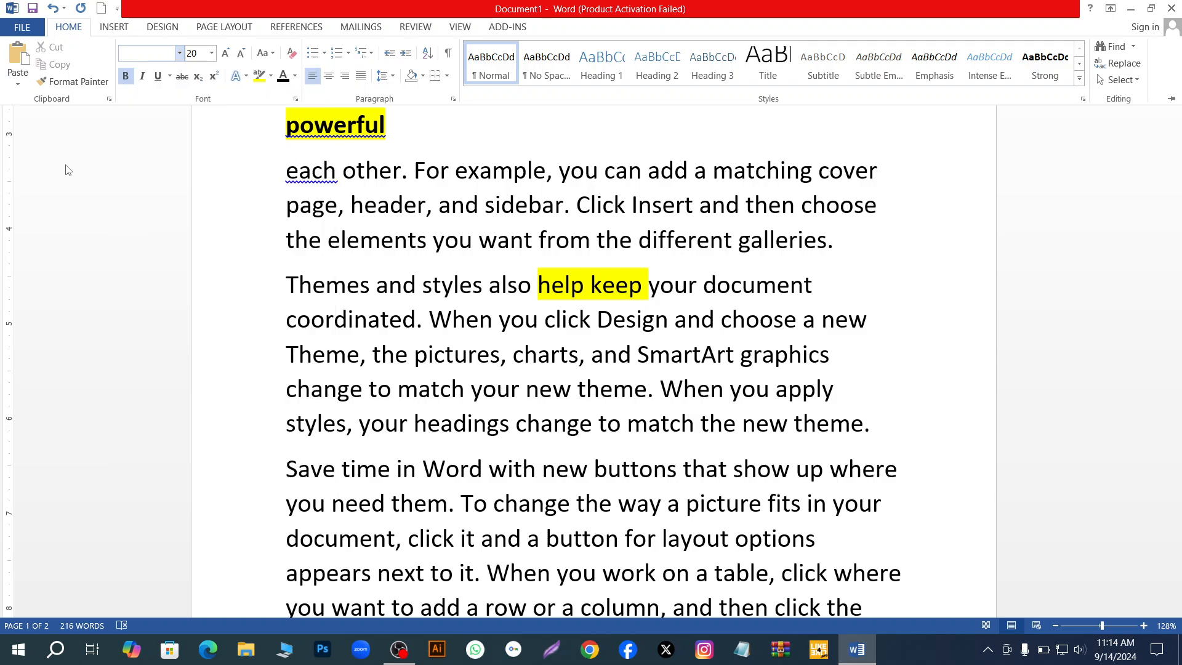
{"action": "left_click", "coordinate": [178, 56]}
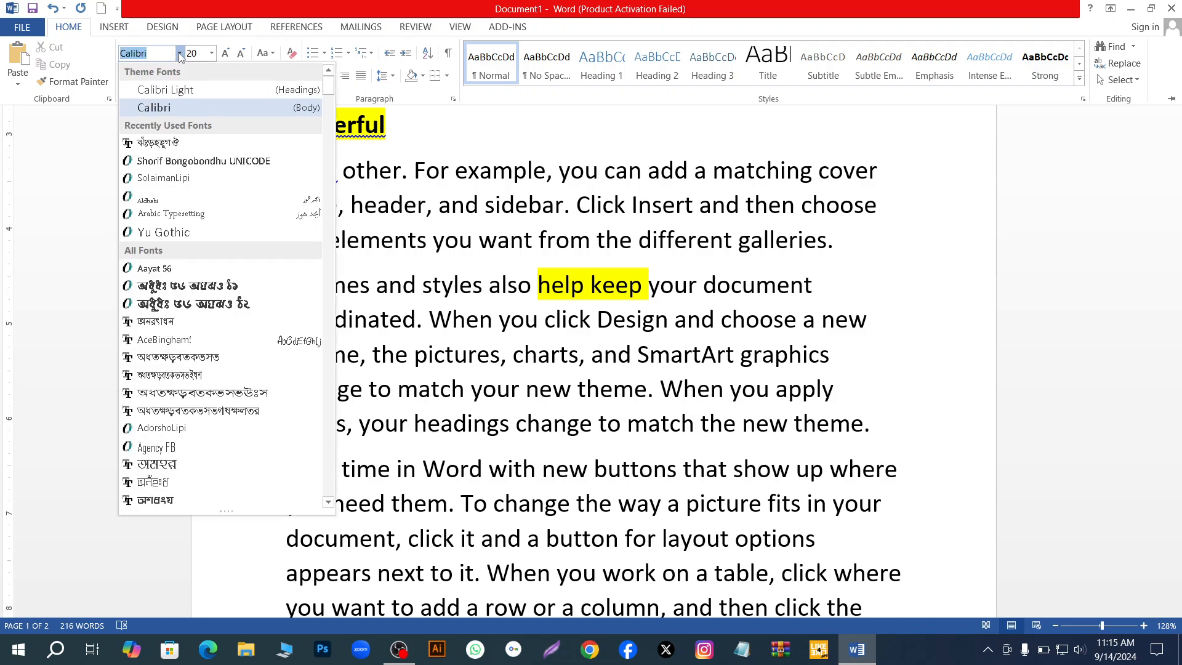
{"action": "left_click", "coordinate": [460, 141]}
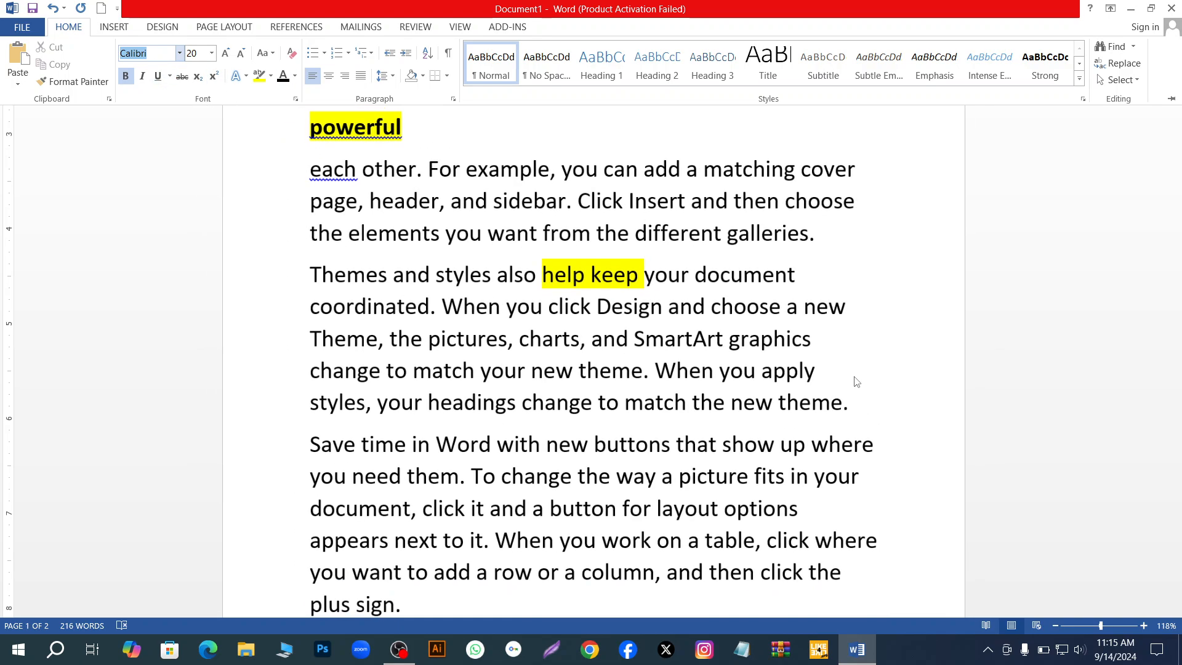
- Select the title line at the start of page 1 and try right, left and justified alignment on it
{"action": "scroll", "coordinate": [852, 382], "scroll_direction": "up", "scroll_amount": 1}
{"action": "scroll", "coordinate": [473, 257], "scroll_direction": "up", "scroll_amount": 1}
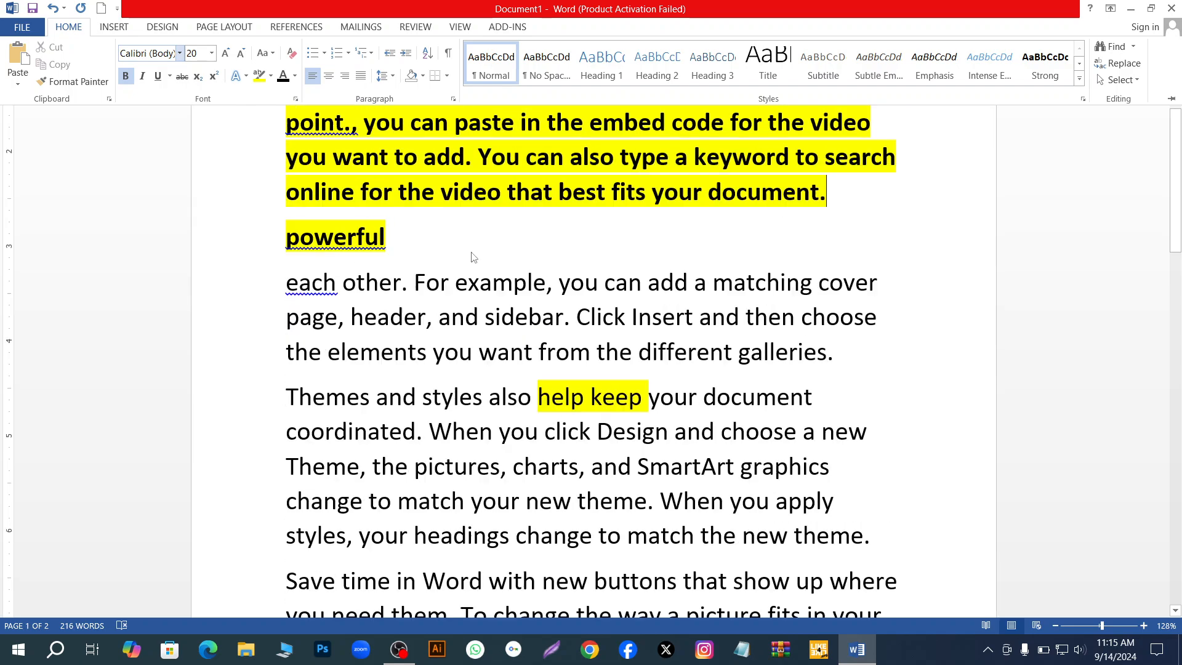
{"action": "scroll", "coordinate": [447, 209], "scroll_direction": "down", "scroll_amount": 2}
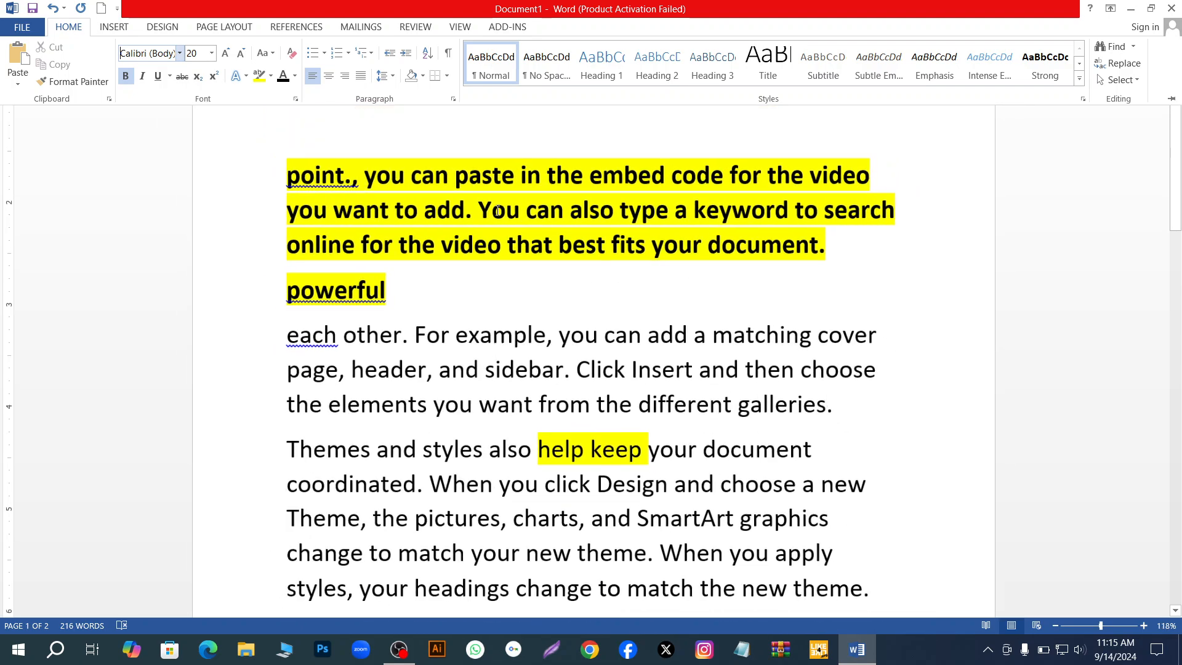
{"action": "scroll", "coordinate": [497, 214], "scroll_direction": "down", "scroll_amount": 3}
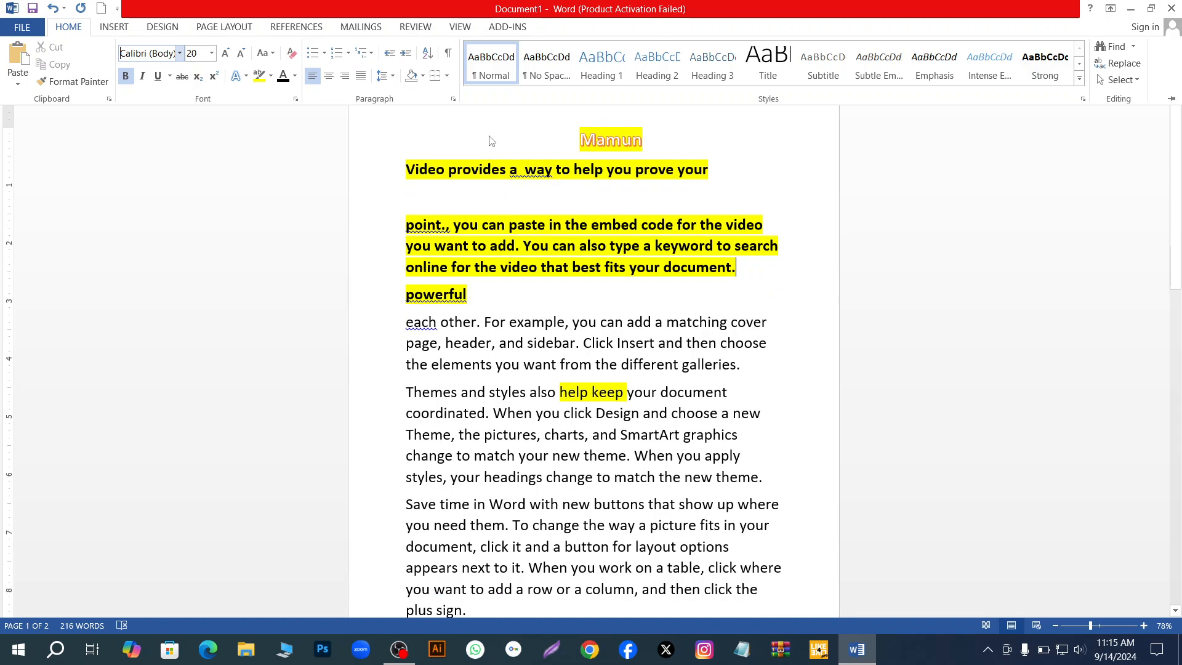
{"action": "triple_click", "coordinate": [573, 141]}
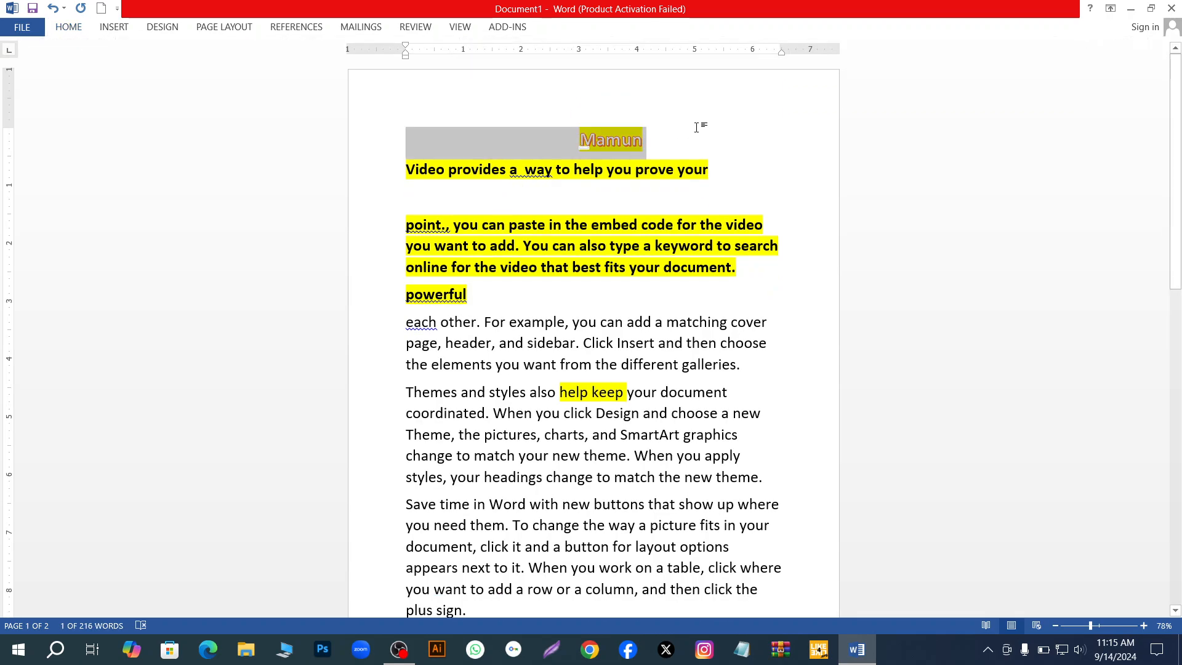
{"action": "triple_click", "coordinate": [583, 142]}
{"action": "left_click", "coordinate": [732, 160]}
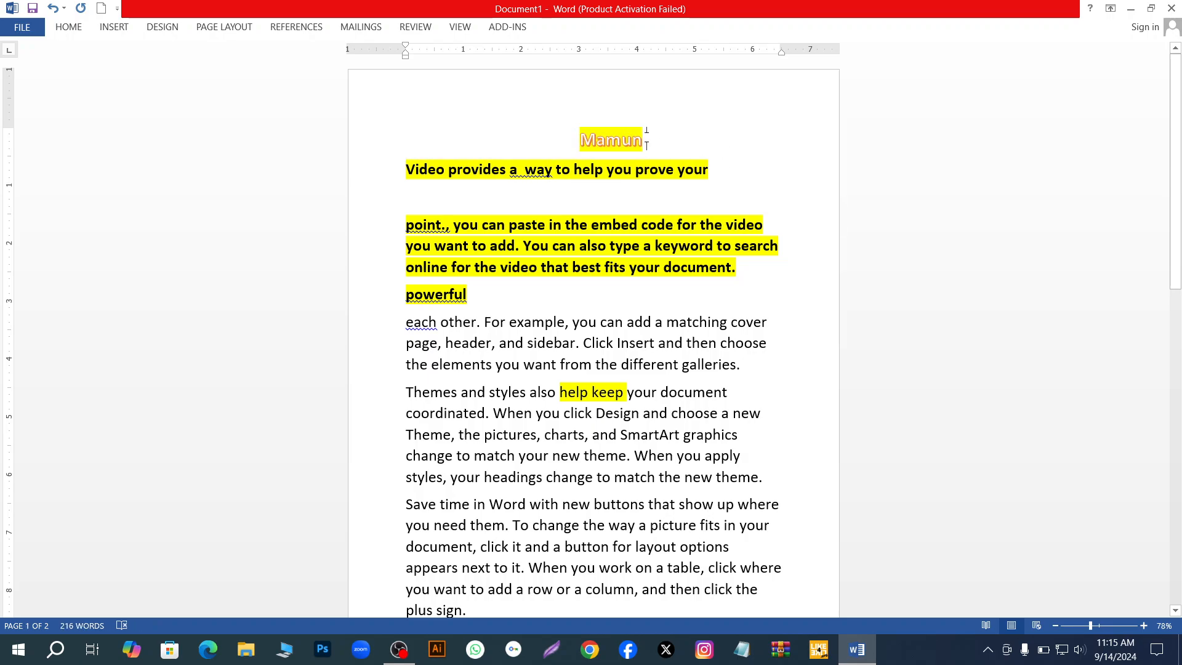
{"action": "triple_click", "coordinate": [613, 143]}
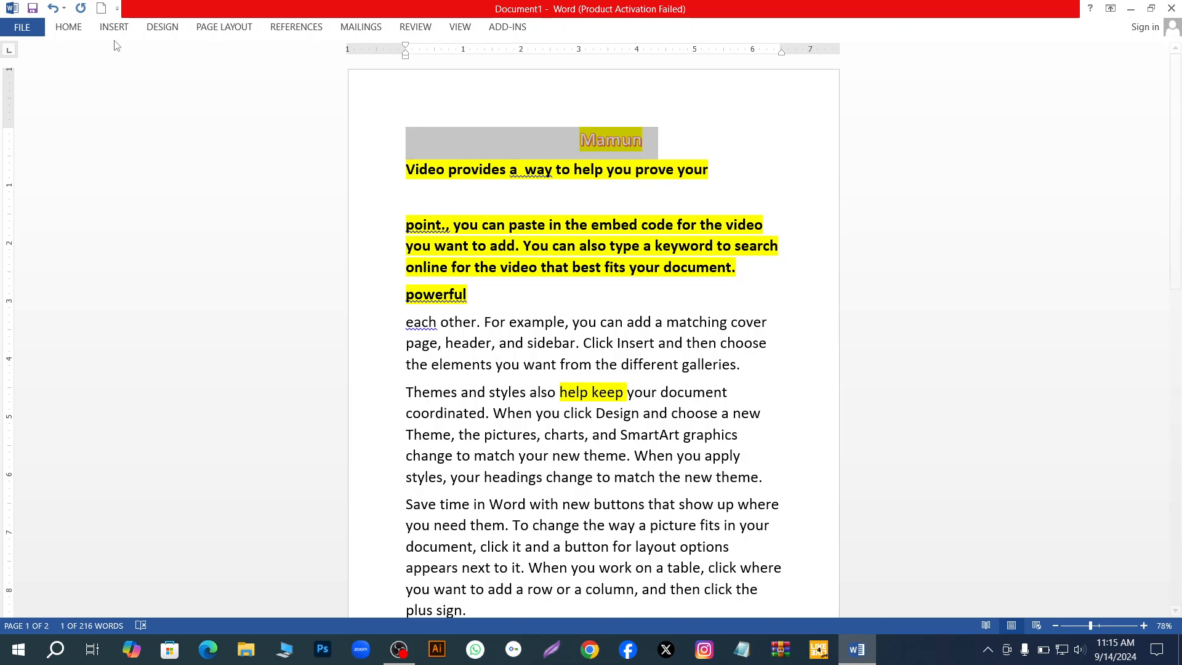
{"action": "left_click", "coordinate": [67, 27]}
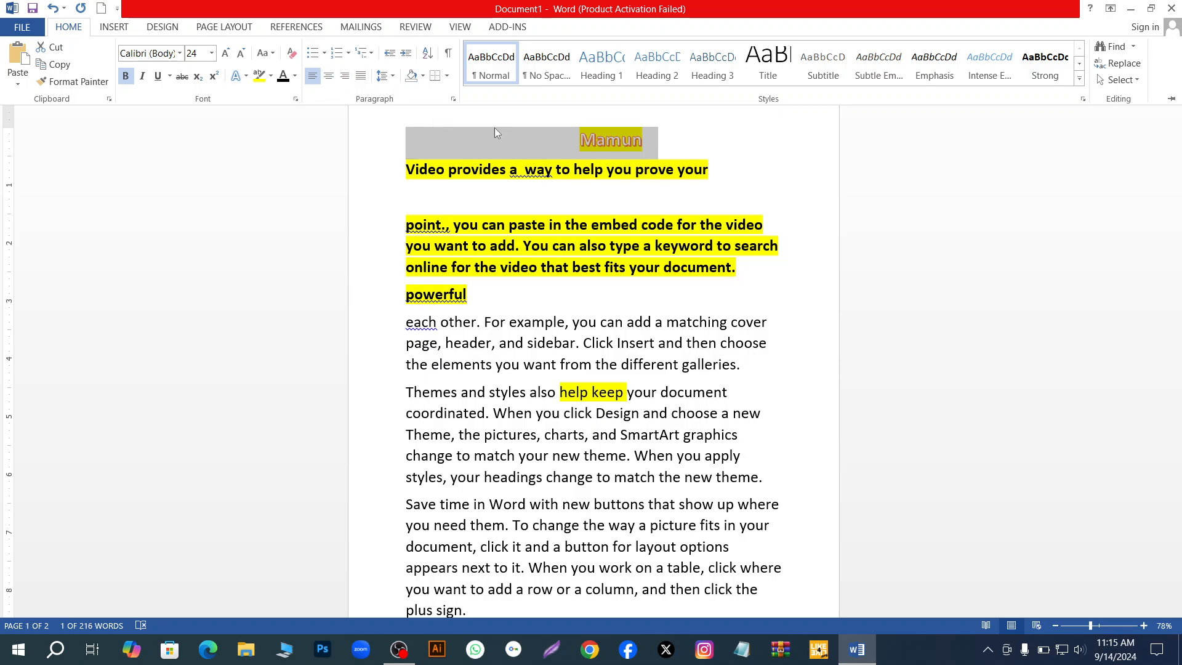
{"action": "left_click", "coordinate": [344, 76]}
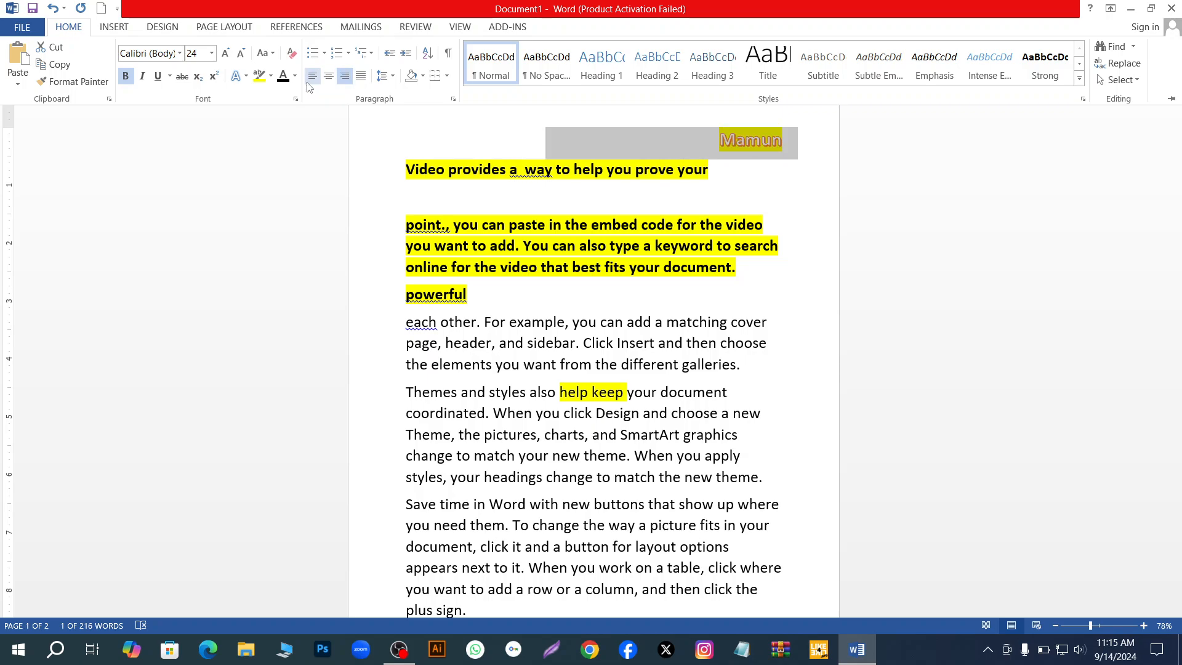
{"action": "left_click", "coordinate": [312, 77]}
{"action": "left_click", "coordinate": [309, 80]}
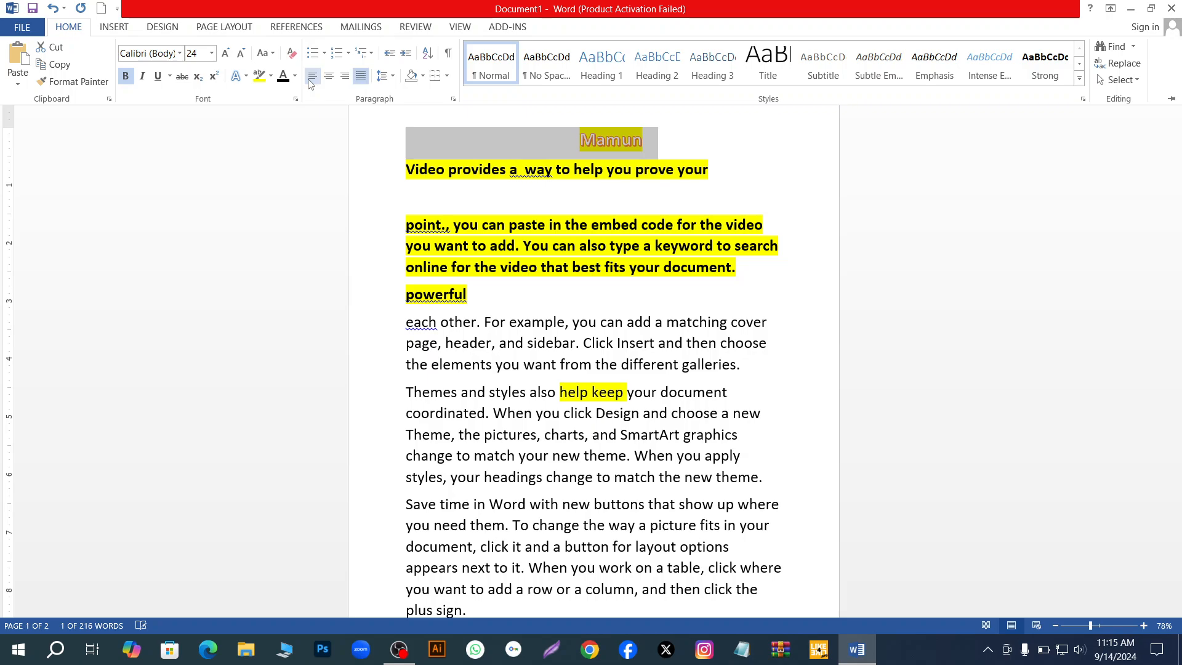
- Try centered and right alignment on the selected title, finish with justified alignment, and collapse the ribbon
{"action": "left_click", "coordinate": [328, 78]}
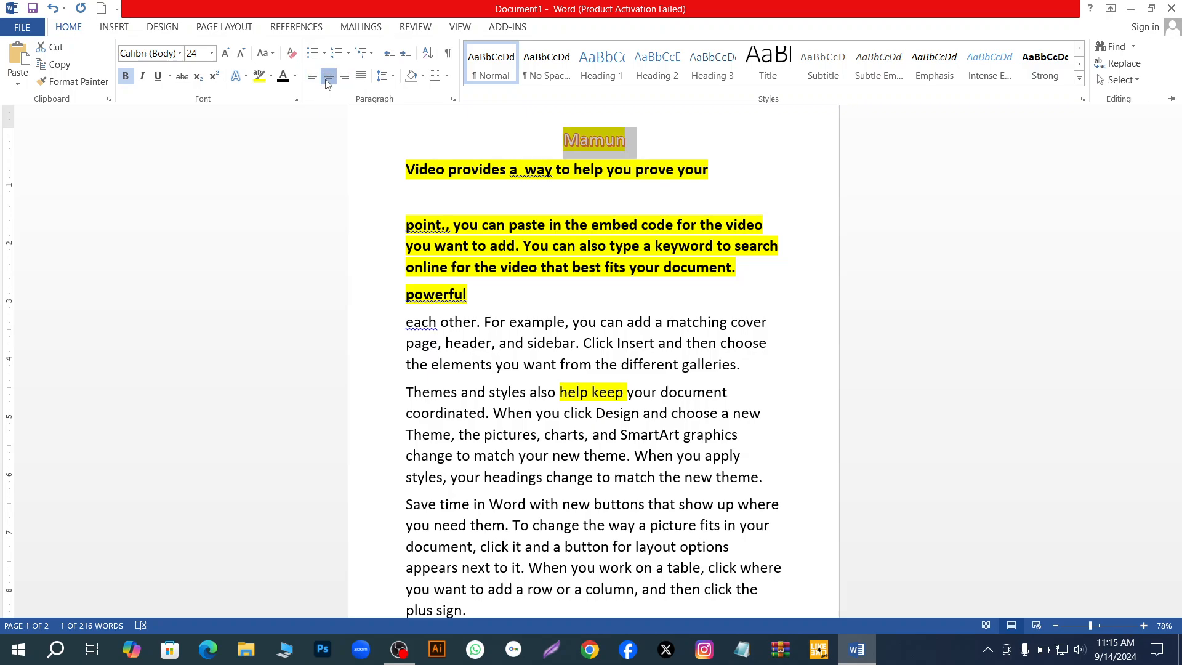
{"action": "left_click", "coordinate": [328, 80]}
{"action": "left_click", "coordinate": [328, 78]}
{"action": "left_click", "coordinate": [346, 83]}
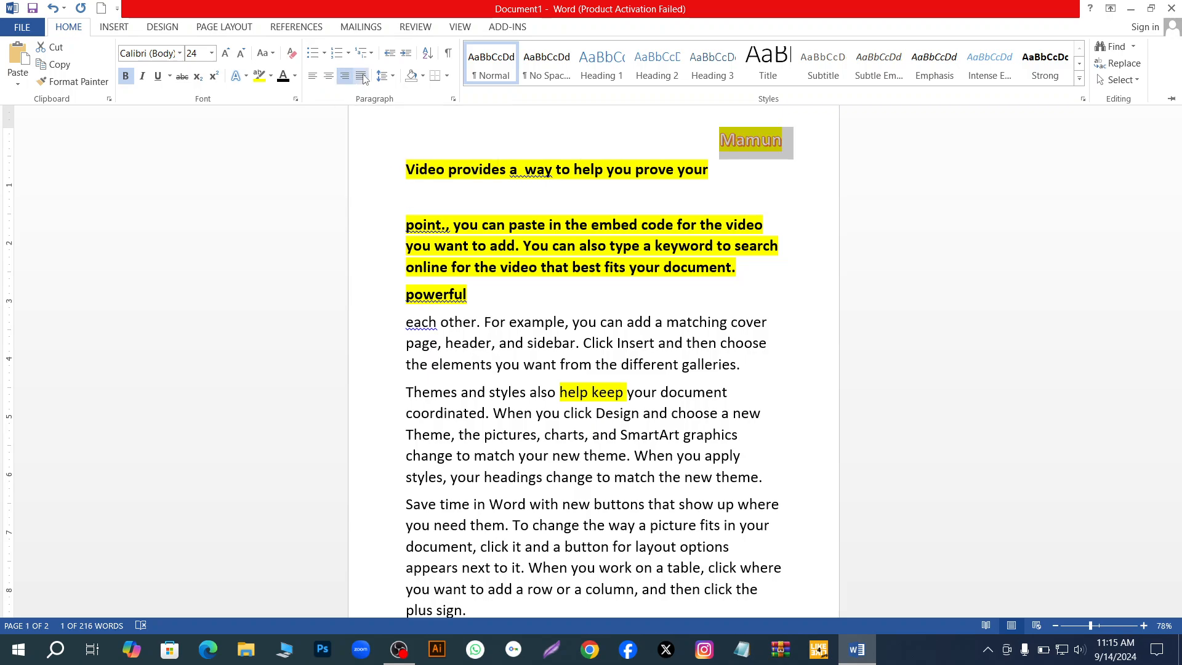
{"action": "left_click", "coordinate": [363, 78]}
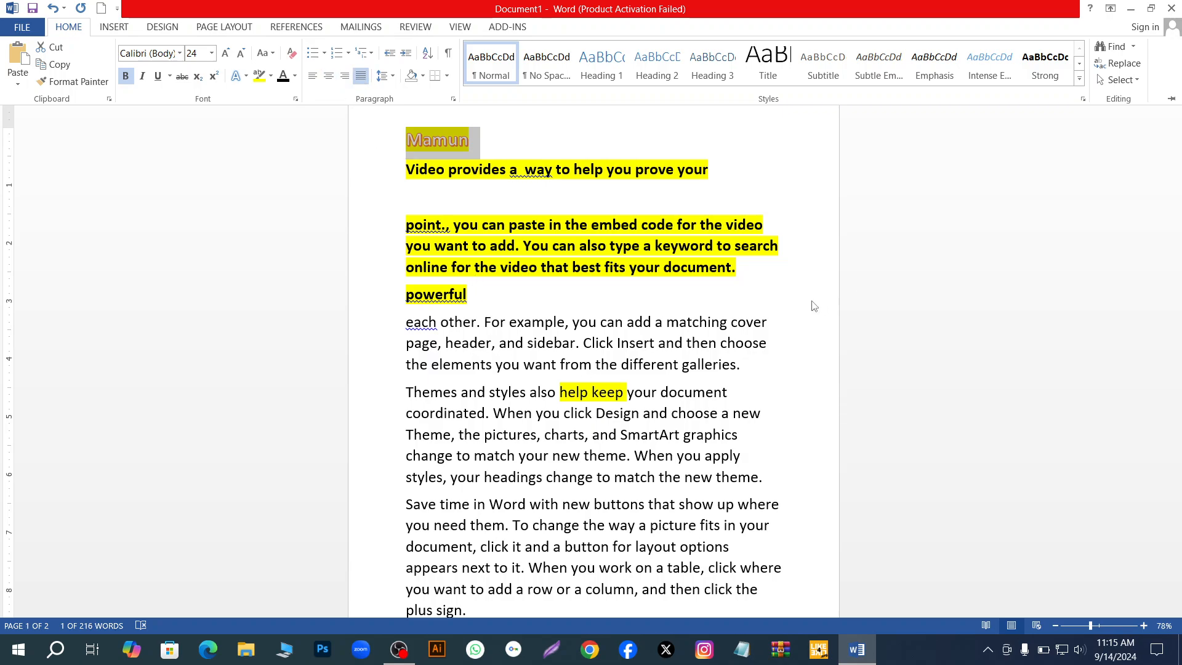
{"action": "key", "text": "ctrl+F1"}
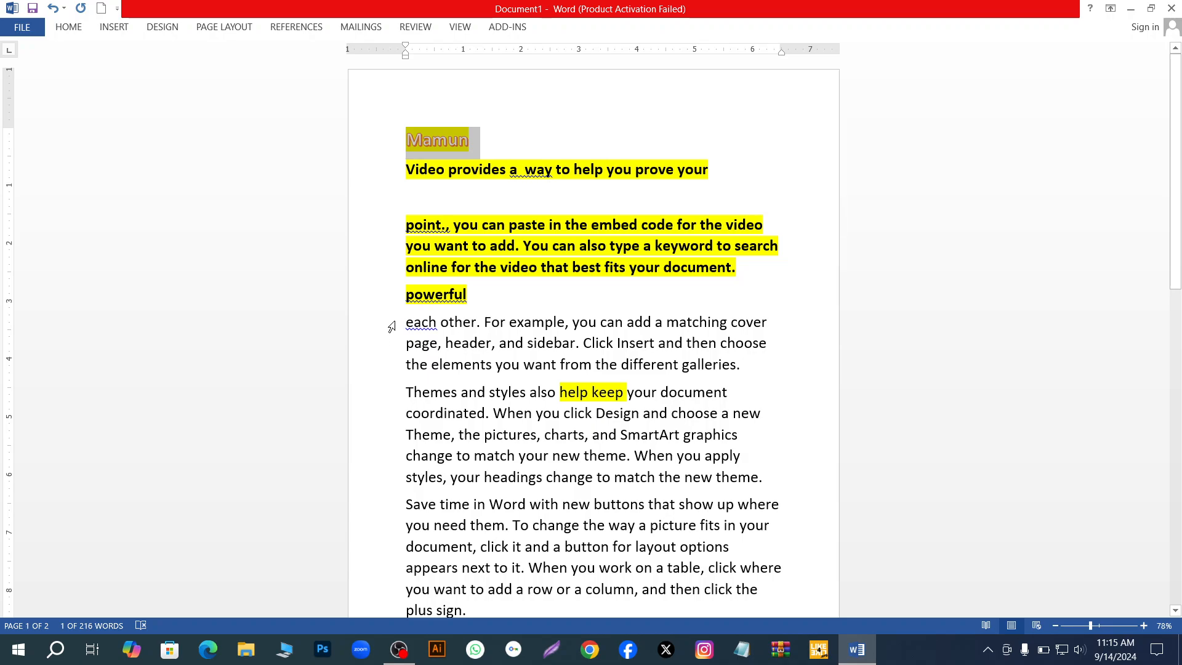
- Add the paragraphs "each other…" and "Themes and styles…" to the title selection and turn all three into a numbered list
{"action": "left_click_drag", "start_coordinate": [400, 322], "coordinate": [764, 477]}
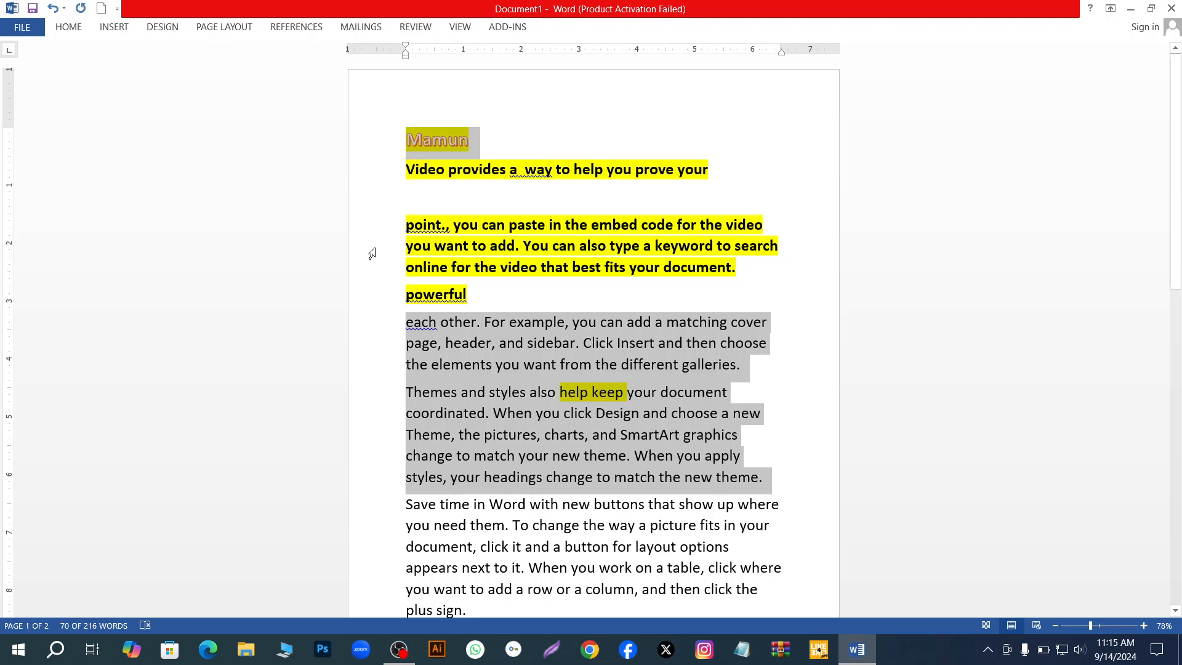
{"action": "left_click", "coordinate": [69, 26]}
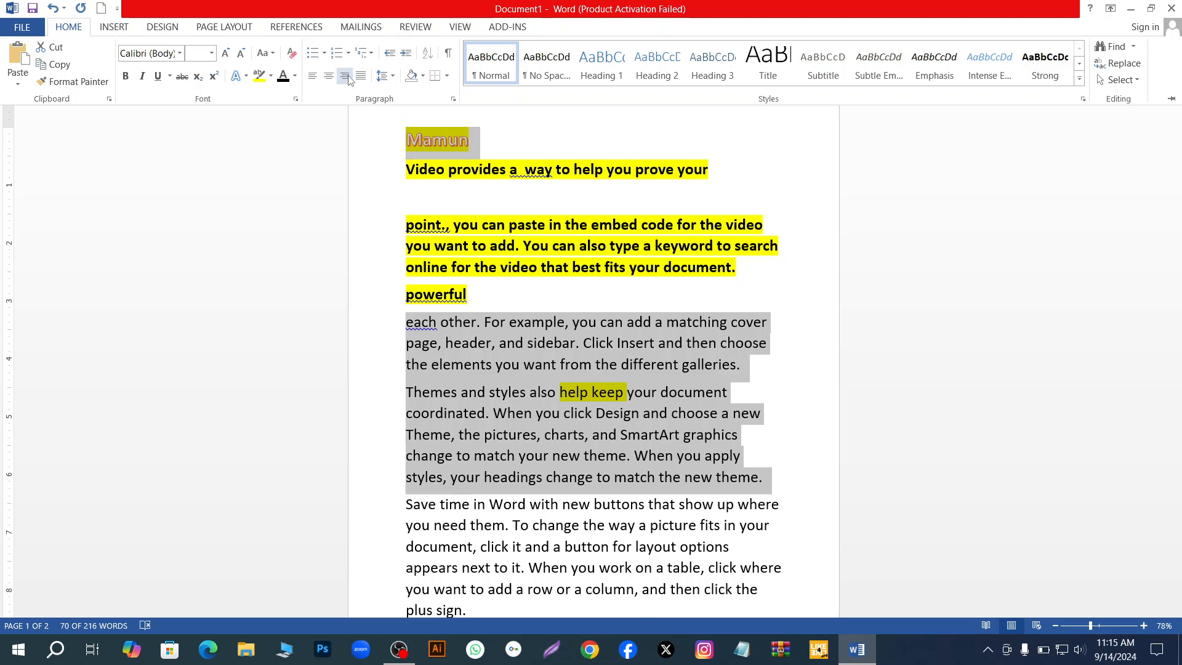
{"action": "left_click", "coordinate": [336, 53]}
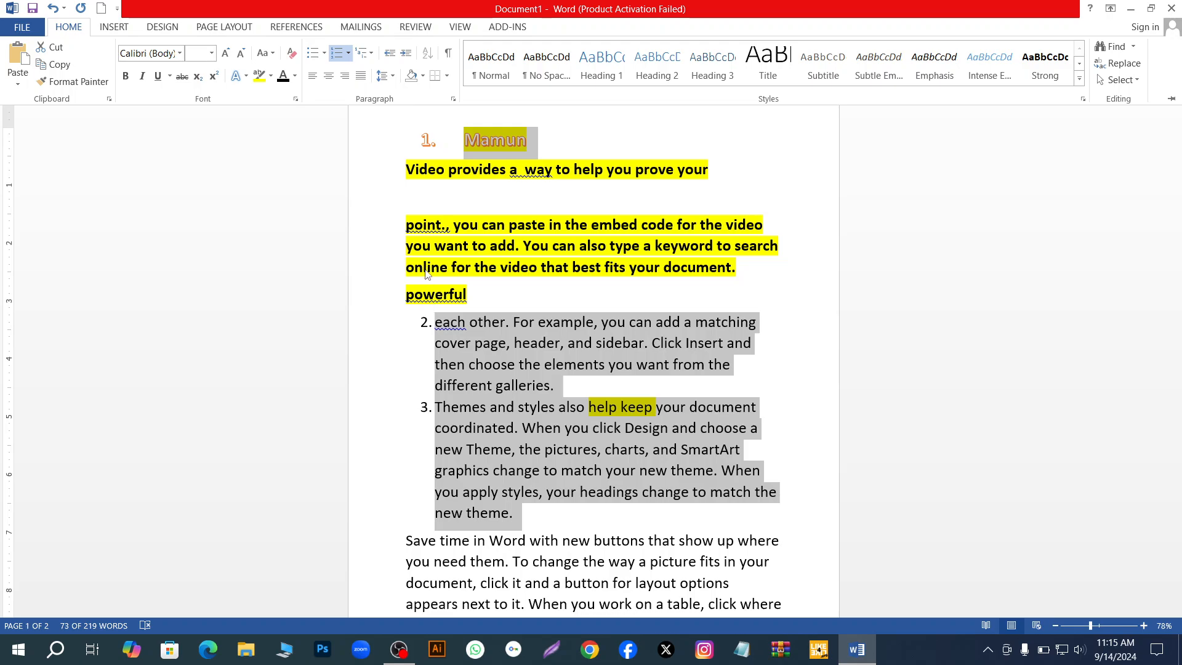
- Change the numbered title and paragraphs to the multilevel list style 1), a), i)
{"action": "scroll", "coordinate": [426, 280], "scroll_direction": "down", "scroll_amount": 1, "text": "ctrl"}
{"action": "scroll", "coordinate": [429, 271], "scroll_direction": "down", "scroll_amount": 1}
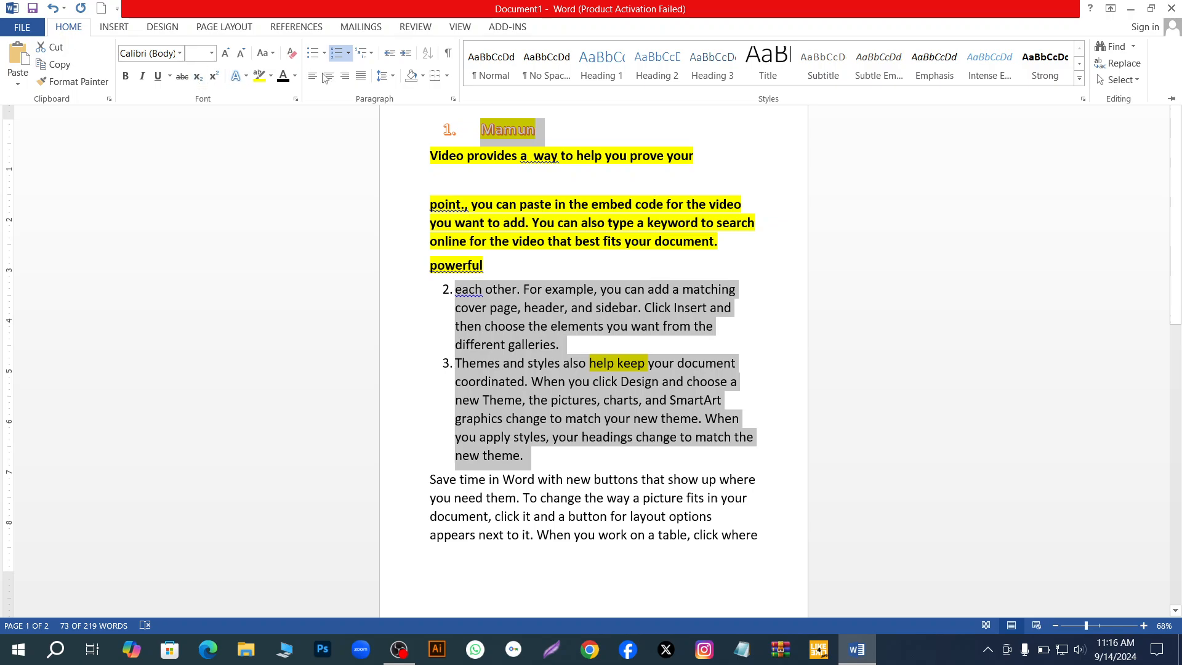
{"action": "left_click", "coordinate": [369, 53]}
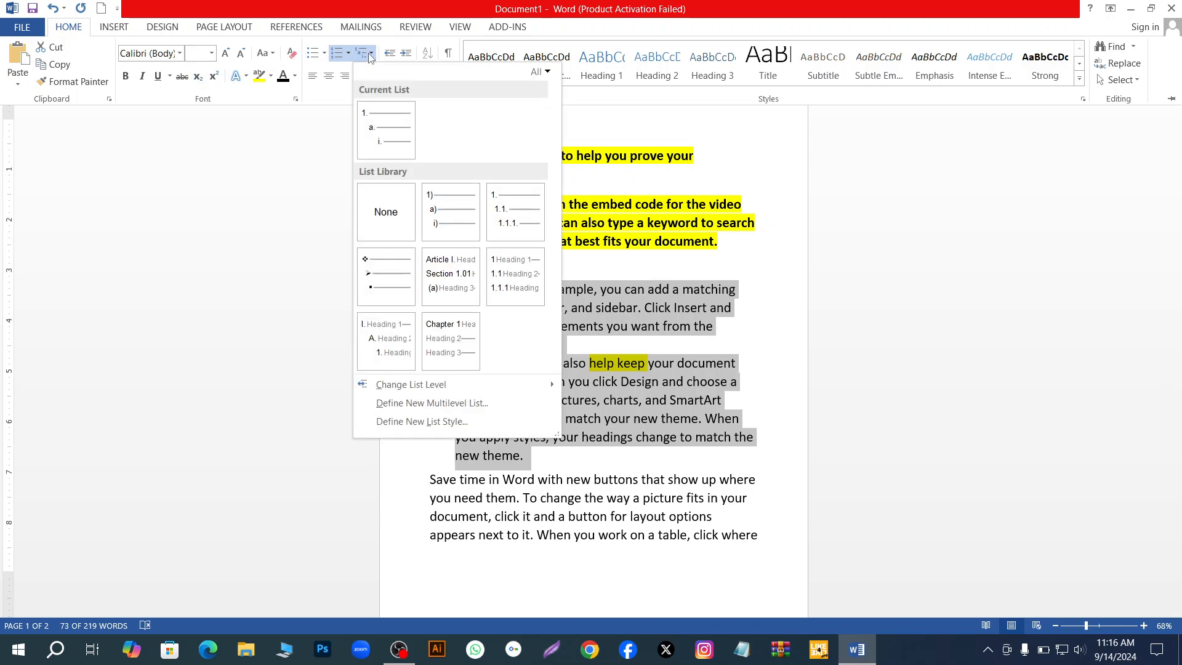
{"action": "left_click", "coordinate": [468, 214]}
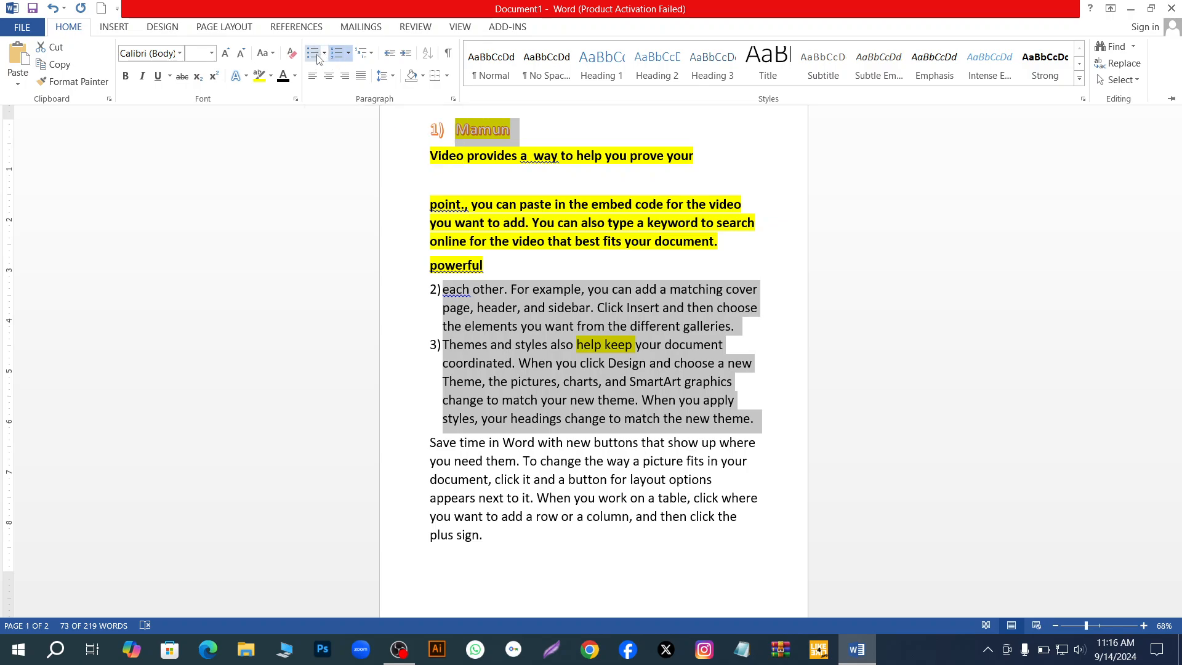
{"action": "scroll", "coordinate": [459, 326], "scroll_direction": "down", "scroll_amount": 2}
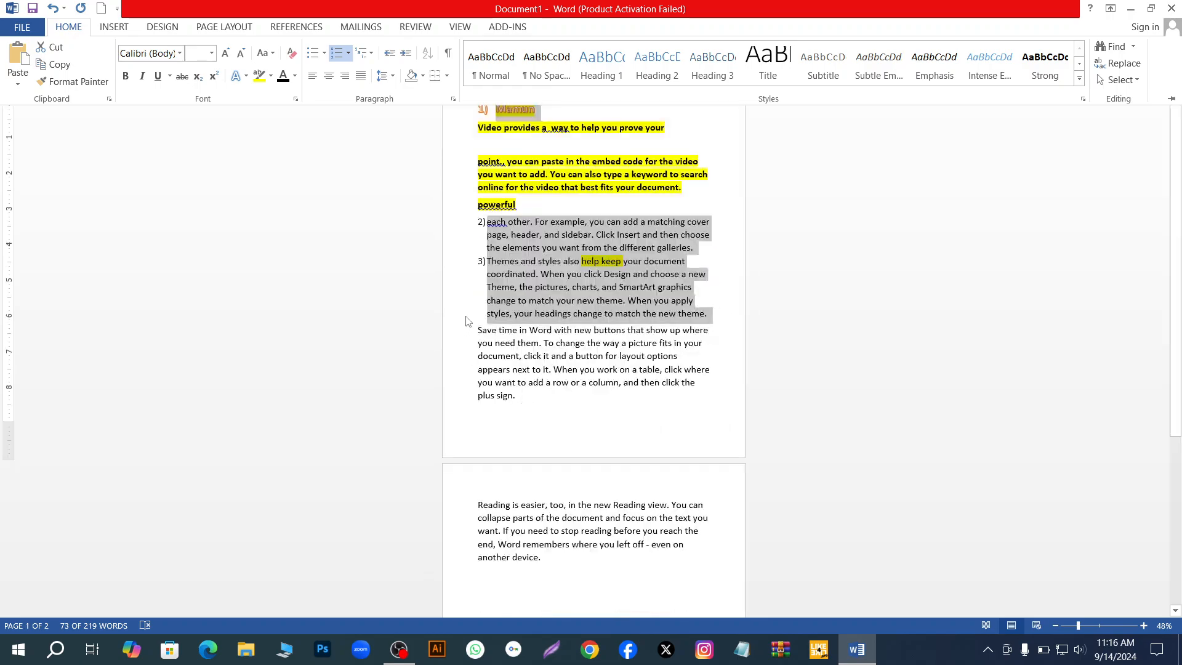
{"action": "scroll", "coordinate": [513, 368], "scroll_direction": "up", "scroll_amount": 3}
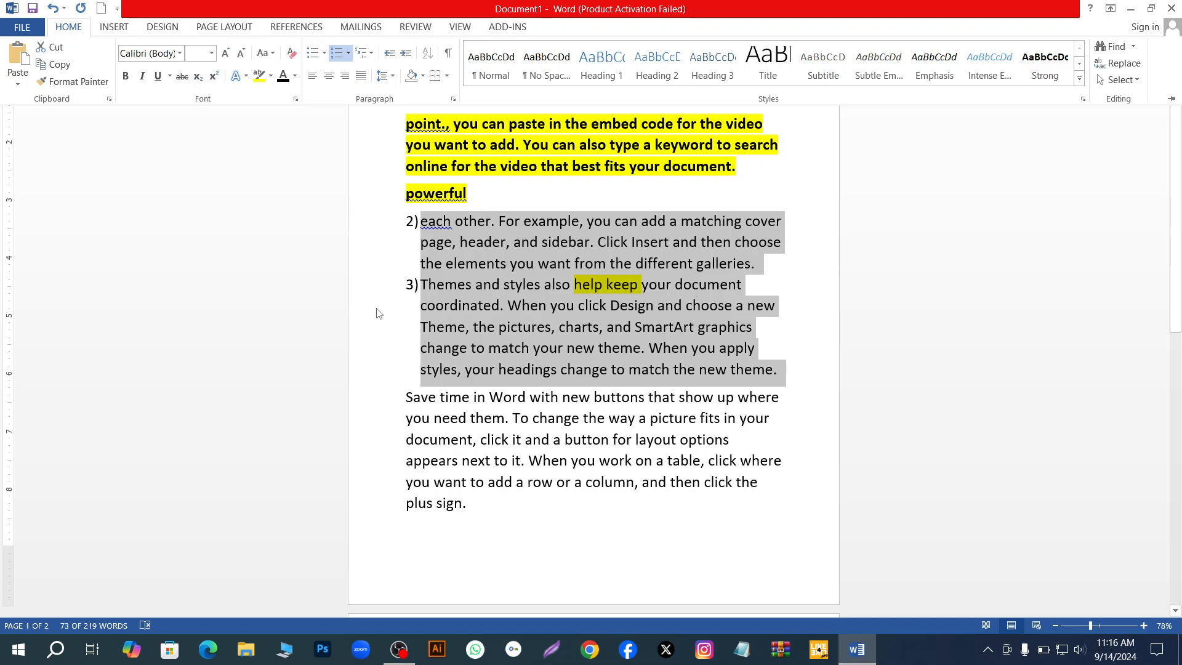
- Undo the multilevel and numbered list formatting on the title and the two selected paragraphs
{"action": "key", "text": "ctrl+F1"}
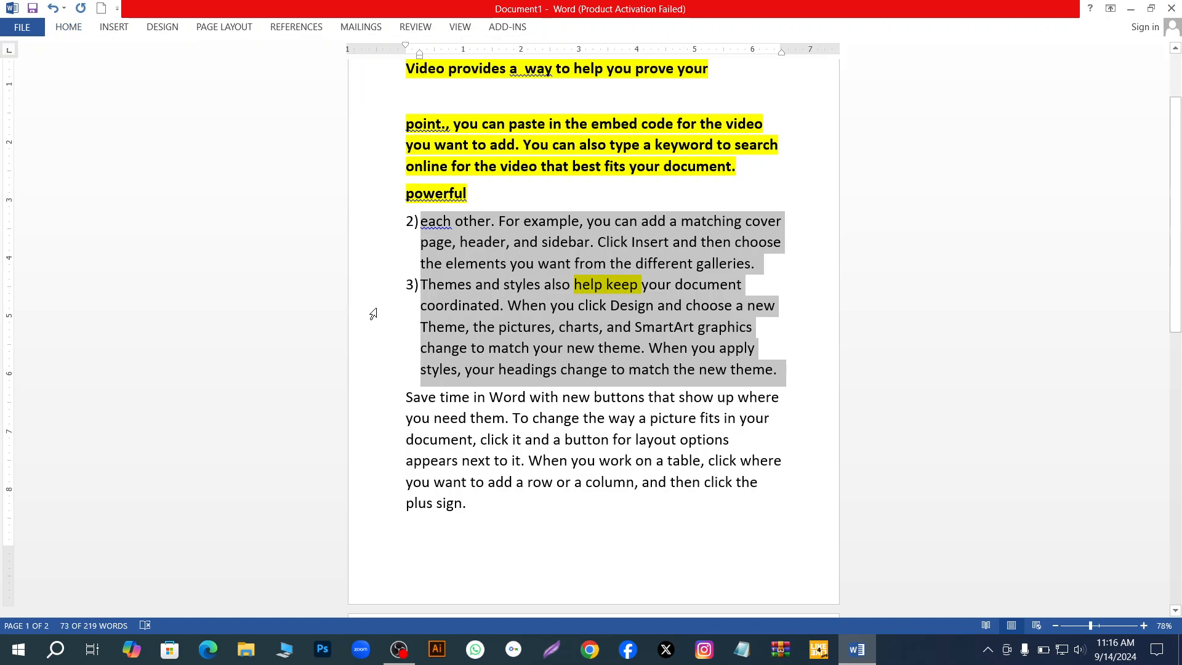
{"action": "key", "text": "ctrl+z"}
{"action": "key", "text": "ctrl+z"}
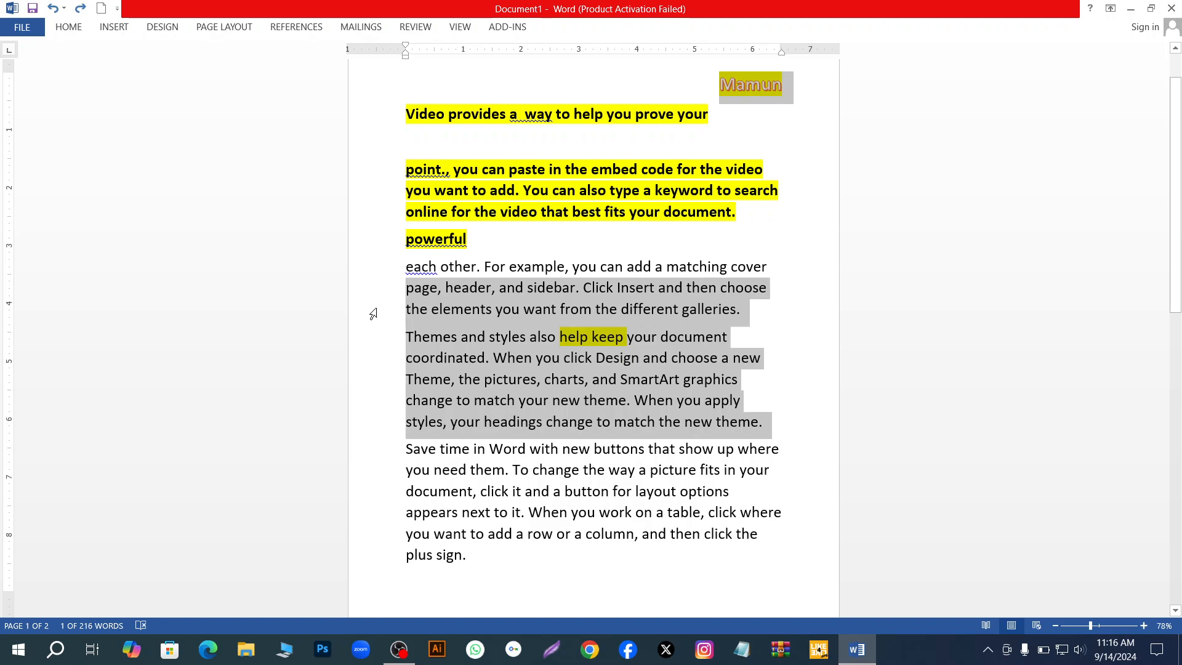
{"action": "double_click", "coordinate": [65, 27]}
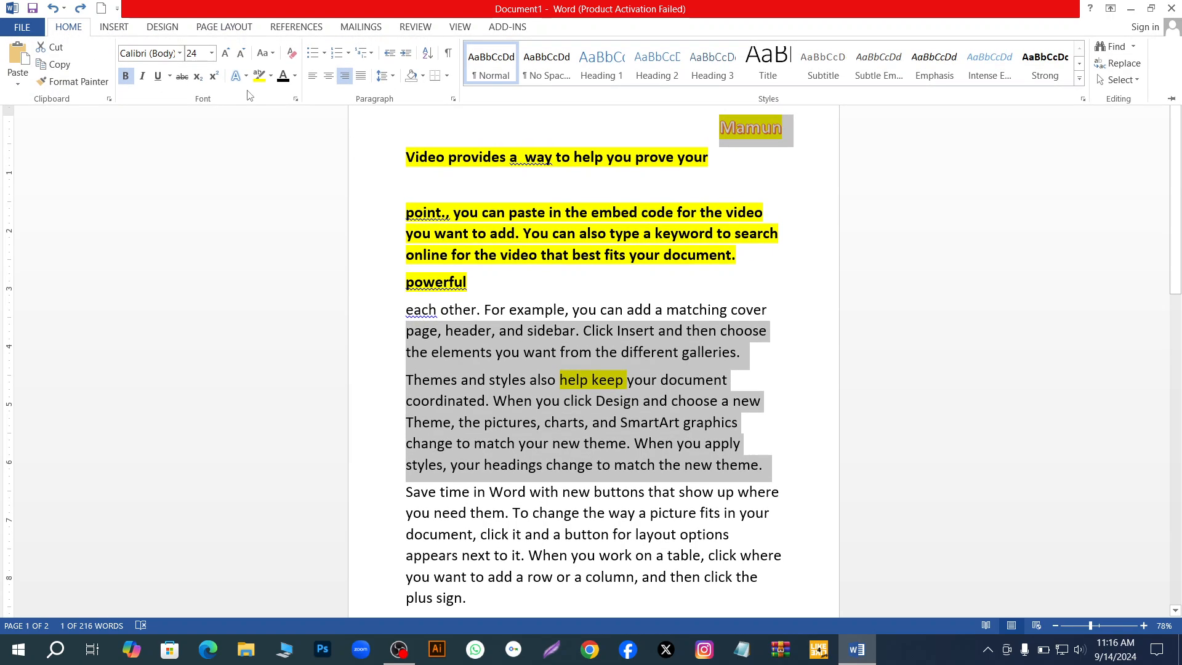
- Turn the selected title line into a bulleted item with the hollow circle bullet
{"action": "left_click", "coordinate": [312, 55]}
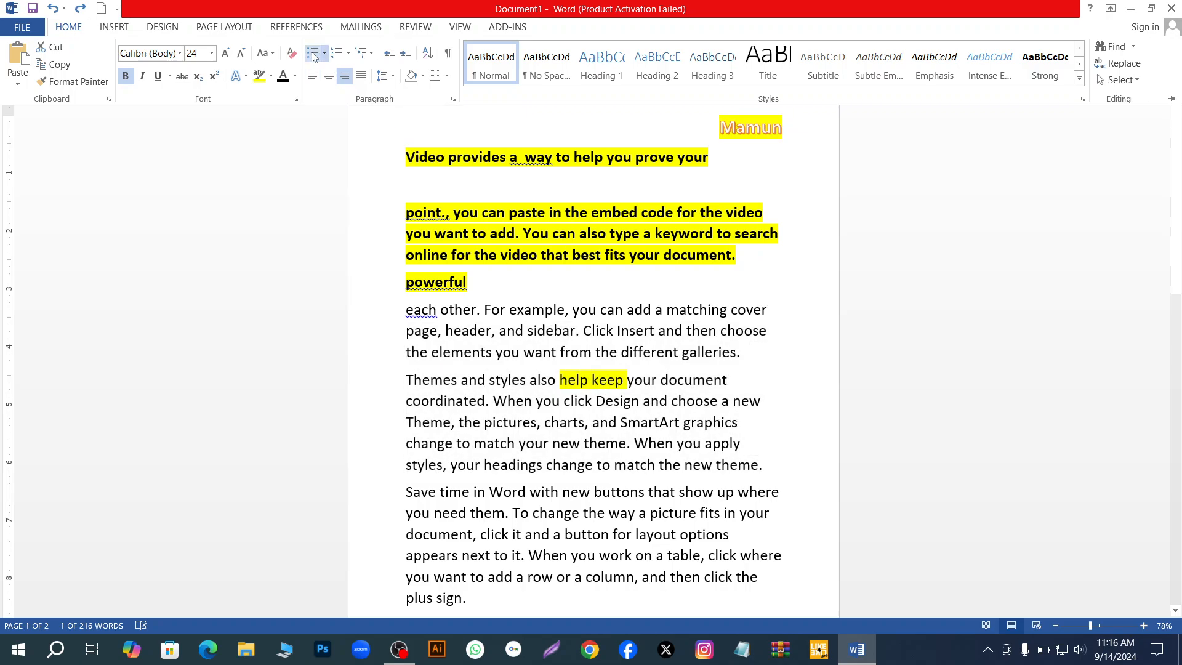
{"action": "left_click", "coordinate": [313, 55]}
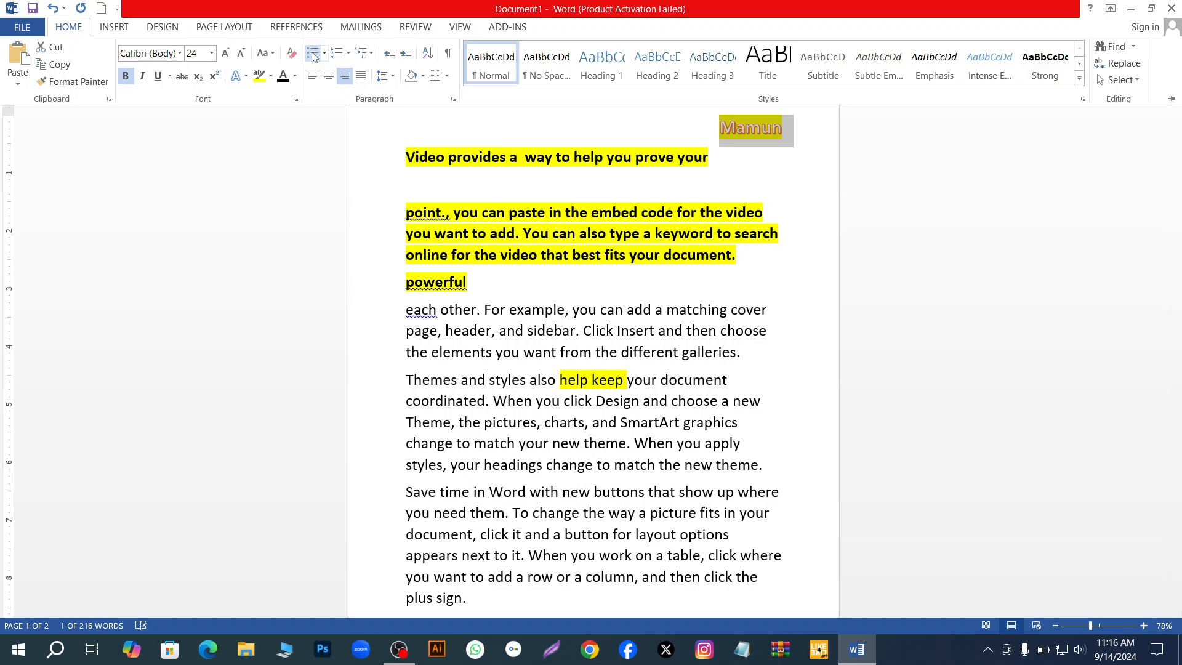
{"action": "left_click", "coordinate": [324, 54]}
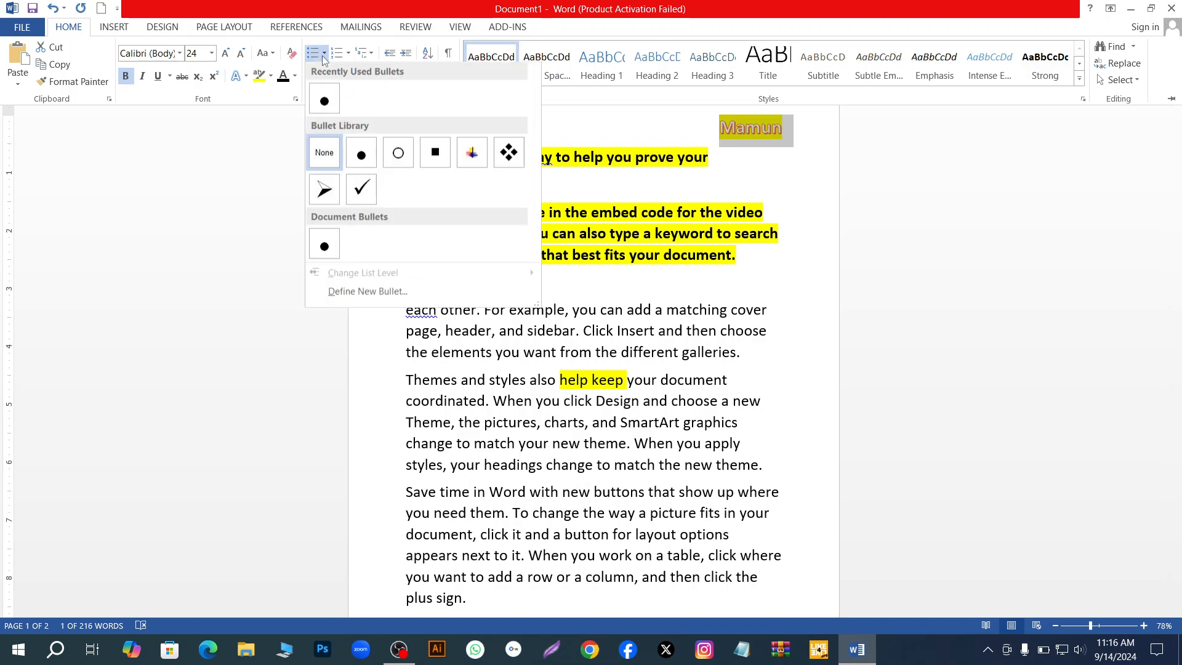
{"action": "left_click", "coordinate": [313, 55]}
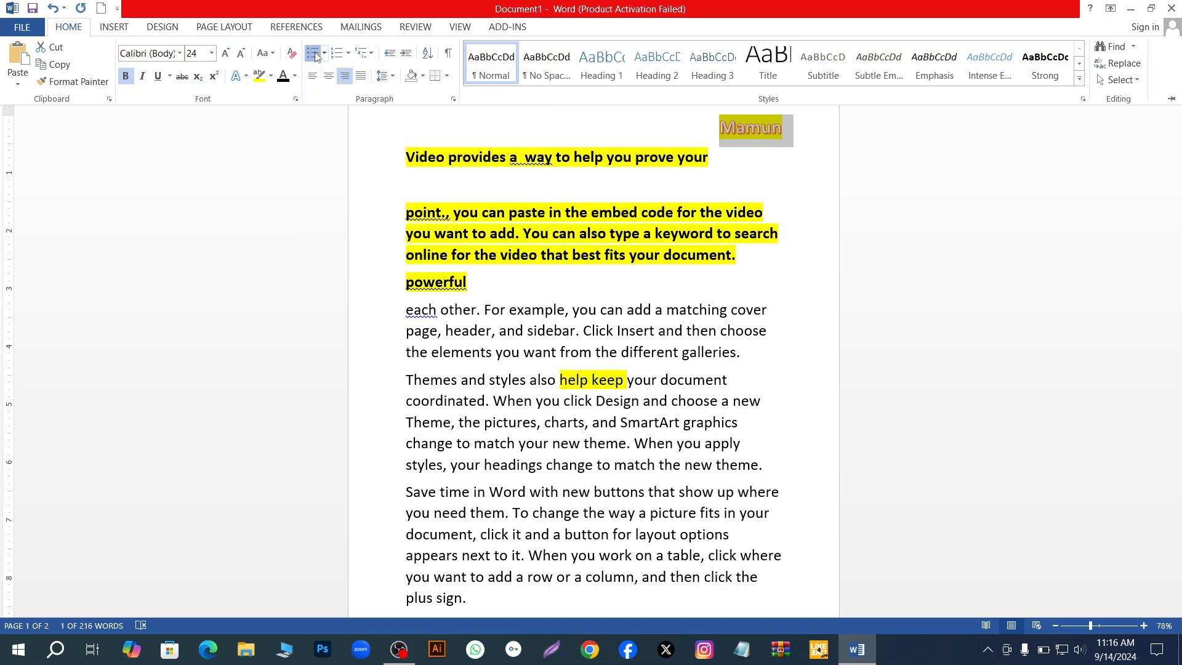
{"action": "left_click", "coordinate": [324, 54]}
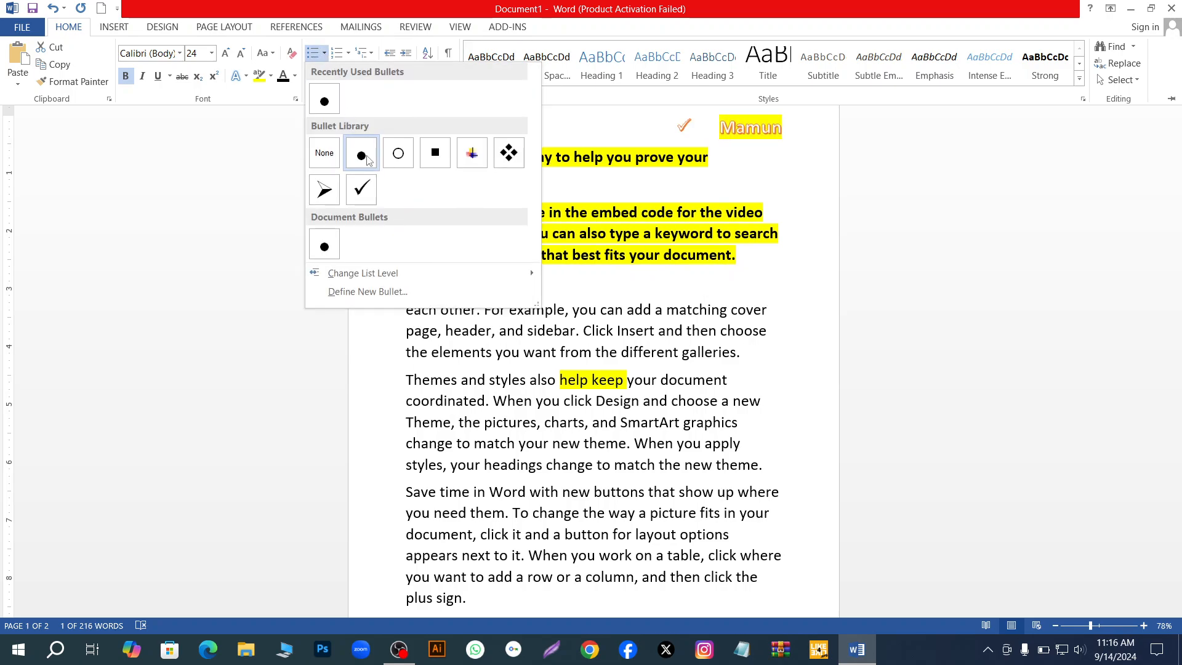
{"action": "left_click", "coordinate": [398, 154]}
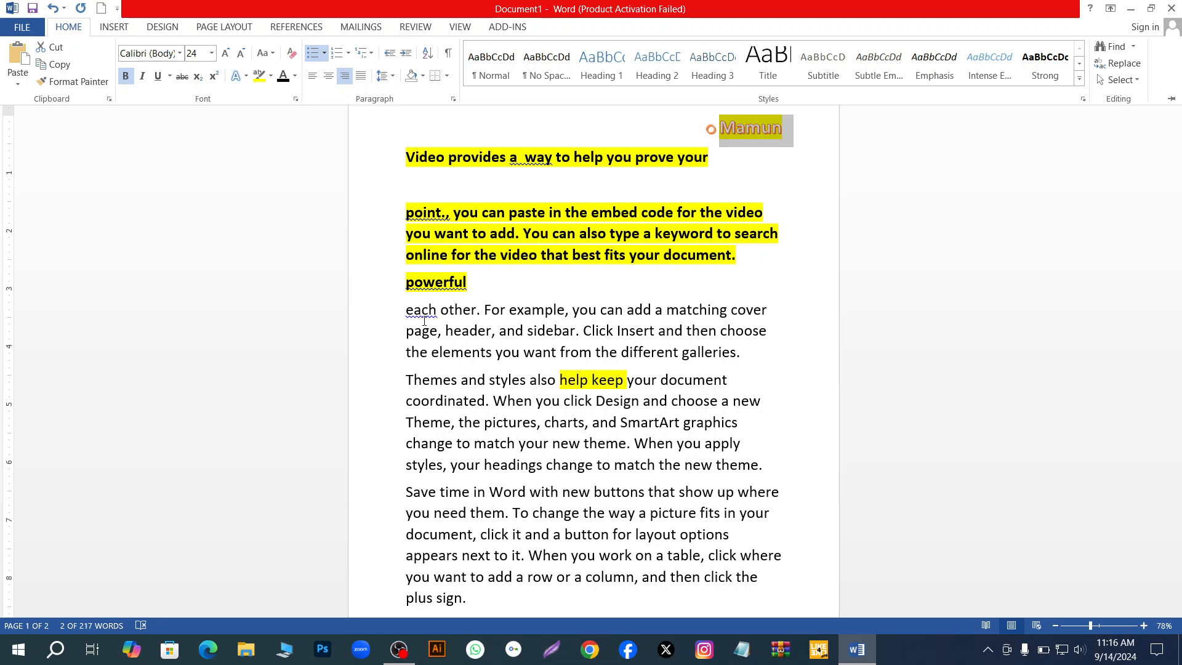
- Add the paragraphs "each other…" and "Themes and styles…" to the title selection and give all three arrowhead bullets
{"action": "left_click", "coordinate": [475, 333]}
{"action": "left_click_drag", "start_coordinate": [388, 310], "coordinate": [388, 422]}
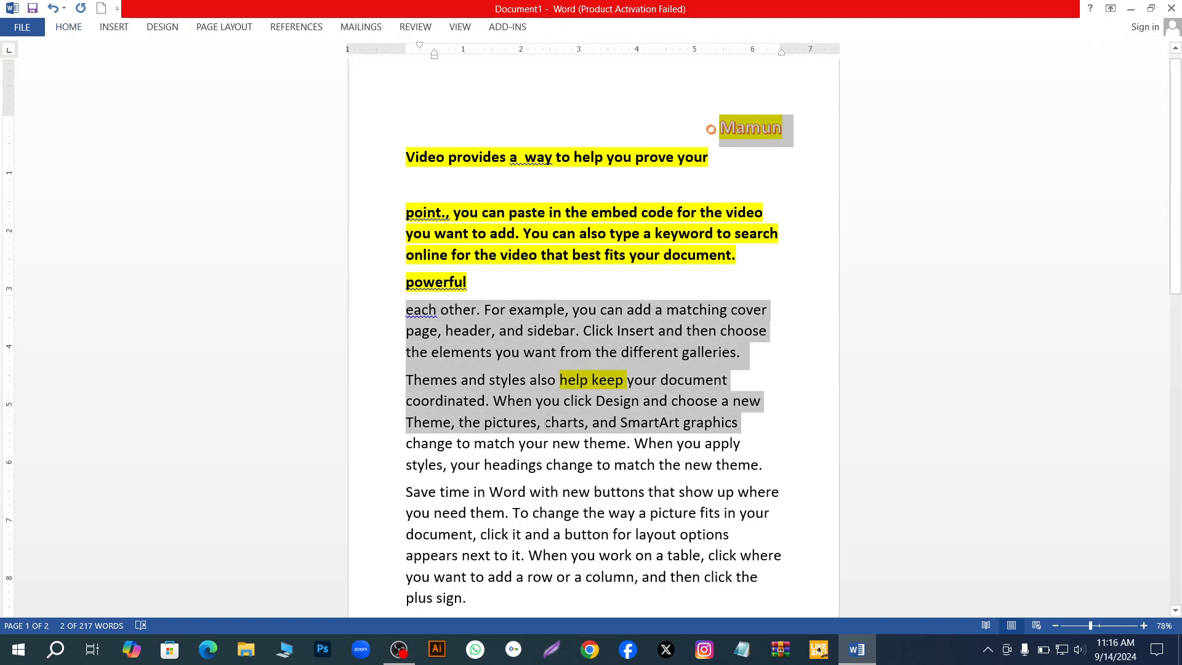
{"action": "left_click", "coordinate": [68, 26]}
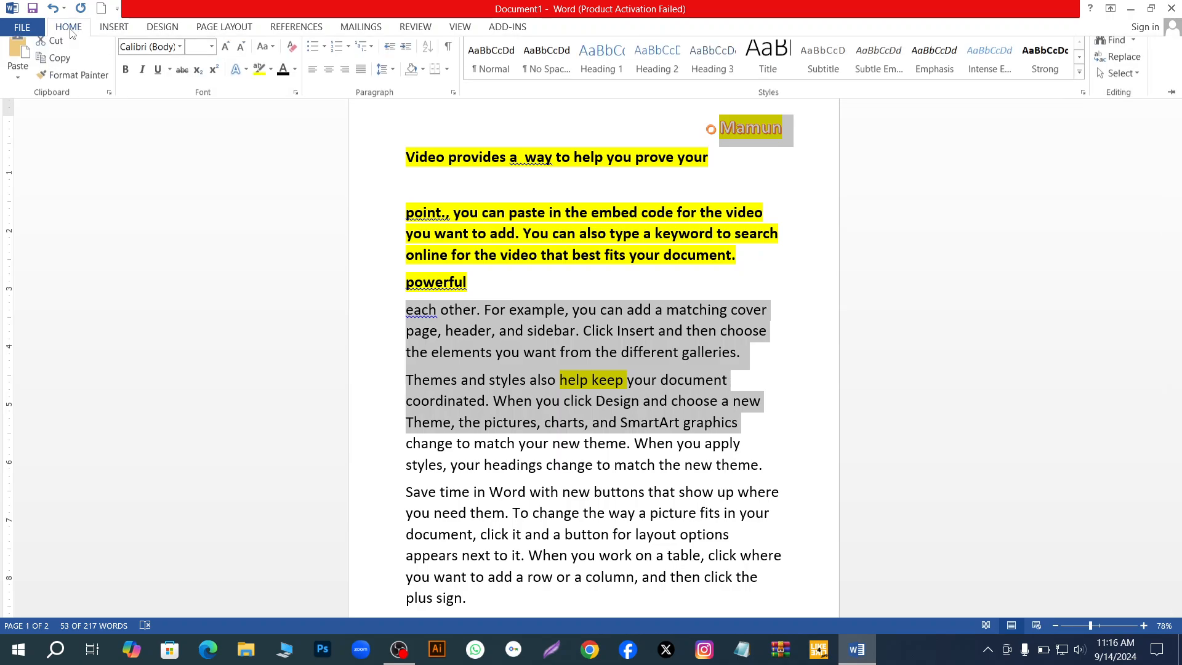
{"action": "left_click", "coordinate": [313, 53]}
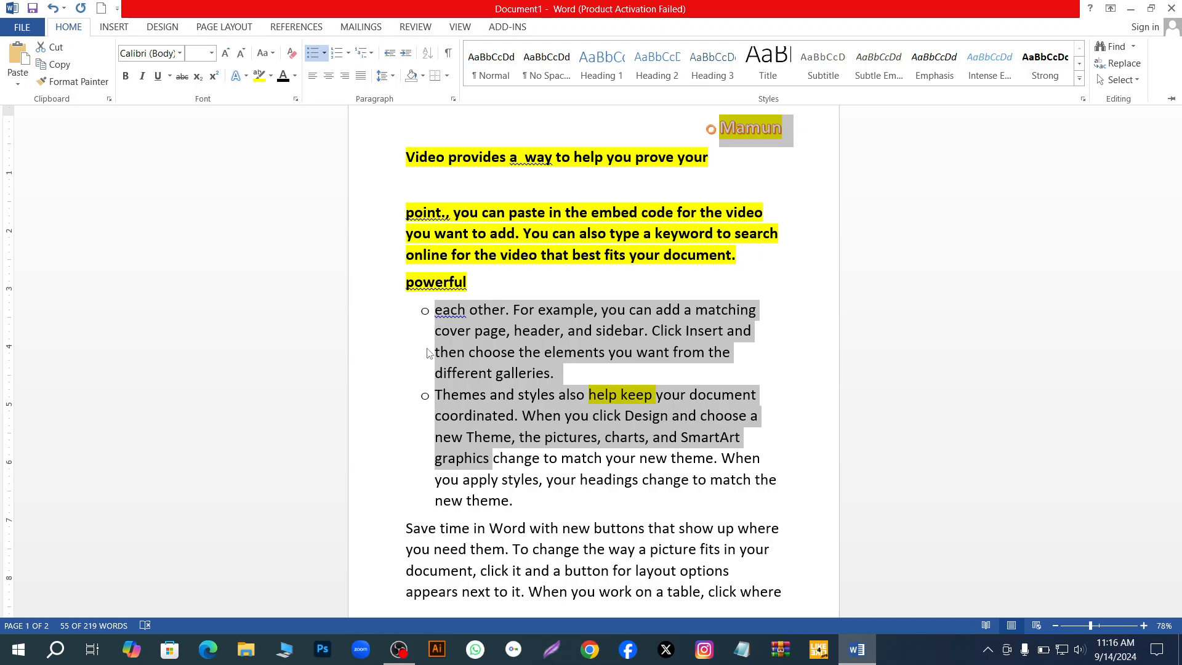
{"action": "left_click", "coordinate": [323, 53]}
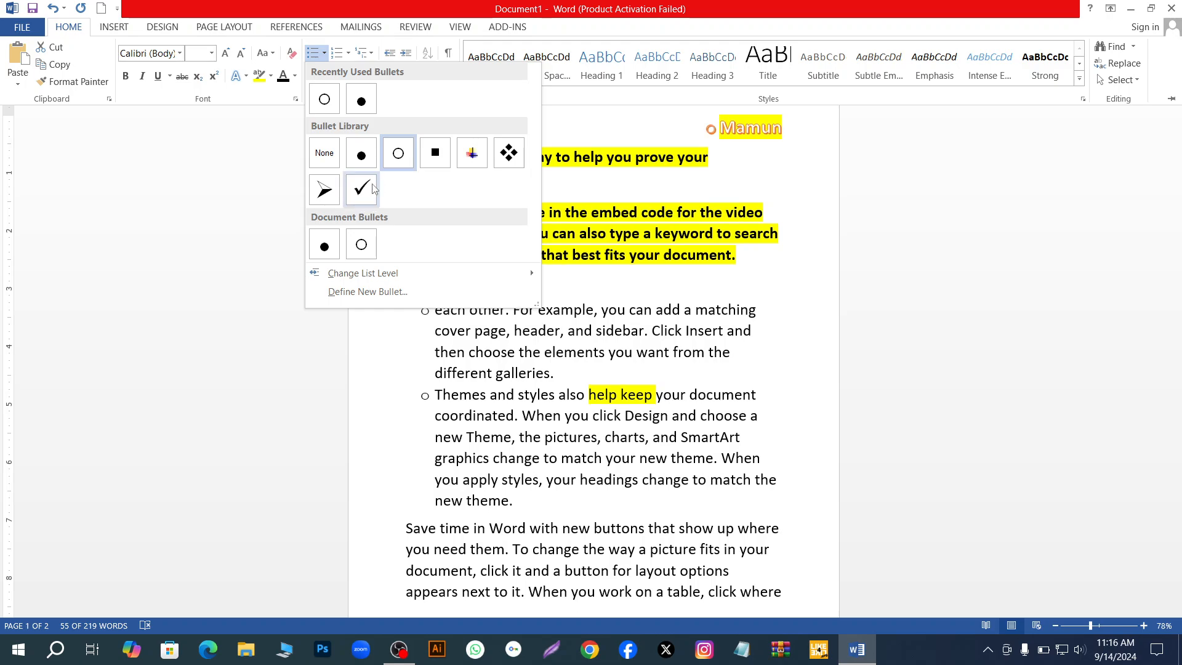
{"action": "left_click", "coordinate": [323, 190]}
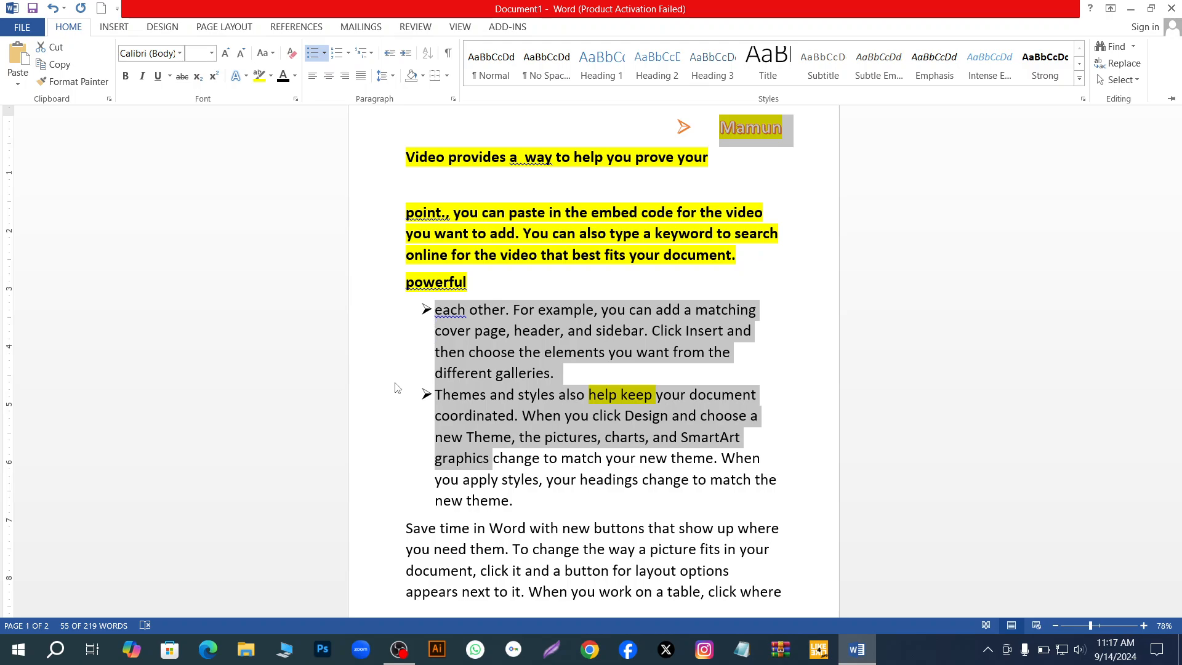
{"action": "left_click", "coordinate": [325, 56]}
{"action": "left_click", "coordinate": [348, 53]}
{"action": "left_click", "coordinate": [349, 53]}
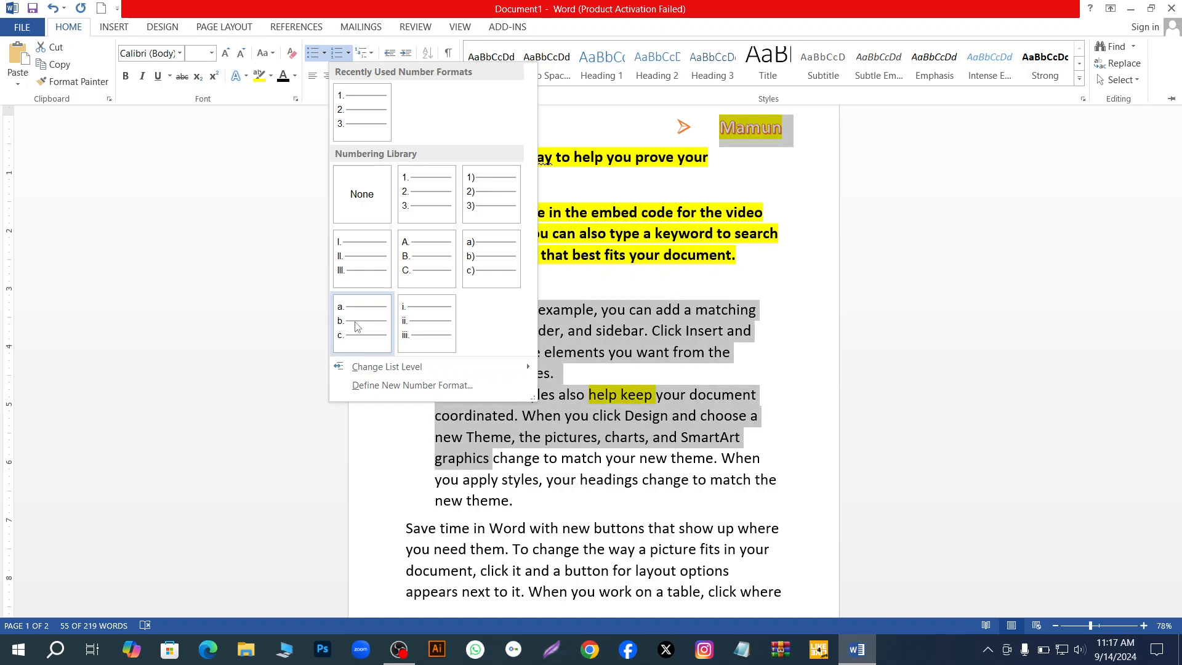
{"action": "left_click", "coordinate": [280, 163]}
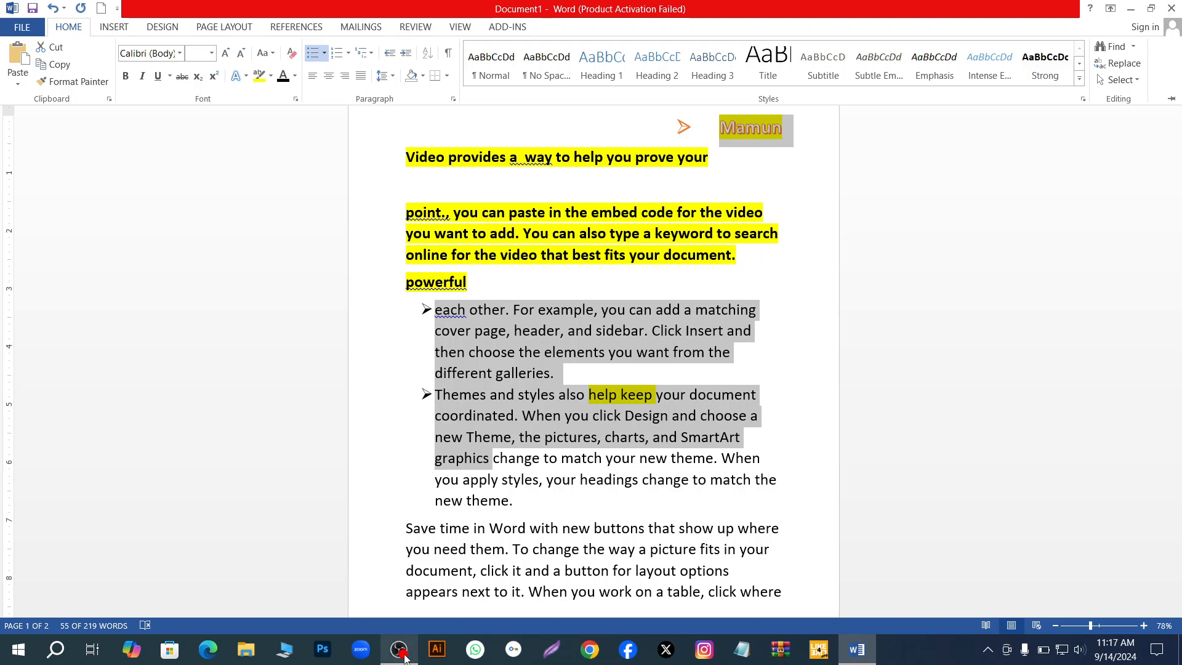
{"action": "mouse_move", "coordinate": [404, 656]}
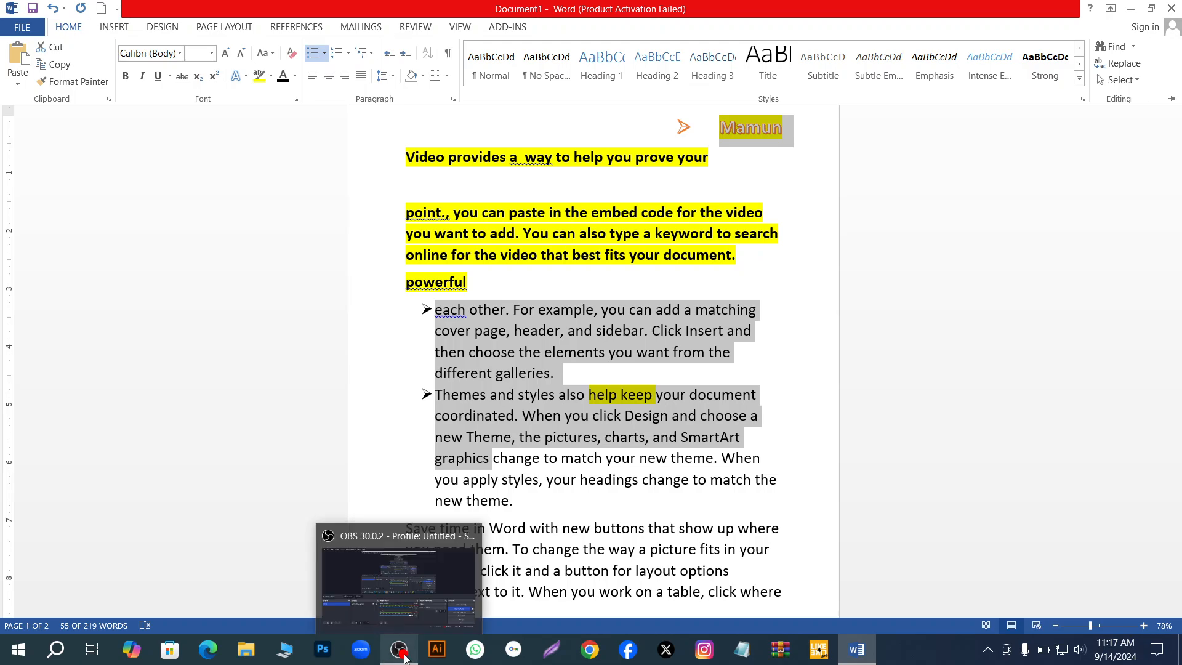
{"action": "left_click", "coordinate": [426, 593]}
{"action": "mouse_move", "coordinate": [399, 649]}
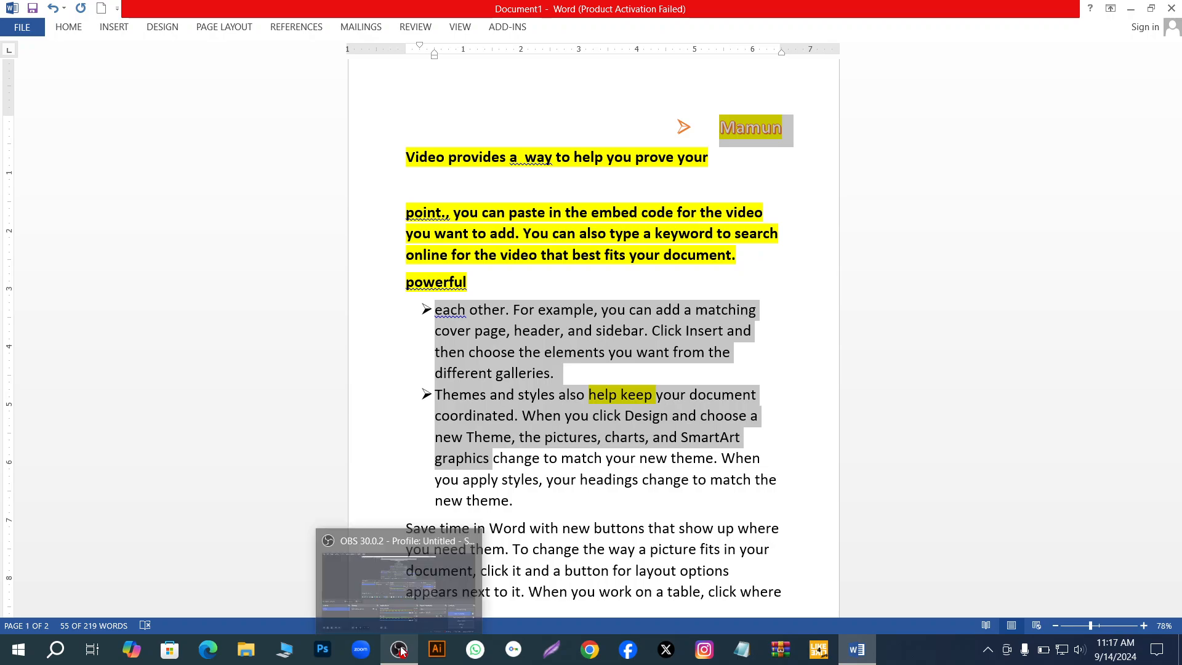
{"action": "left_click", "coordinate": [400, 600]}
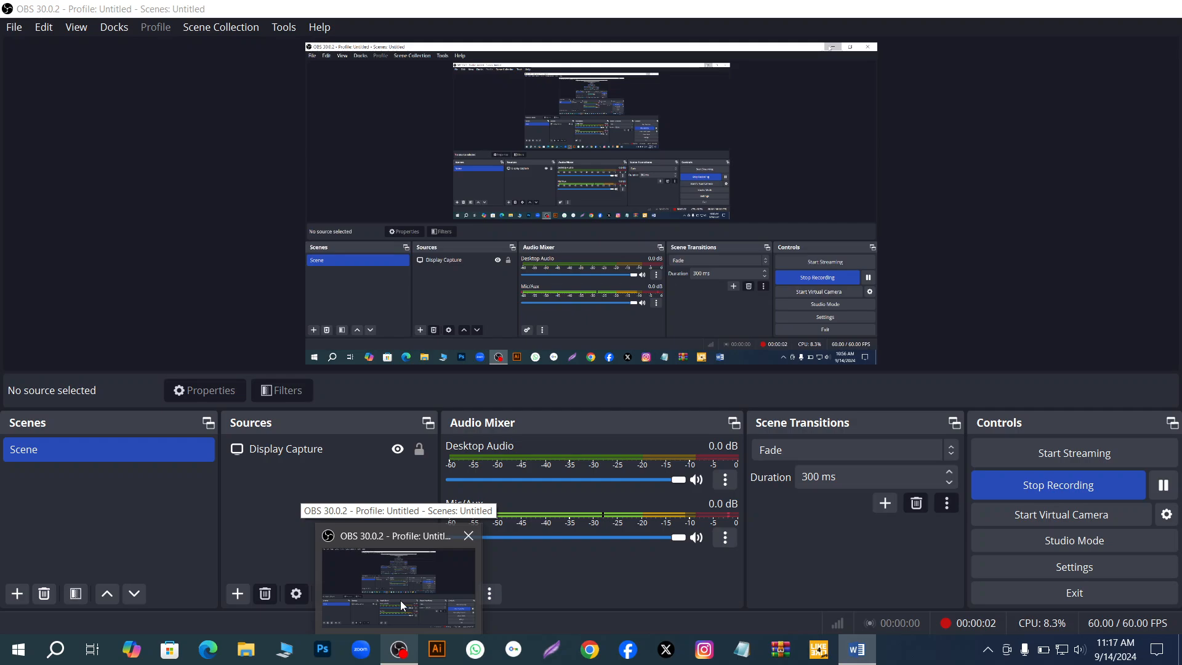
{"action": "left_click", "coordinate": [401, 600]}
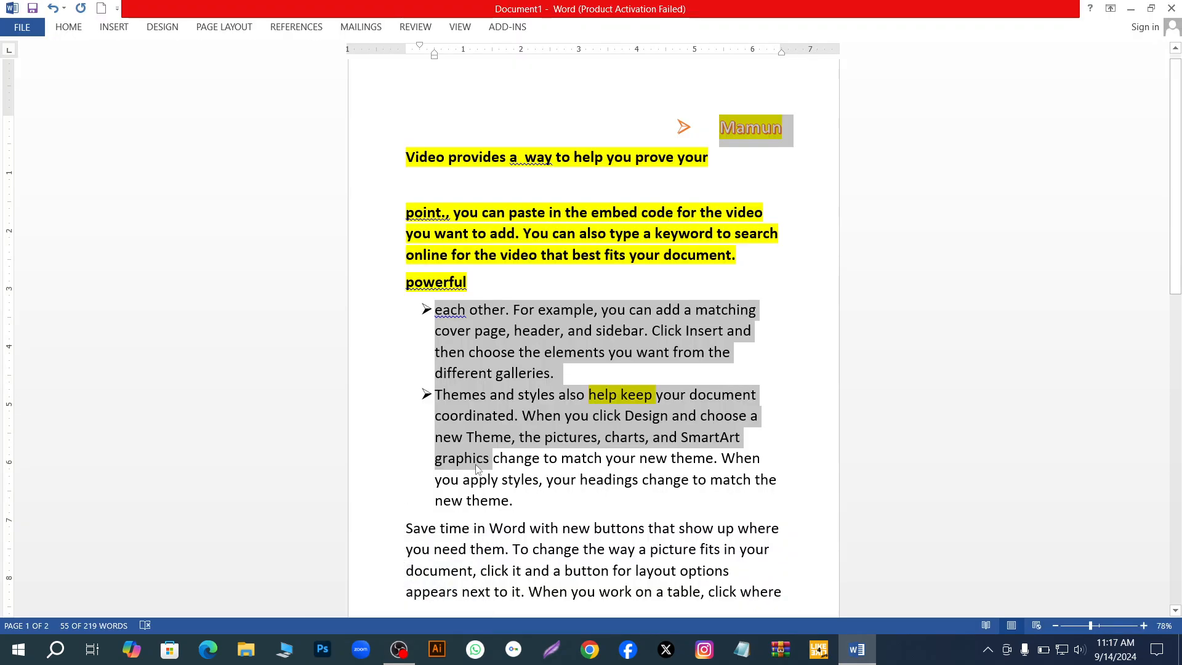
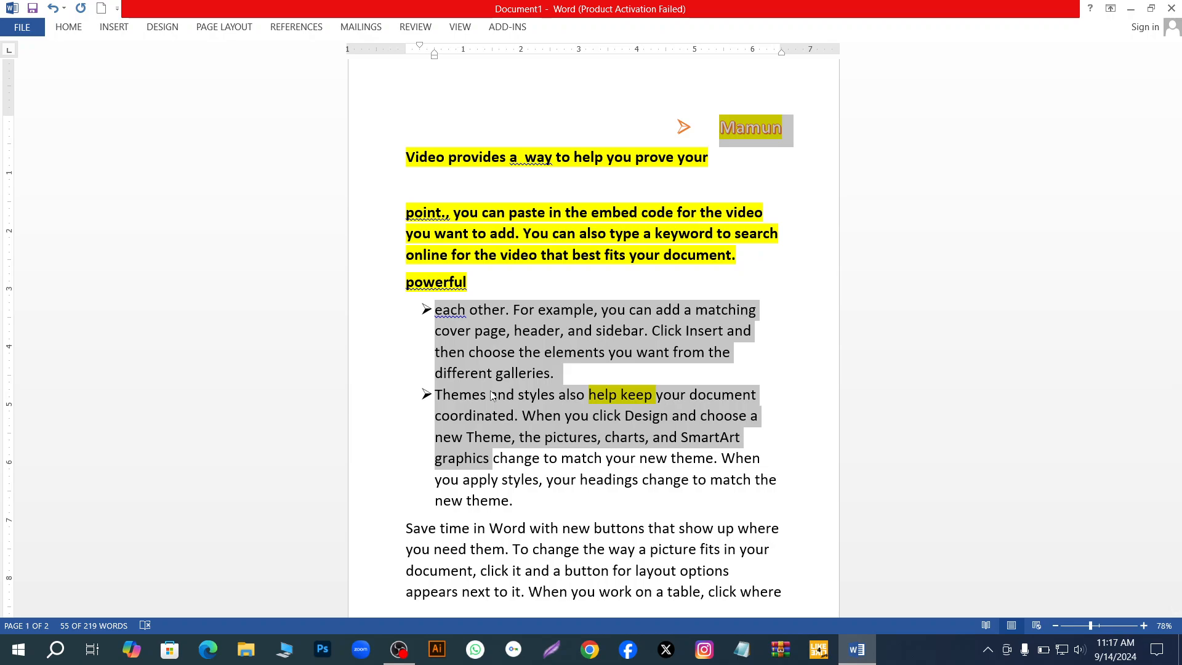
- Undo the arrowhead and hollow circle bullets on the title and the two selected paragraphs
{"action": "key", "text": "ctrl+z"}
{"action": "key", "text": "ctrl+z"}
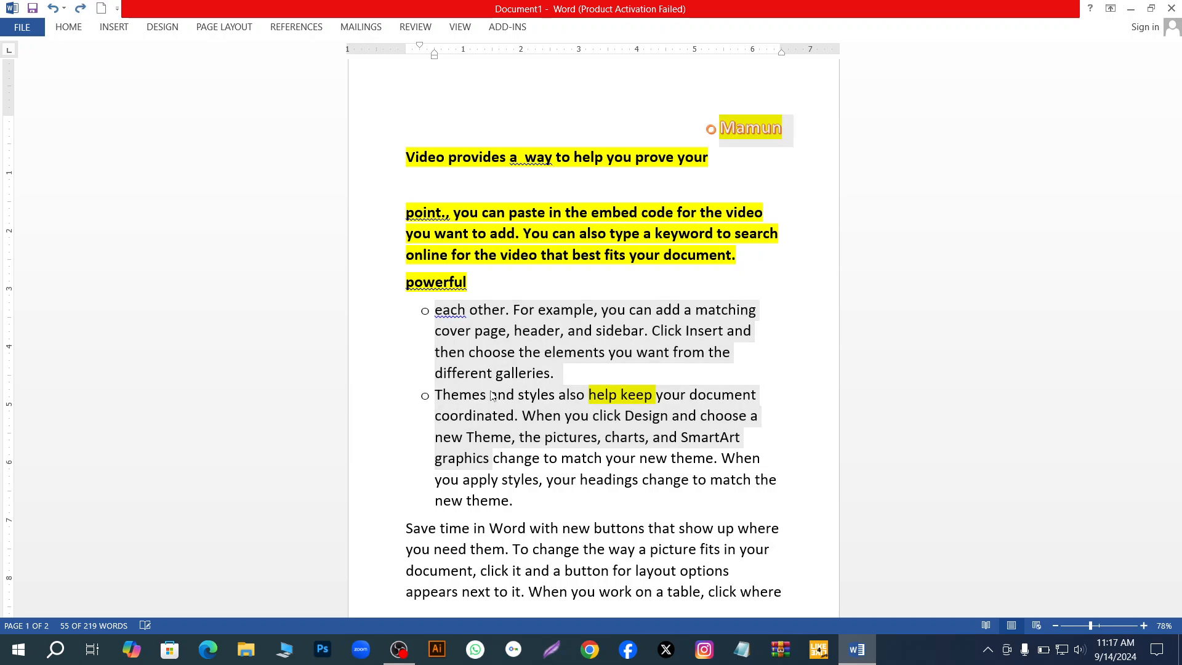
{"action": "key", "text": "ctrl+z"}
{"action": "key", "text": "ctrl+z"}
{"action": "key", "text": "ctrl+z"}
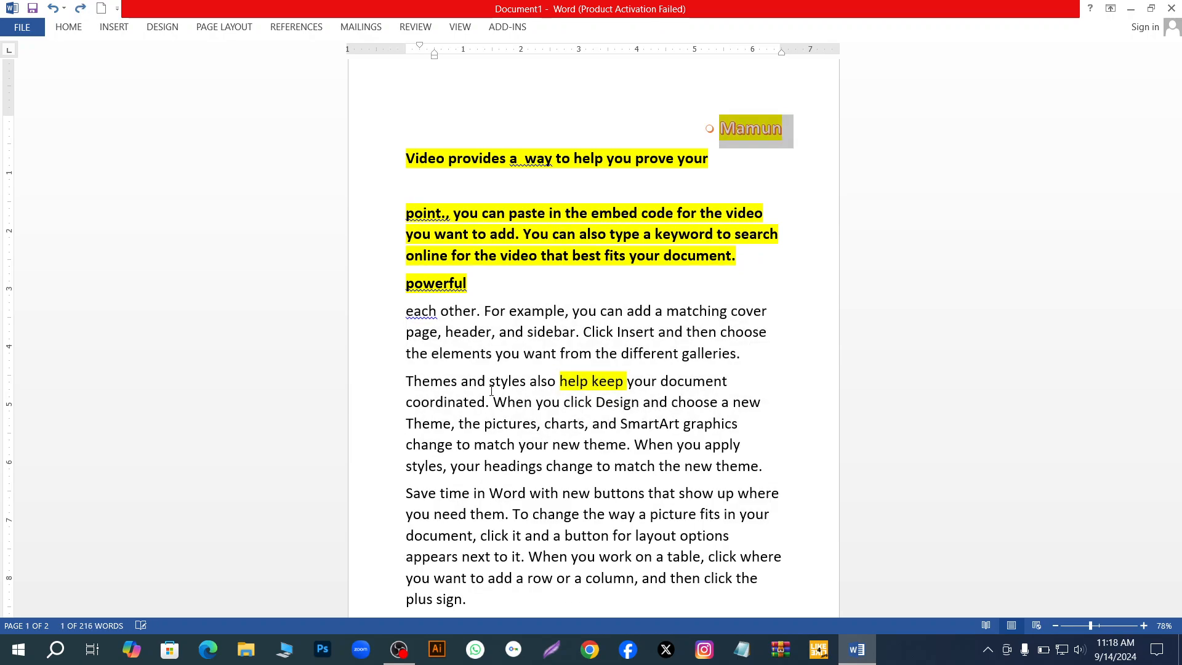
{"action": "key", "text": "ctrl+y"}
{"action": "key", "text": "ctrl+y"}
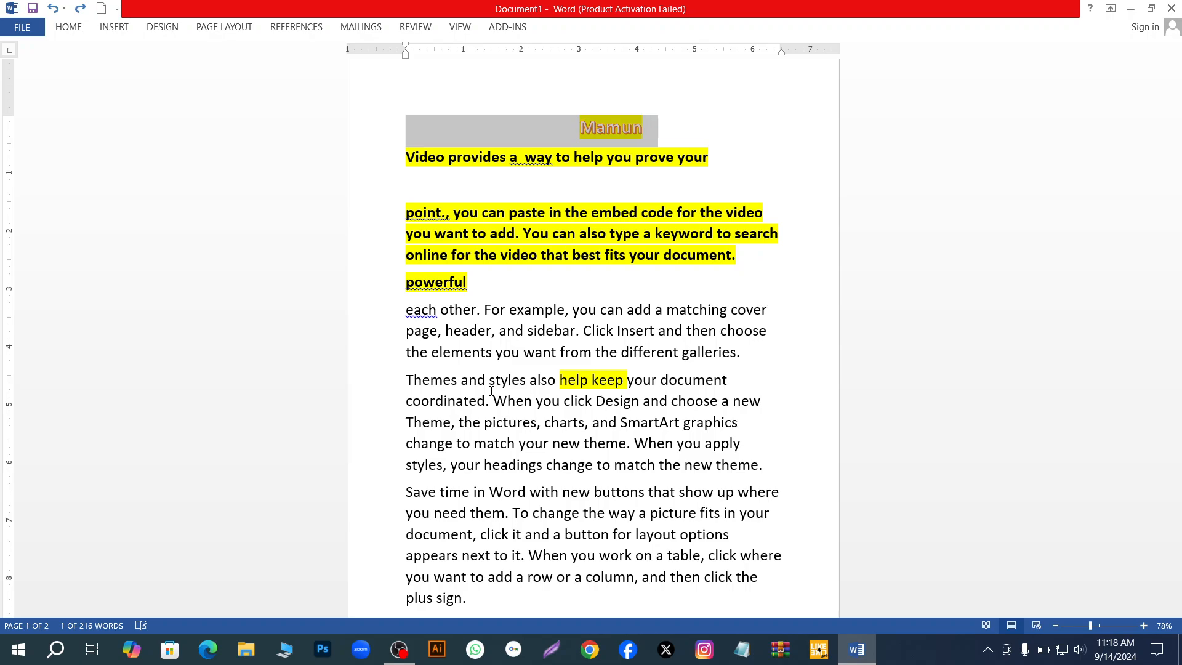
- Undo the highlight on "help keep" and the earlier deletion of "To make your document" from the paragraph below "powerful"
{"action": "key", "text": "ctrl+z"}
{"action": "key", "text": "ctrl+z"}
{"action": "key", "text": "ctrl+z"}
{"action": "key", "text": "ctrl+z"}
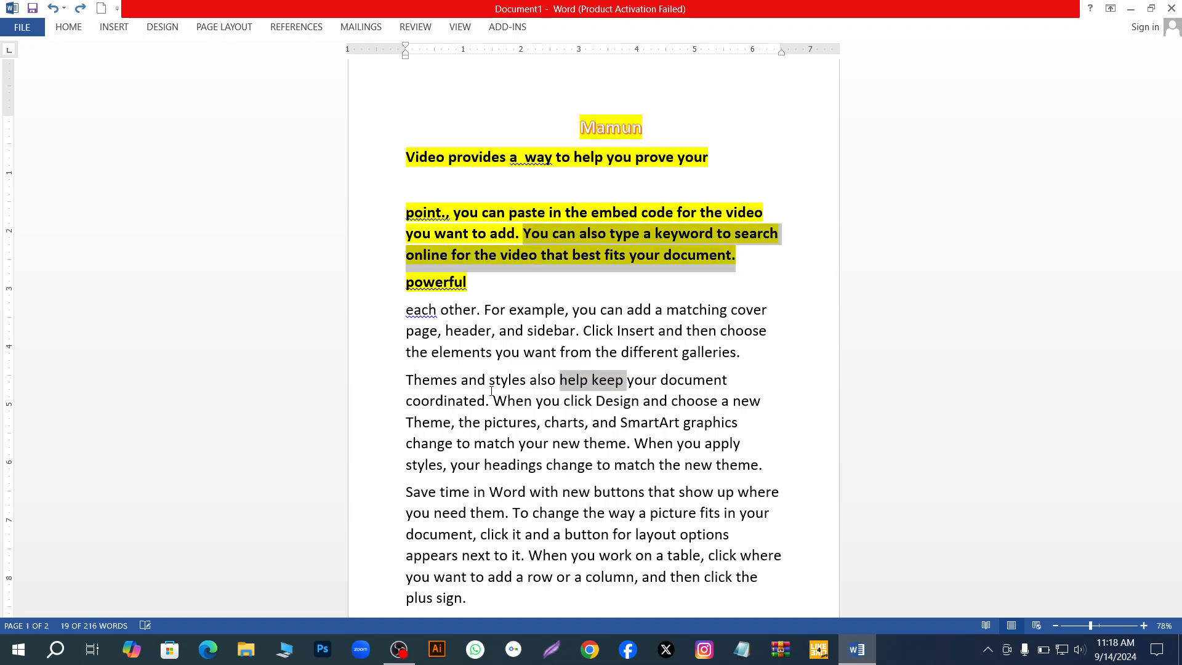
{"action": "key", "text": "ctrl+z"}
{"action": "key", "text": "ctrl+z"}
{"action": "key", "text": "ctrl+z"}
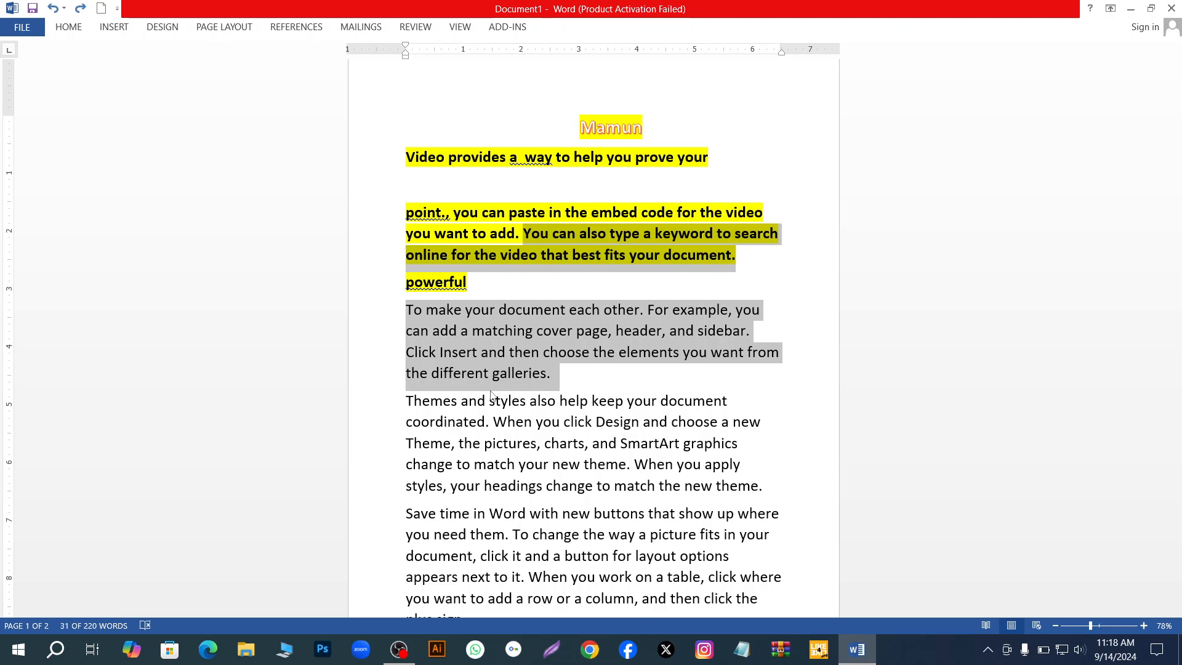
- Start saving the new document to the computer and choose the Downloads folder as its location
{"action": "scroll", "coordinate": [632, 426], "scroll_direction": "down", "scroll_amount": 1}
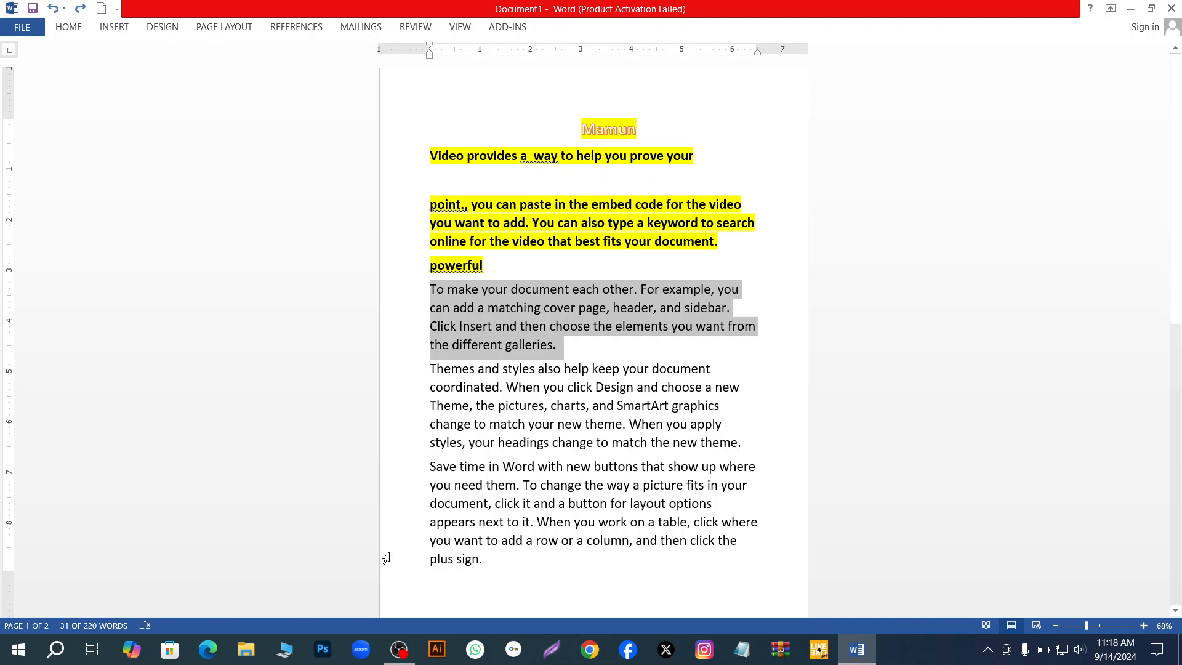
{"action": "left_click", "coordinate": [32, 31]}
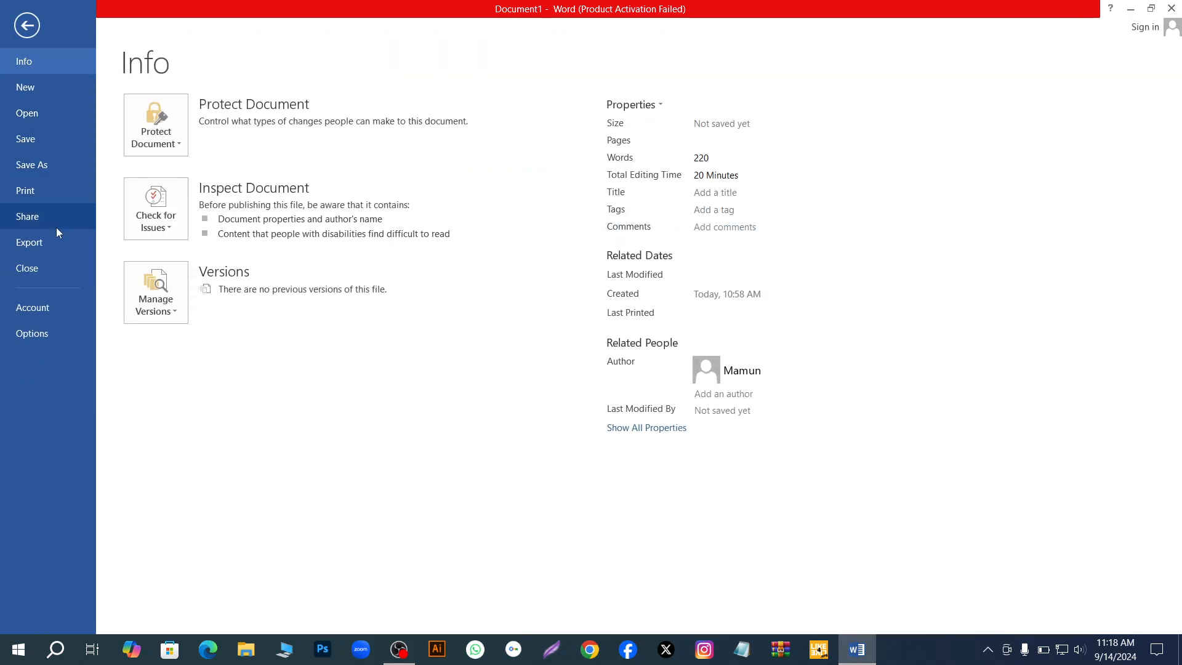
{"action": "left_click", "coordinate": [56, 142]}
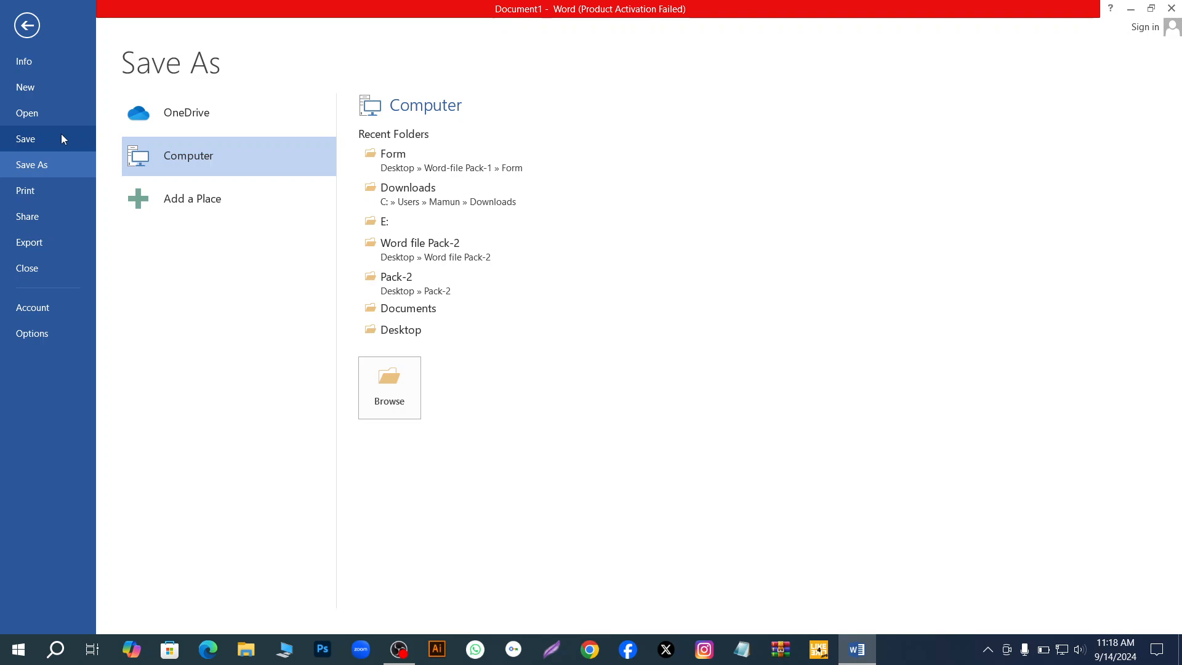
{"action": "left_click", "coordinate": [388, 382]}
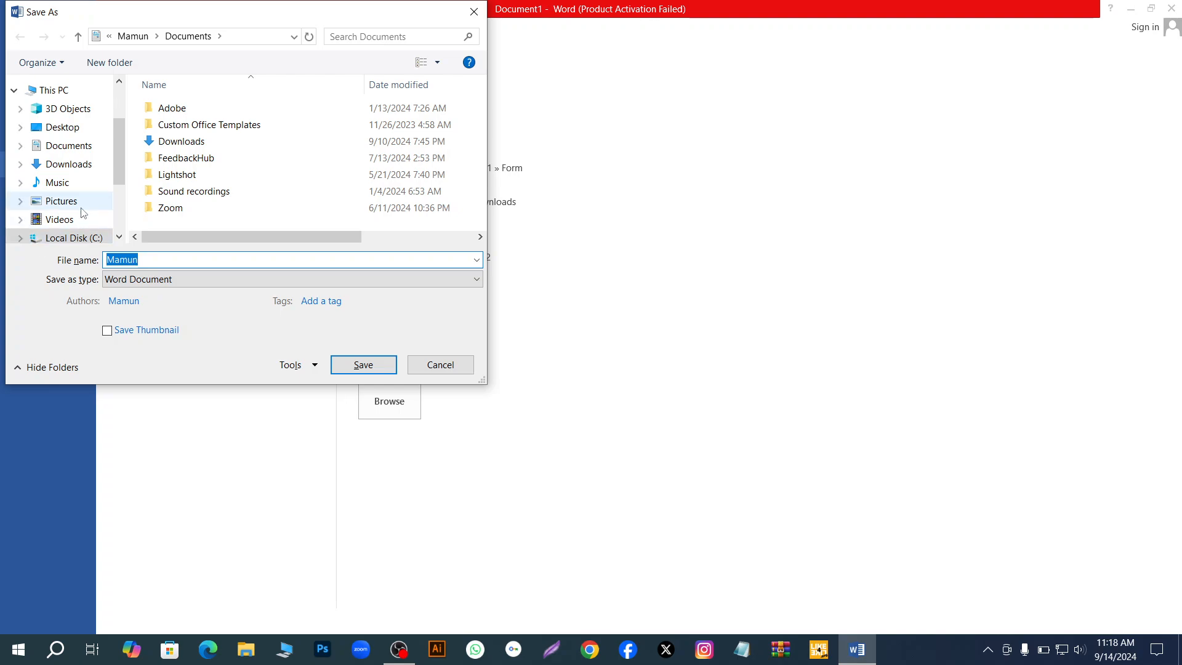
{"action": "left_click", "coordinate": [79, 150]}
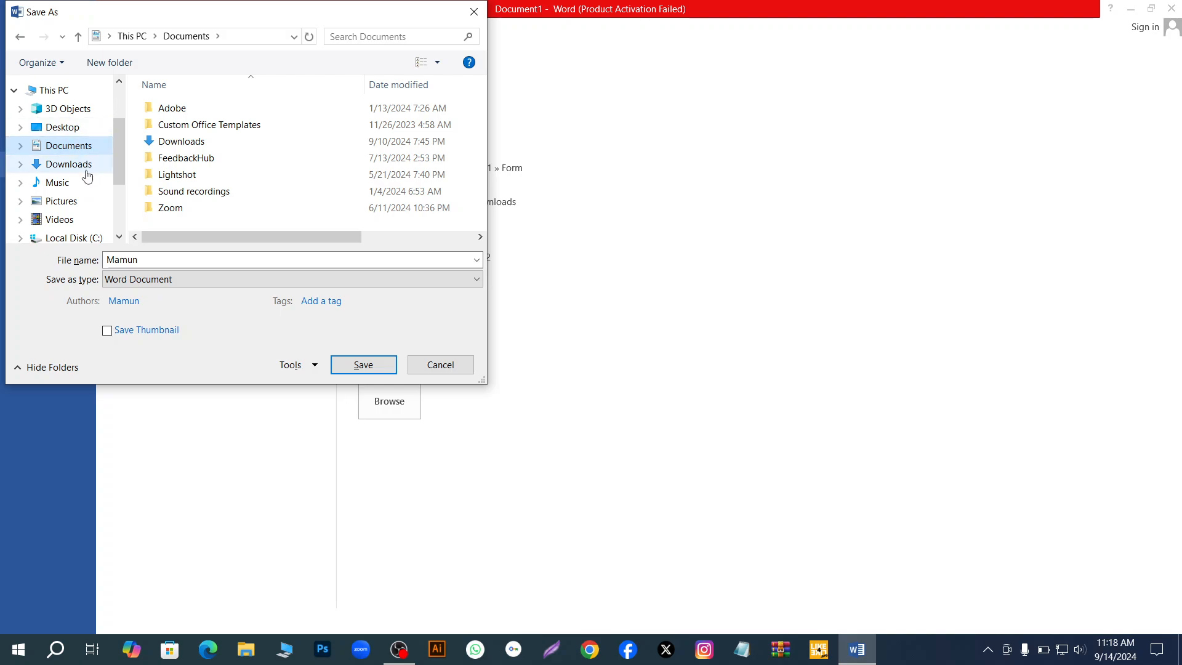
{"action": "left_click", "coordinate": [77, 172]}
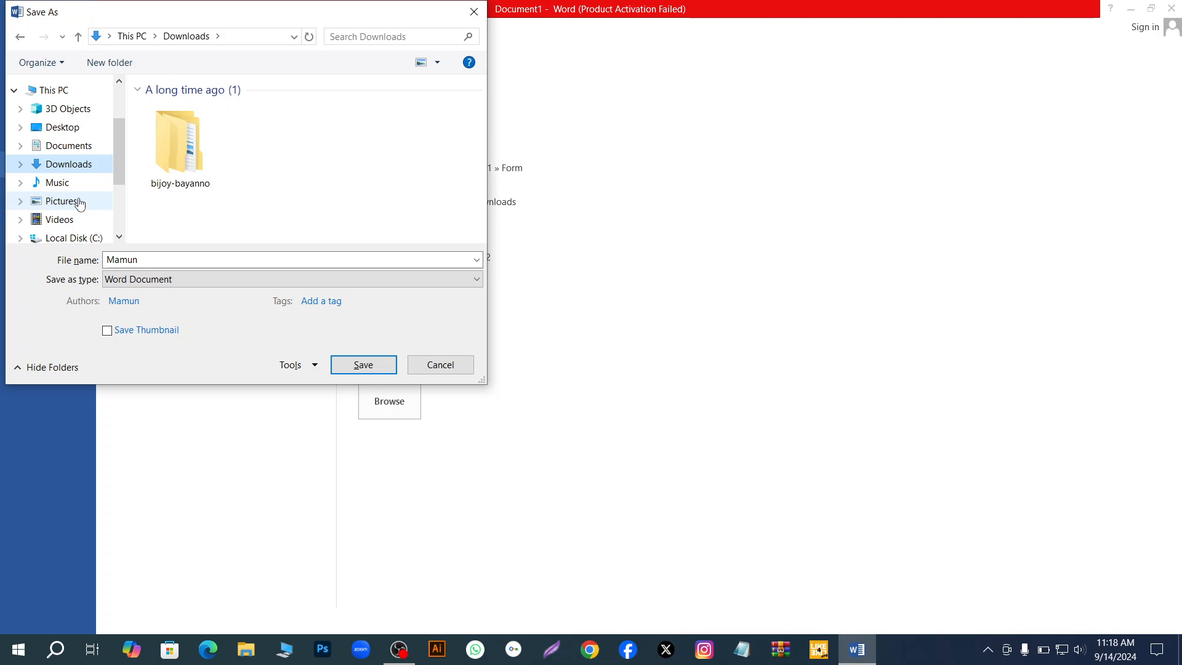
- Keep the suggested file name, choose Word Document as the file type and save the file
{"action": "left_click", "coordinate": [141, 261]}
{"action": "left_click", "coordinate": [141, 261]}
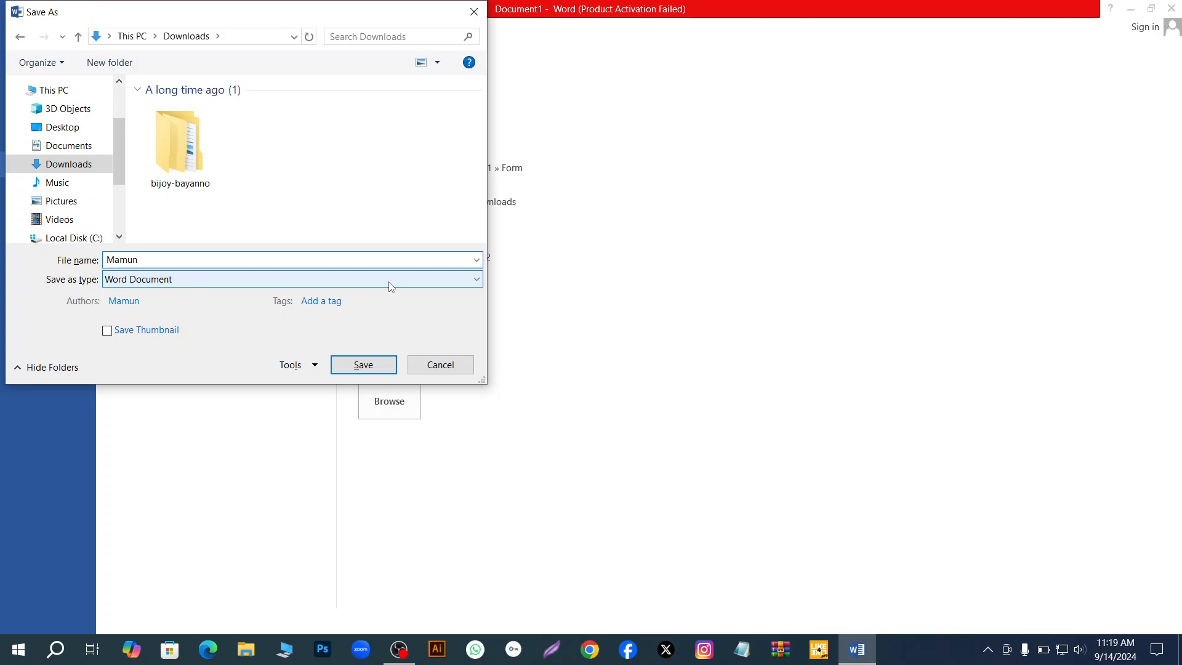
{"action": "left_click", "coordinate": [478, 281]}
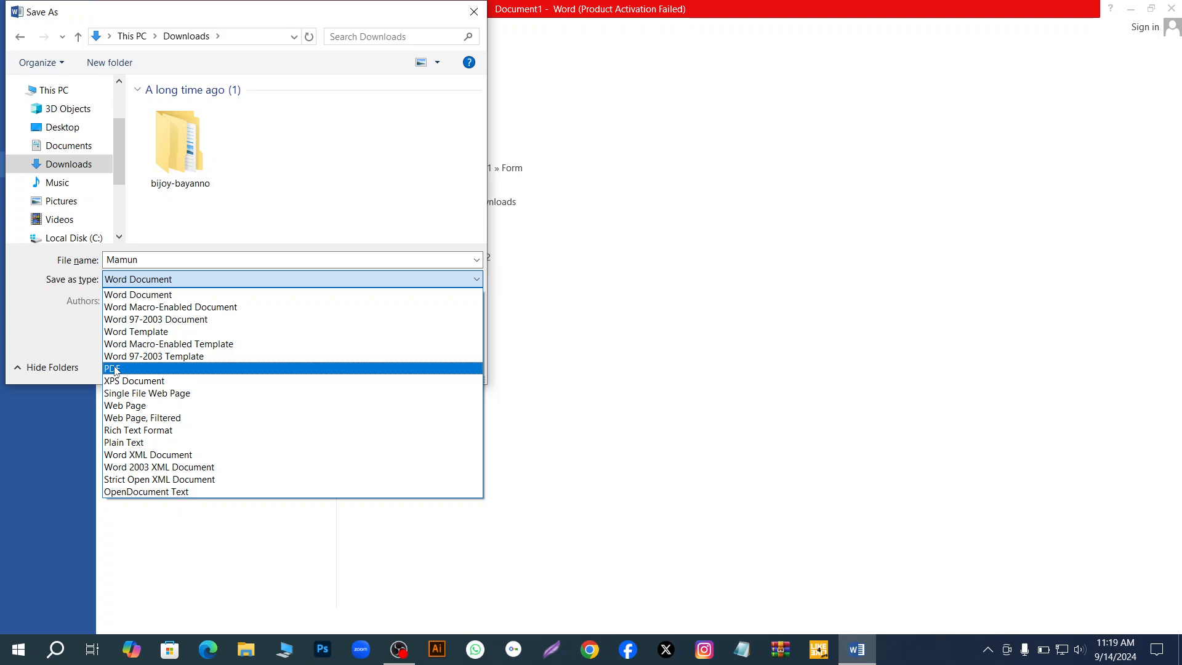
{"action": "left_click", "coordinate": [166, 294]}
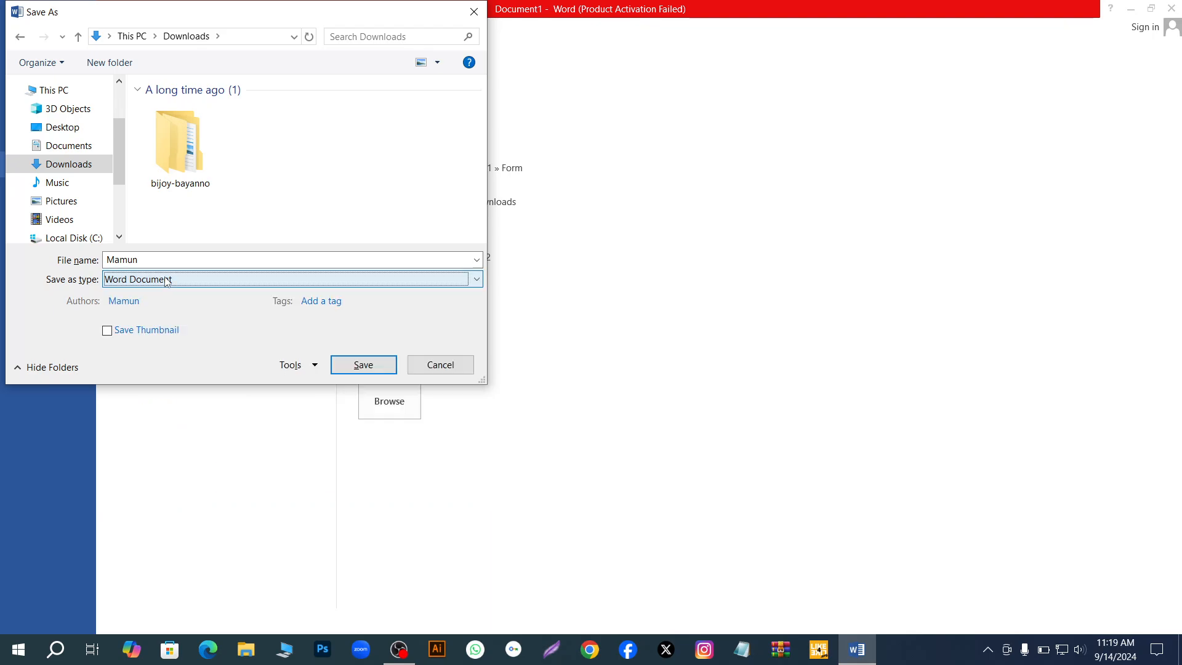
{"action": "left_click", "coordinate": [362, 366]}
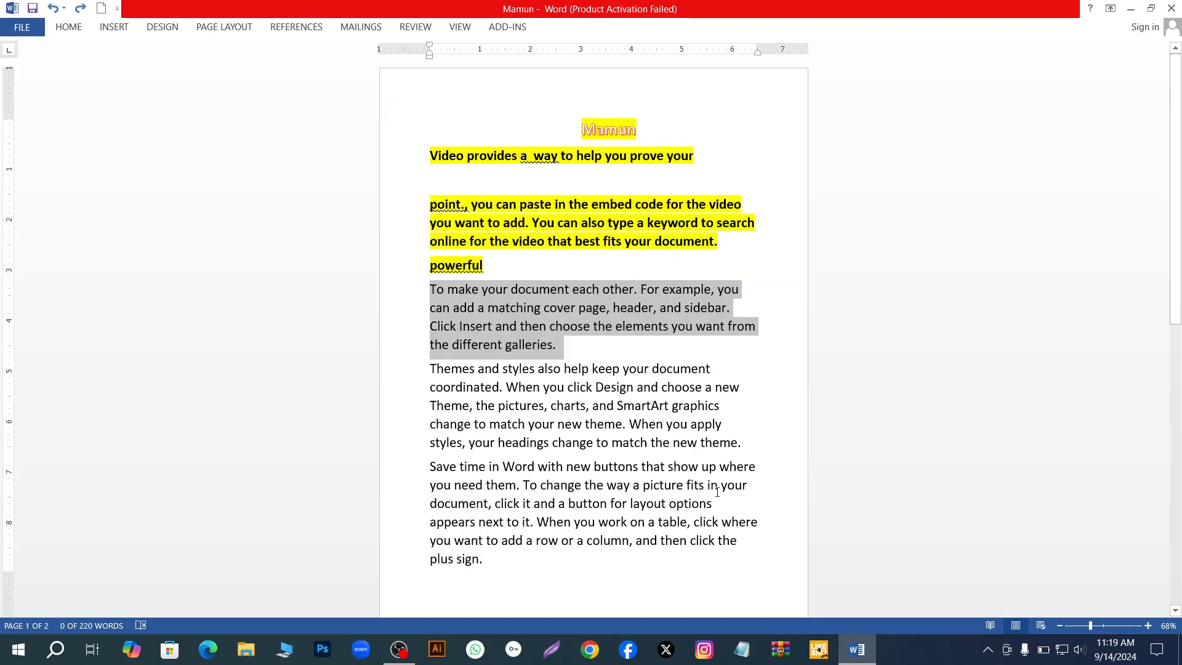
- Open the newly saved document from the list of recent documents
{"action": "left_click", "coordinate": [22, 27]}
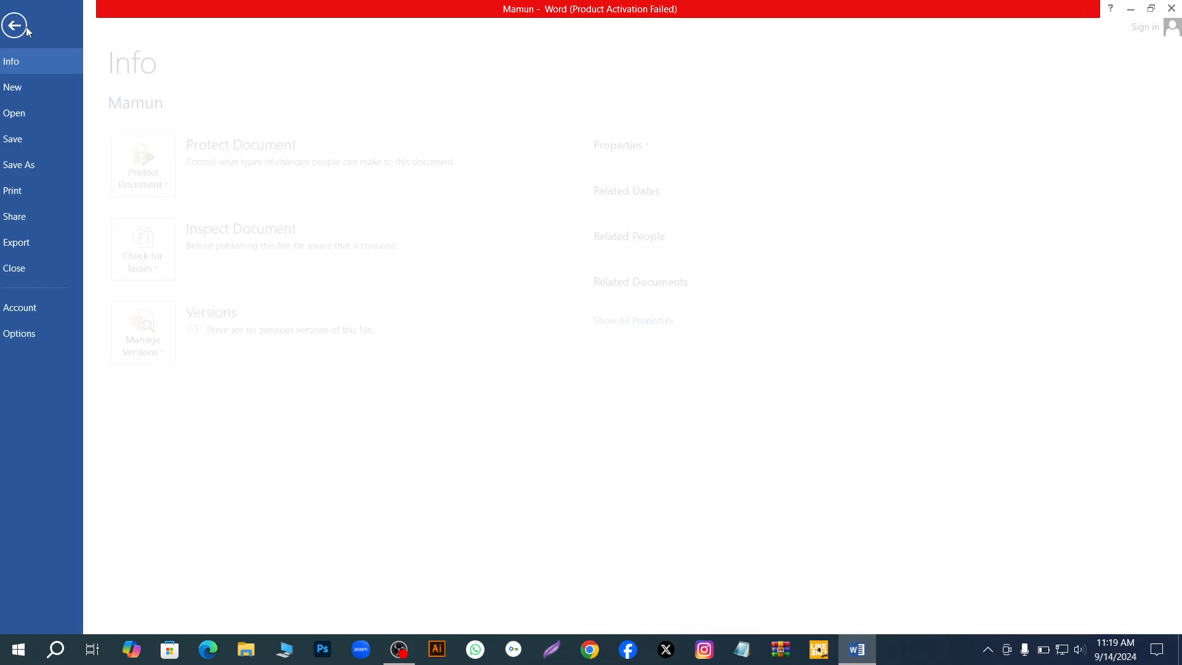
{"action": "left_click", "coordinate": [51, 108]}
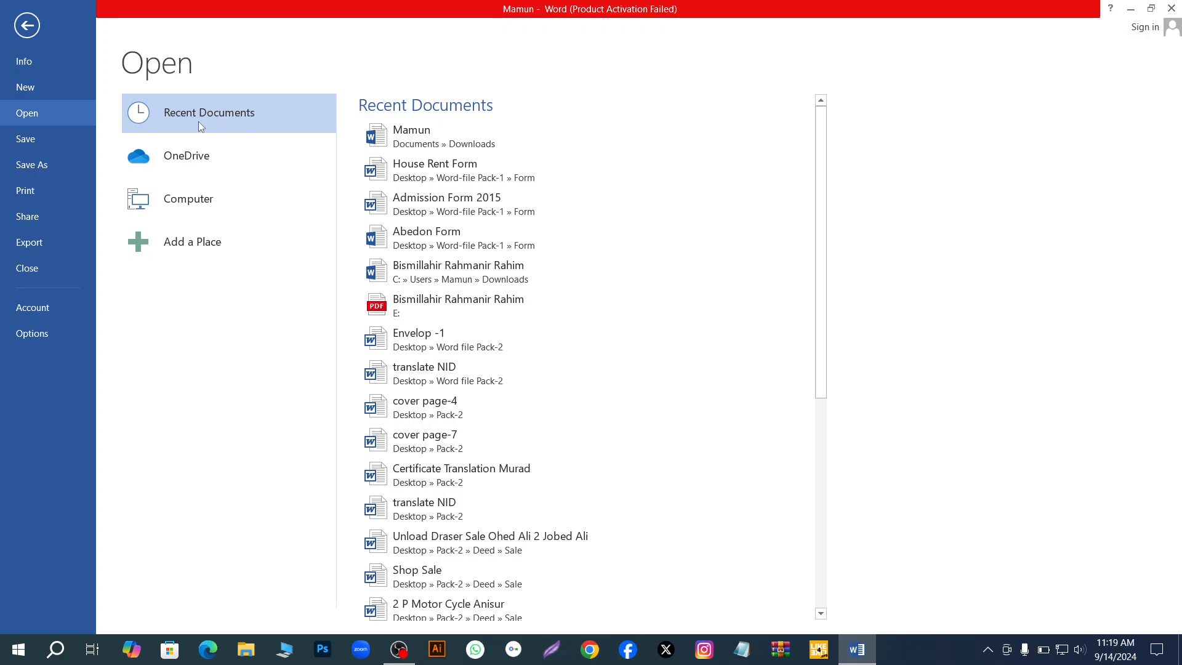
{"action": "left_click", "coordinate": [456, 138]}
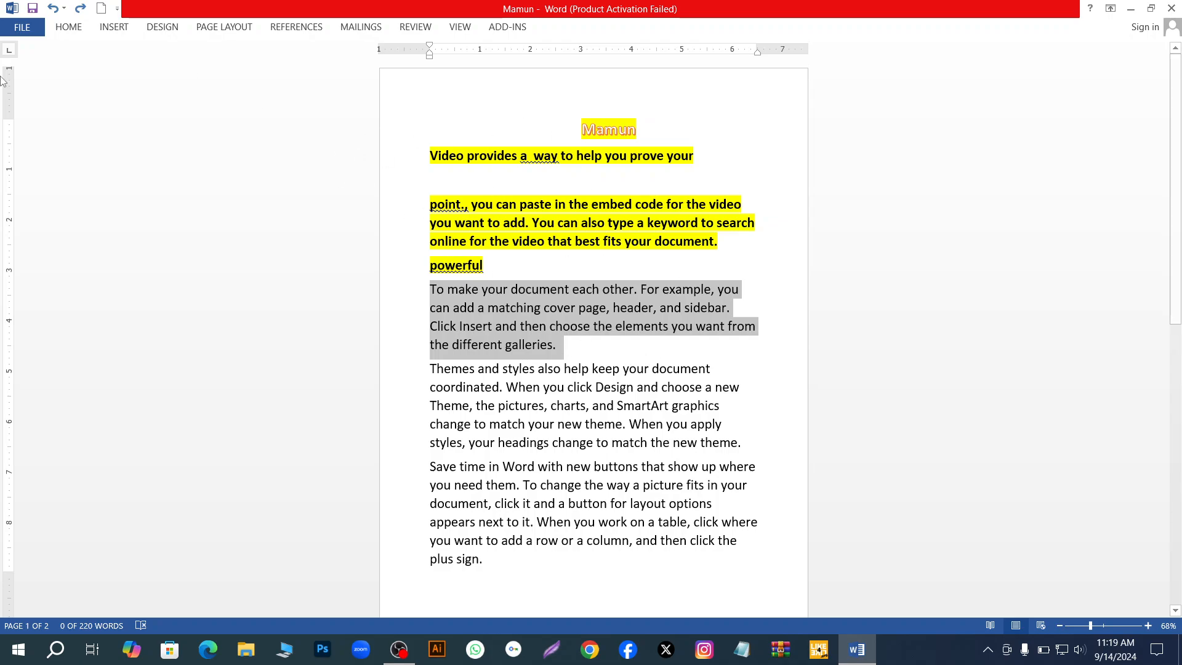
- Save the document again to its existing file
{"action": "left_click", "coordinate": [34, 28]}
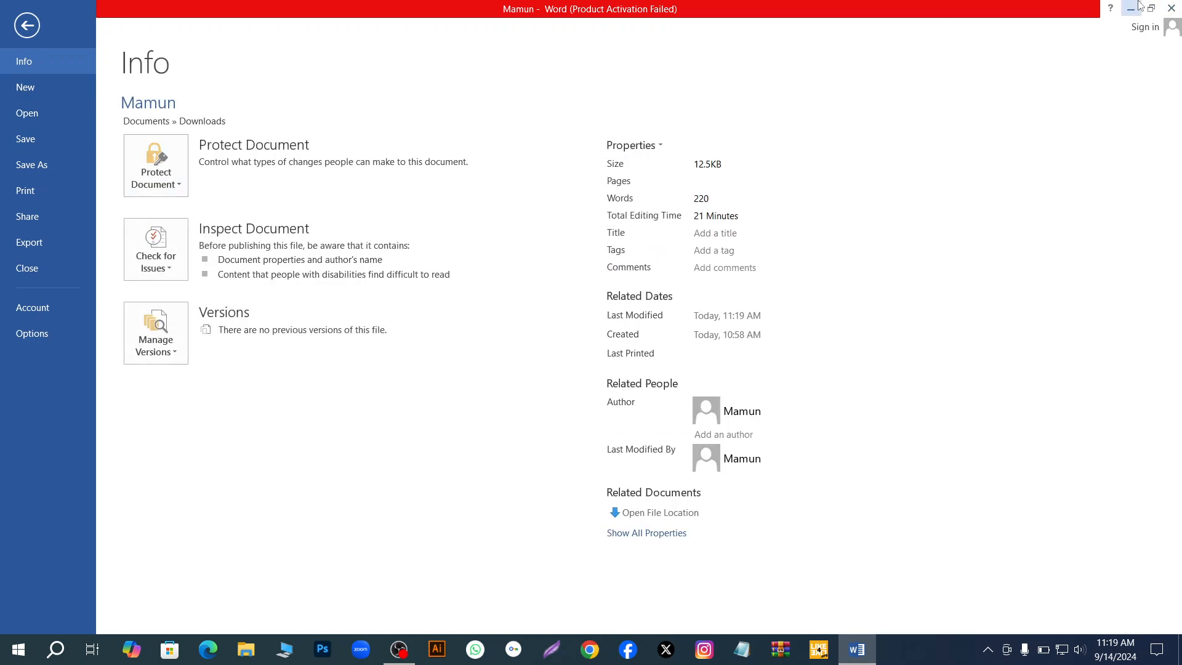
{"action": "left_click", "coordinate": [26, 25]}
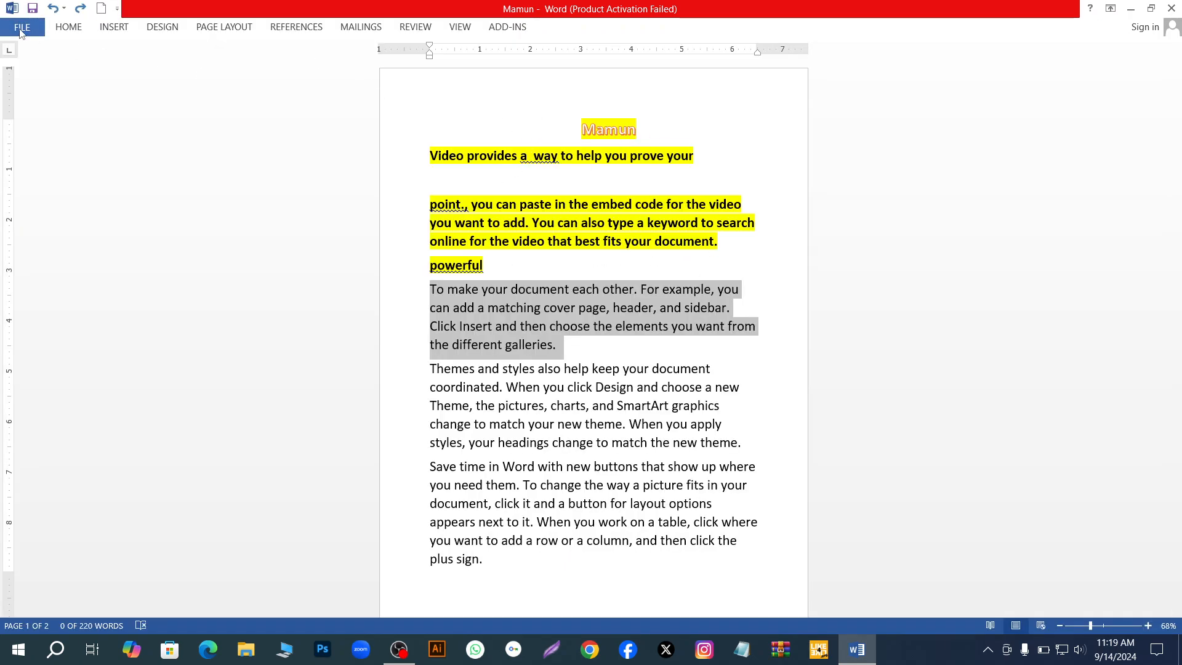
{"action": "left_click", "coordinate": [22, 27]}
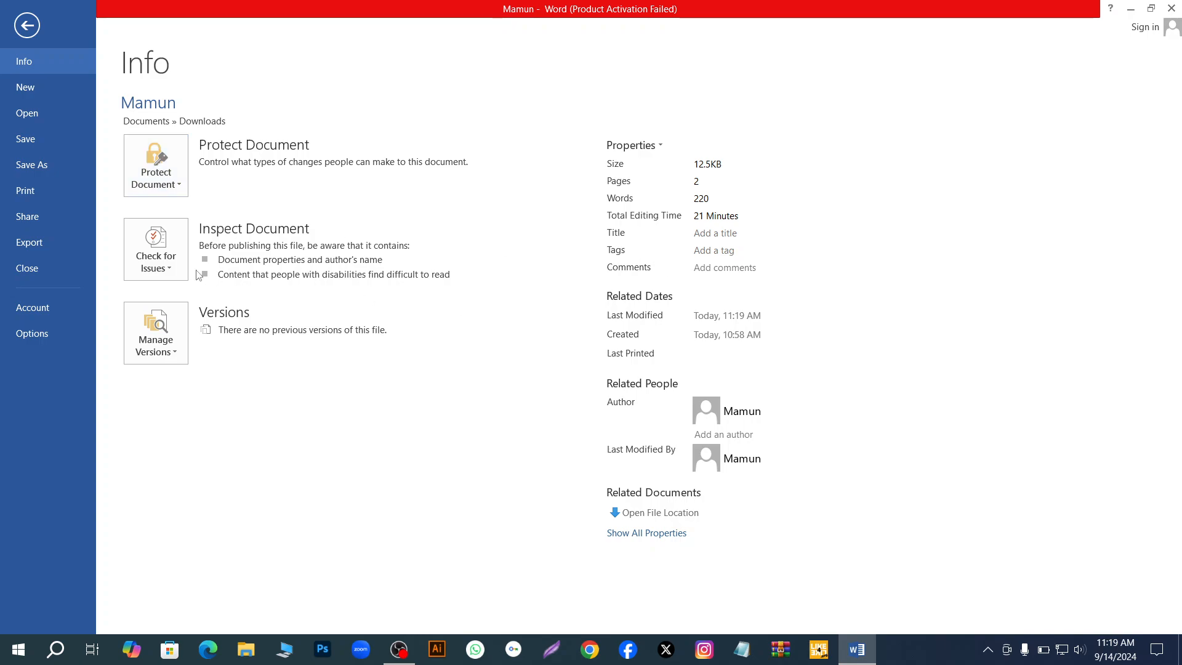
{"action": "left_click", "coordinate": [26, 140]}
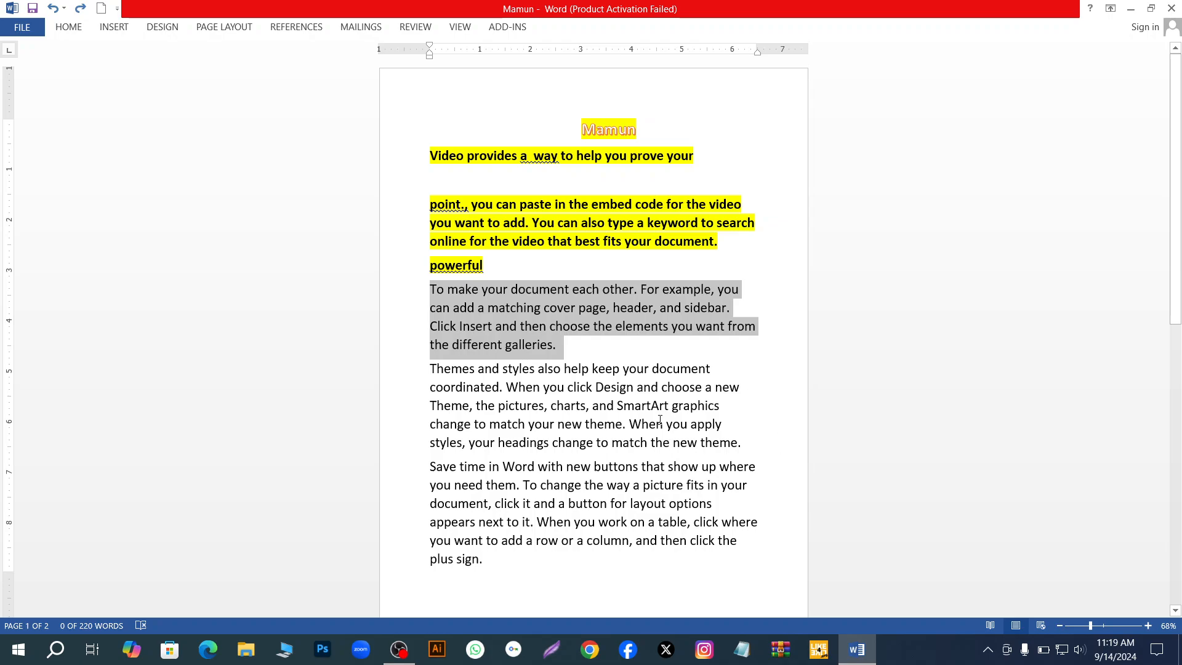
- Use Save As to save the document in Downloads, keeping its current file name and the Word Document type
{"action": "left_click", "coordinate": [22, 28]}
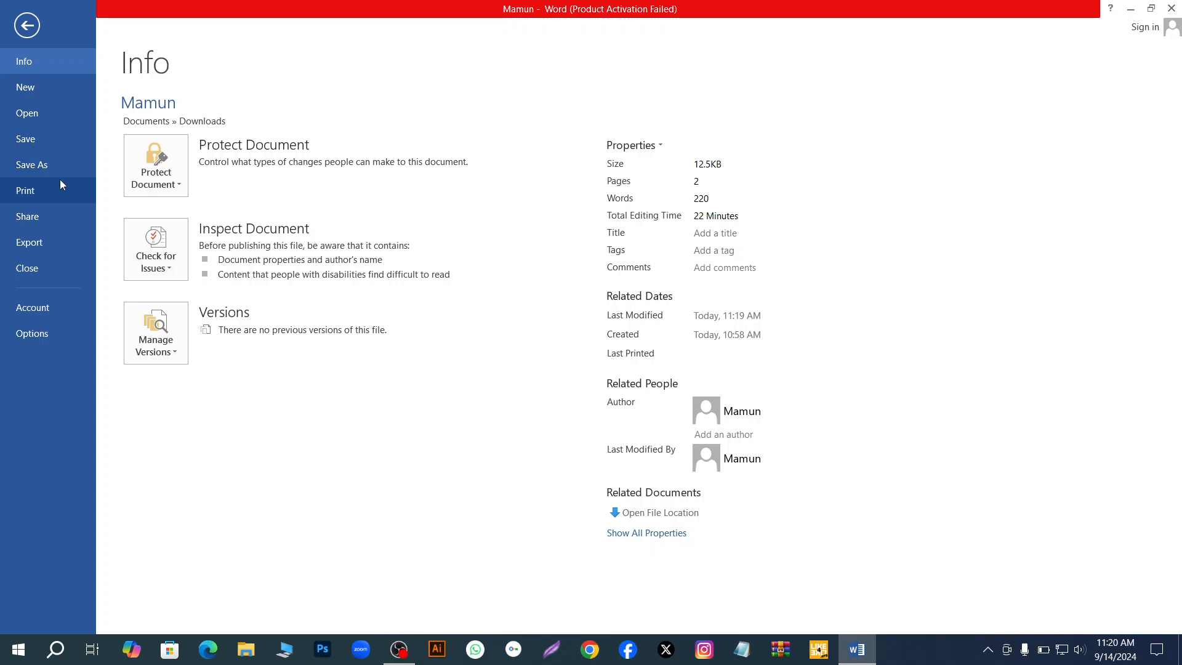
{"action": "left_click", "coordinate": [44, 170]}
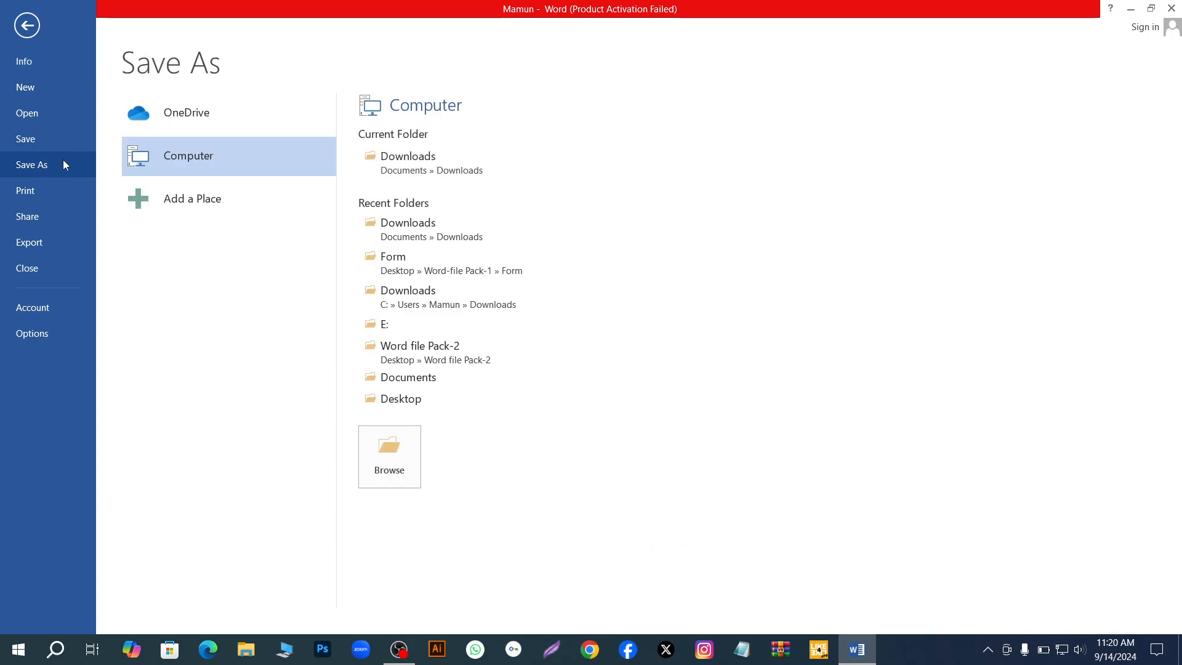
{"action": "left_click", "coordinate": [397, 452]}
{"action": "left_click", "coordinate": [162, 261]}
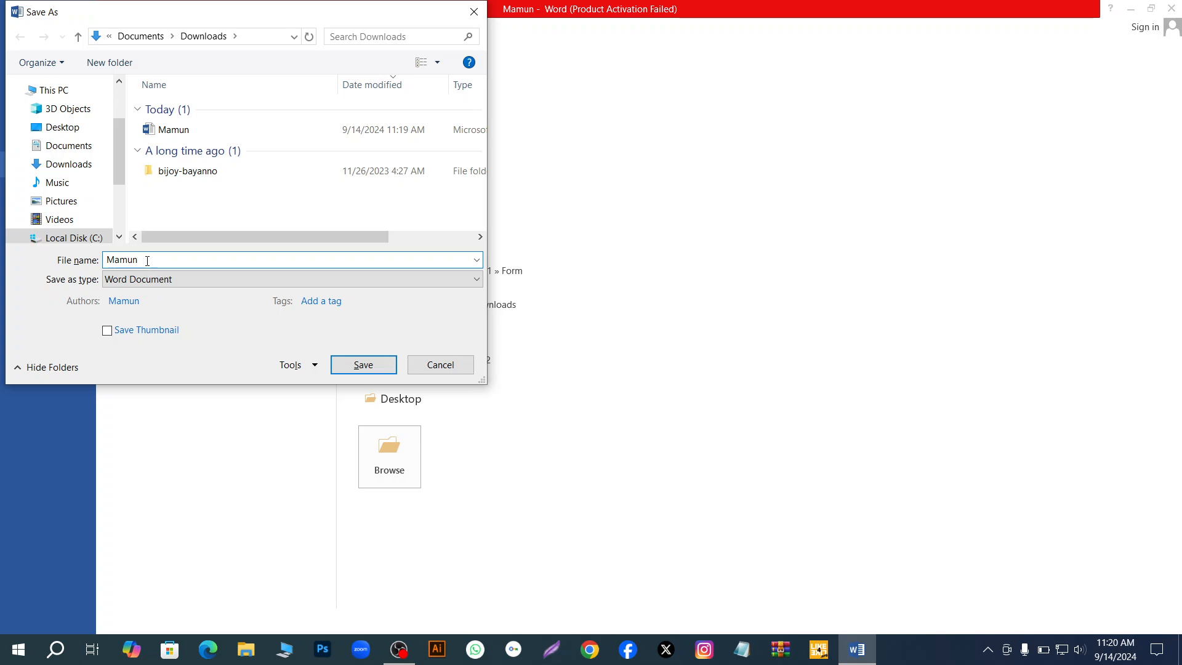
{"action": "key", "text": "BackSpace"}
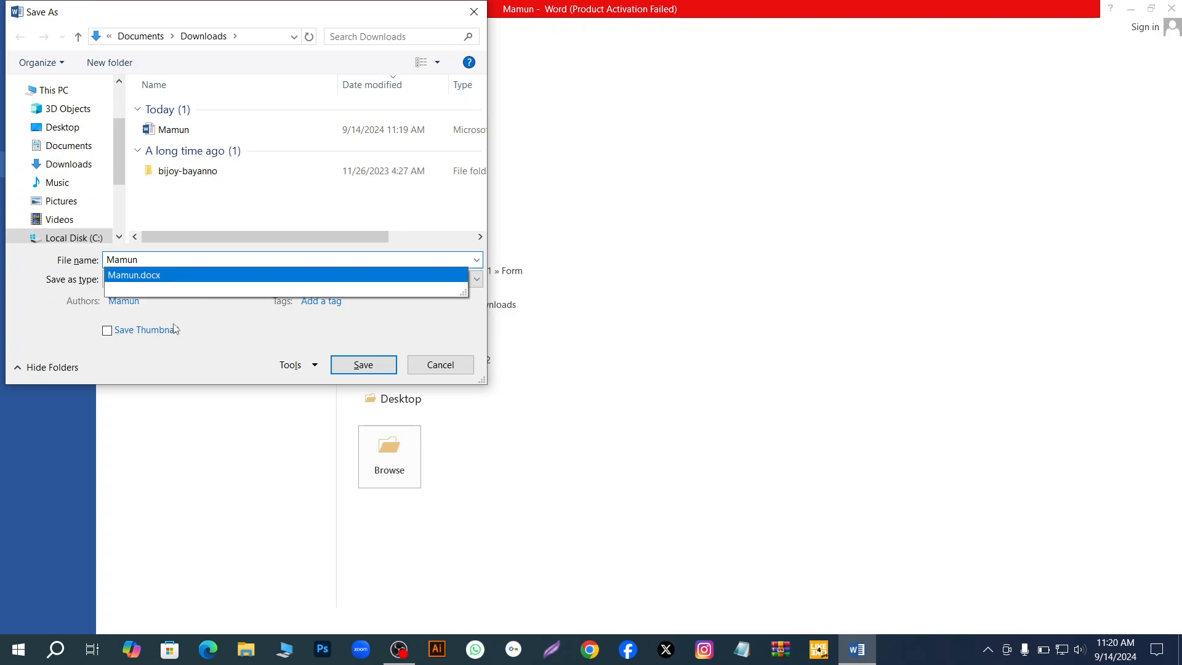
{"action": "left_click", "coordinate": [9, 288]}
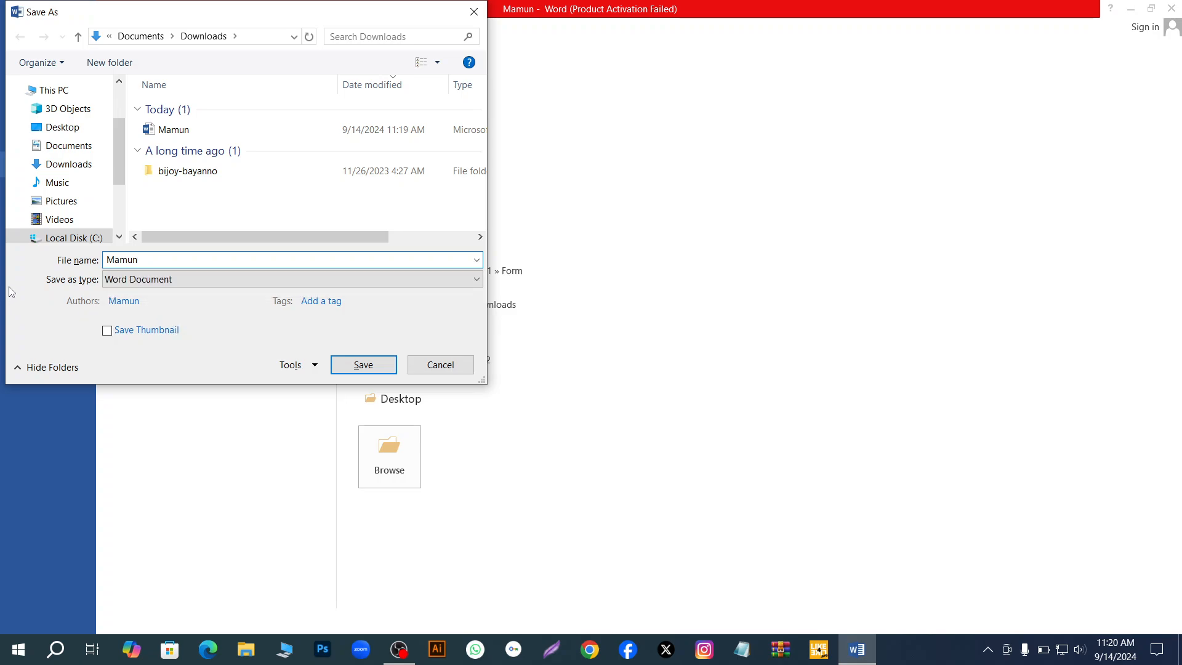
{"action": "left_click", "coordinate": [476, 260]}
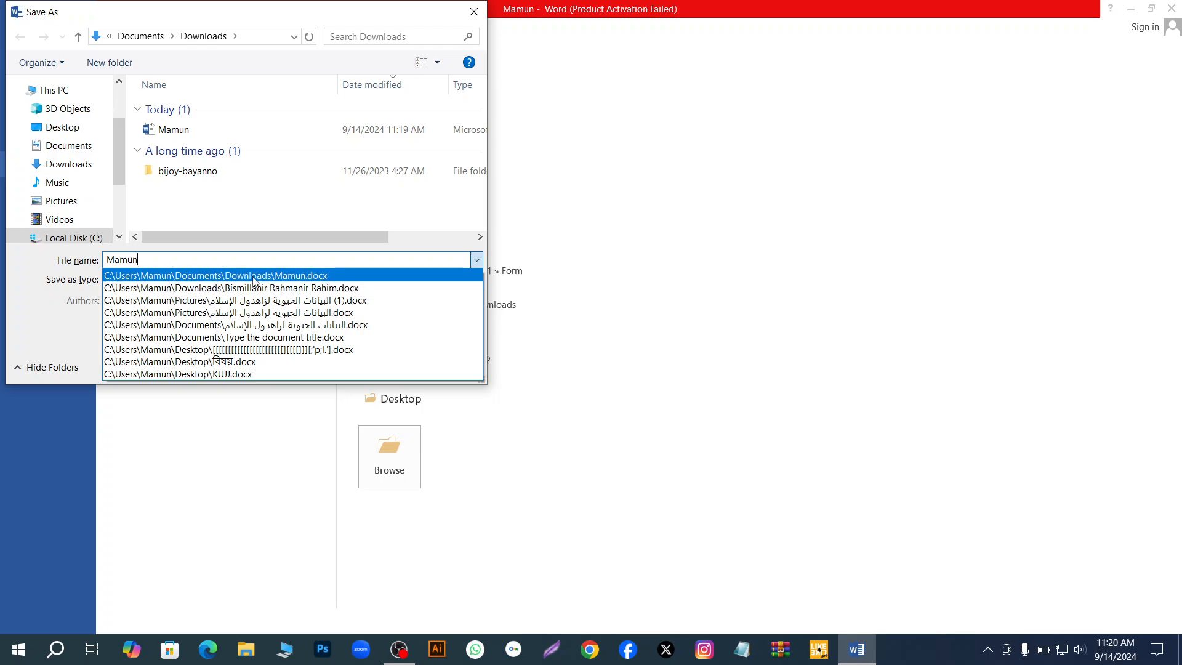
{"action": "left_click", "coordinate": [148, 259]}
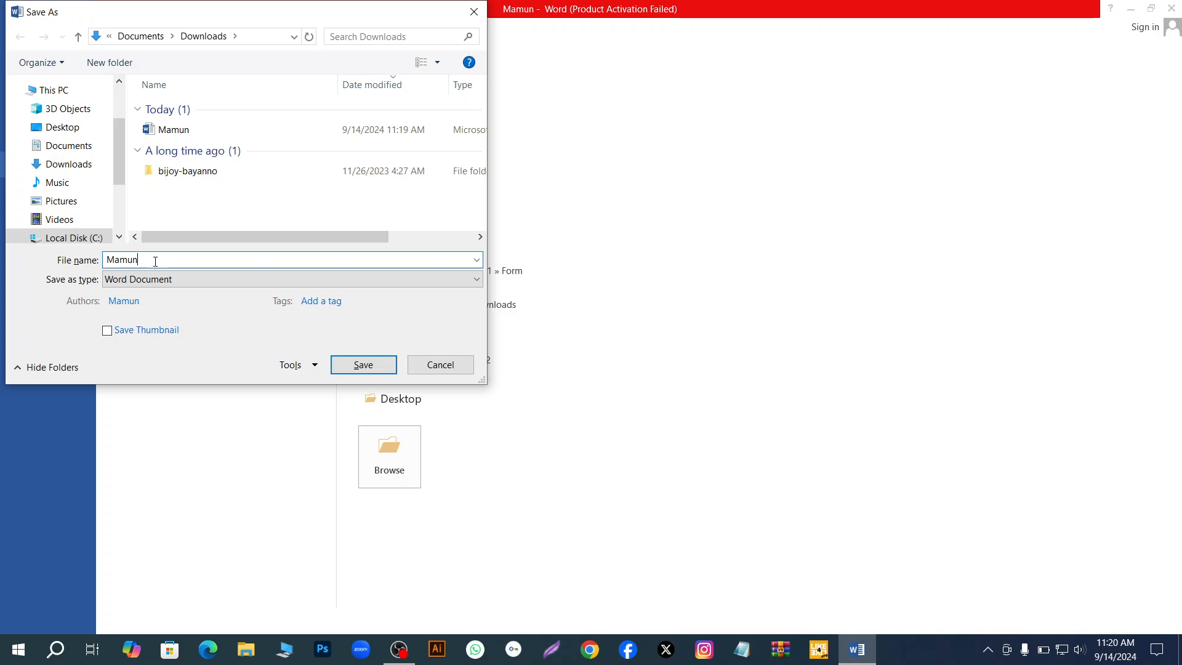
{"action": "double_click", "coordinate": [151, 261]}
{"action": "left_click", "coordinate": [155, 263]}
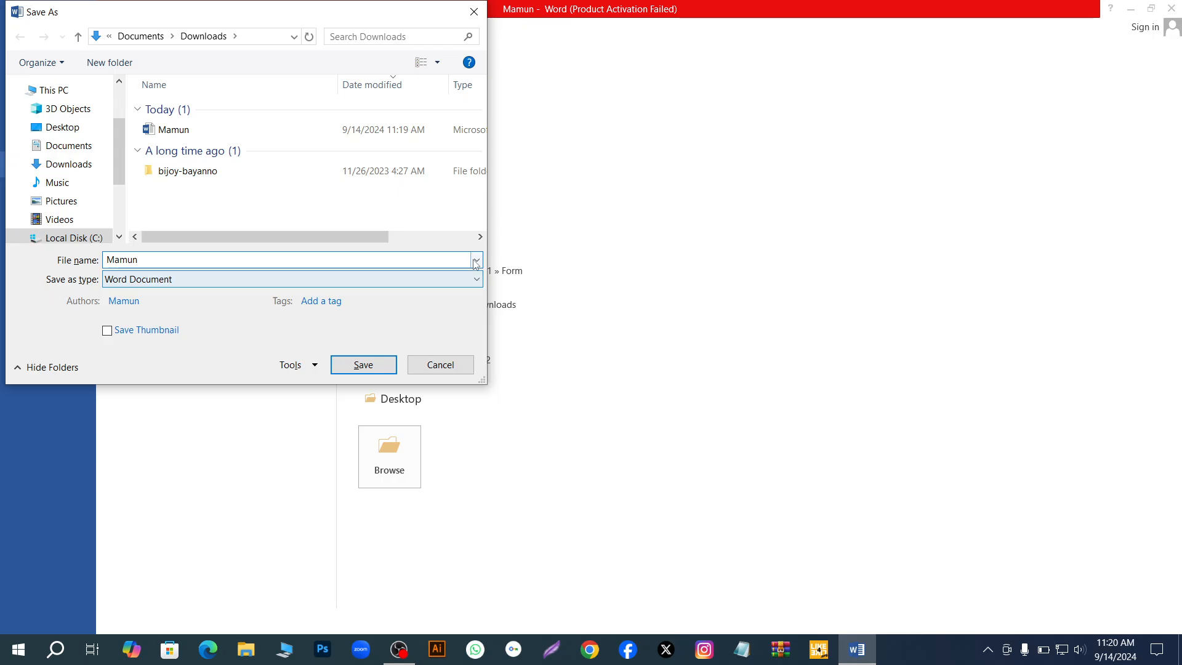
{"action": "left_click", "coordinate": [363, 365]}
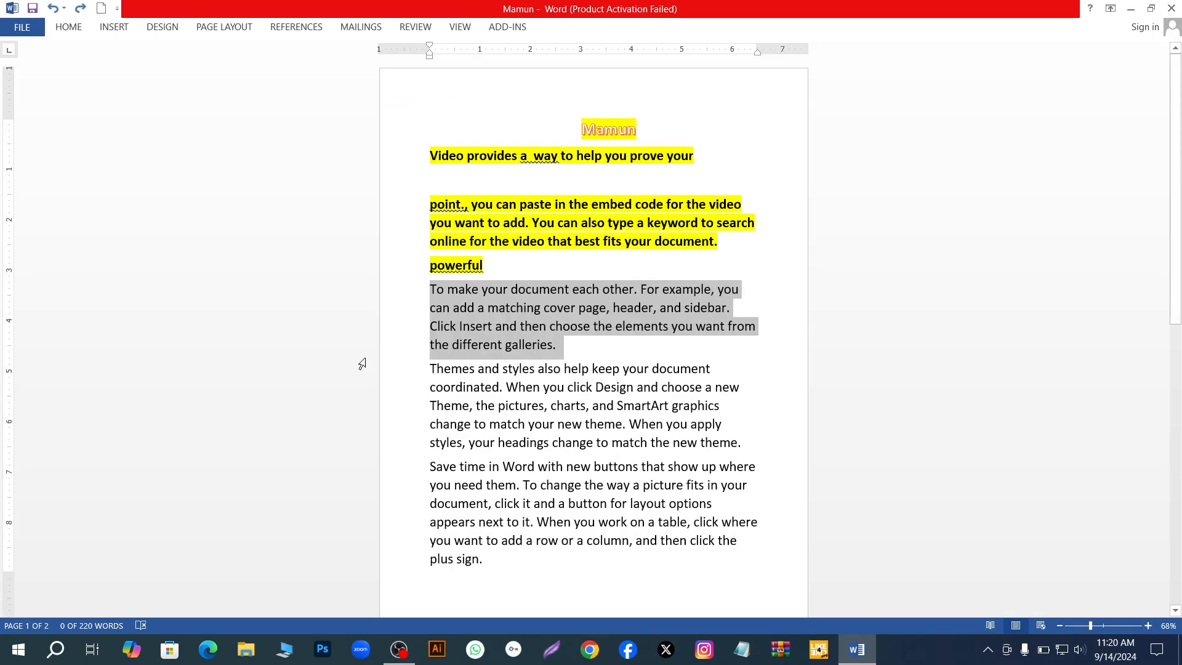
- Inspect the saved document's name and folder path in its file information, then leave that view
{"action": "left_click", "coordinate": [28, 31]}
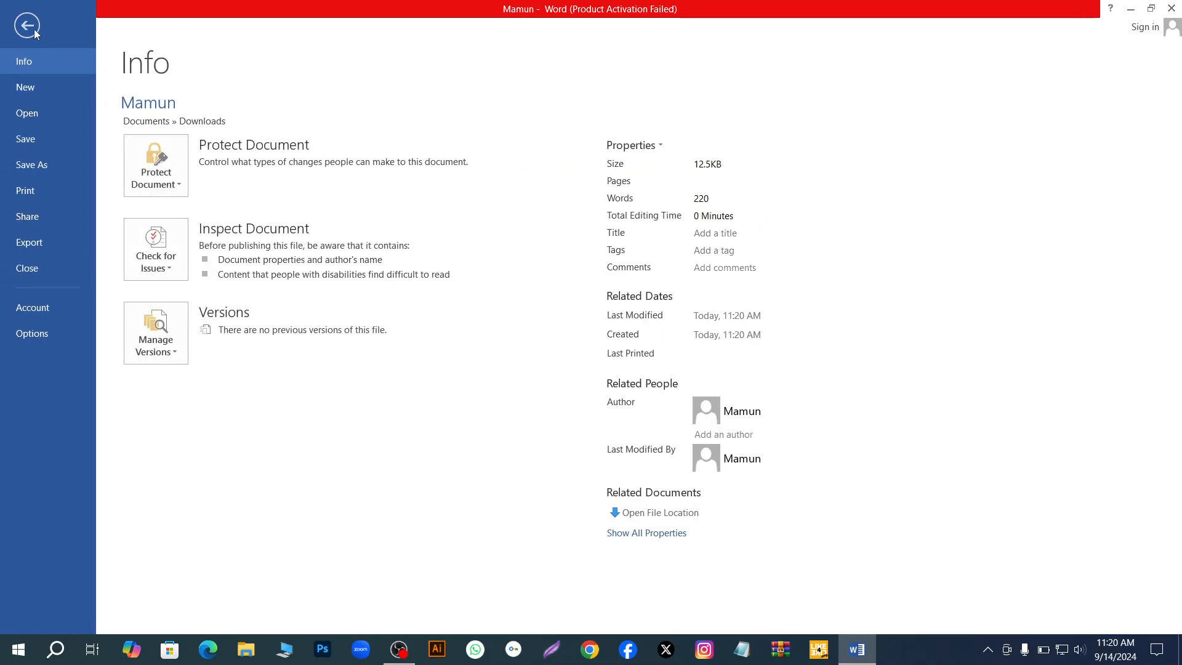
{"action": "right_click", "coordinate": [168, 121]}
{"action": "left_click", "coordinate": [152, 106]}
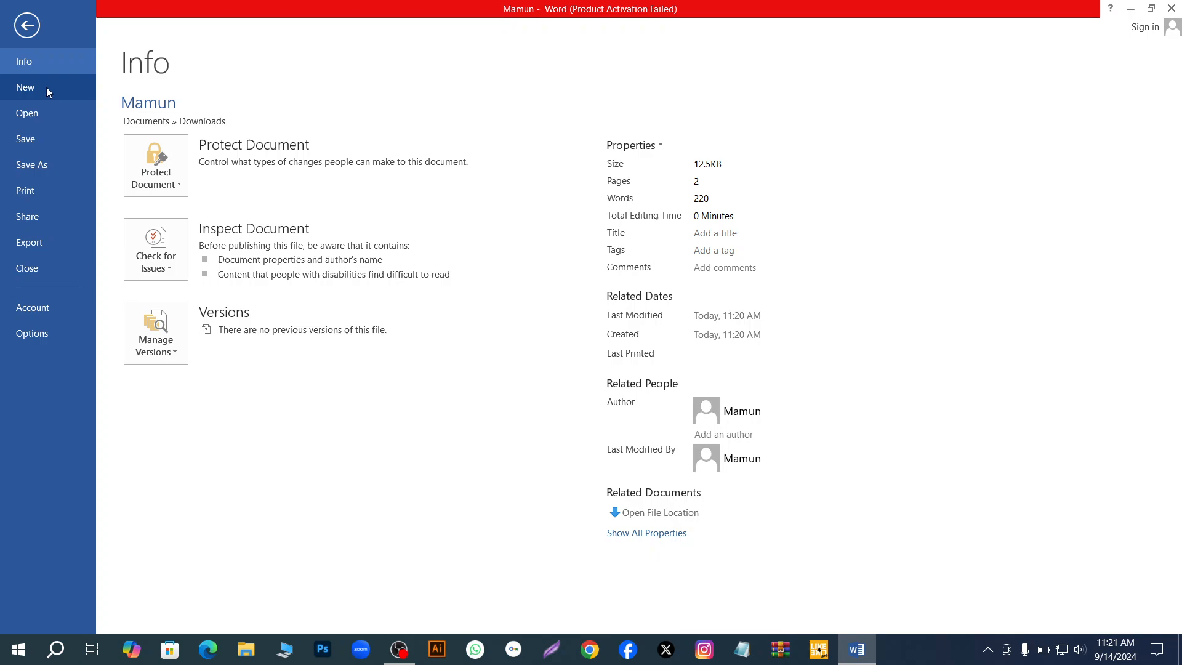
{"action": "right_click", "coordinate": [210, 127]}
{"action": "left_click", "coordinate": [167, 108]}
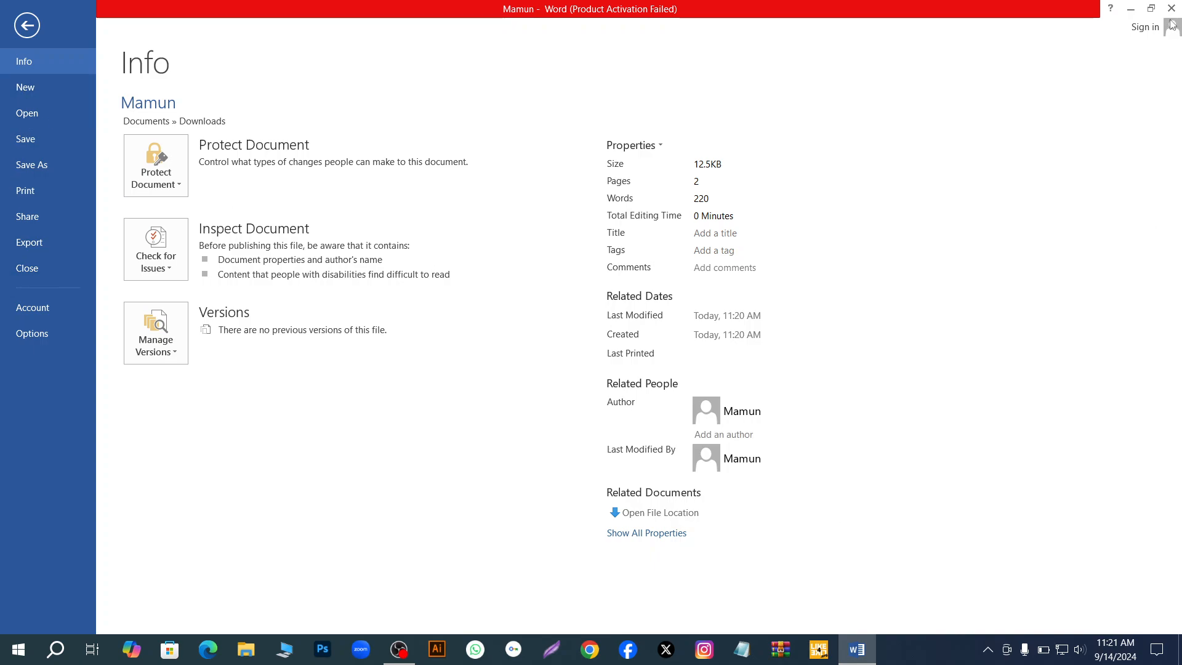
{"action": "key", "text": "Escape"}
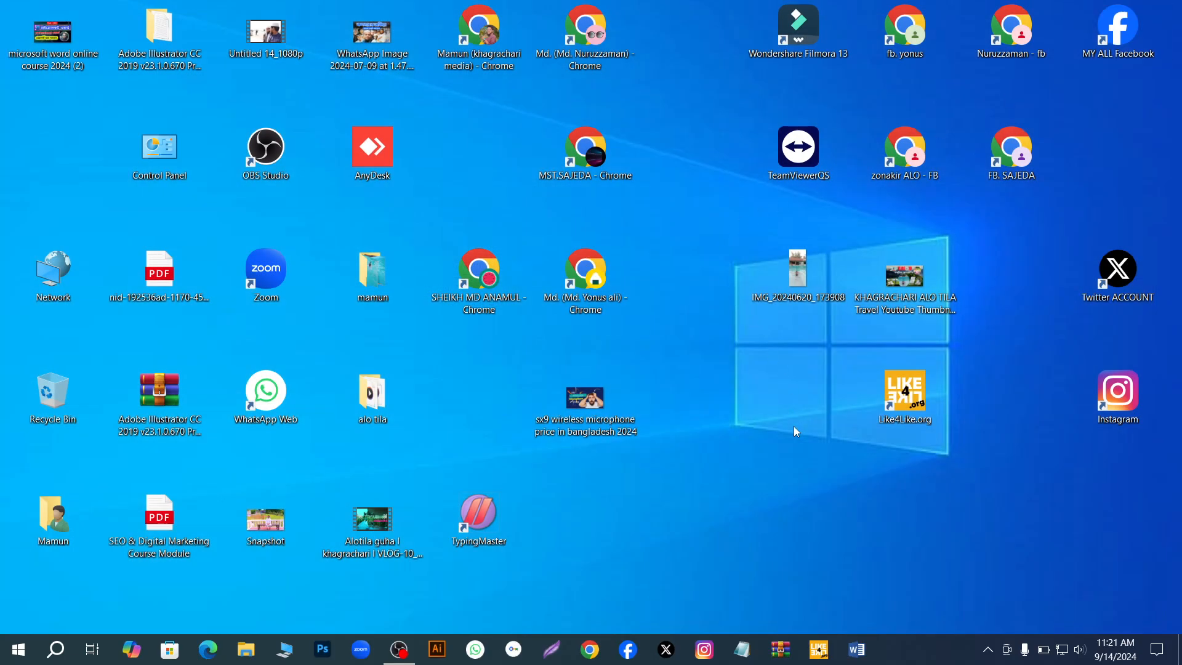
{"action": "right_click", "coordinate": [730, 489]}
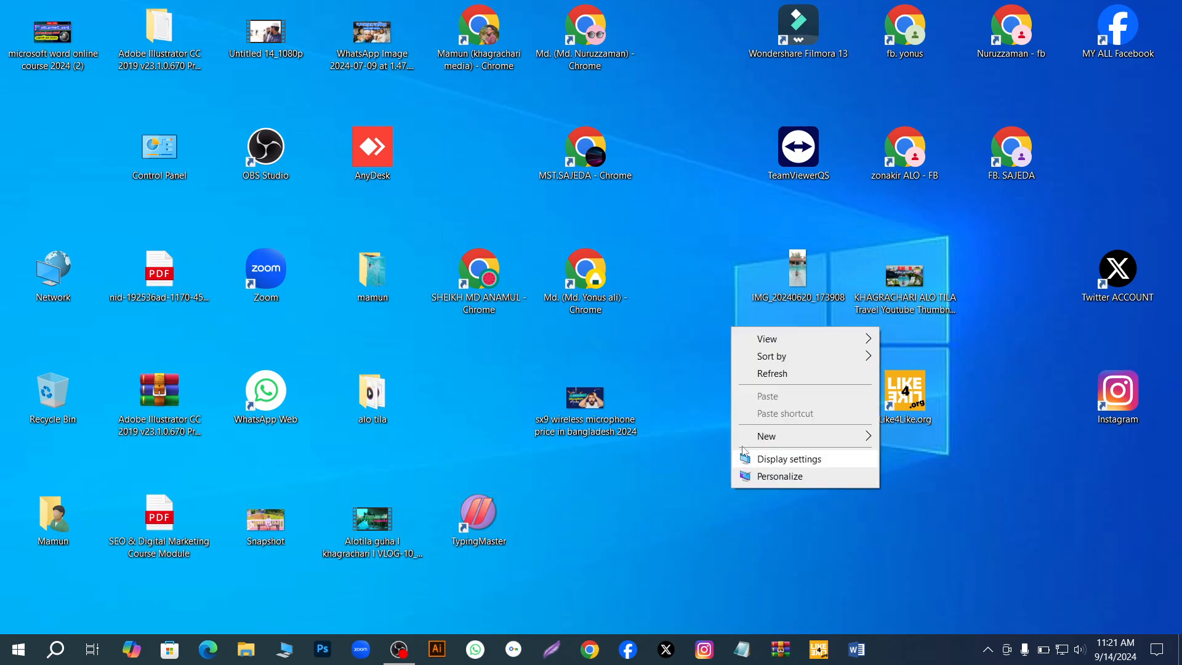
{"action": "left_click", "coordinate": [775, 374]}
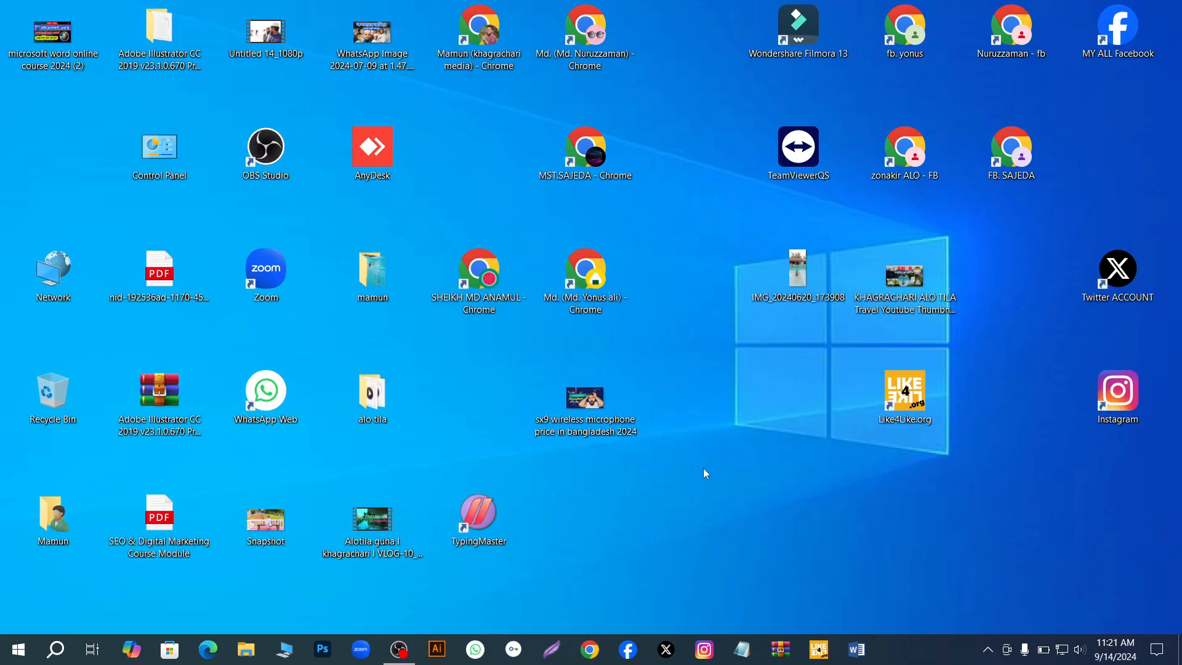
{"action": "right_click", "coordinate": [703, 468]}
{"action": "left_click", "coordinate": [737, 517]}
- Start Word without safe mode, dismissing the activation wizard, and create a blank document
{"action": "left_click", "coordinate": [855, 651], "text": "ctrl"}
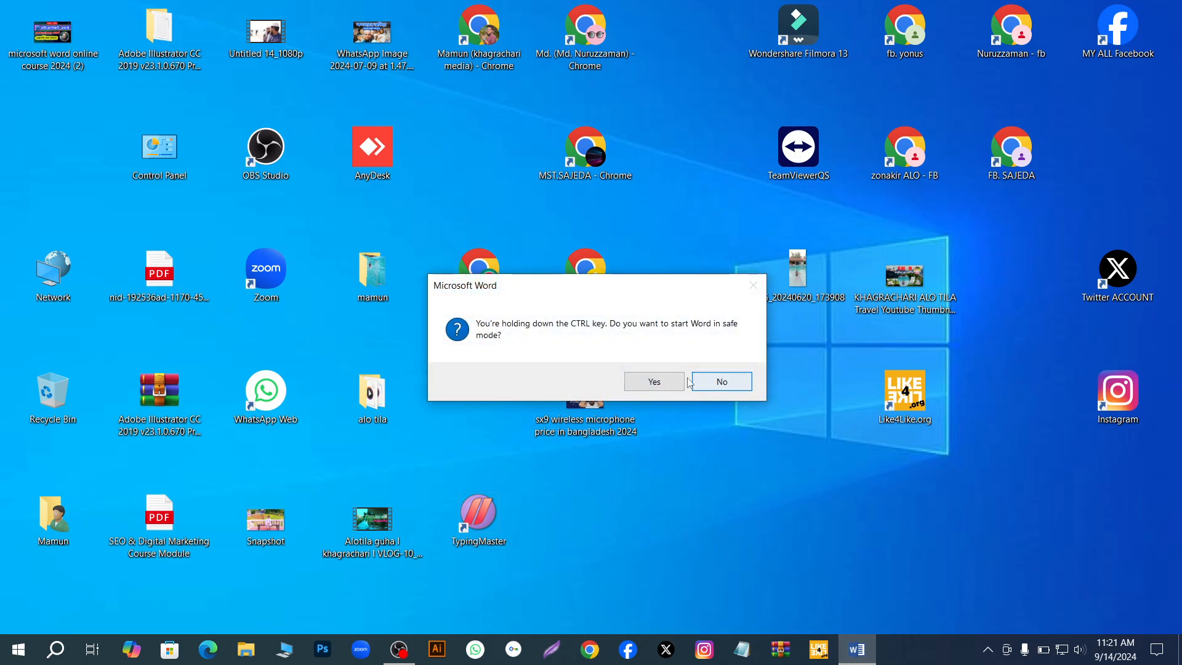
{"action": "left_click", "coordinate": [709, 383]}
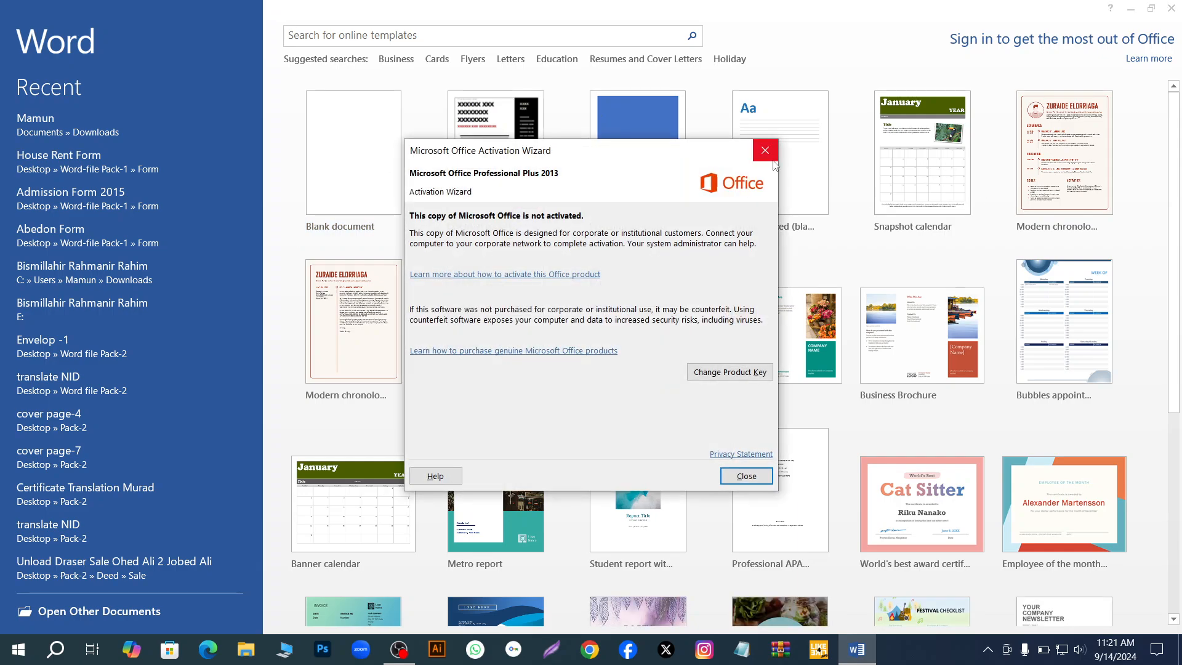
{"action": "left_click", "coordinate": [765, 150]}
{"action": "left_click", "coordinate": [373, 184]}
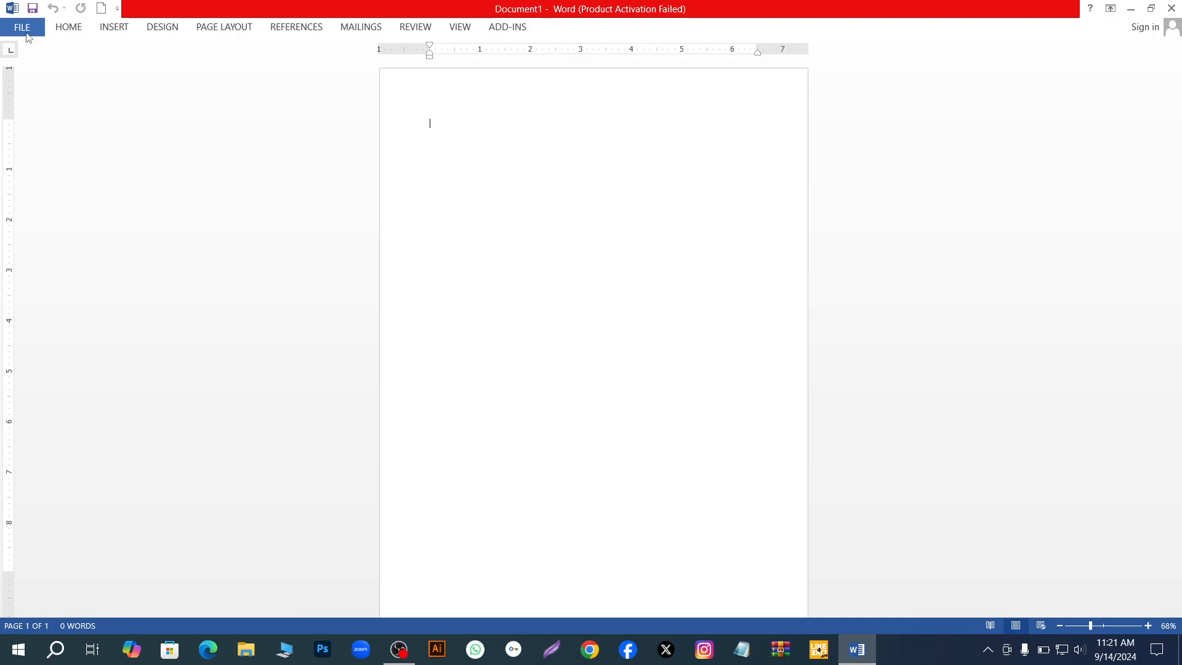
- Open the PDF "Bismillahir Rahmanir Rahim" on drive E: from the recent documents, accepting its conversion to an editable Word document
{"action": "left_click", "coordinate": [25, 29]}
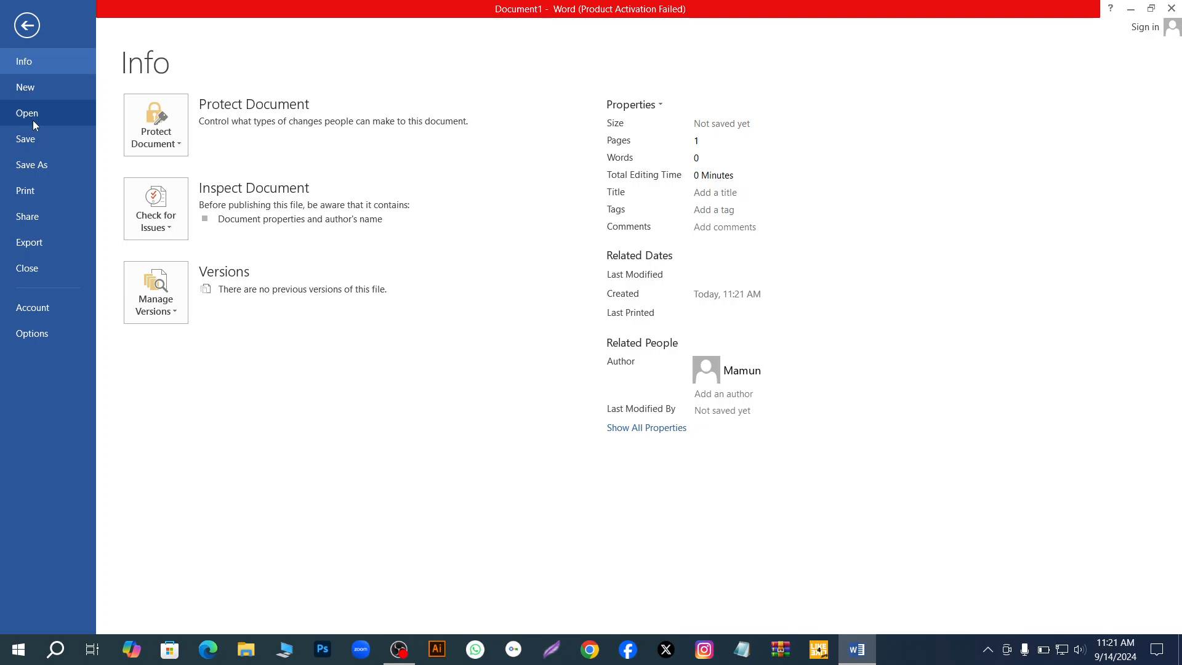
{"action": "left_click", "coordinate": [33, 117]}
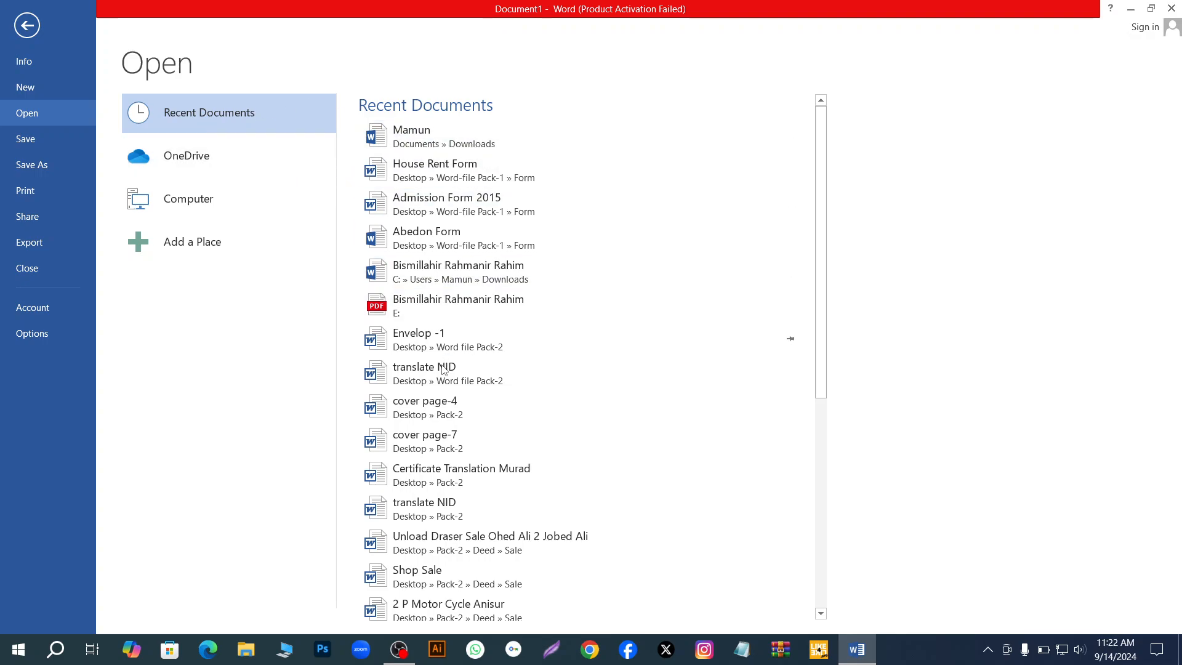
{"action": "scroll", "coordinate": [452, 401], "scroll_direction": "down", "scroll_amount": 3}
{"action": "scroll", "coordinate": [452, 401], "scroll_direction": "down", "scroll_amount": 4}
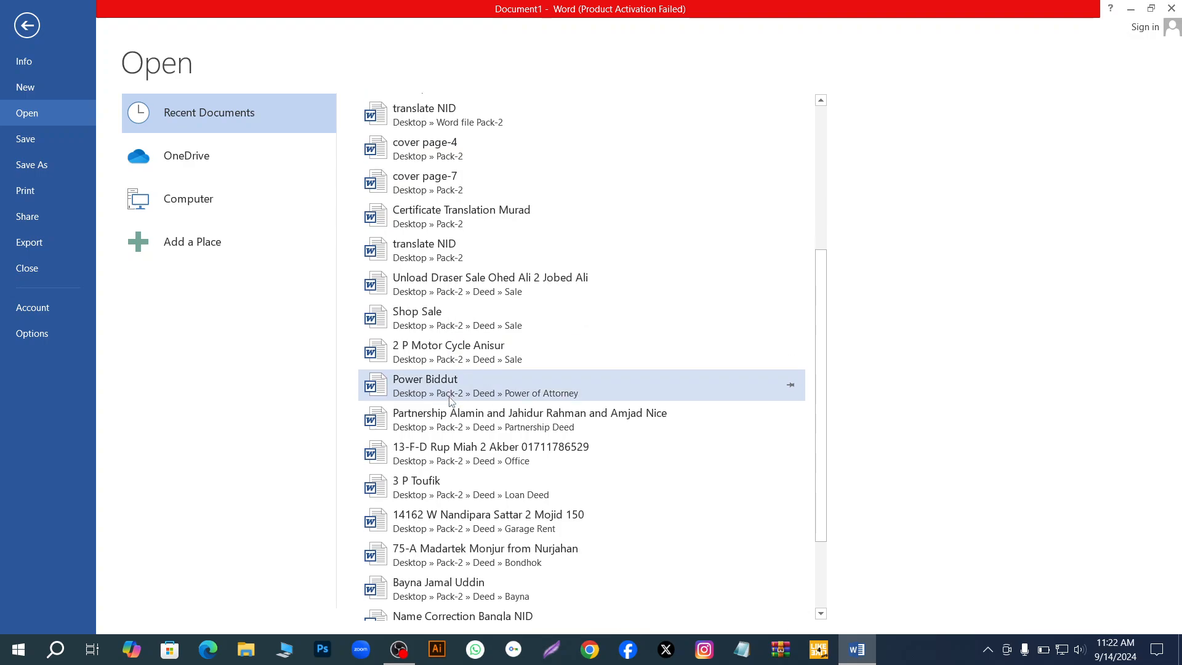
{"action": "scroll", "coordinate": [454, 388], "scroll_direction": "up", "scroll_amount": 5}
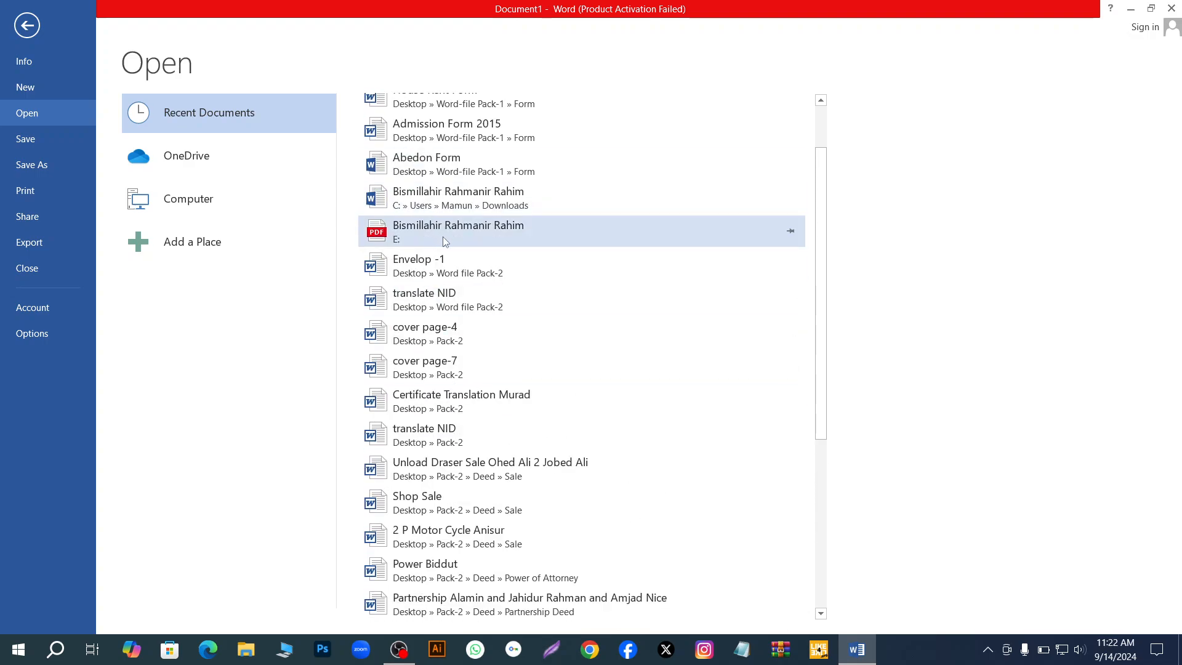
{"action": "scroll", "coordinate": [442, 236], "scroll_direction": "up", "scroll_amount": 3}
{"action": "key", "text": "Escape"}
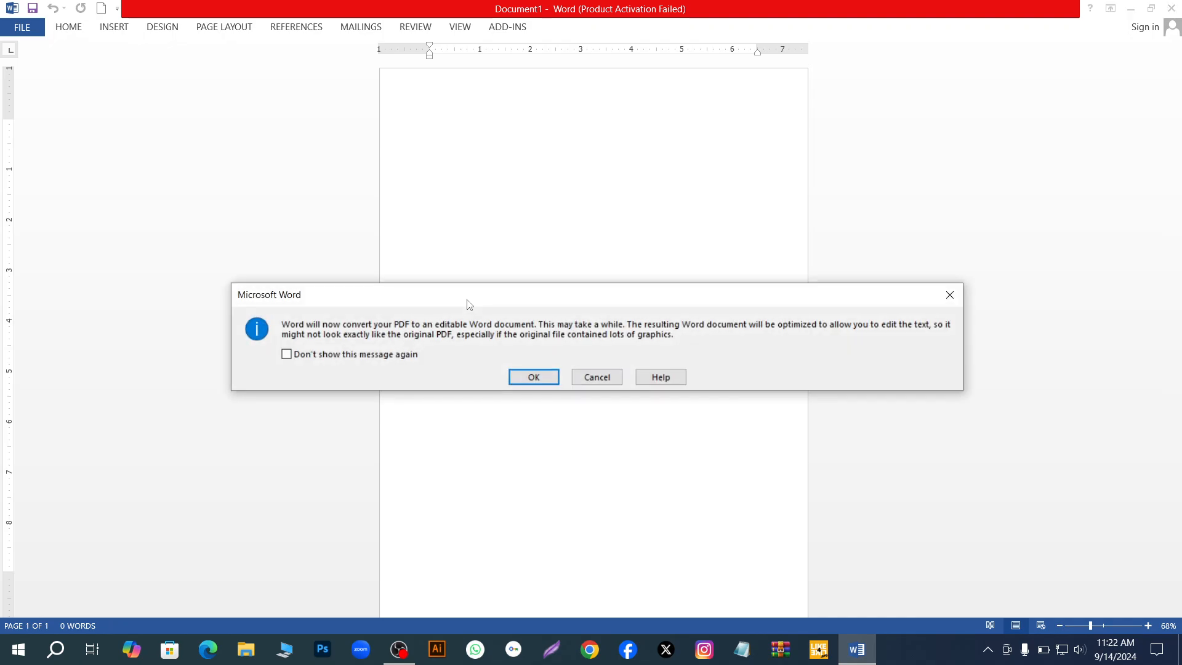
{"action": "left_click", "coordinate": [535, 377]}
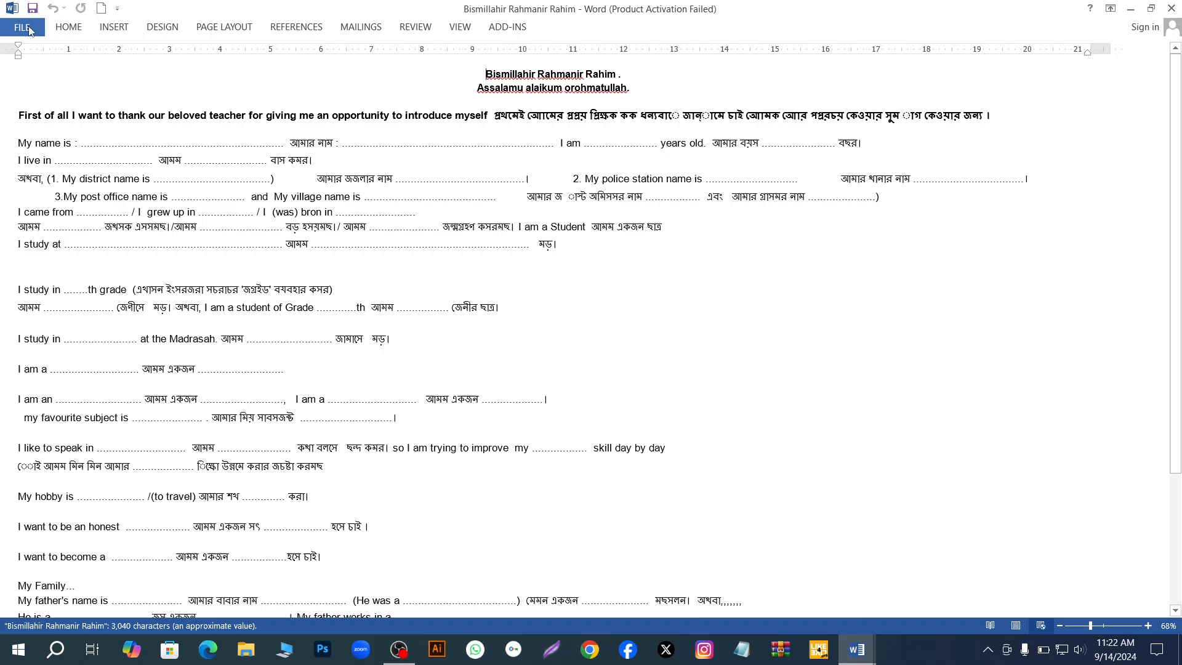
{"action": "left_click", "coordinate": [25, 28]}
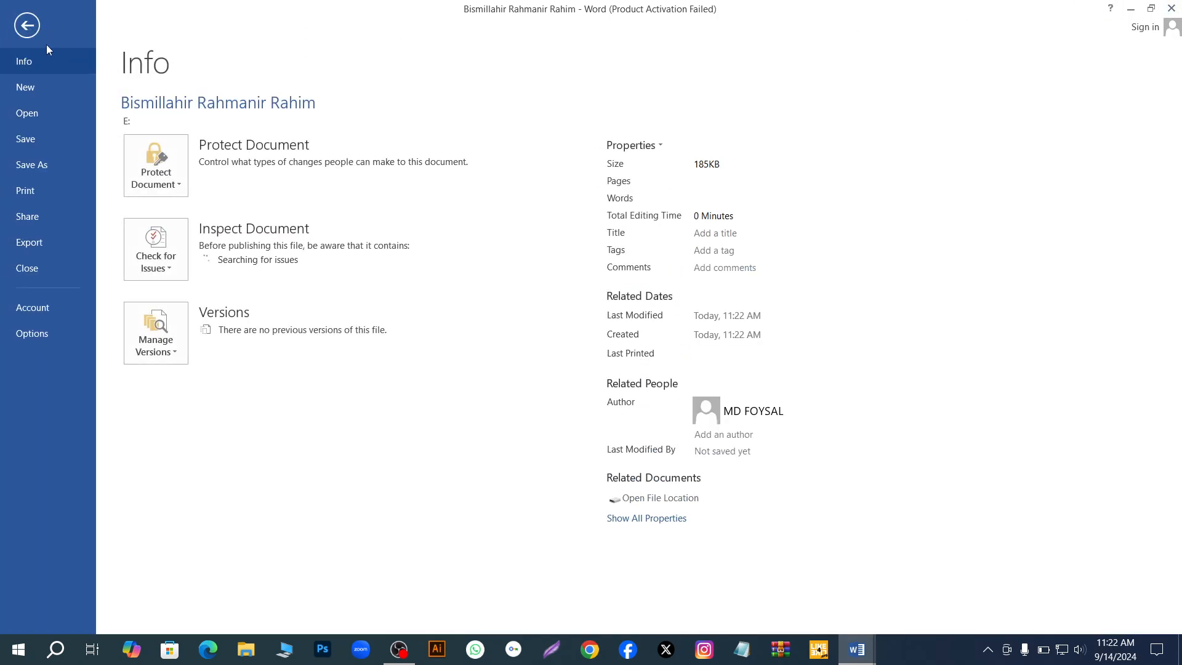
{"action": "left_click", "coordinate": [26, 25]}
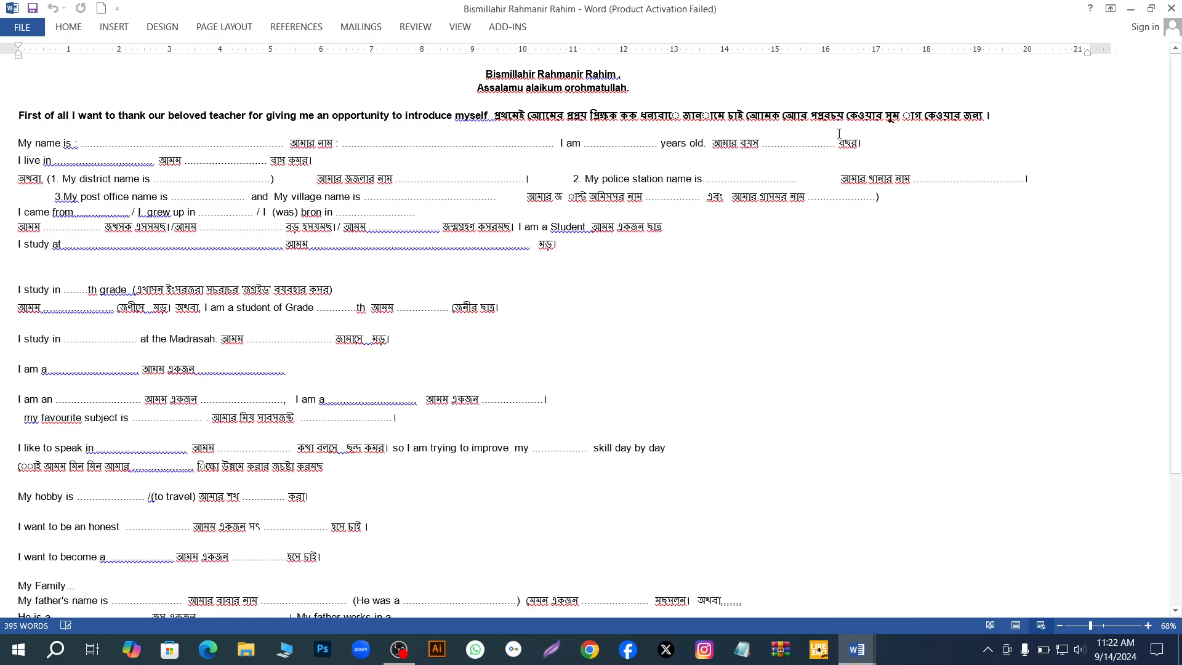
- Open the Word document saved in Documents » Downloads from the recent documents and look over its text
{"action": "left_click", "coordinate": [19, 27]}
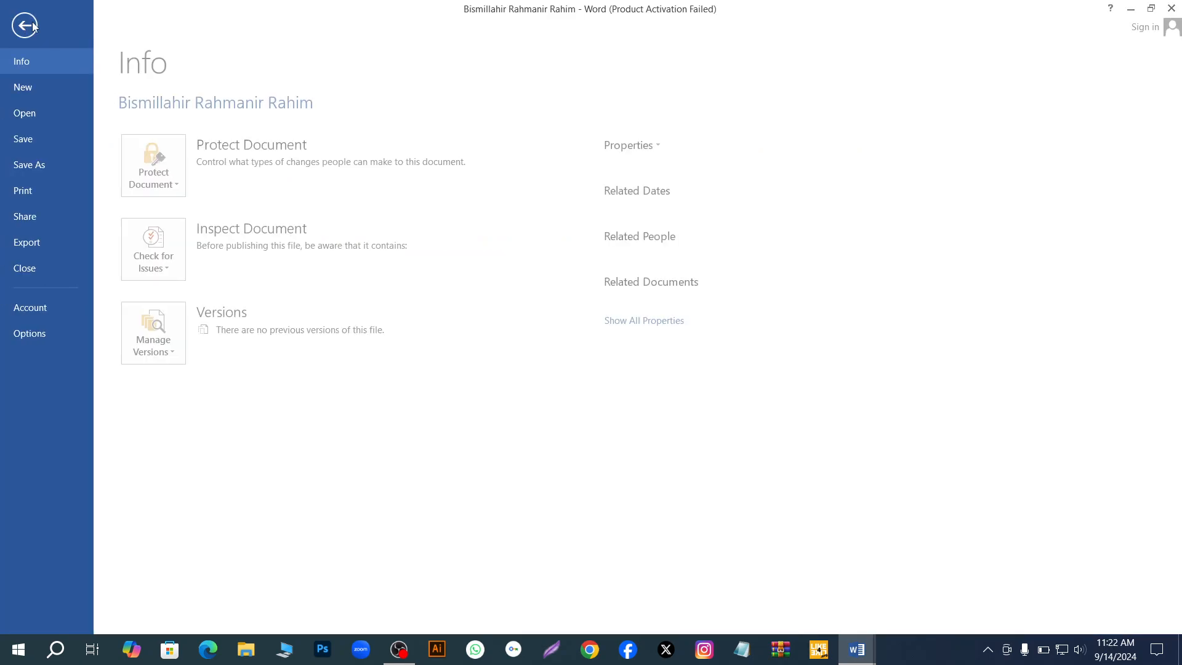
{"action": "left_click", "coordinate": [40, 114]}
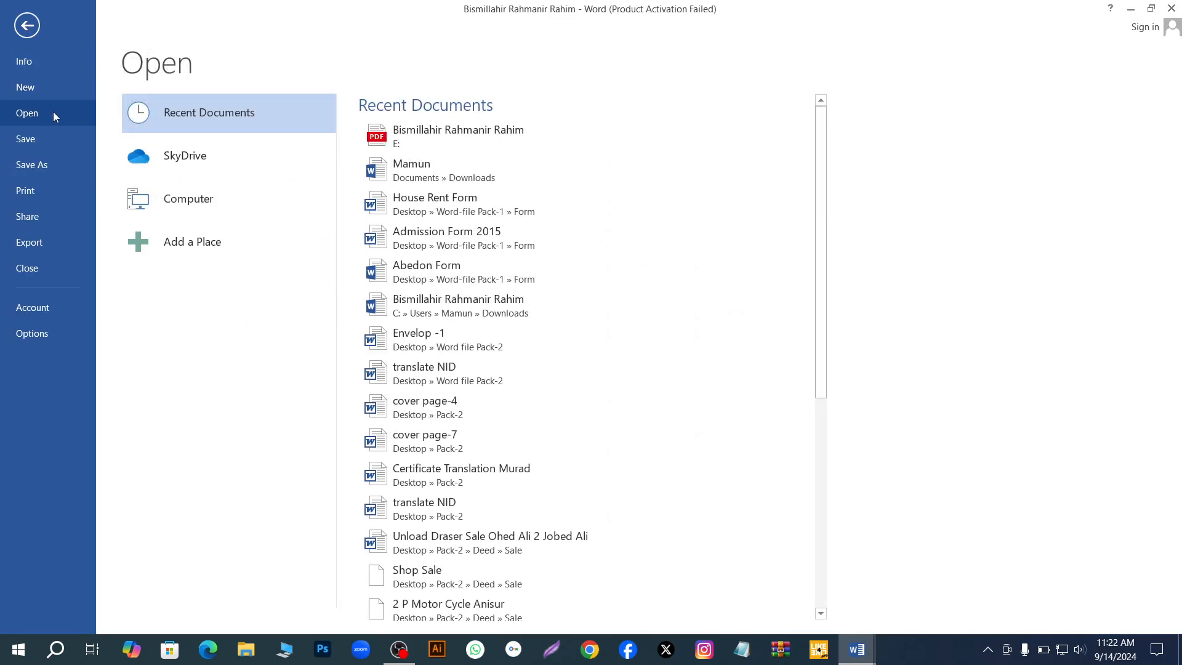
{"action": "left_click", "coordinate": [441, 168]}
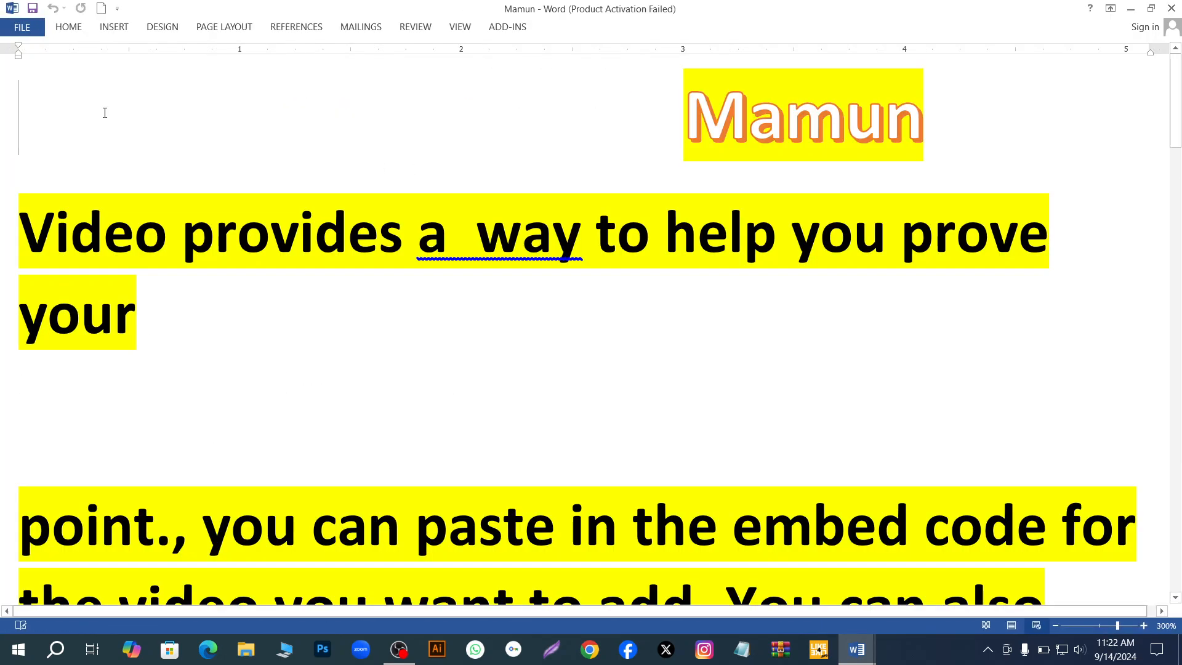
{"action": "scroll", "coordinate": [670, 252], "scroll_direction": "down", "scroll_amount": 12, "text": "ctrl"}
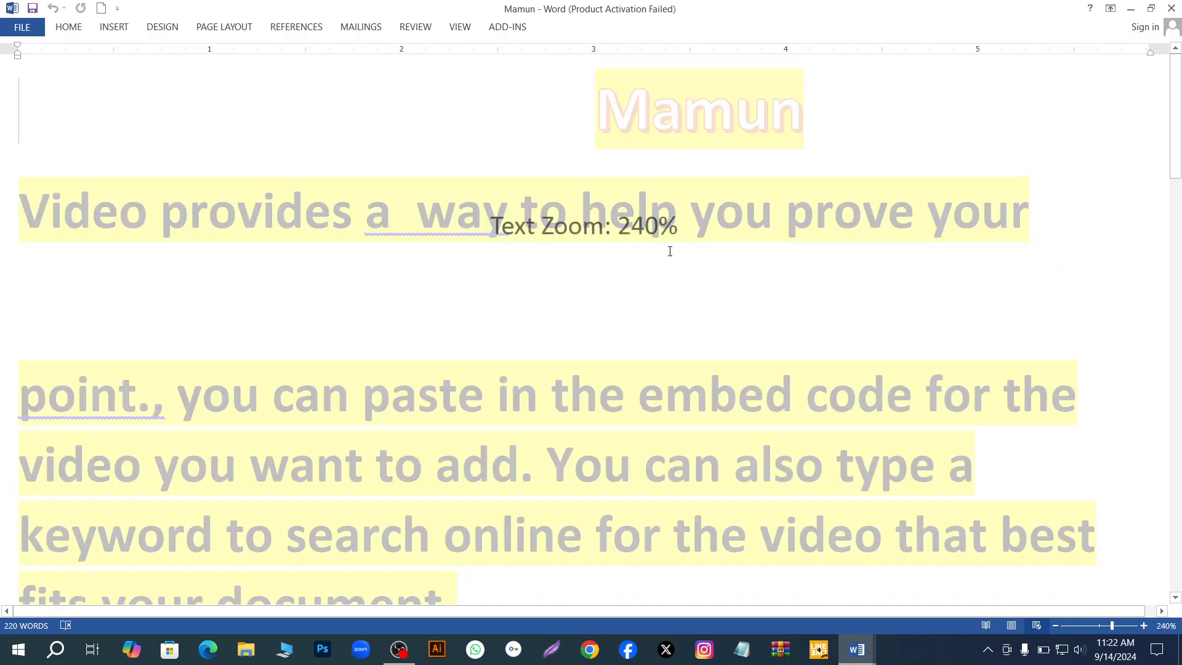
{"action": "scroll", "coordinate": [670, 251], "scroll_direction": "up", "scroll_amount": 3, "text": "ctrl"}
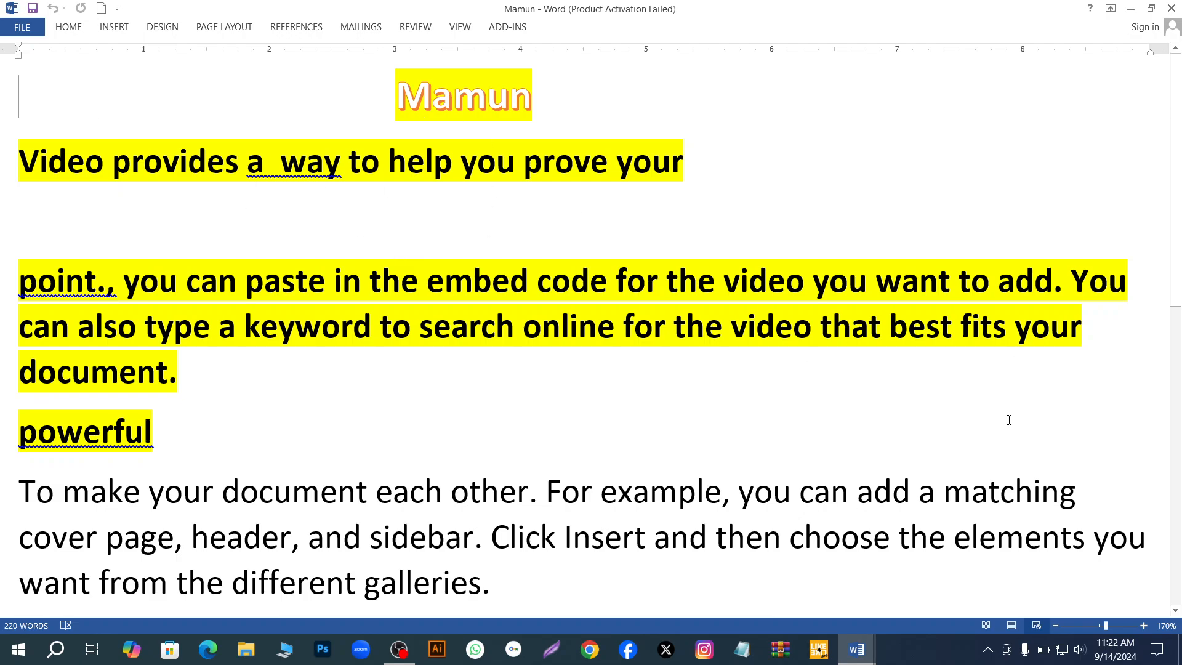
{"action": "scroll", "coordinate": [1007, 419], "scroll_direction": "down", "scroll_amount": 3, "text": "ctrl"}
{"action": "scroll", "coordinate": [1007, 420], "scroll_direction": "up", "scroll_amount": 2, "text": "ctrl"}
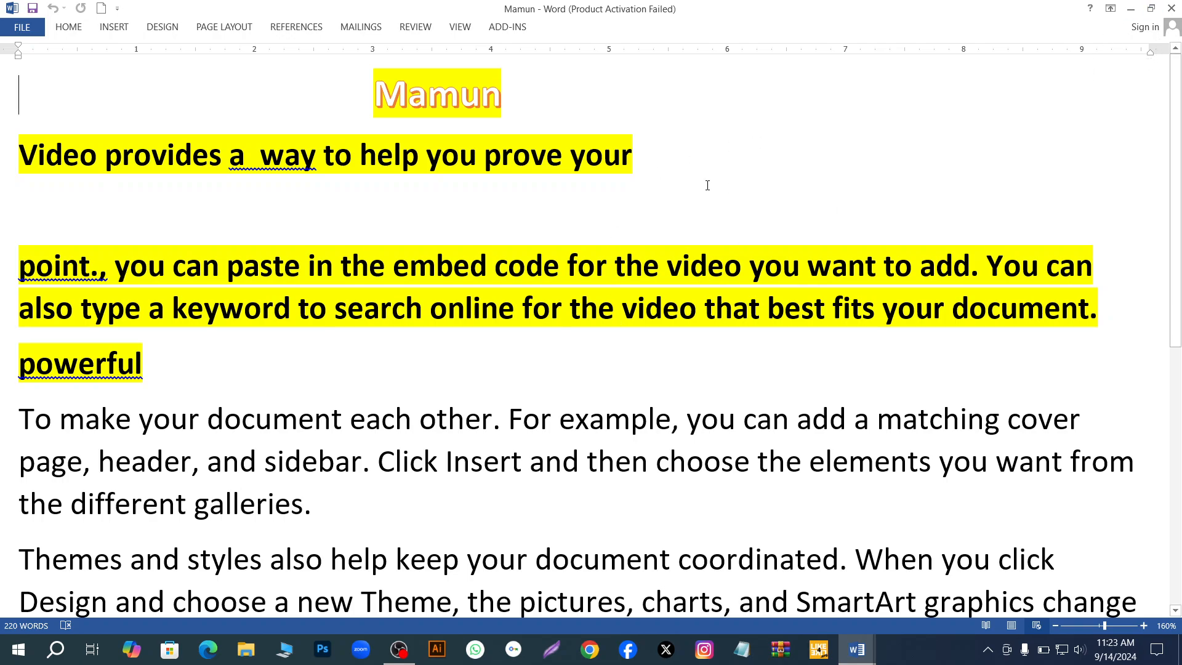
- Close the Downloads document, the converted PDF and the blank document to exit Word
{"action": "left_click", "coordinate": [1168, 10]}
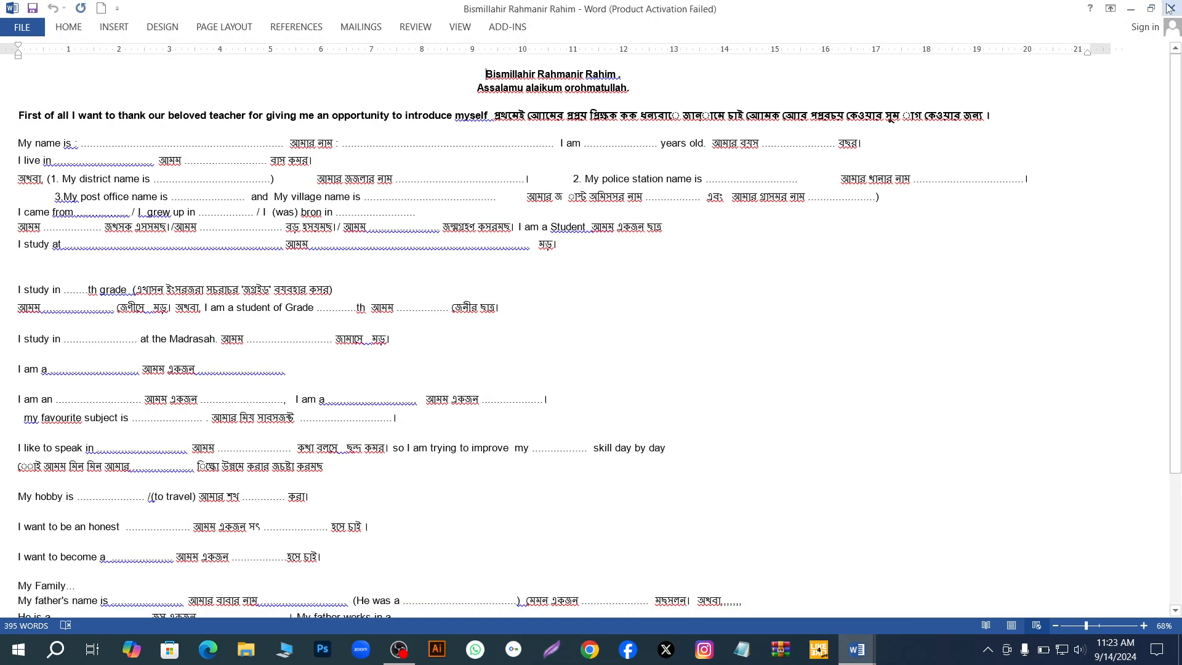
{"action": "left_click", "coordinate": [1170, 7]}
{"action": "left_click", "coordinate": [1170, 7]}
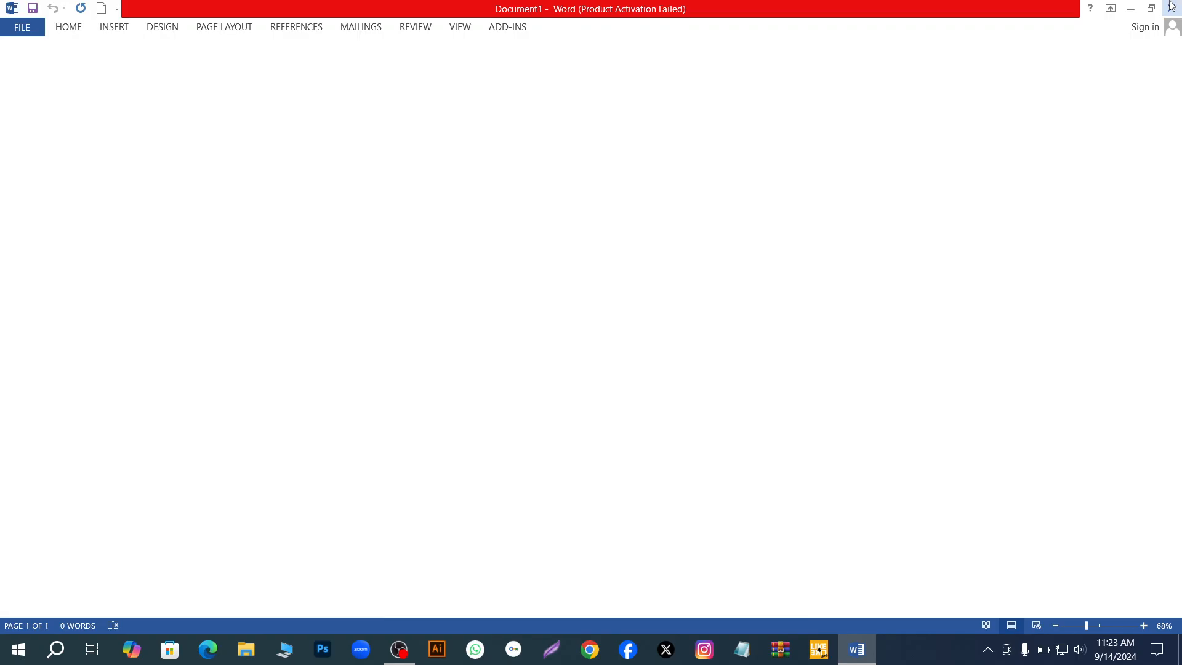
{"action": "right_click", "coordinate": [704, 488]}
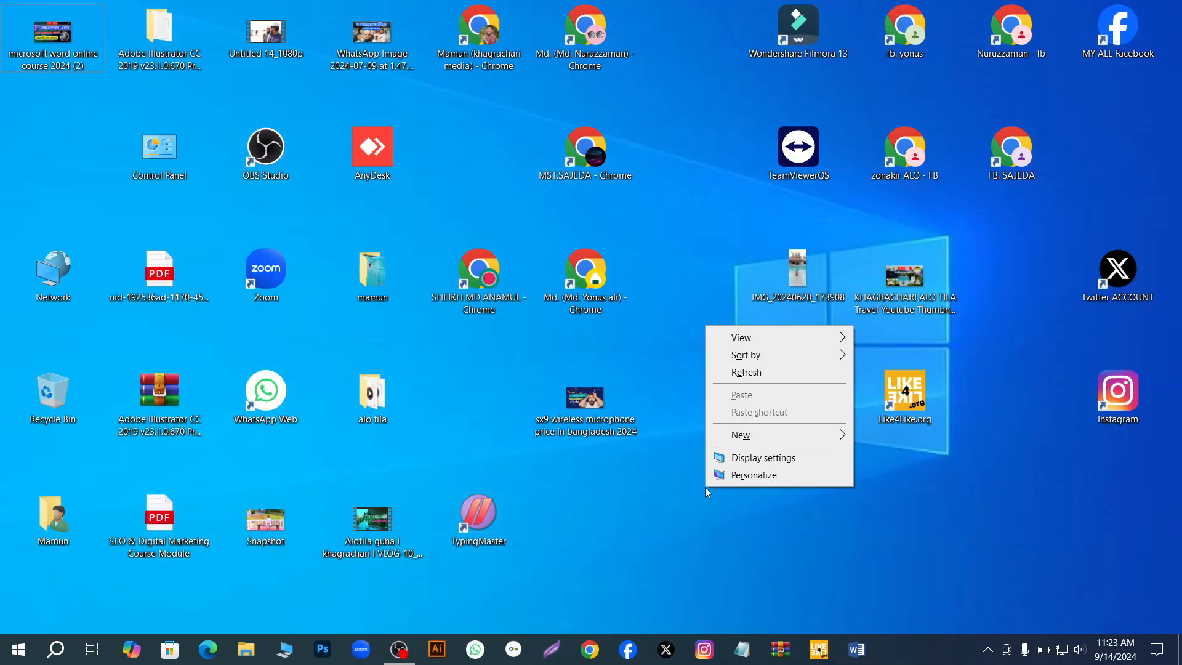
{"action": "left_click", "coordinate": [736, 372]}
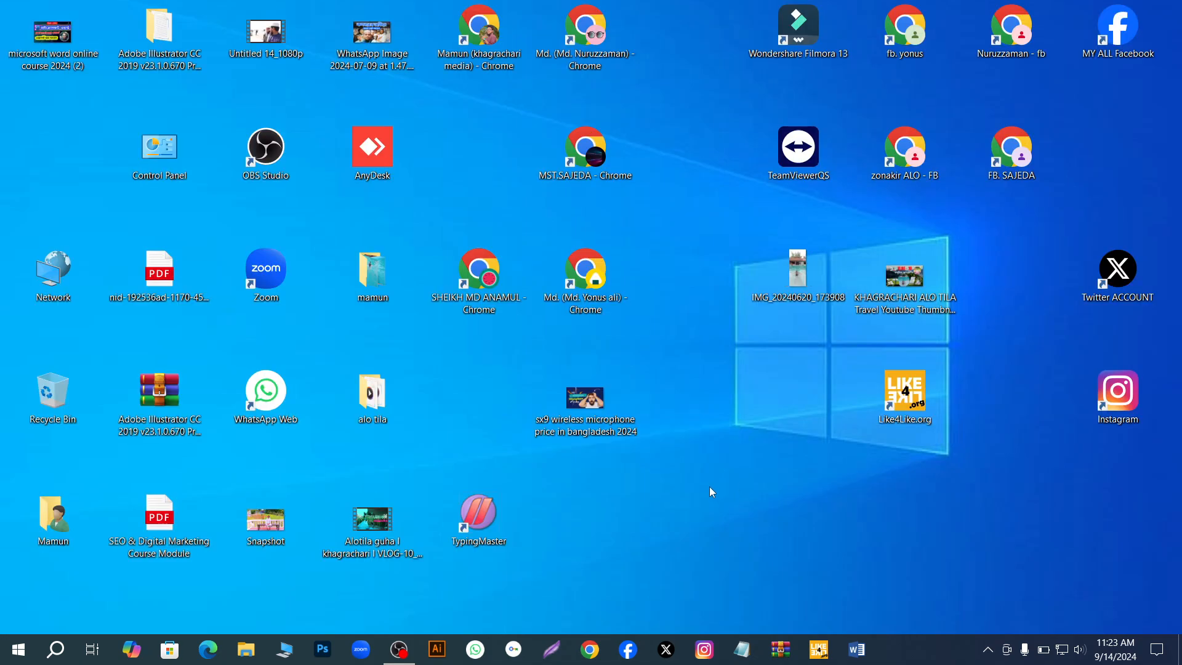
{"action": "left_click", "coordinate": [399, 649]}
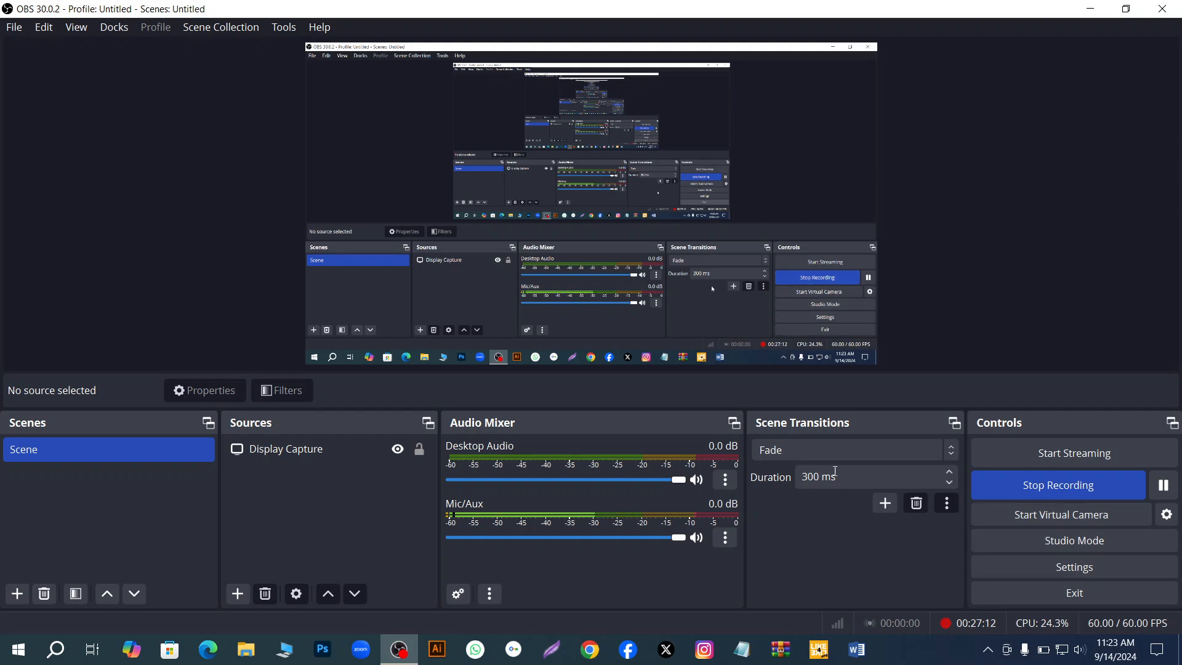